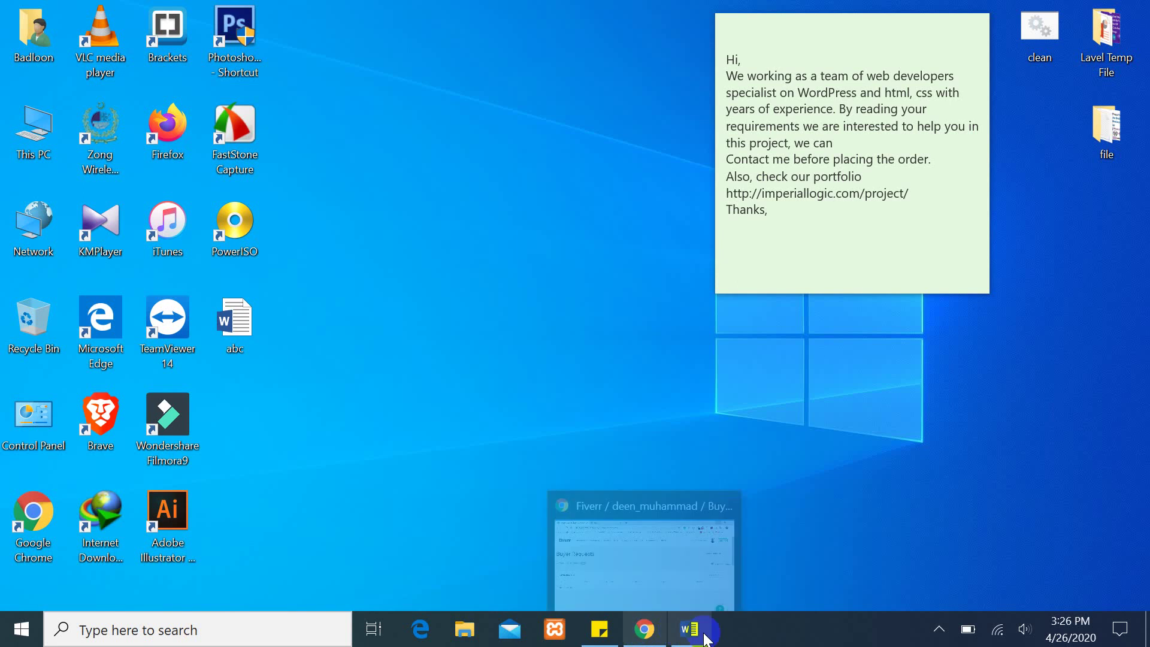
Restore the blank Document1 Word window from the taskbar.
left_click(689, 629)
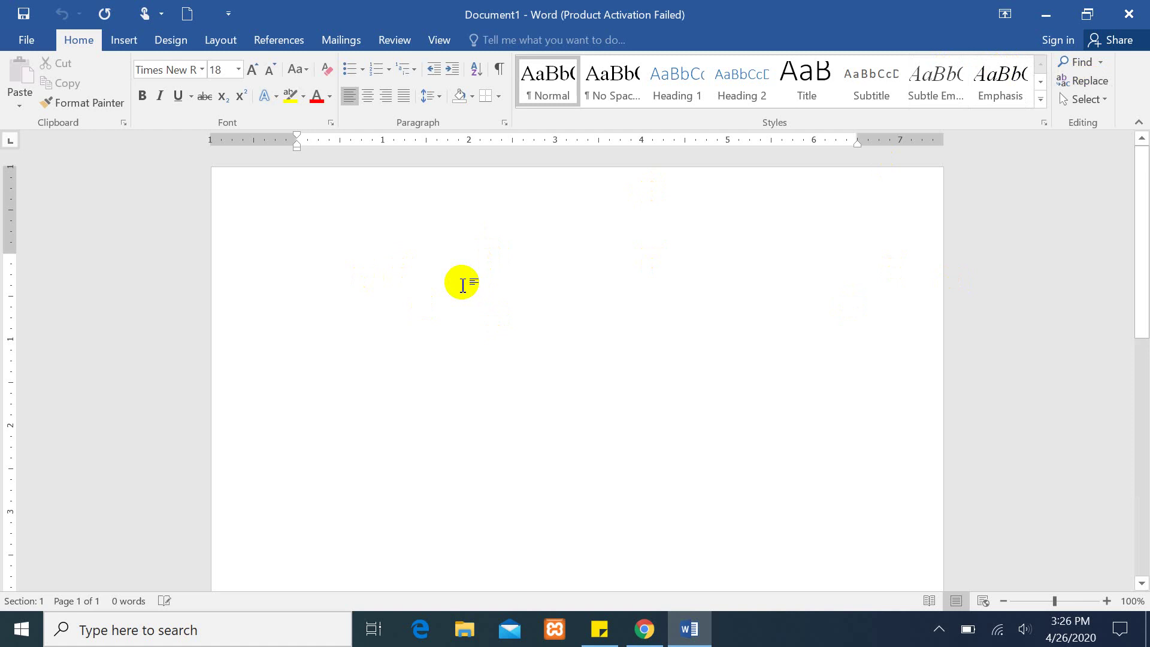
Generate three paragraphs of 'quick brown fox' sample text with =rand.old(), then open Advanced Find.
type("=rand.old(")
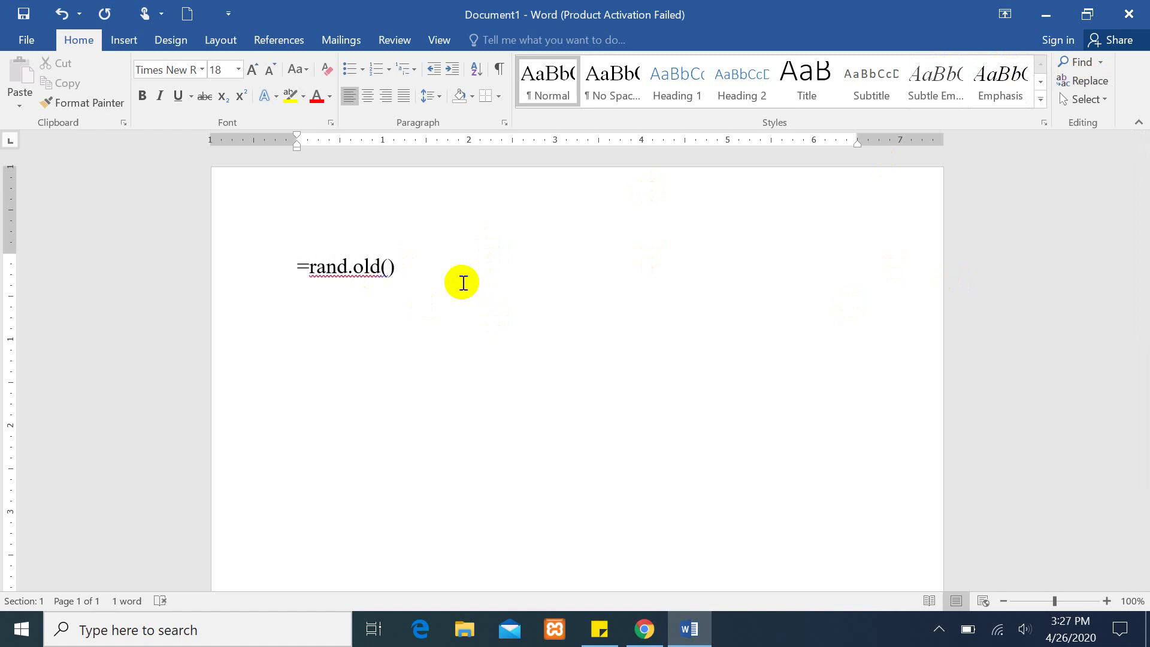
key("Return")
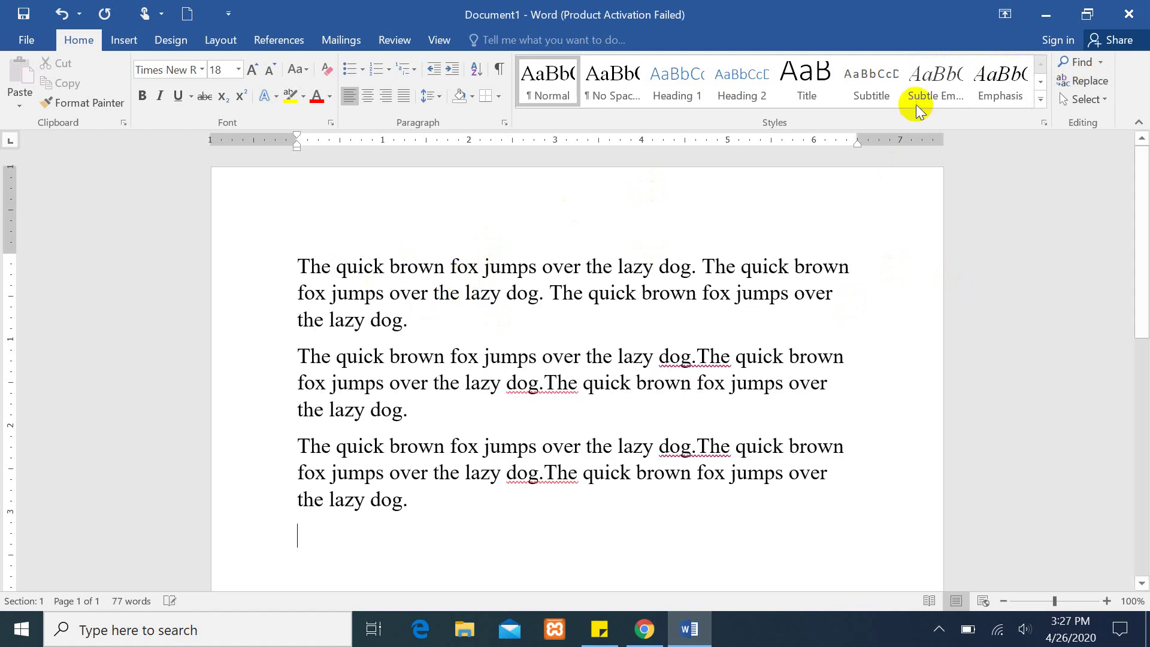
left_click(492, 282)
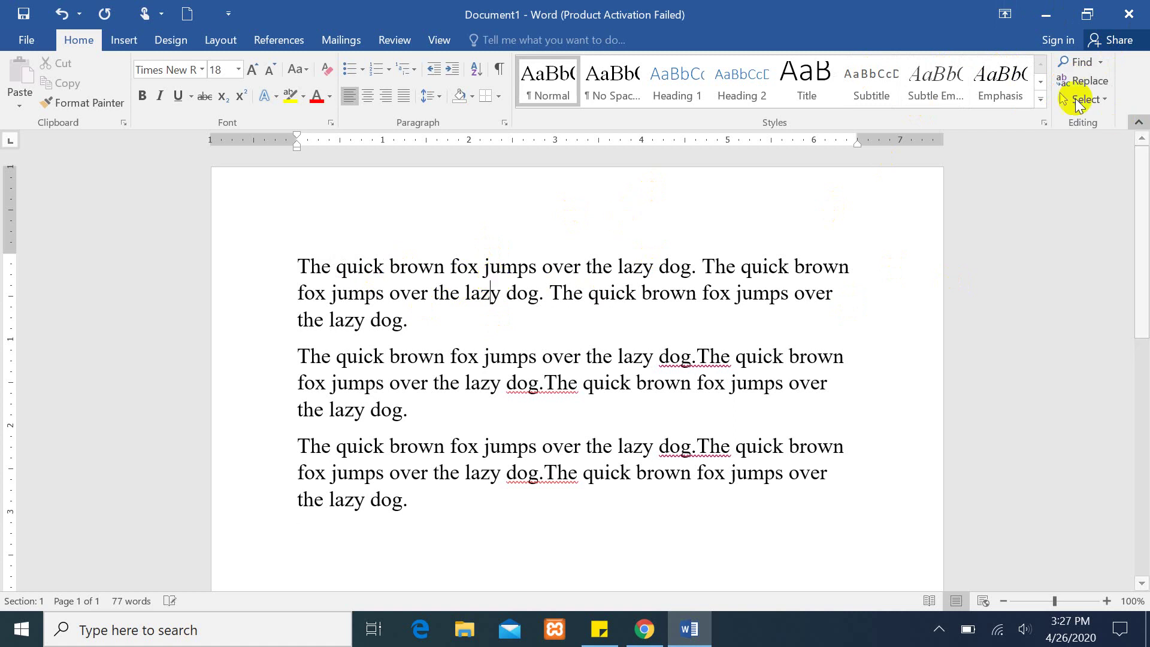
left_click(1101, 63)
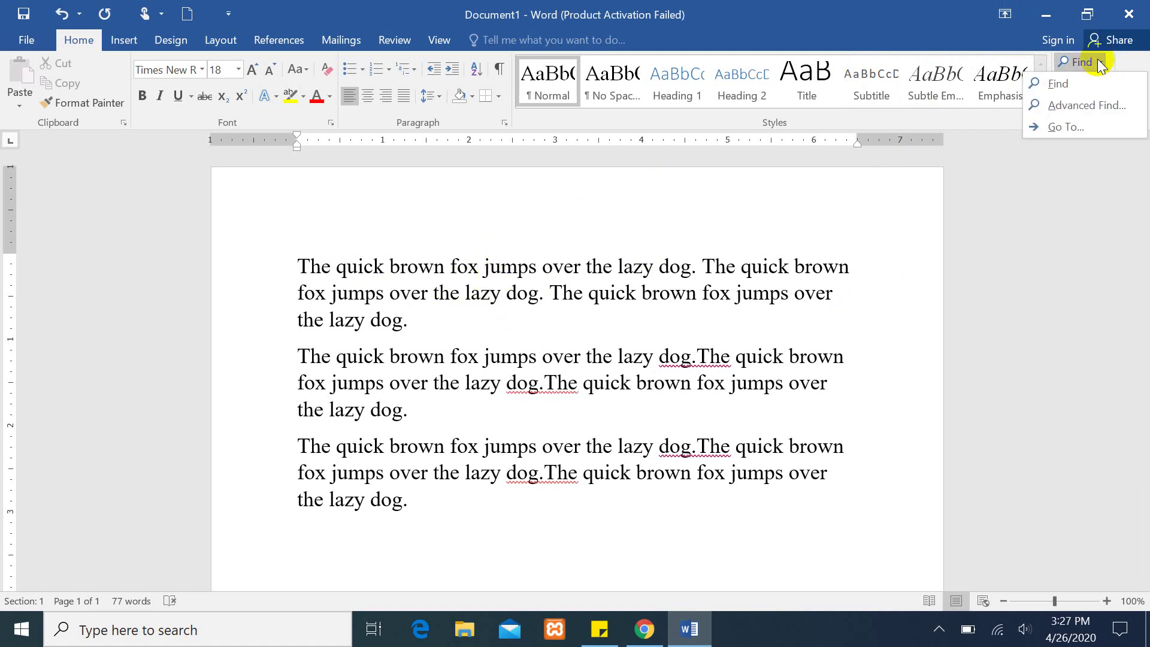
left_click(1086, 108)
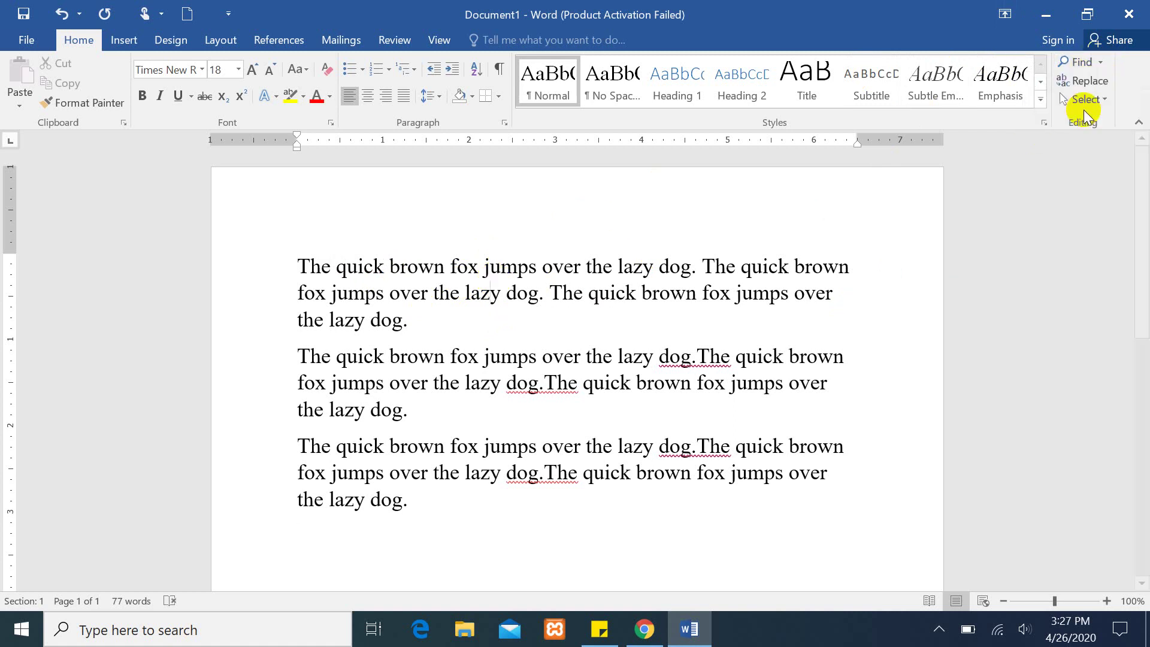
Expand the Find options and search the sample text for 'l', stepping through matches.
left_click(567, 252)
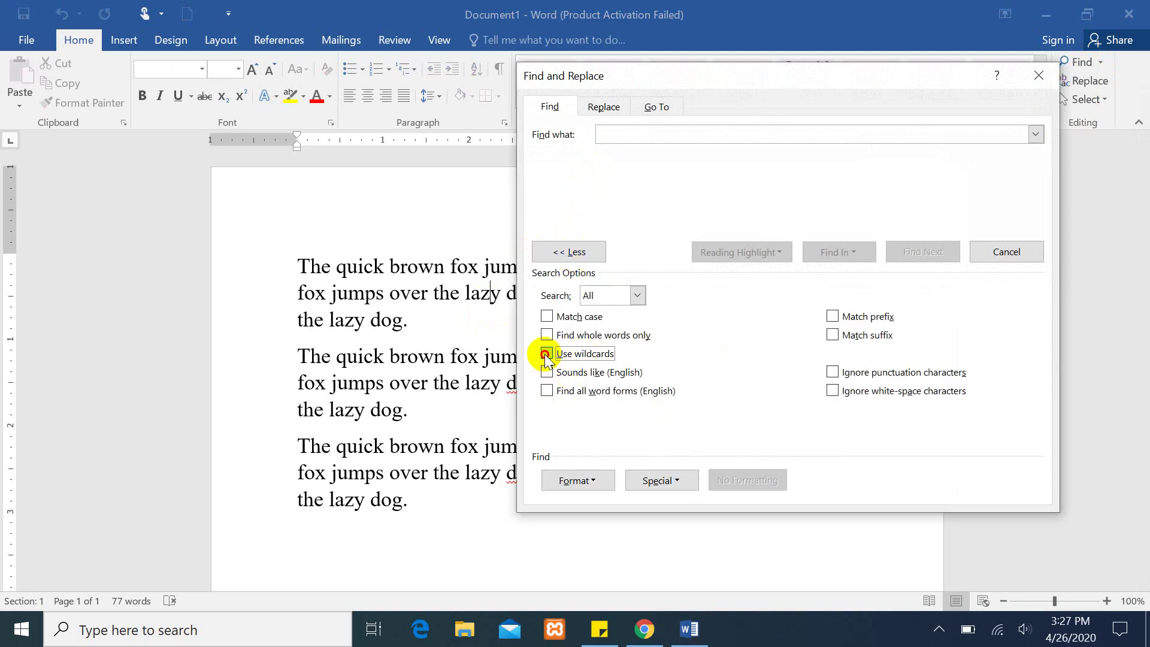
left_click(546, 354)
left_click(547, 354)
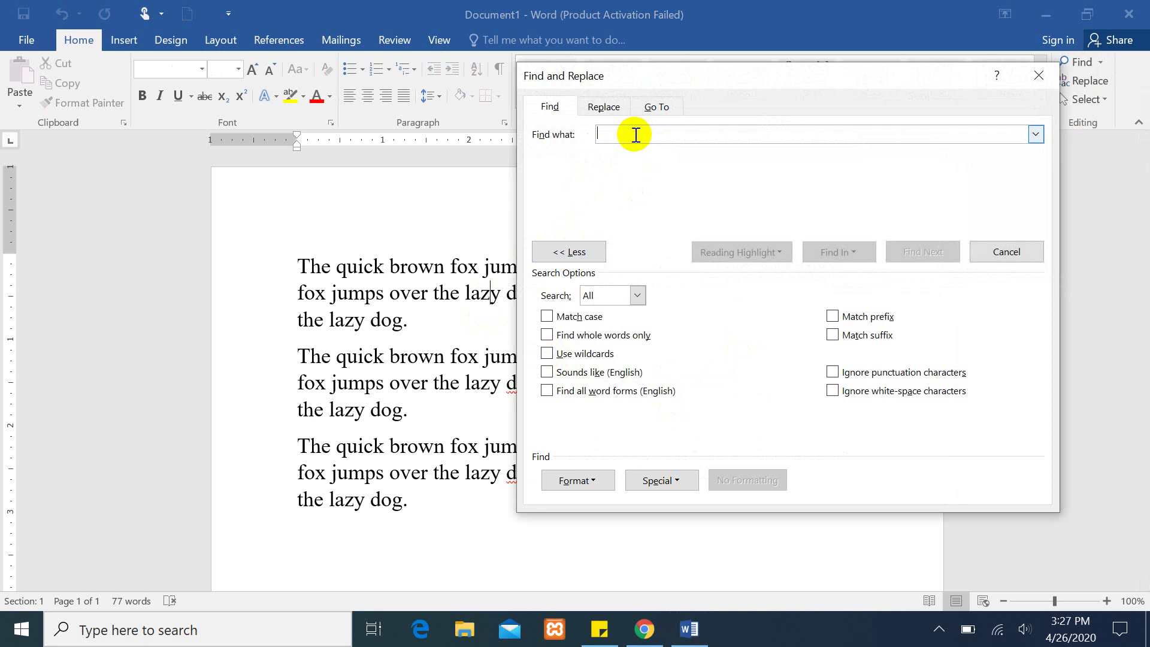
type("l")
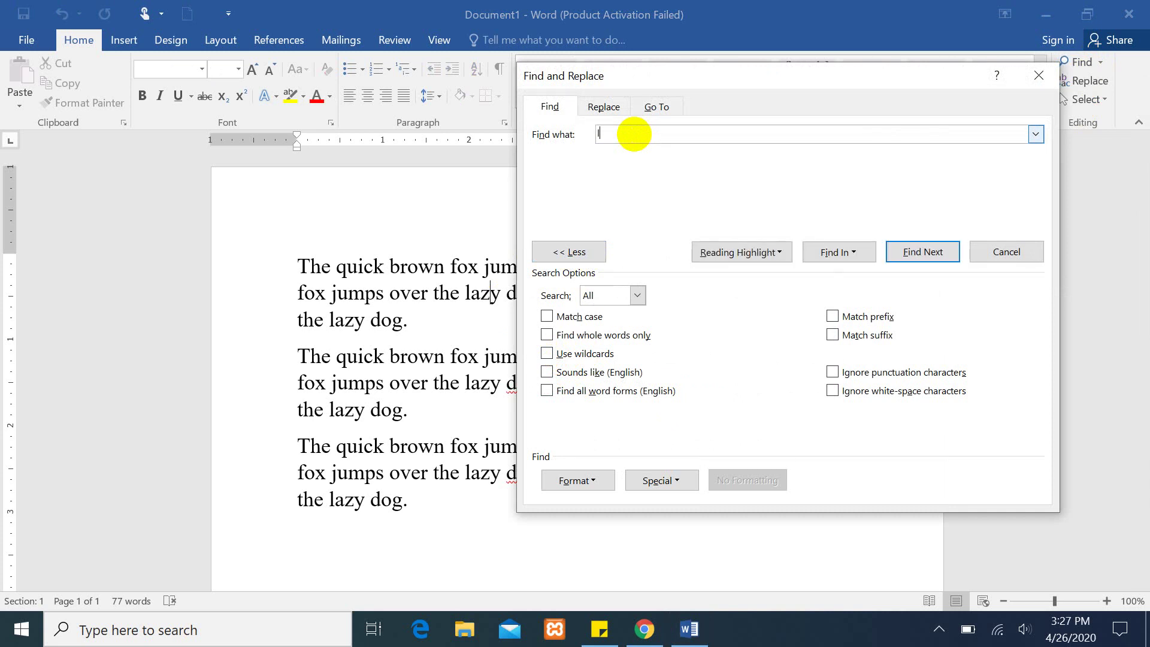
left_click(915, 251)
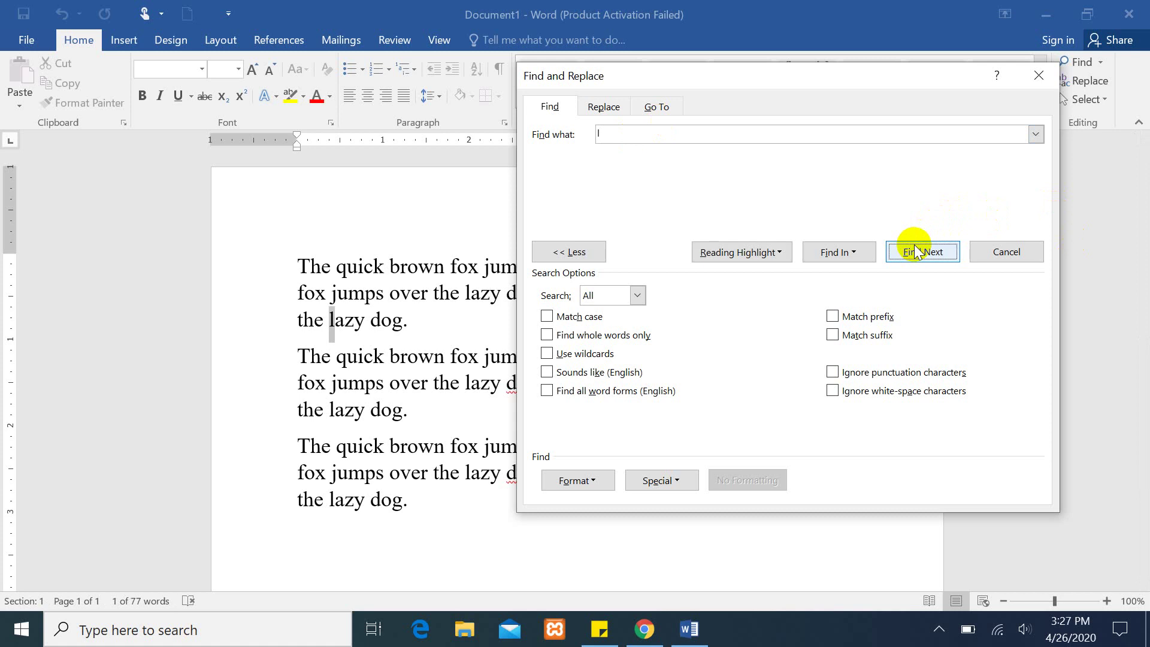
left_click(917, 250)
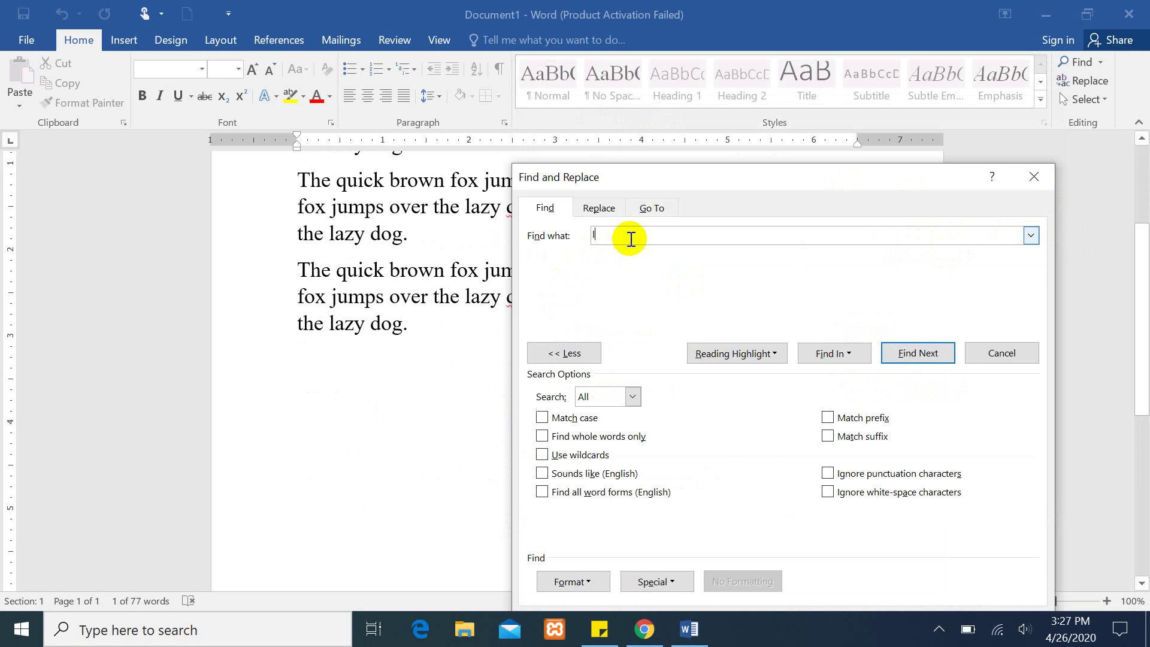
Search the document for 'l??' and dismiss the no-match message.
type("/")
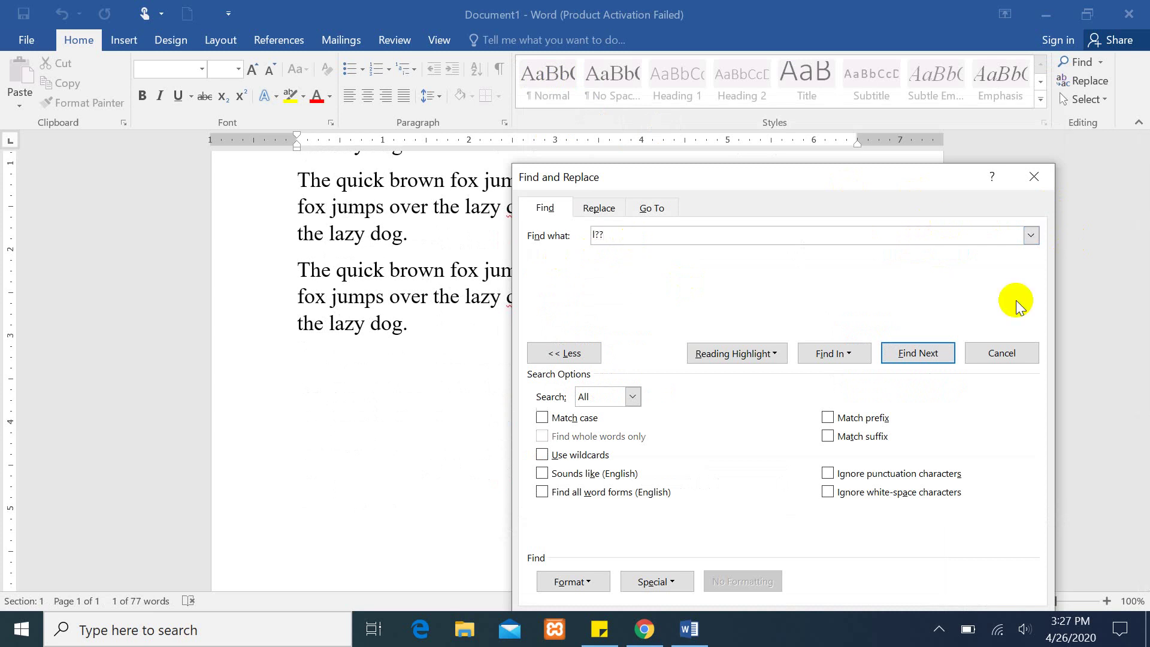
left_click(919, 353)
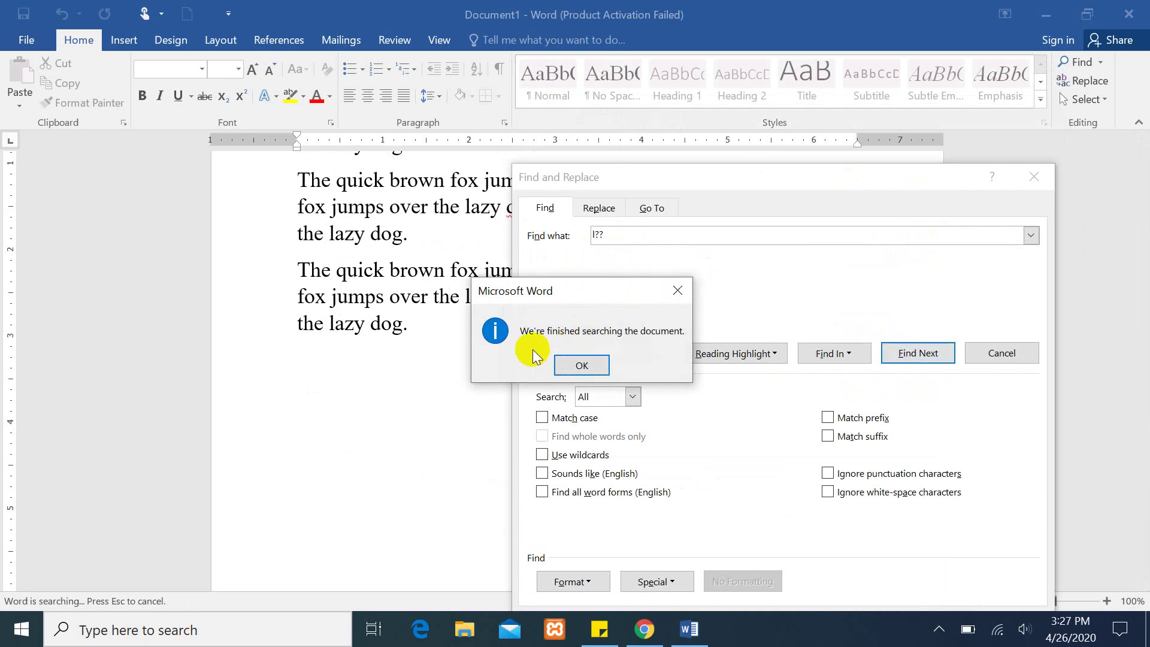
left_click(582, 365)
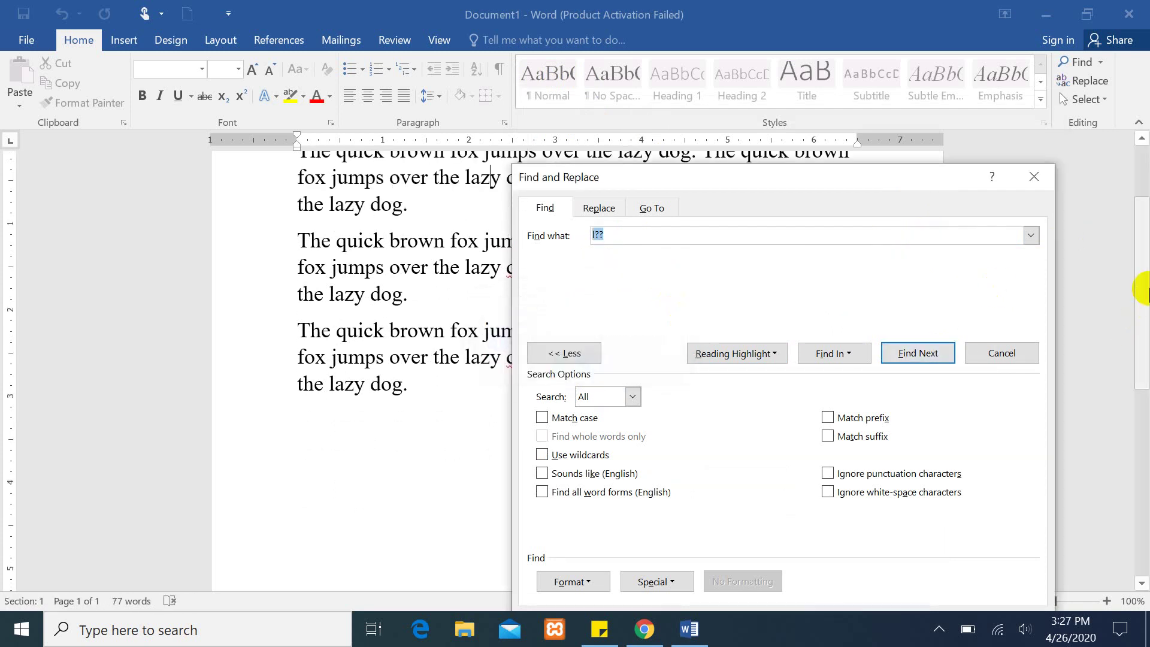
left_click_drag(1144, 294, 1142, 231)
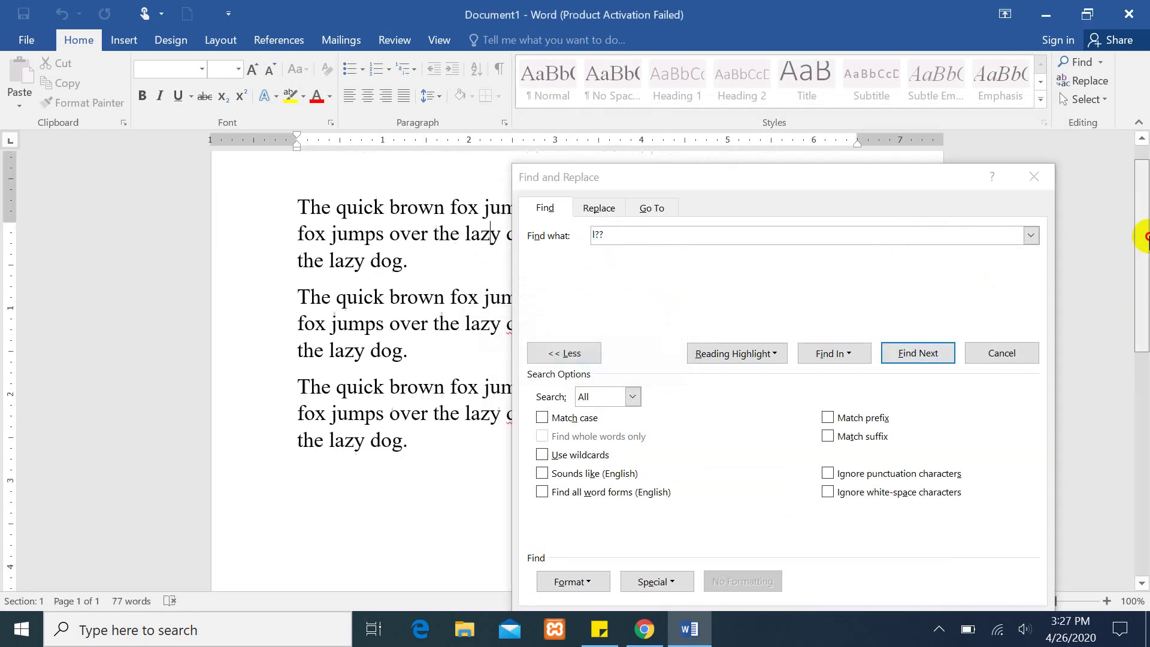
Enable wildcards, step through l?? matches until 'laz' in lazy, then close Find.
left_click(541, 455)
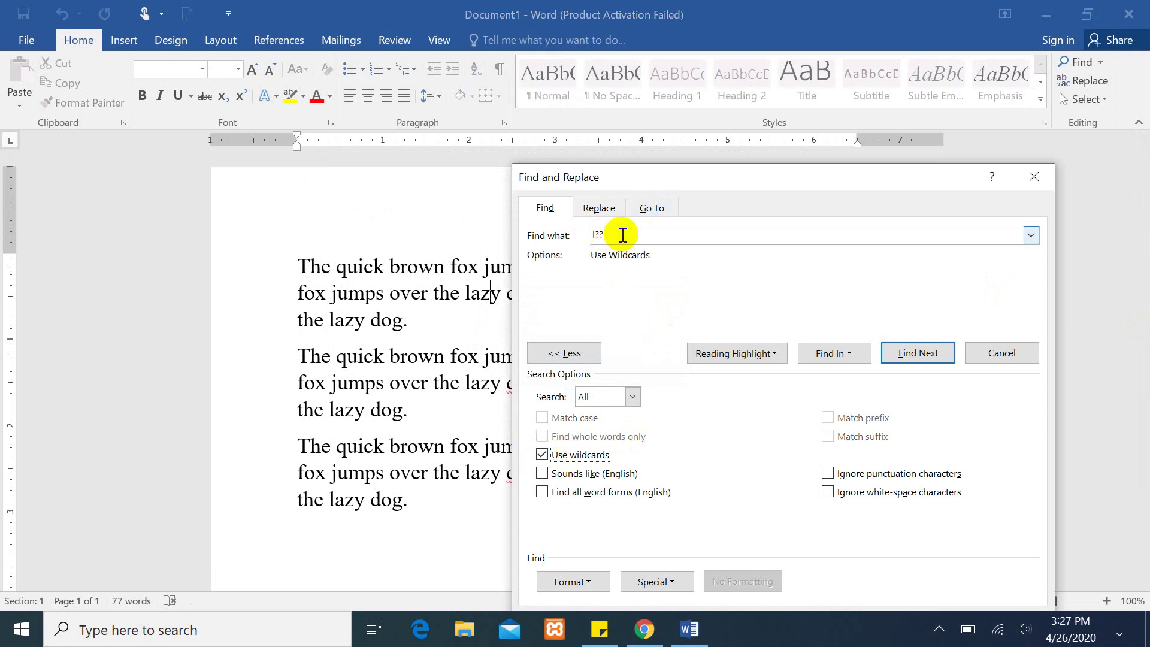
left_click(924, 355)
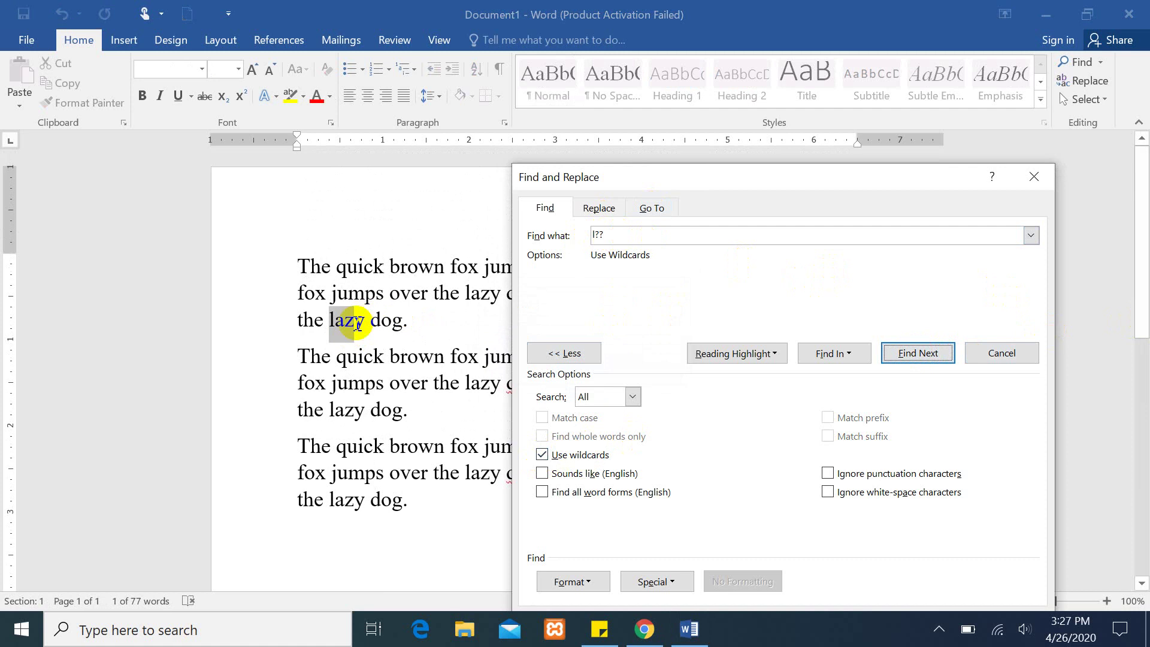
left_click(926, 354)
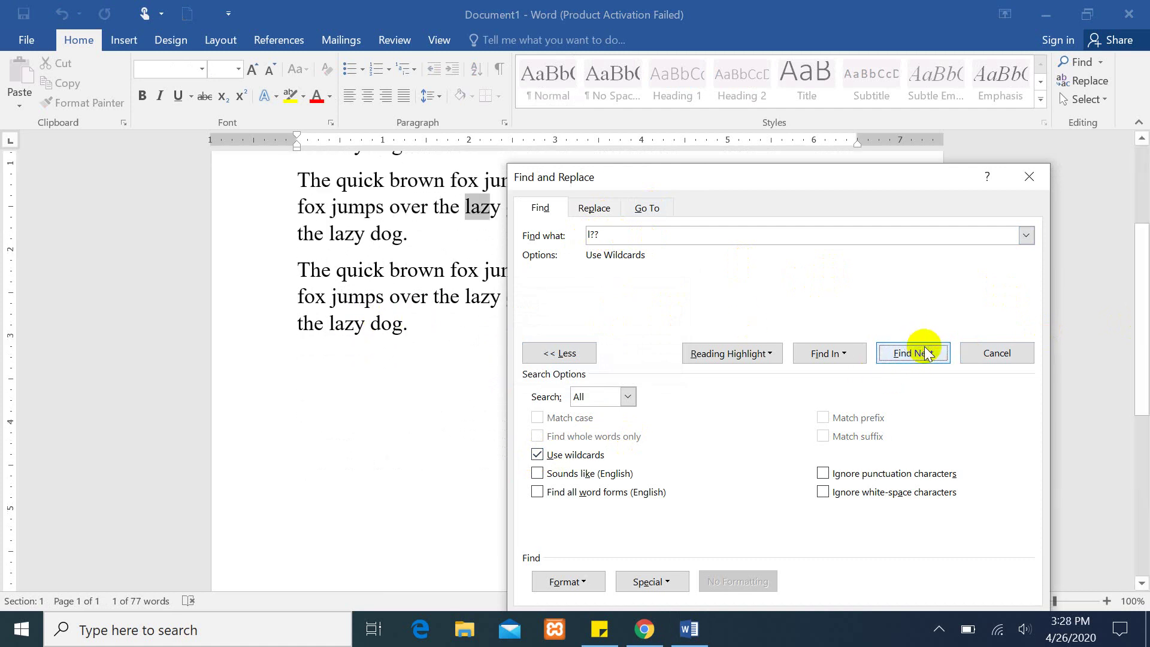
left_click(925, 353)
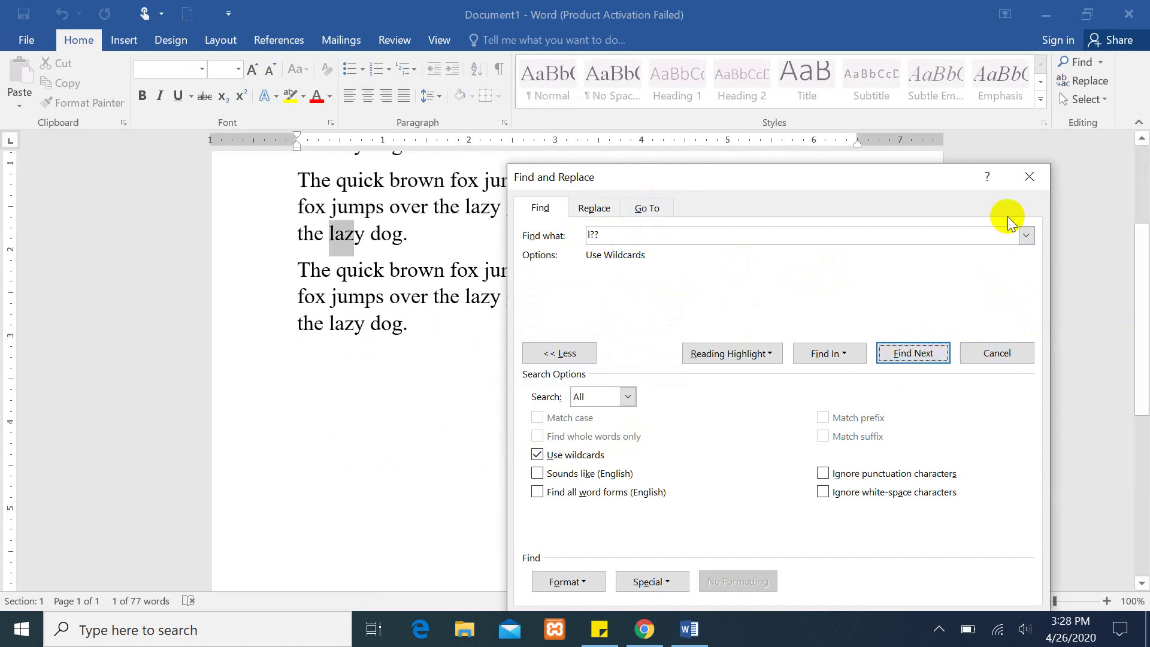
left_click(1031, 178)
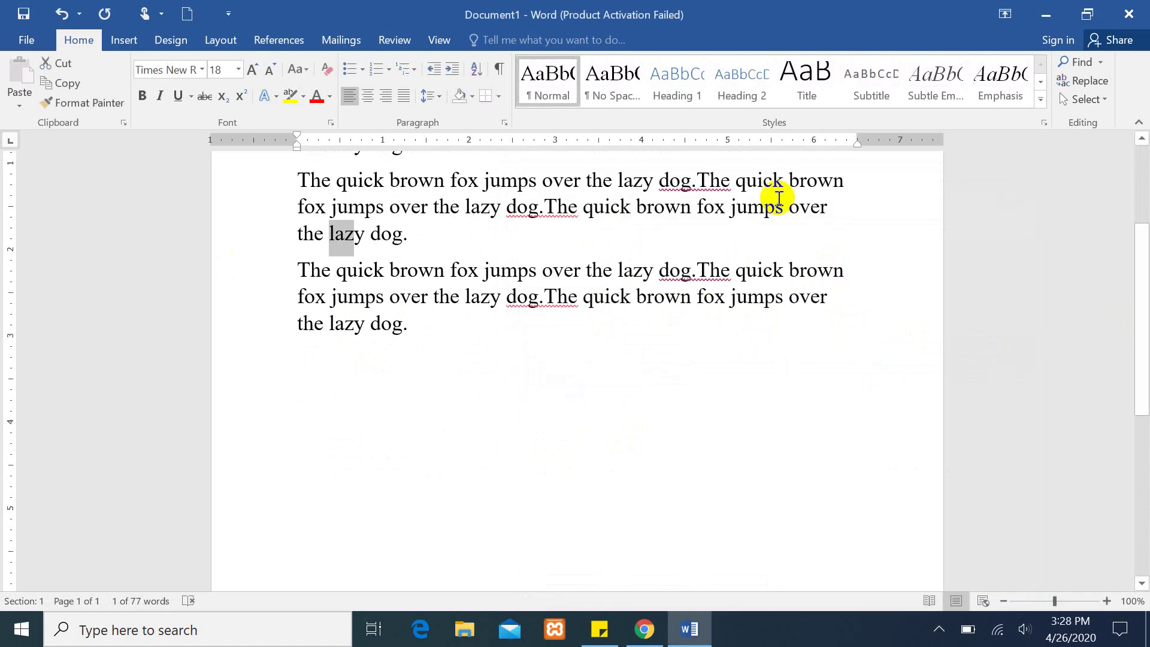
left_click_drag(1142, 256, 1140, 147)
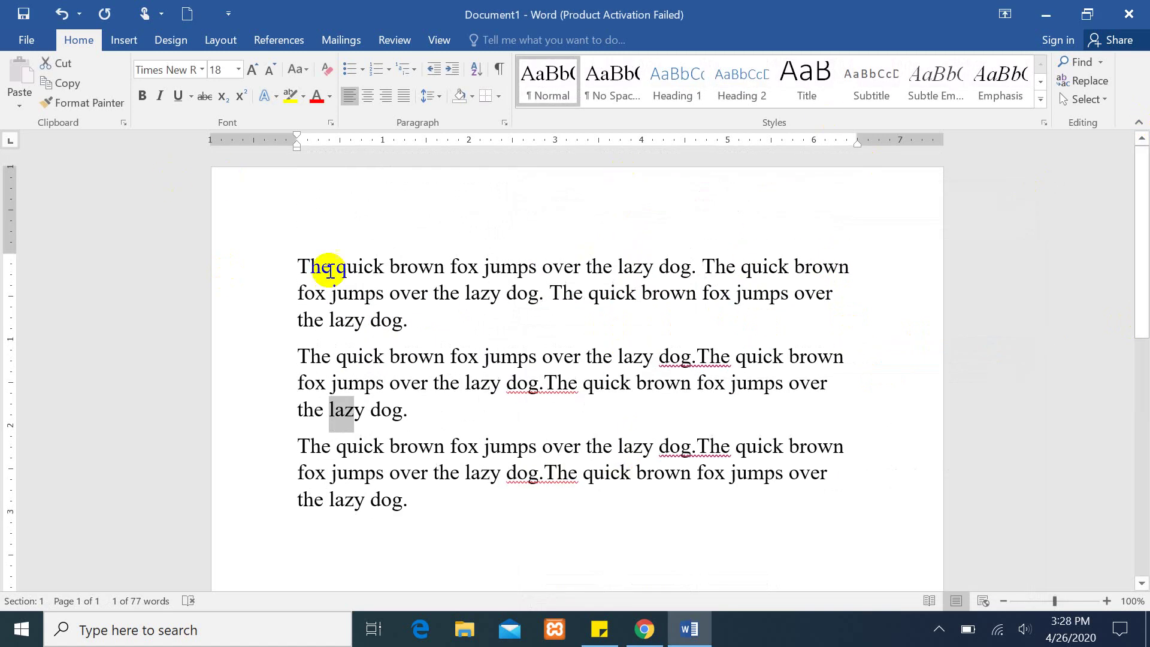
Create a new blank Document2 and insert the Banded cover page.
left_click(187, 12)
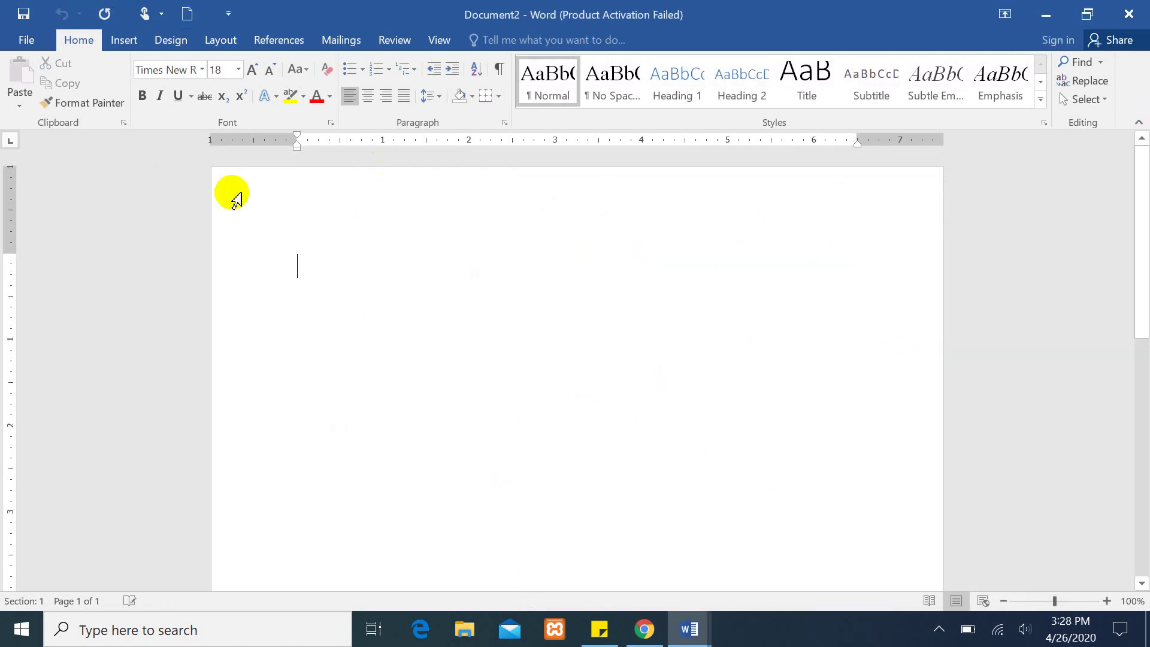
left_click(123, 41)
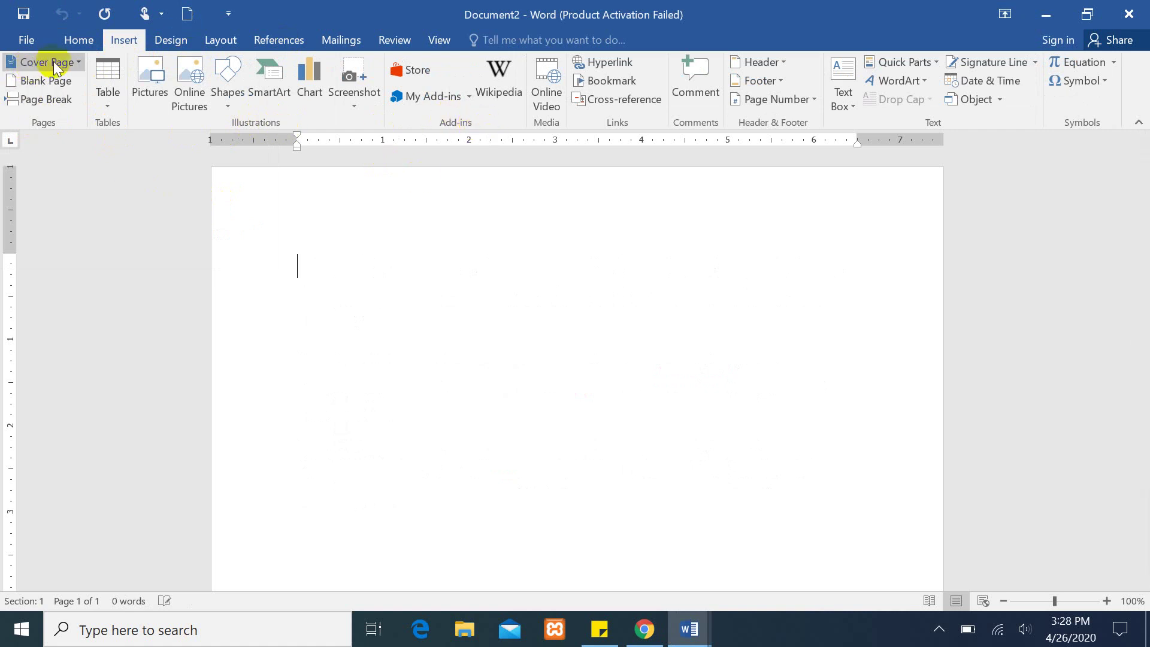
left_click(71, 63)
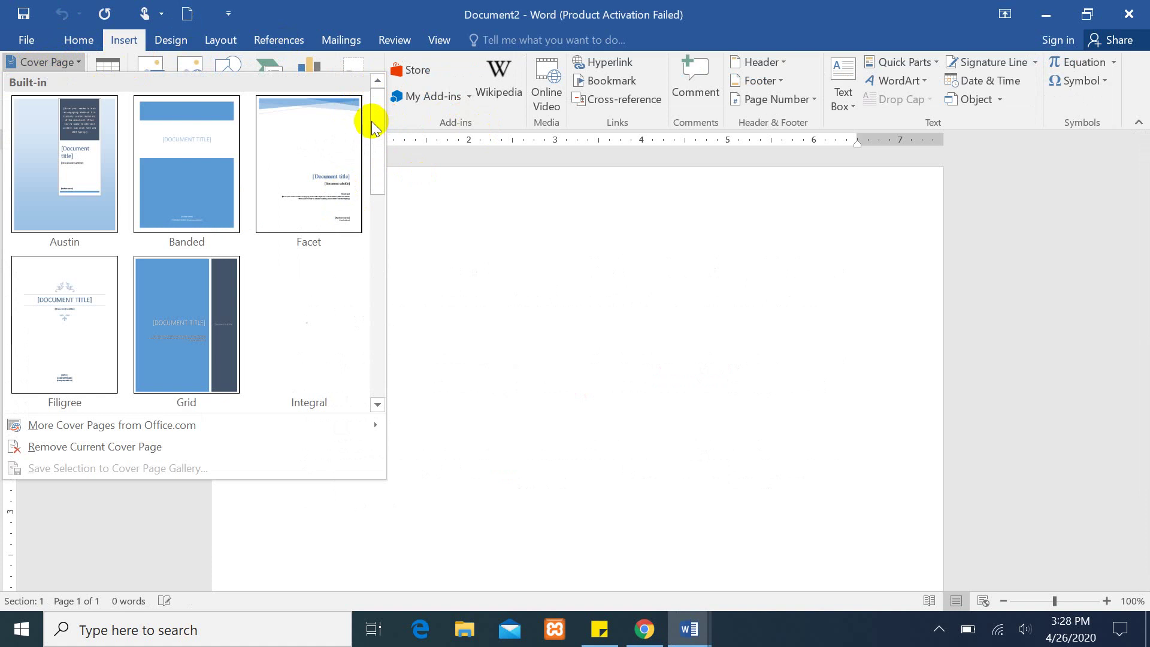
left_click(442, 244)
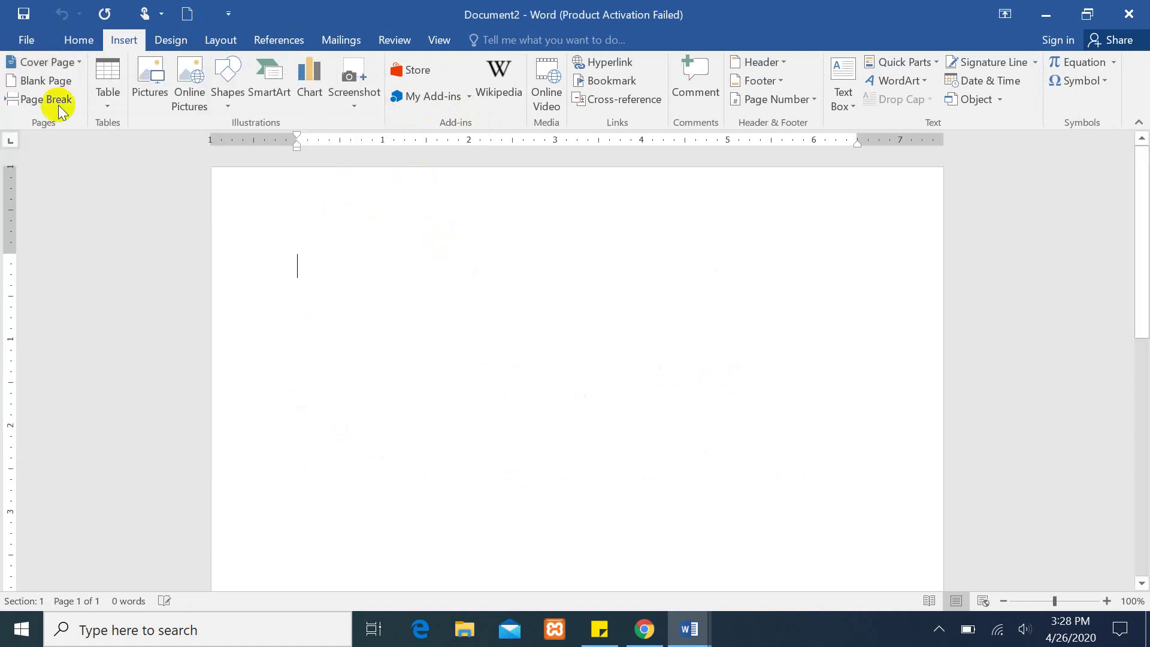
left_click(55, 62)
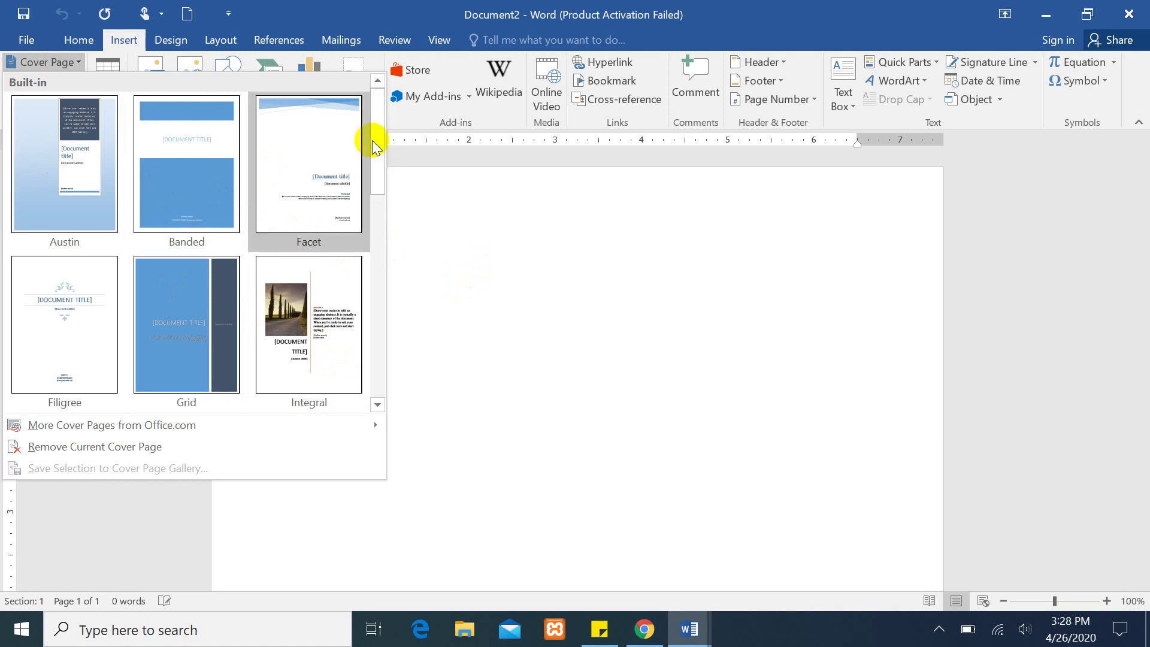
mouse_move(378, 141)
left_mouse_down()
mouse_move(382, 290)
mouse_move(371, 114)
left_mouse_up()
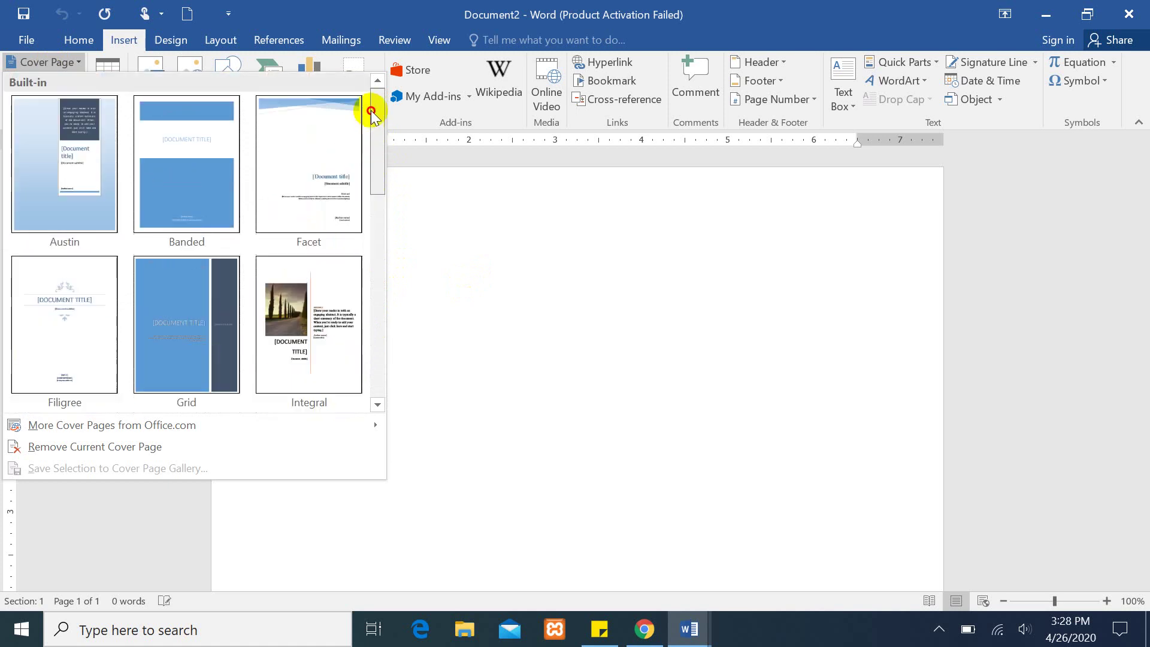
left_click(168, 174)
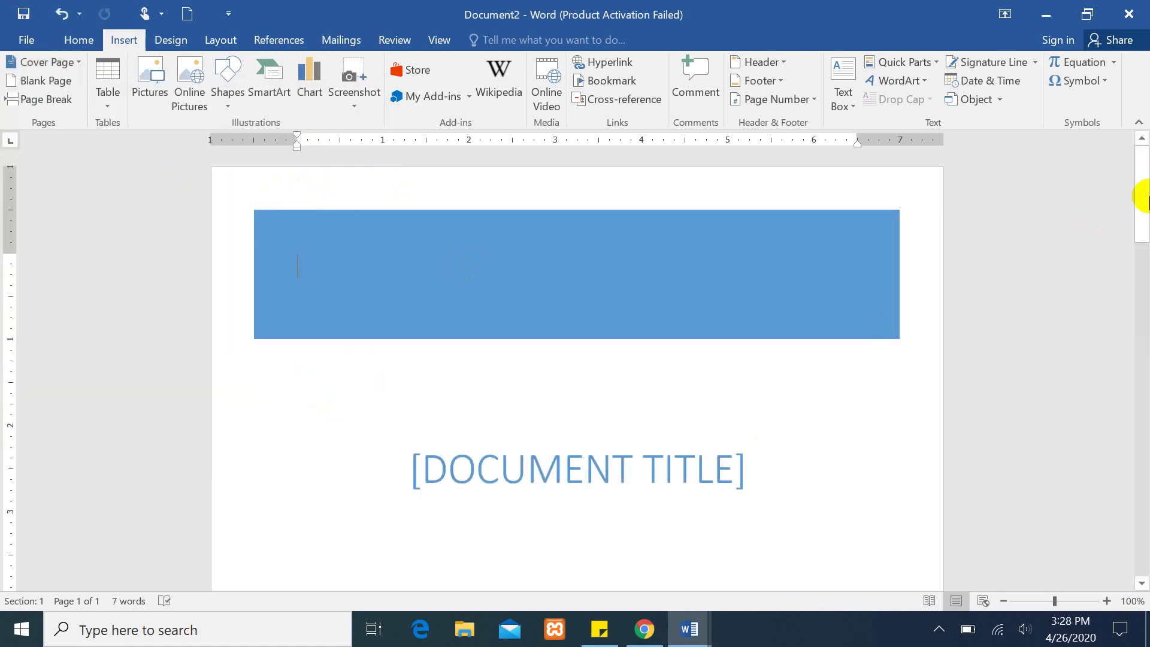
Scroll through the two-page document and select the [DOCUMENT TITLE] placeholder.
mouse_move(1141, 198)
left_mouse_down()
mouse_move(1142, 478)
mouse_move(1140, 224)
mouse_move(1129, 591)
left_mouse_up()
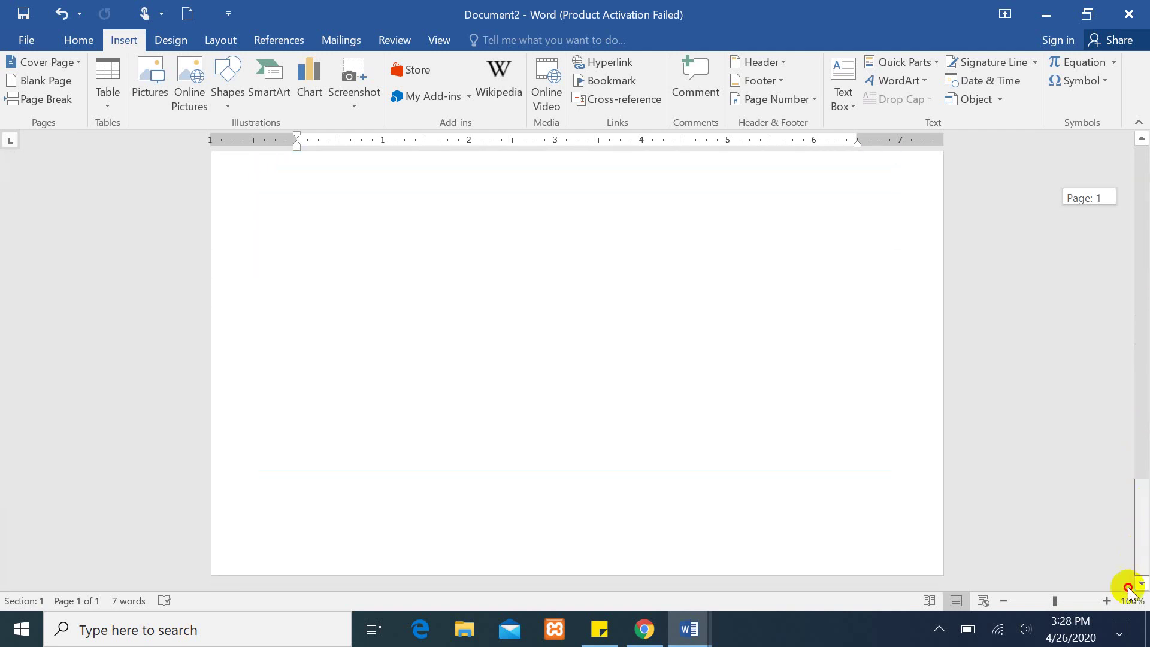
mouse_move(1142, 527)
left_mouse_down()
mouse_move(1143, 169)
mouse_move(1140, 232)
left_mouse_up()
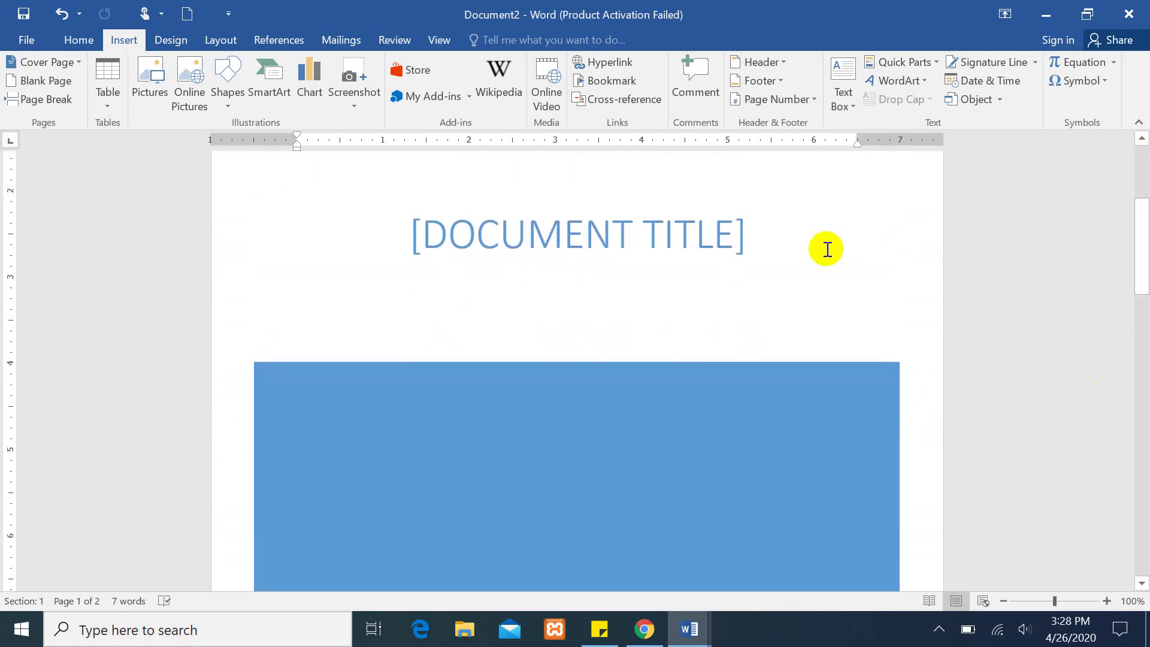
left_click(714, 236)
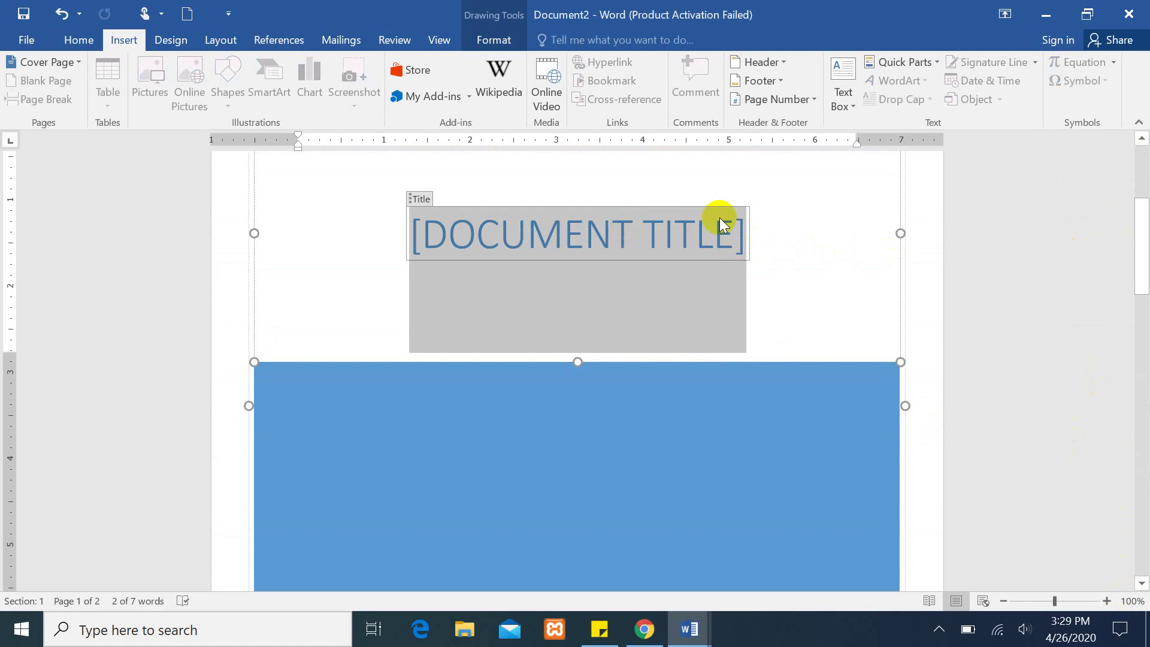
Type JAMS as the cover page title and correct the author name.
left_click(421, 200)
type("J")
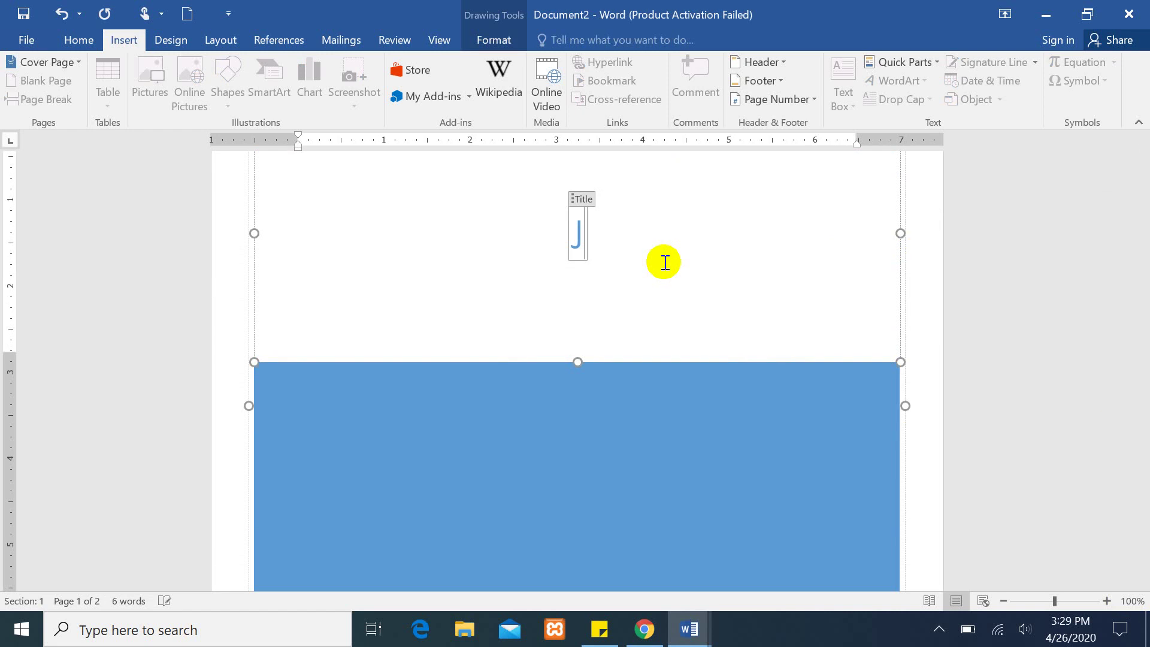
type("AMS")
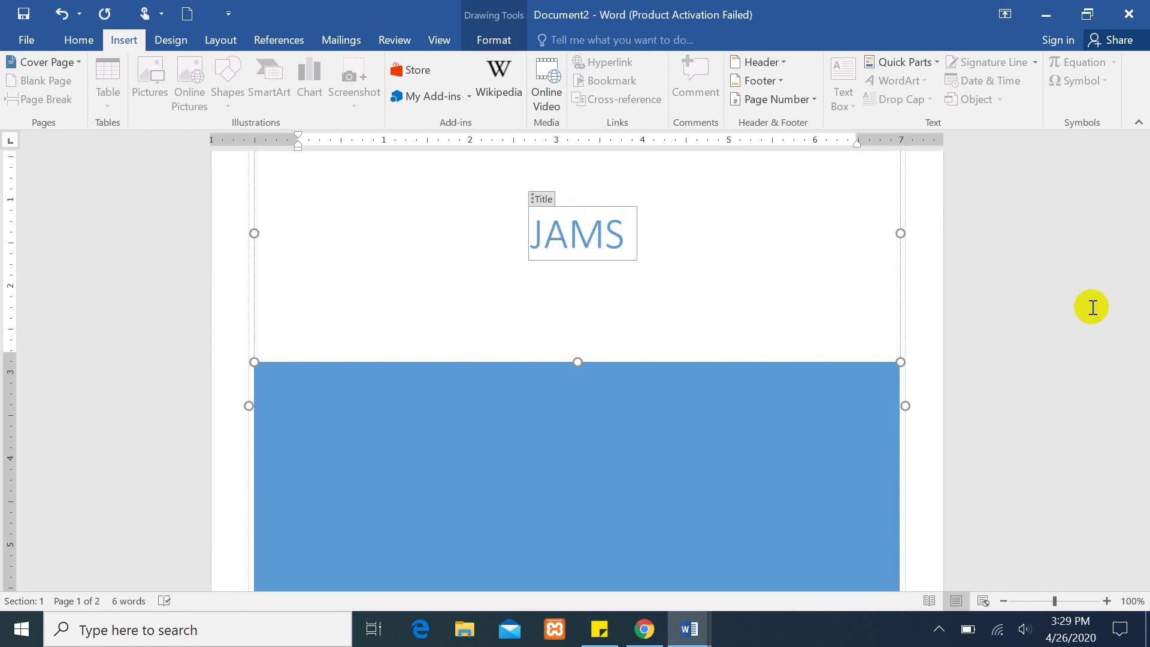
left_click_drag(1141, 239, 1141, 347)
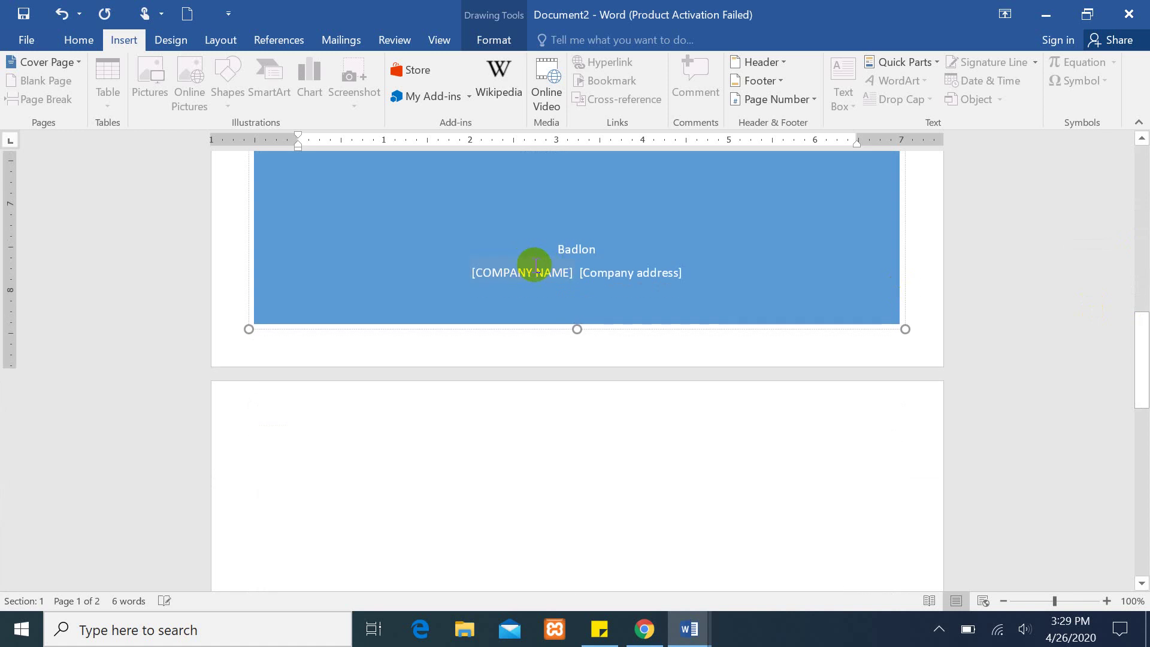
left_click(585, 250)
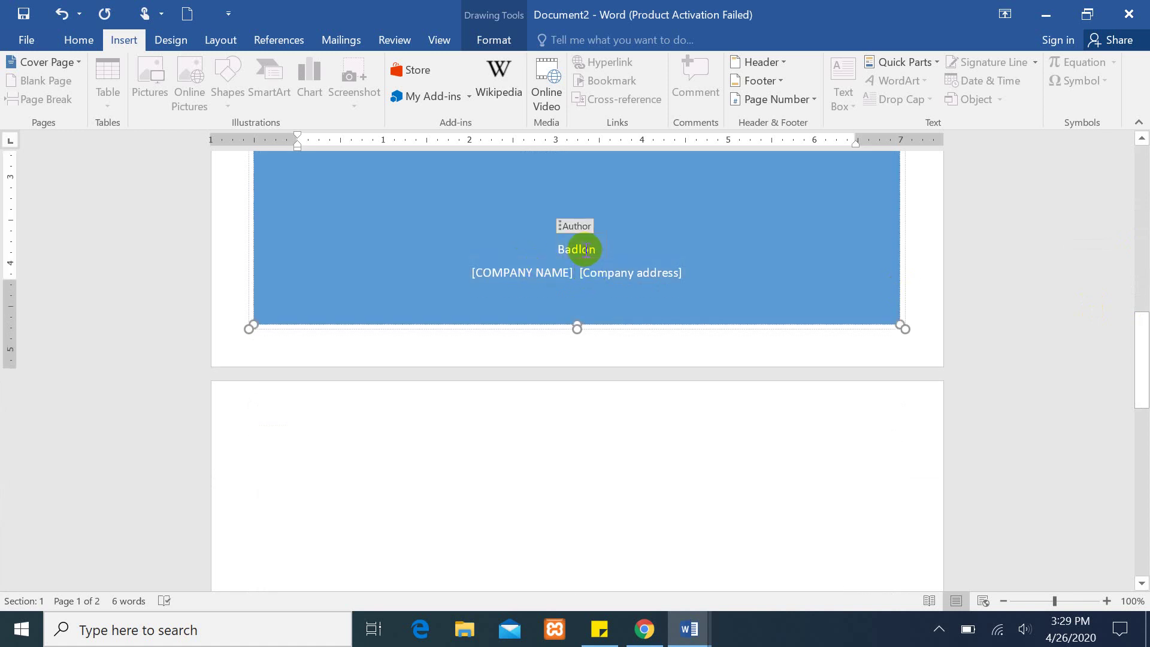
type("o")
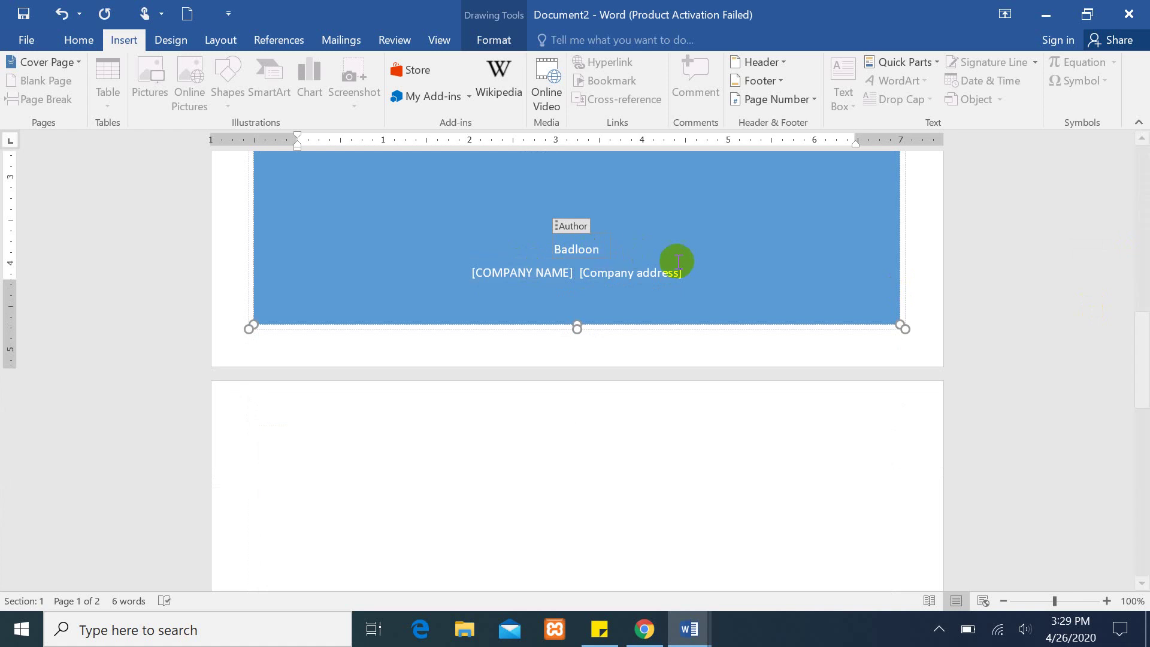
Fill the company name with 'SO' and the company address with placeholder text.
left_click(607, 274)
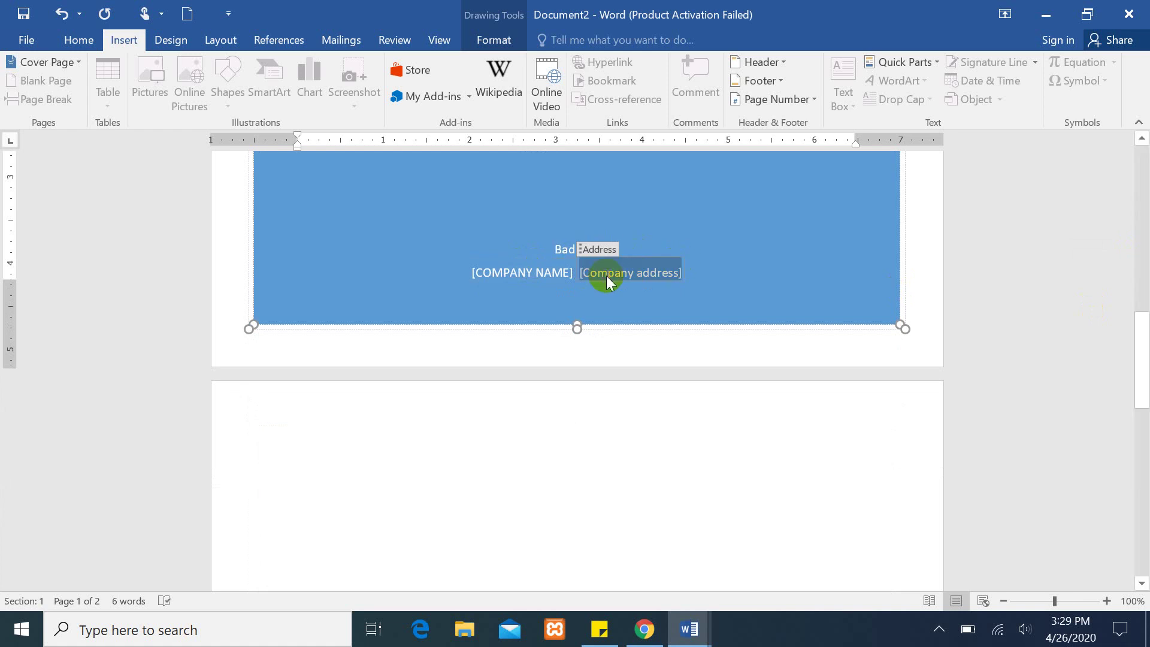
left_click(515, 274)
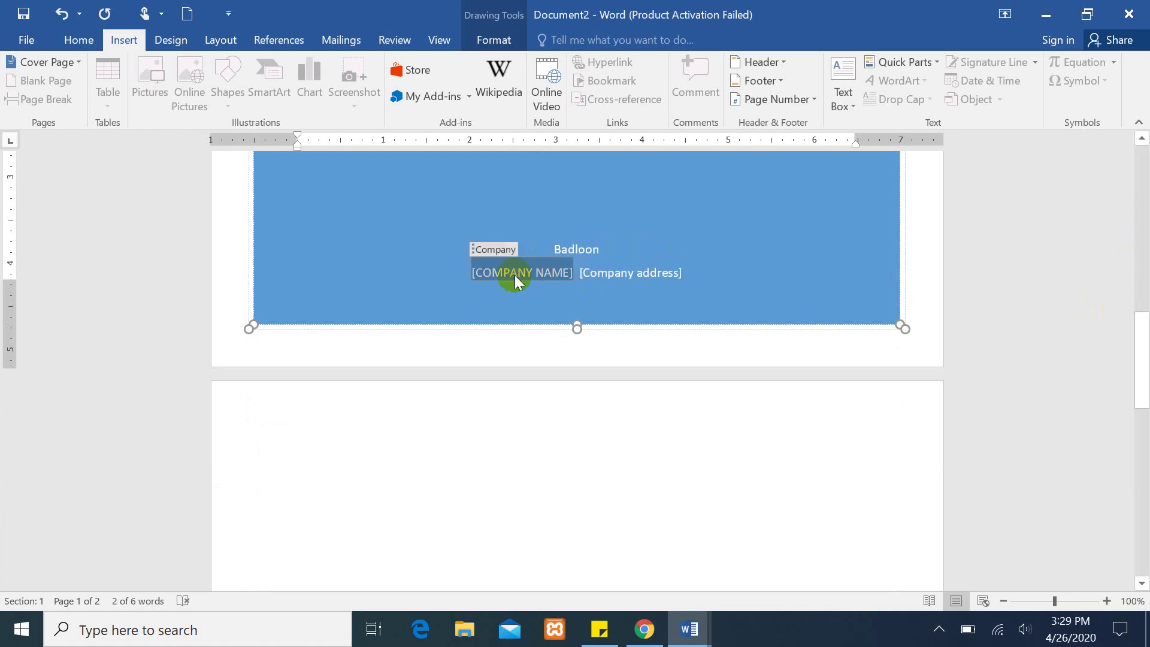
type("S")
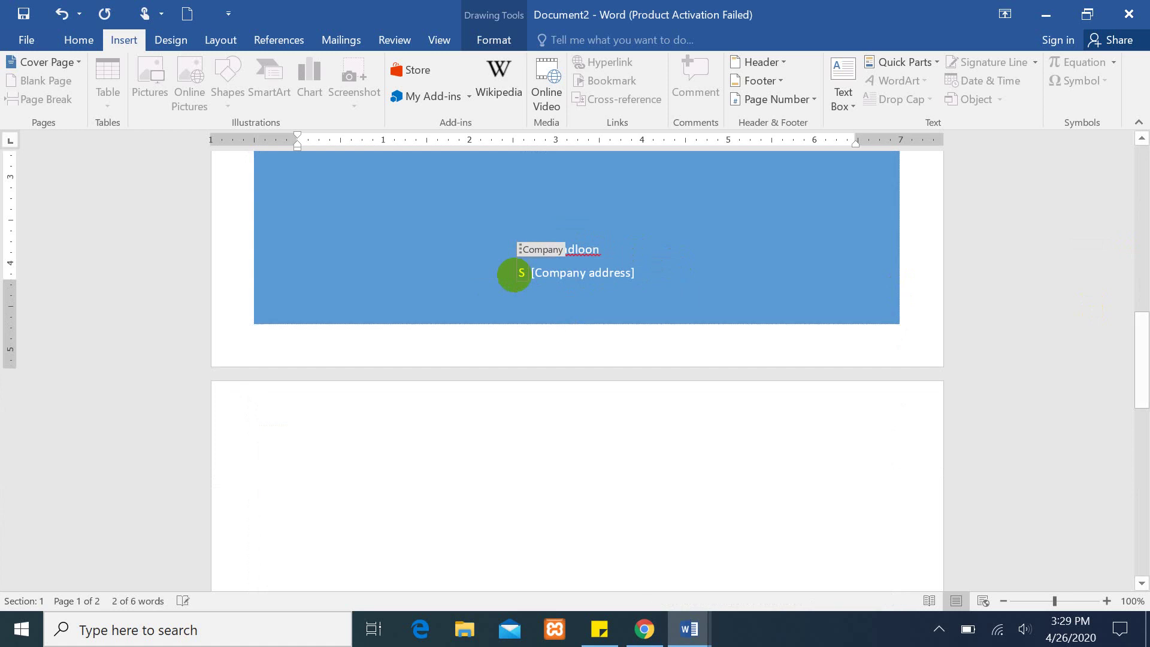
type("OFT")
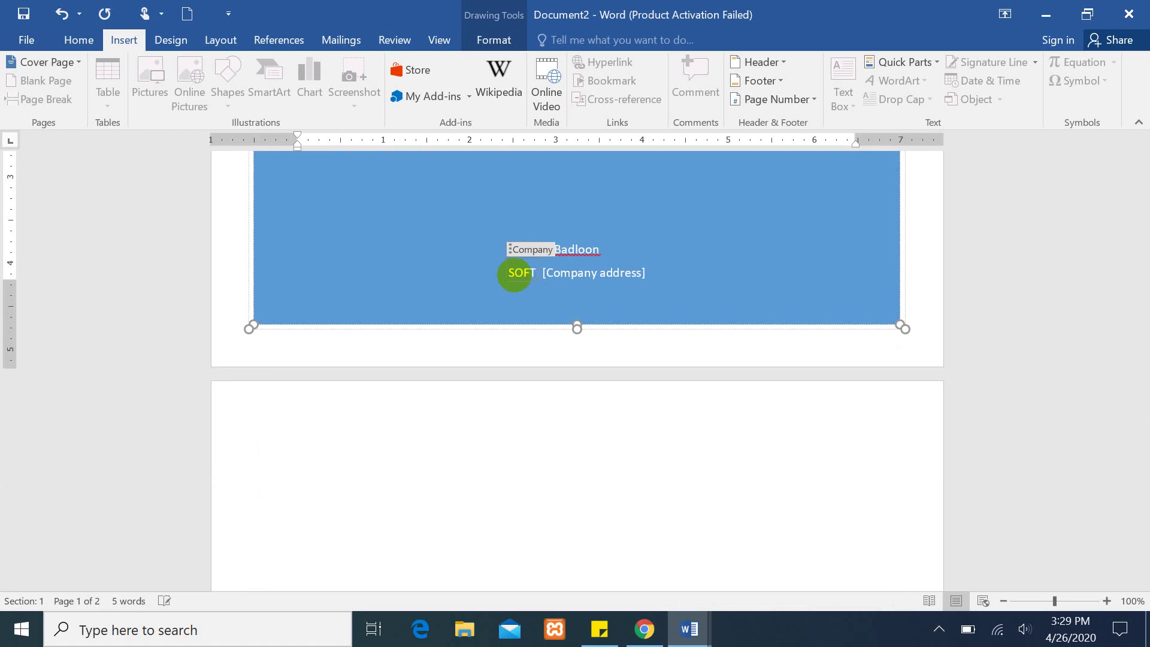
left_click(607, 274)
type("g")
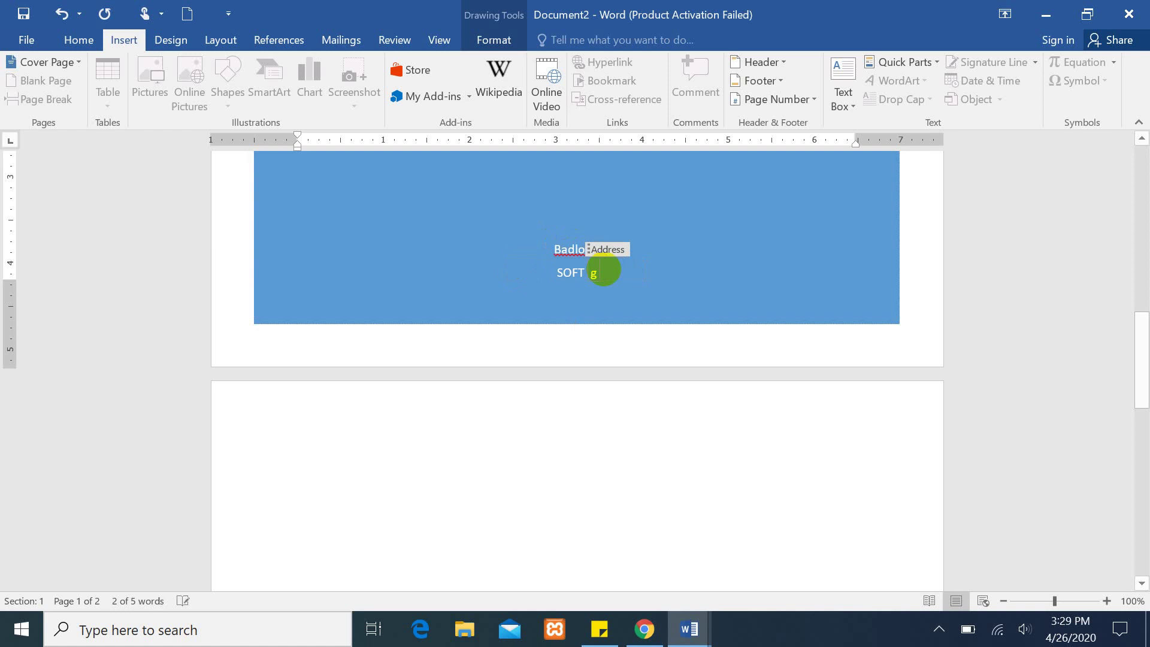
type("hskjdld;ls")
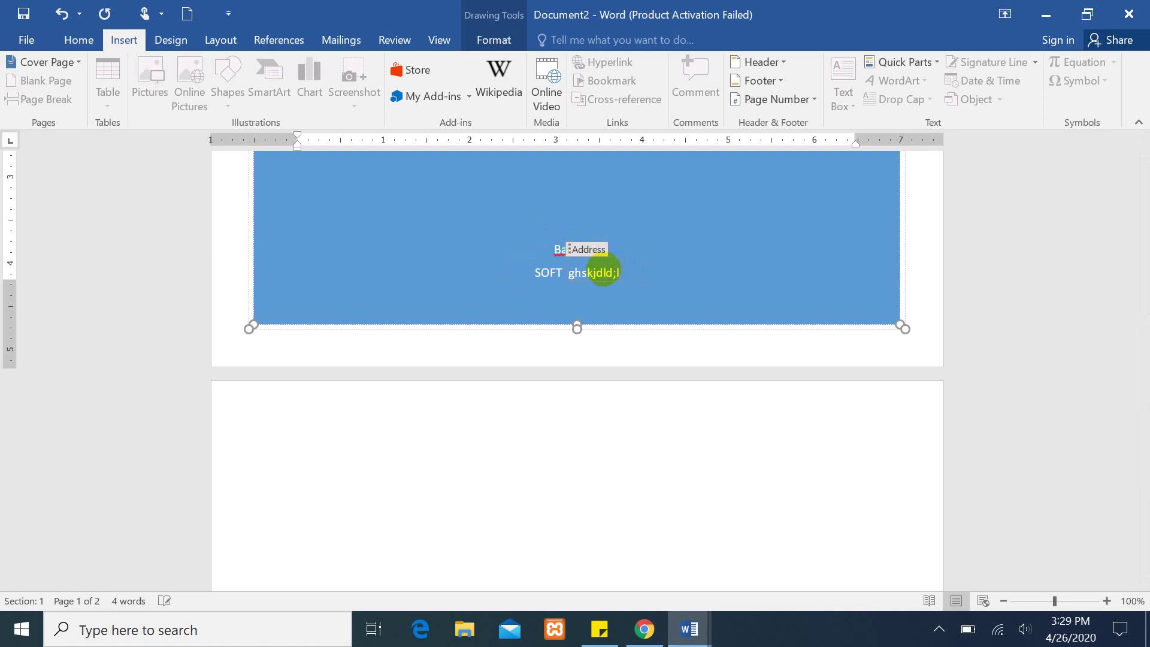
Undo all cover page edits back to a blank one-page document.
left_click_drag(1142, 282, 1104, 167)
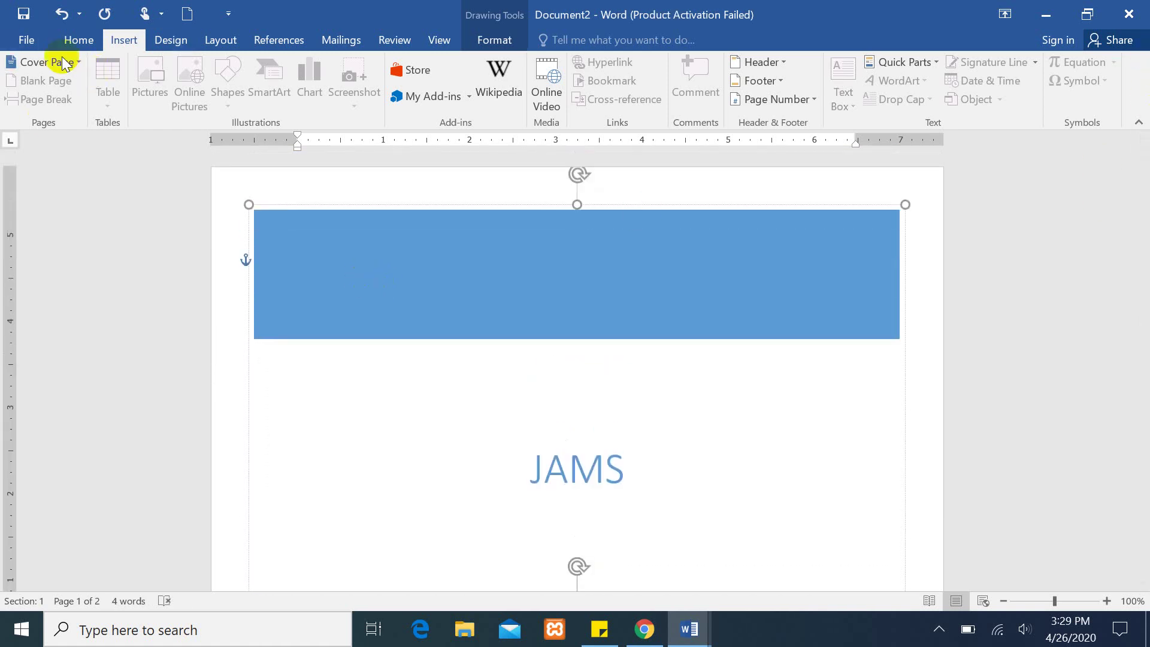
scroll(775, 408, "down", 5)
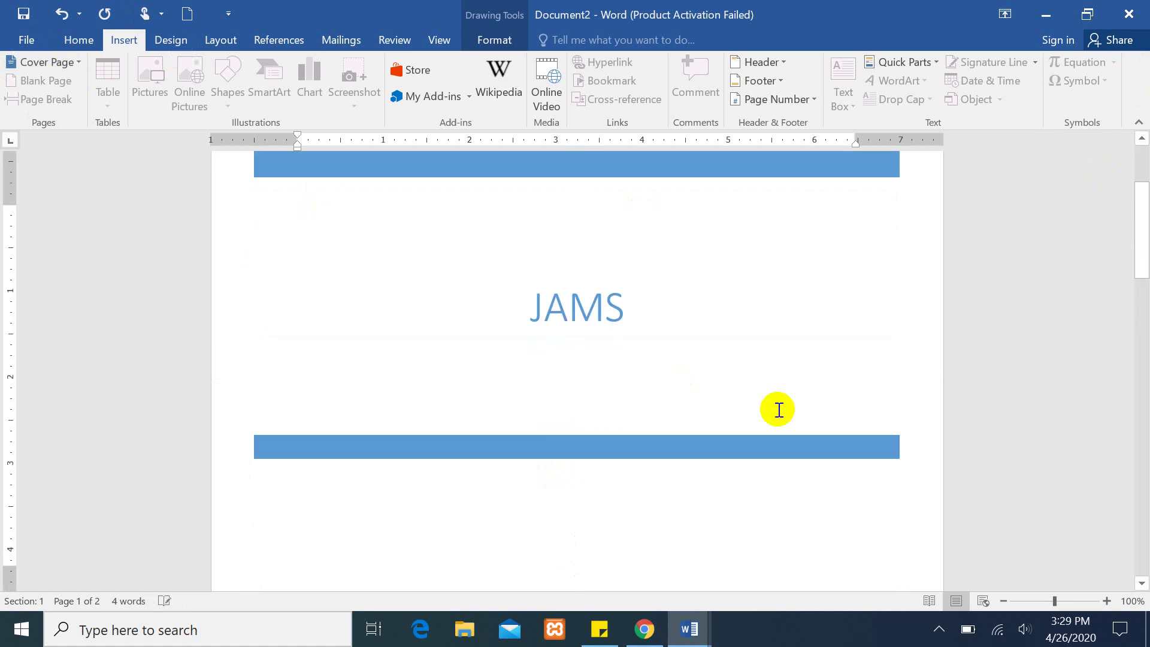
scroll(776, 408, "down", 10)
left_click(777, 409)
key("ctrl+z")
key("ctrl+z")
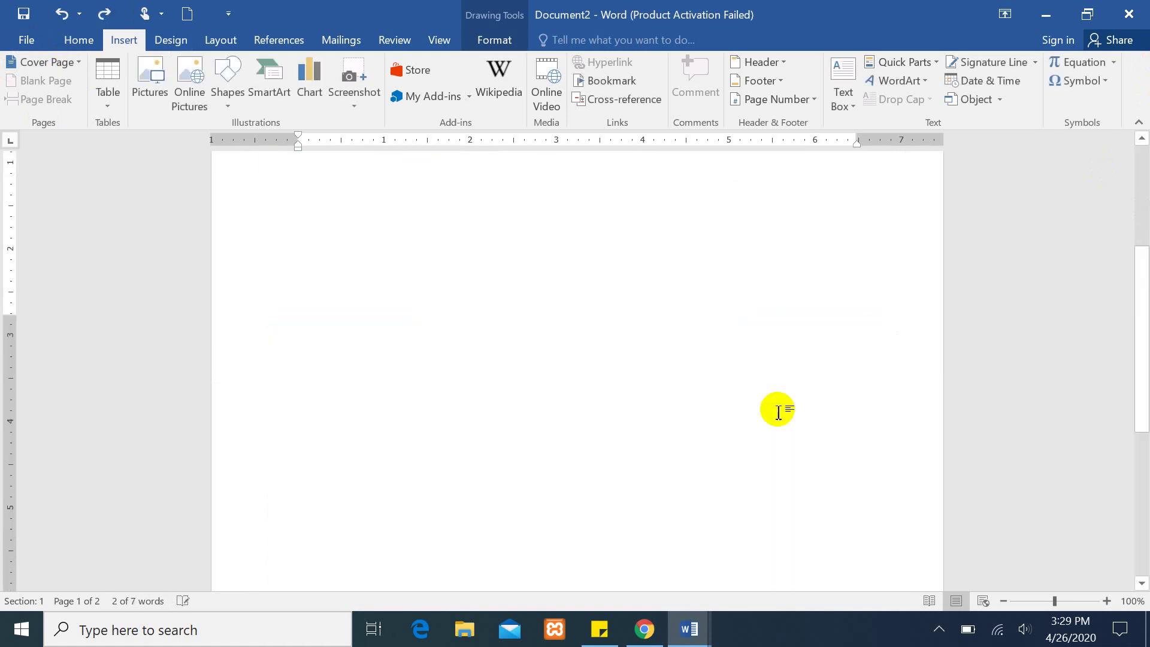
Reopen the Cover Page gallery and scroll its designs down to Motion.
left_click(72, 62)
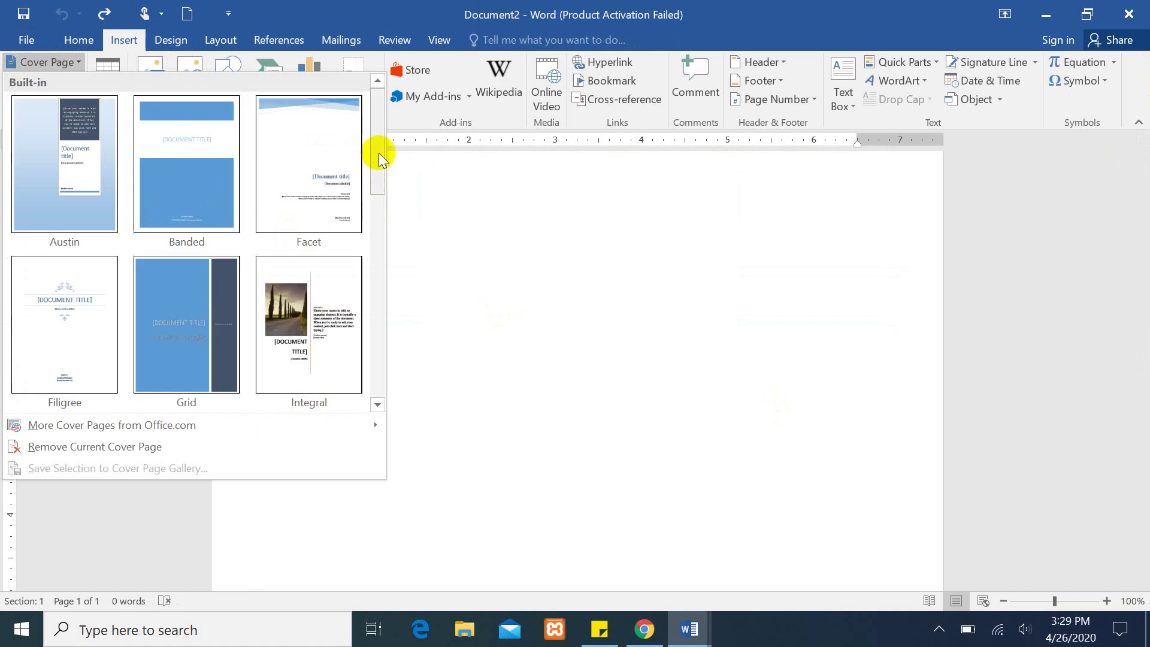
mouse_move(378, 154)
left_mouse_down()
mouse_move(378, 308)
mouse_move(363, 374)
mouse_move(398, 98)
mouse_move(394, 108)
left_mouse_up()
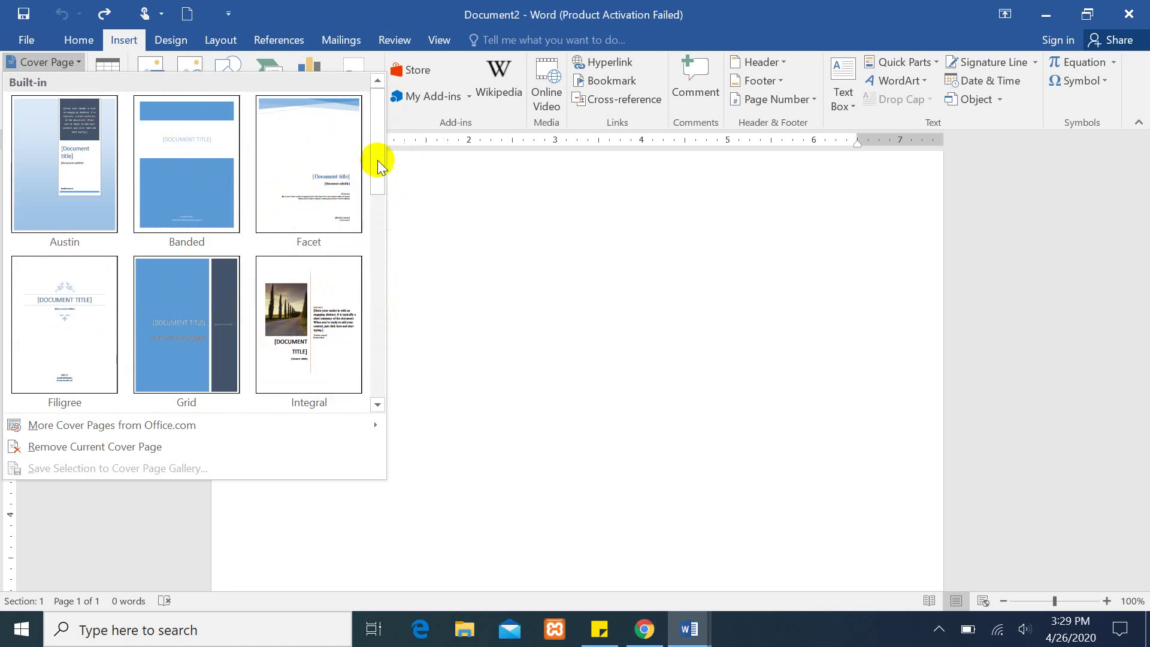
left_click_drag(377, 157, 376, 247)
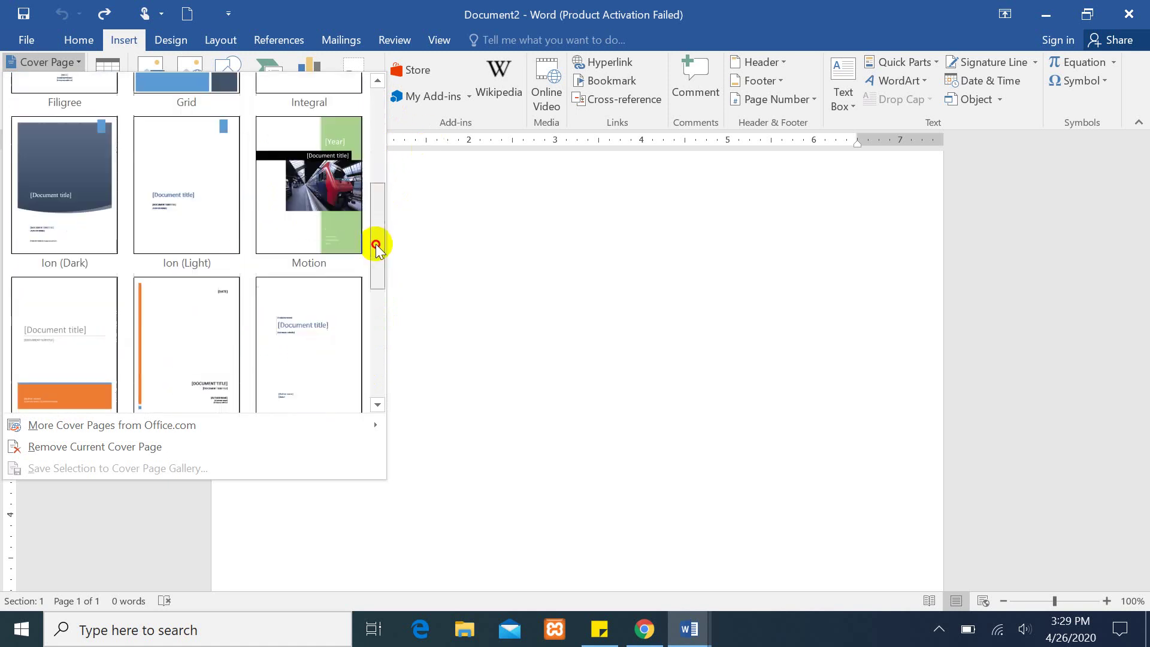
Insert the Motion cover page with title 'My Book' and year 2020.
left_click(311, 139)
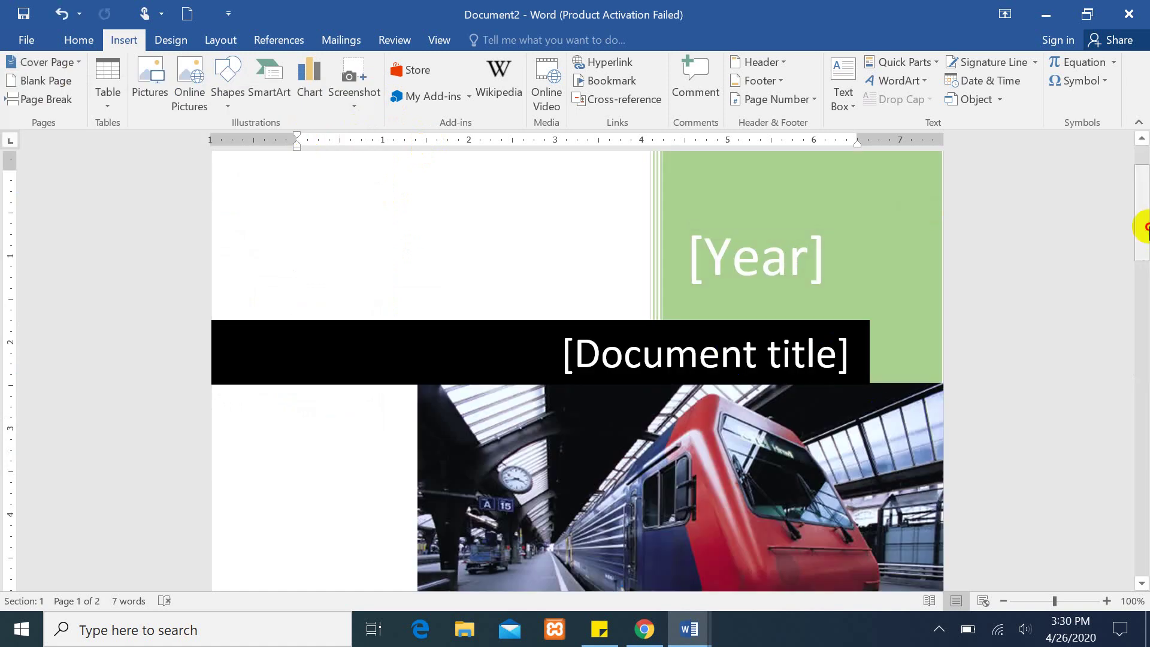
mouse_move(1144, 227)
left_mouse_down()
mouse_move(1143, 488)
mouse_move(1145, 150)
left_mouse_up()
left_click(825, 436)
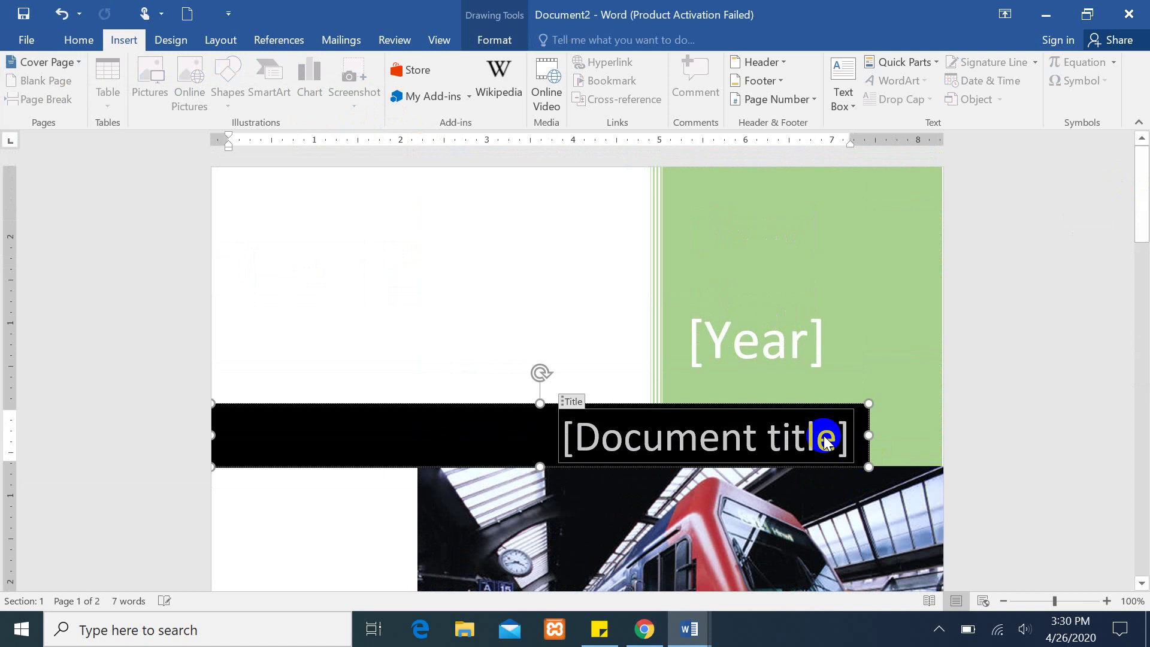
type("M")
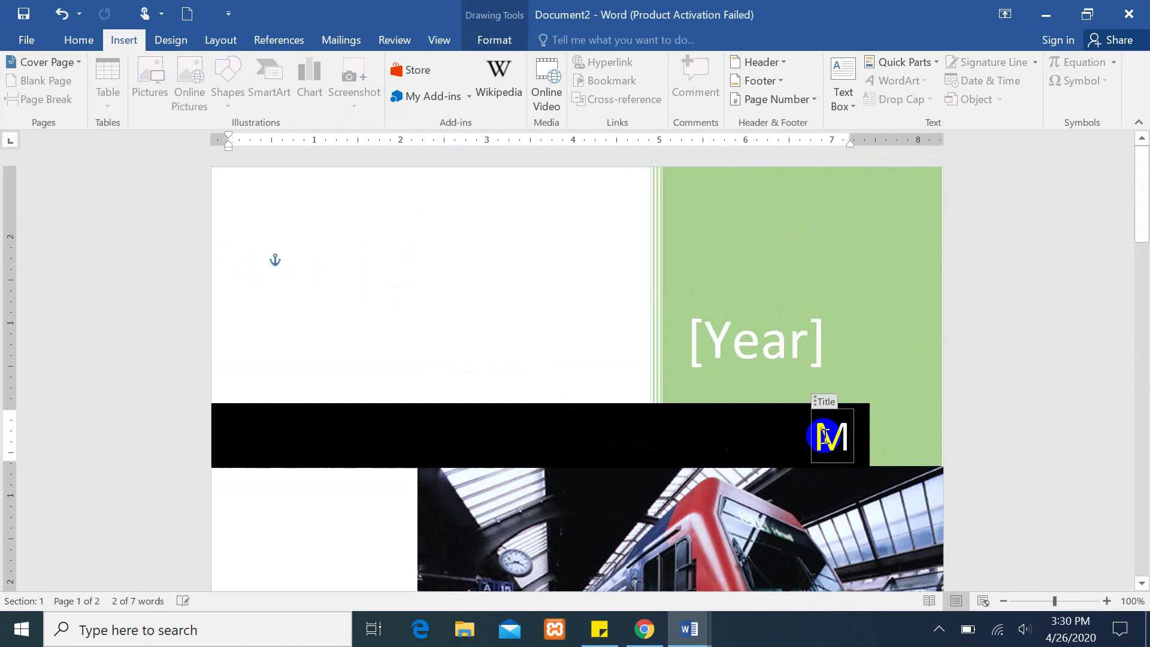
type("ya")
key("BackSpace")
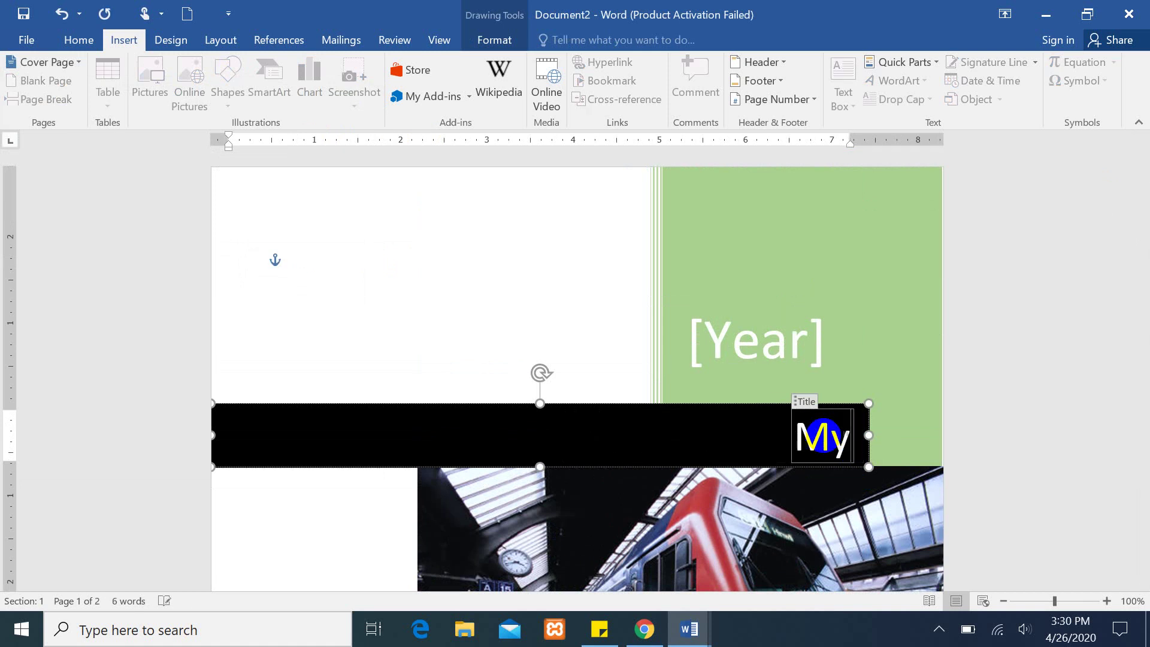
type(" B")
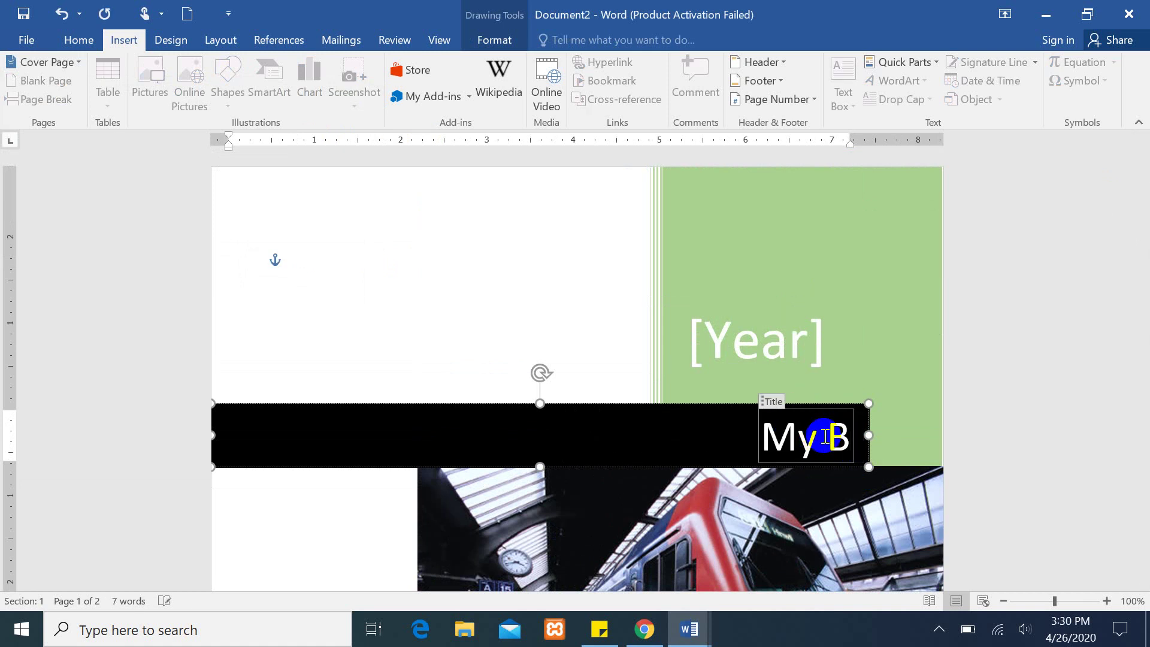
type("ook")
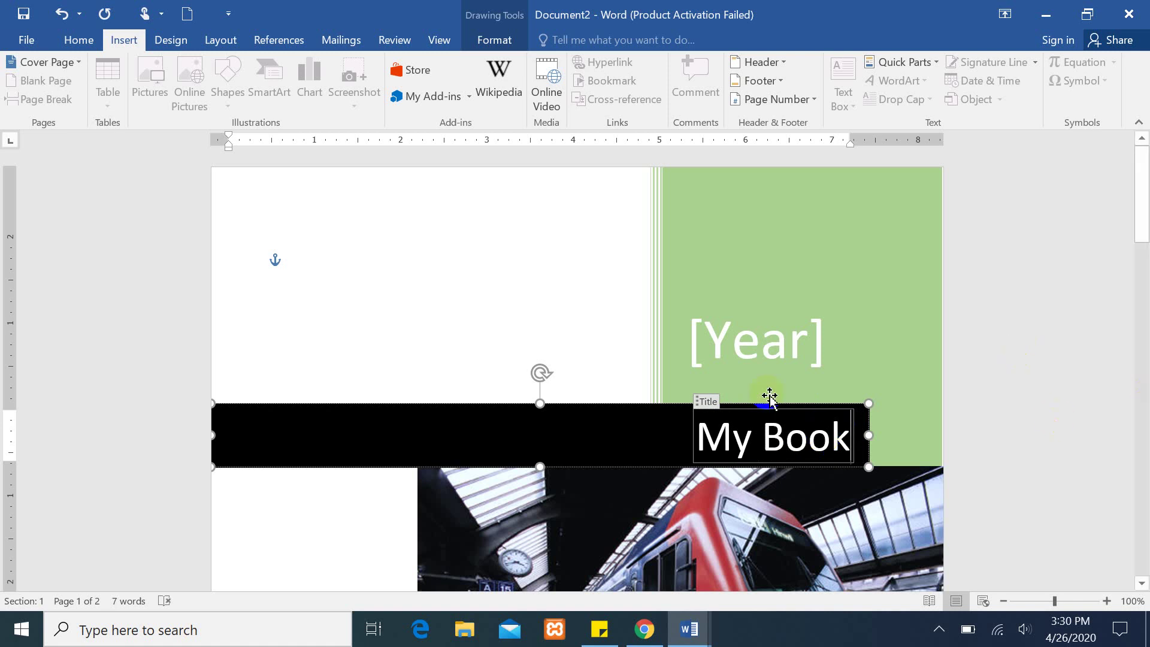
left_click(777, 359)
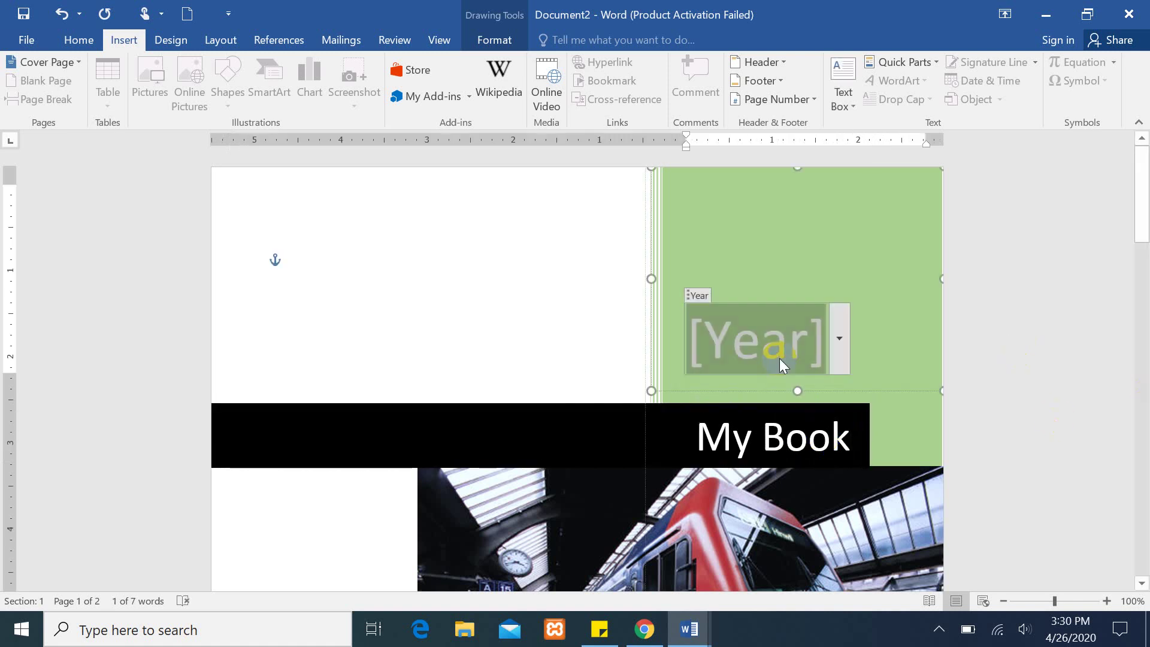
type("20")
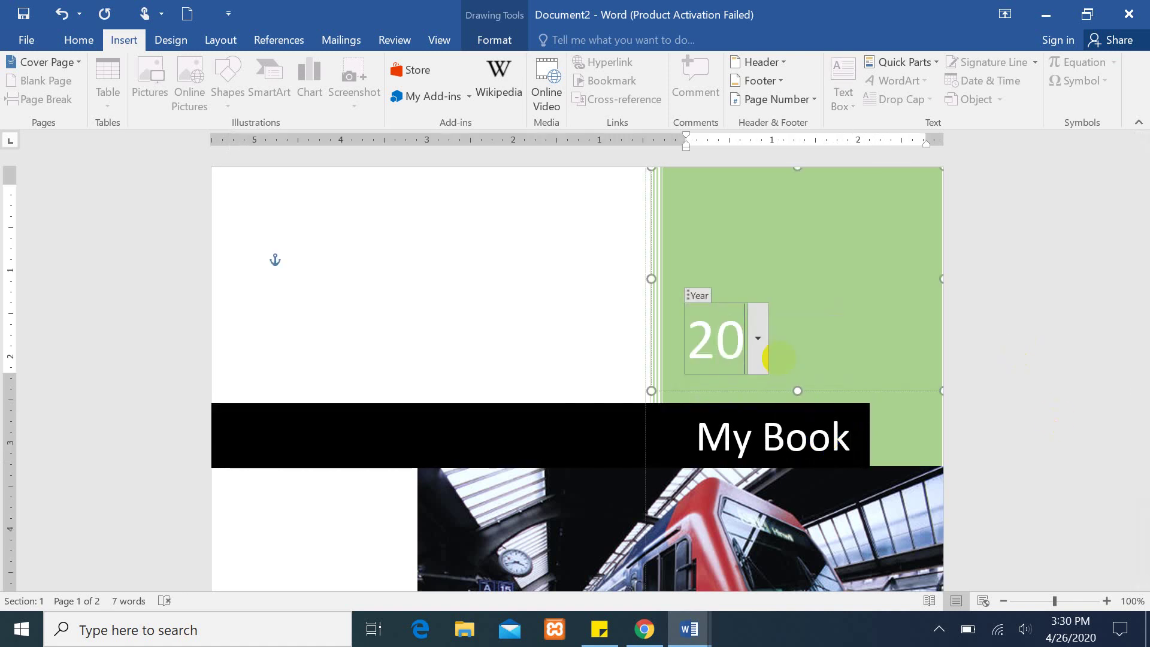
type("20")
left_click_drag(1142, 192, 1145, 353)
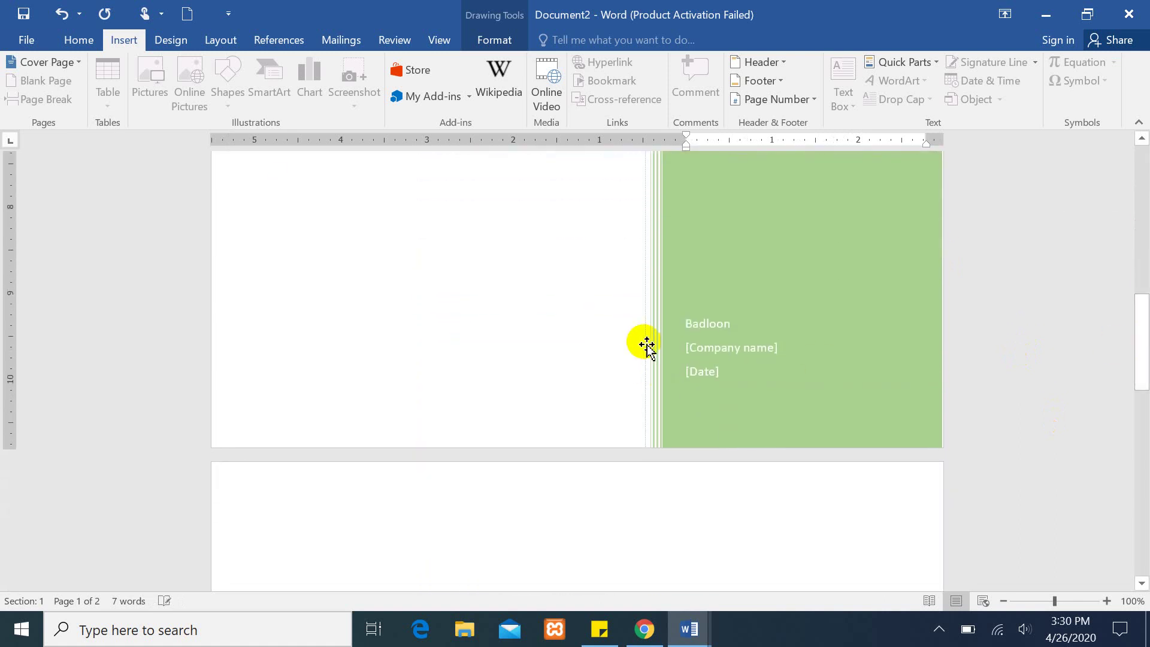
left_click(737, 349)
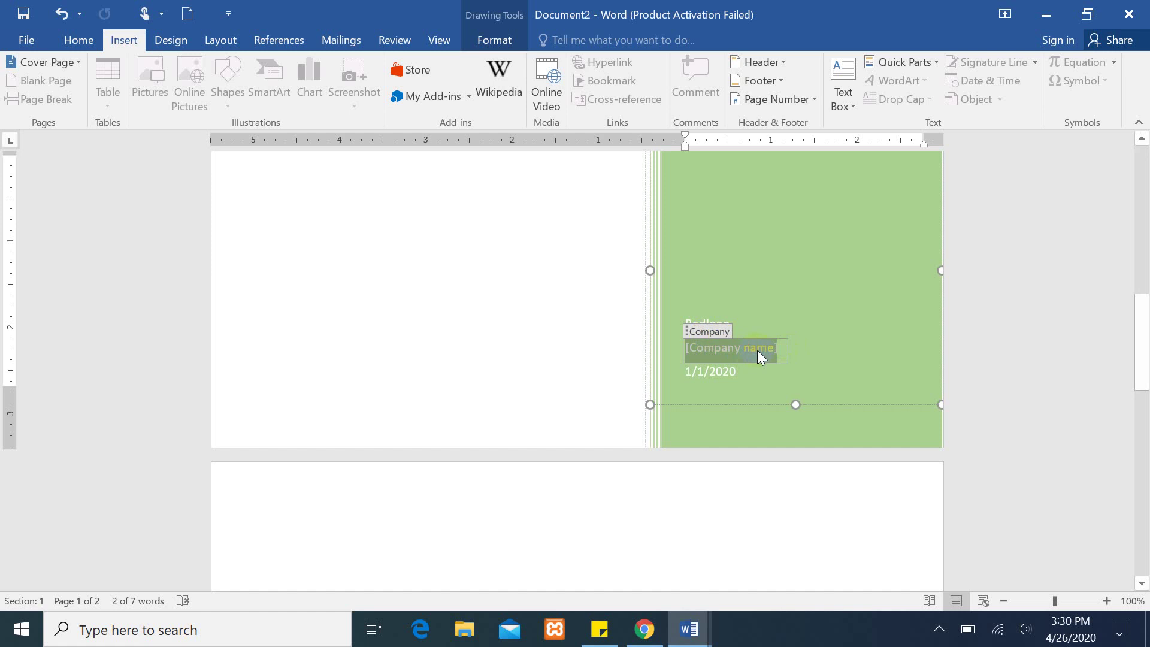
left_click(702, 370)
left_click_drag(1143, 305, 1141, 246)
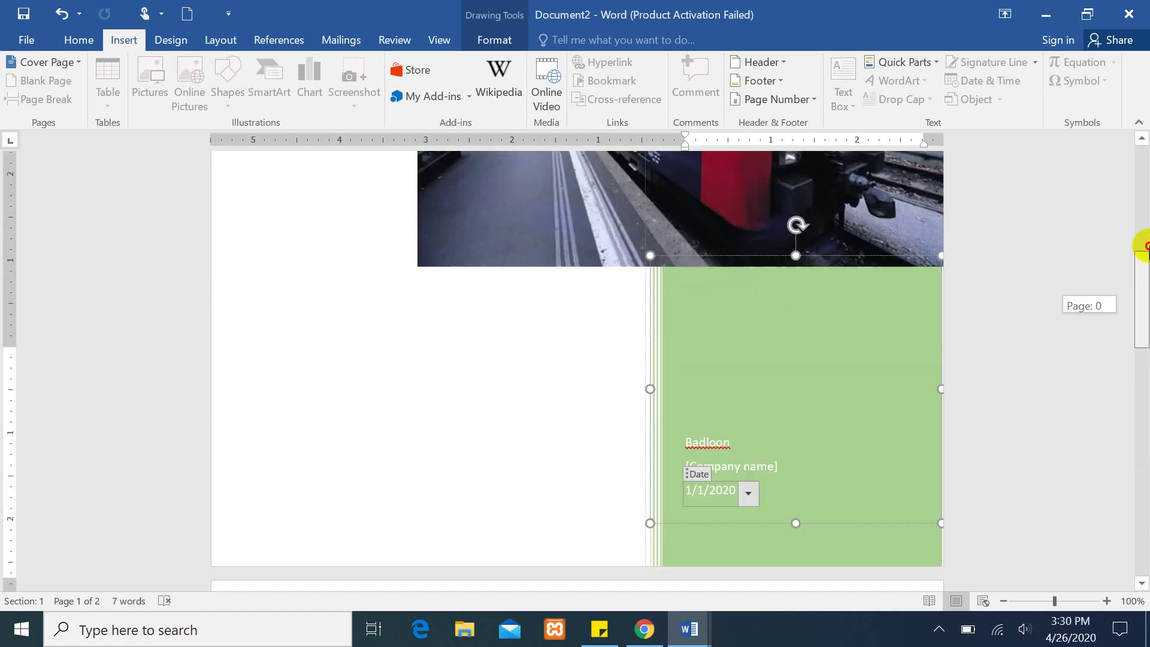
scroll(815, 460, "down", 1)
left_click(816, 461)
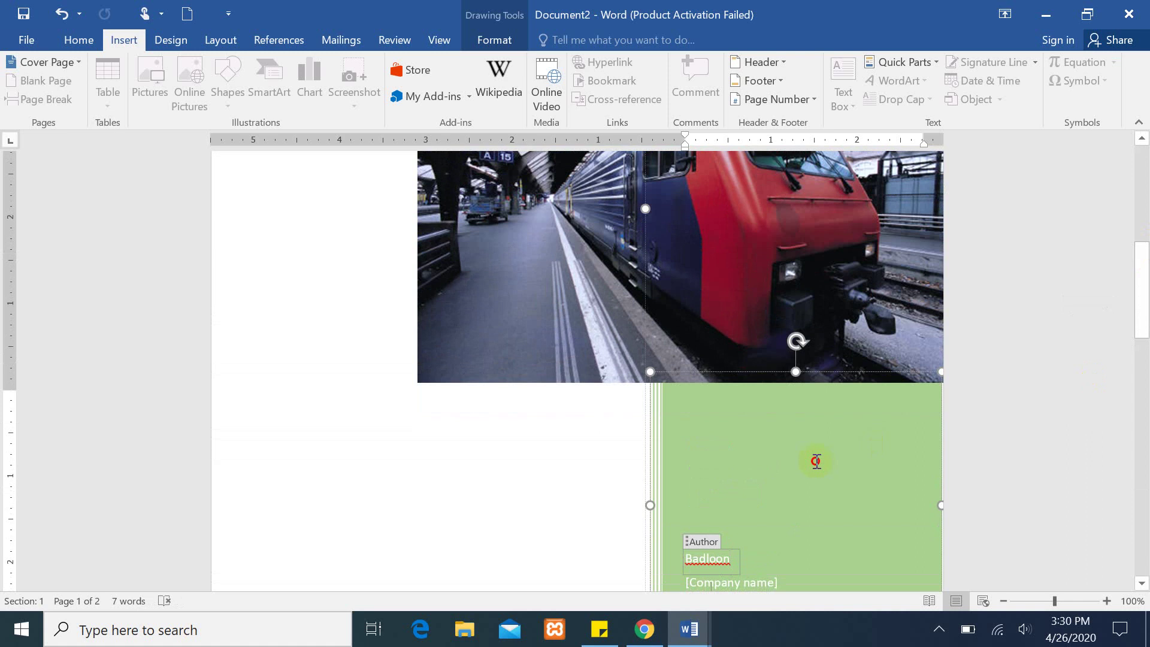
left_click(693, 383)
left_click(775, 416)
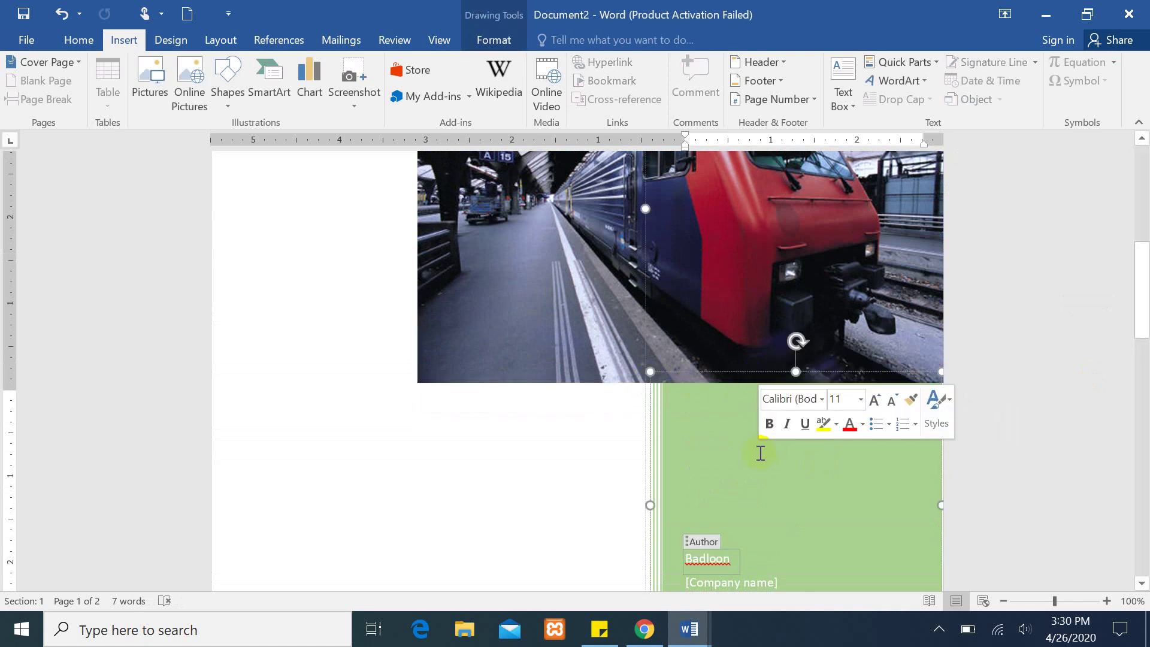
left_click_drag(1143, 290, 1144, 214)
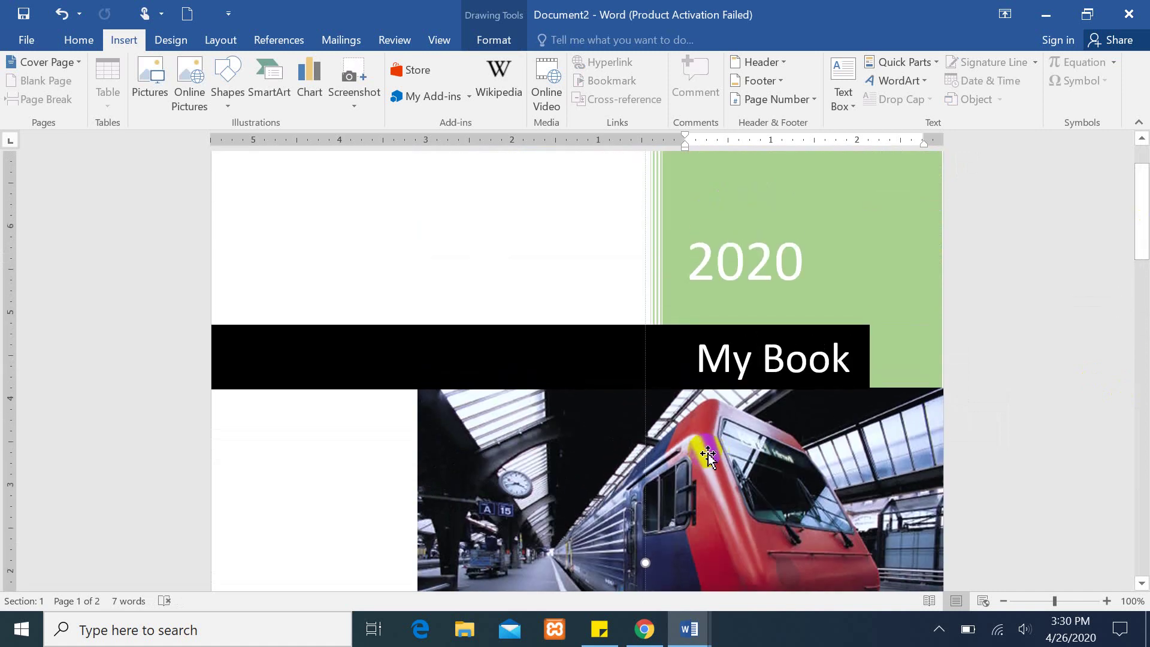
Delete the train photo from the Motion cover page, leaving the green title panel.
left_click(690, 458)
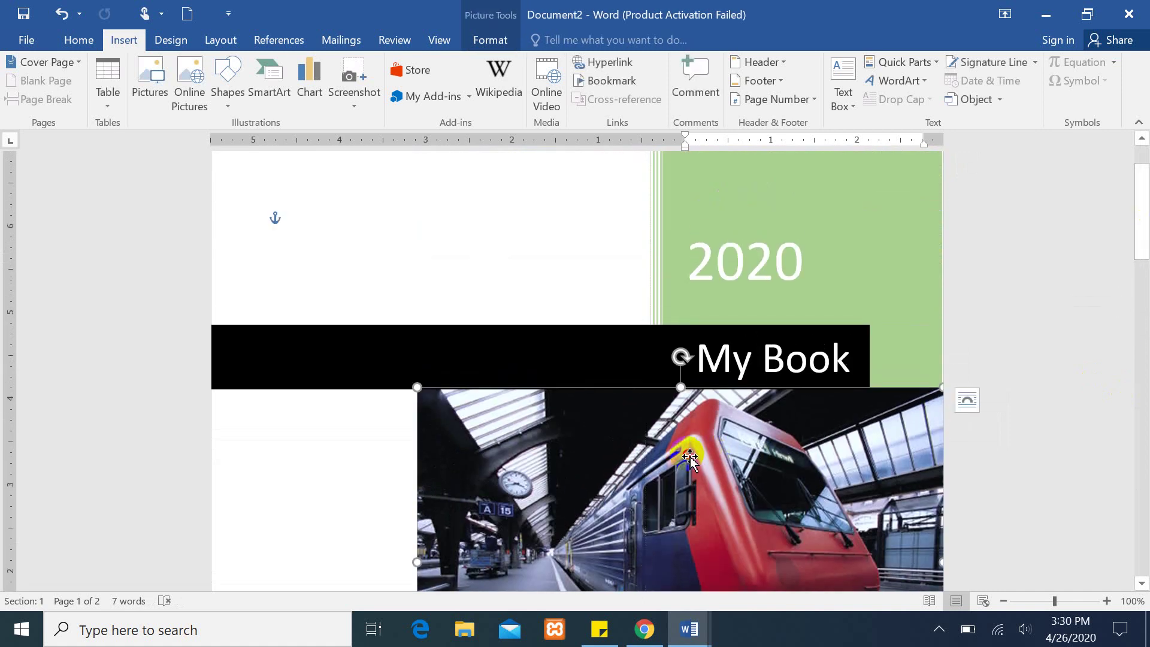
double_click(690, 459)
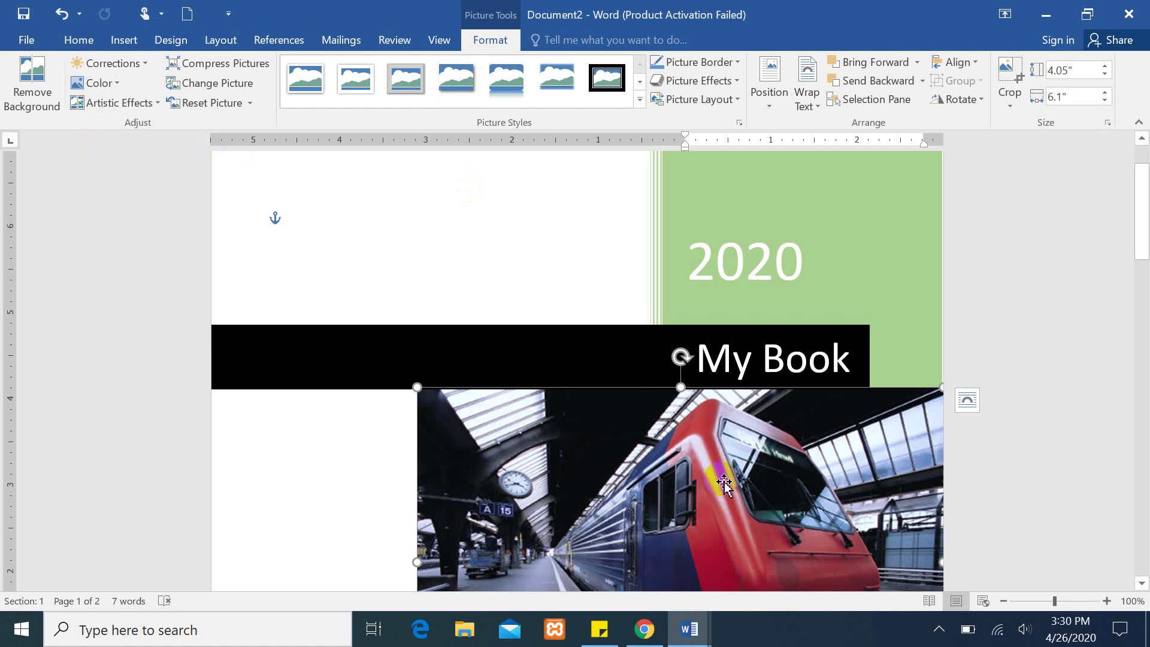
key("Delete")
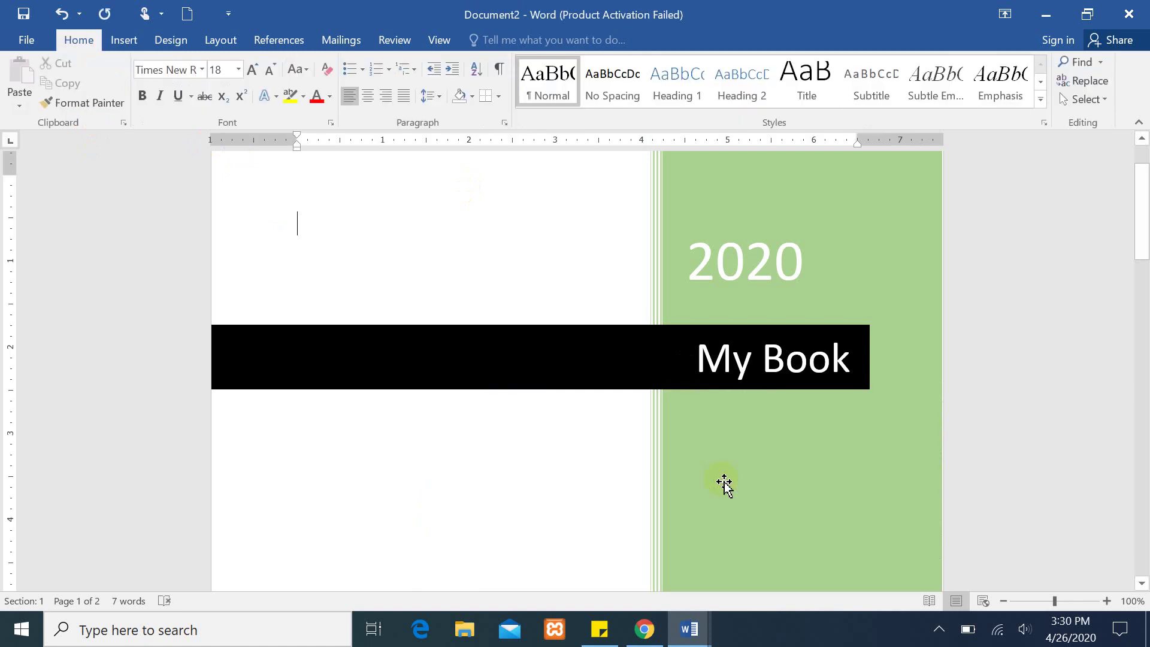
left_click(721, 436)
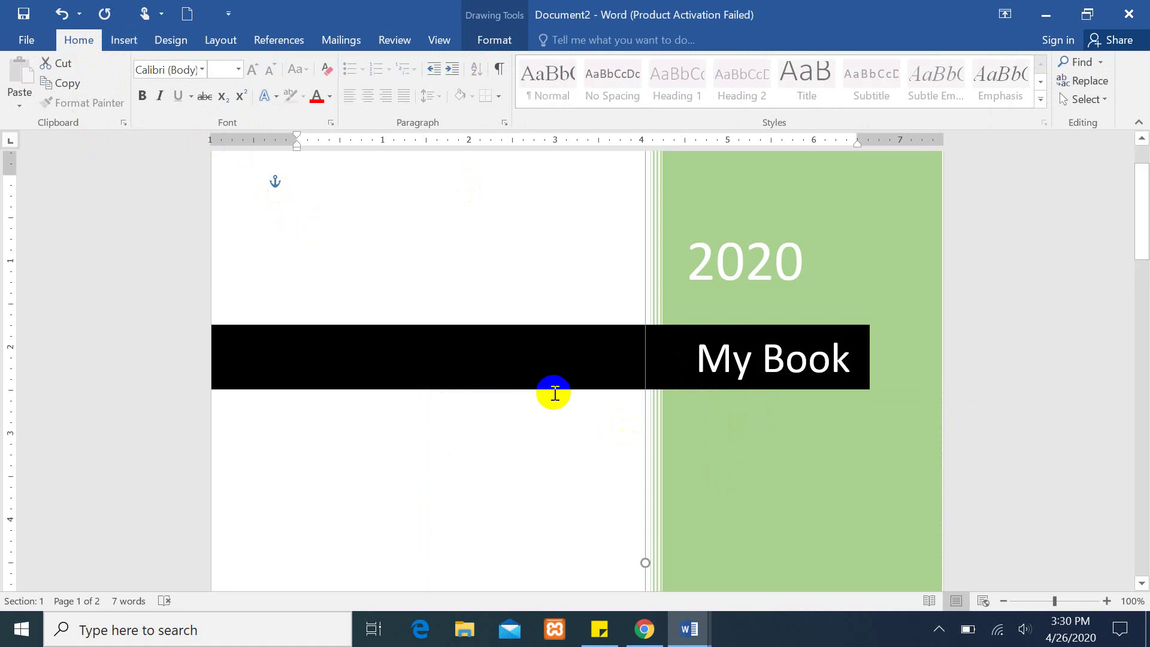
left_click(122, 41)
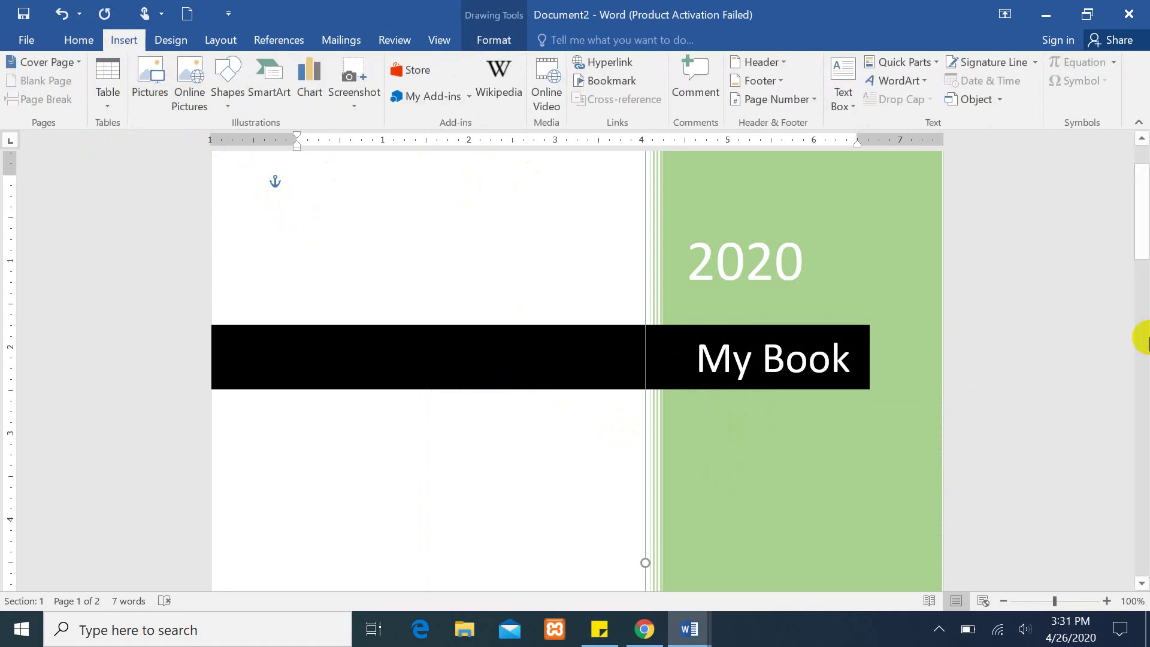
mouse_move(1143, 264)
left_mouse_down()
mouse_move(1145, 519)
mouse_move(1143, 153)
left_mouse_up()
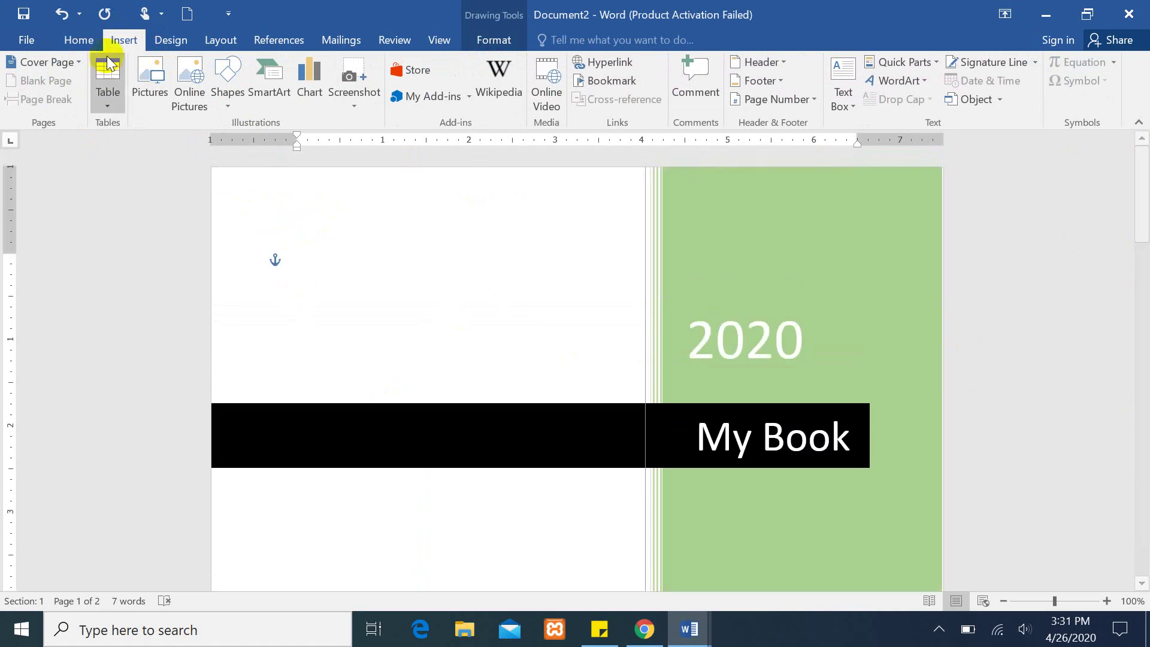
Replace the Motion cover with the Insight 2 cover page from Office.com.
left_click(69, 63)
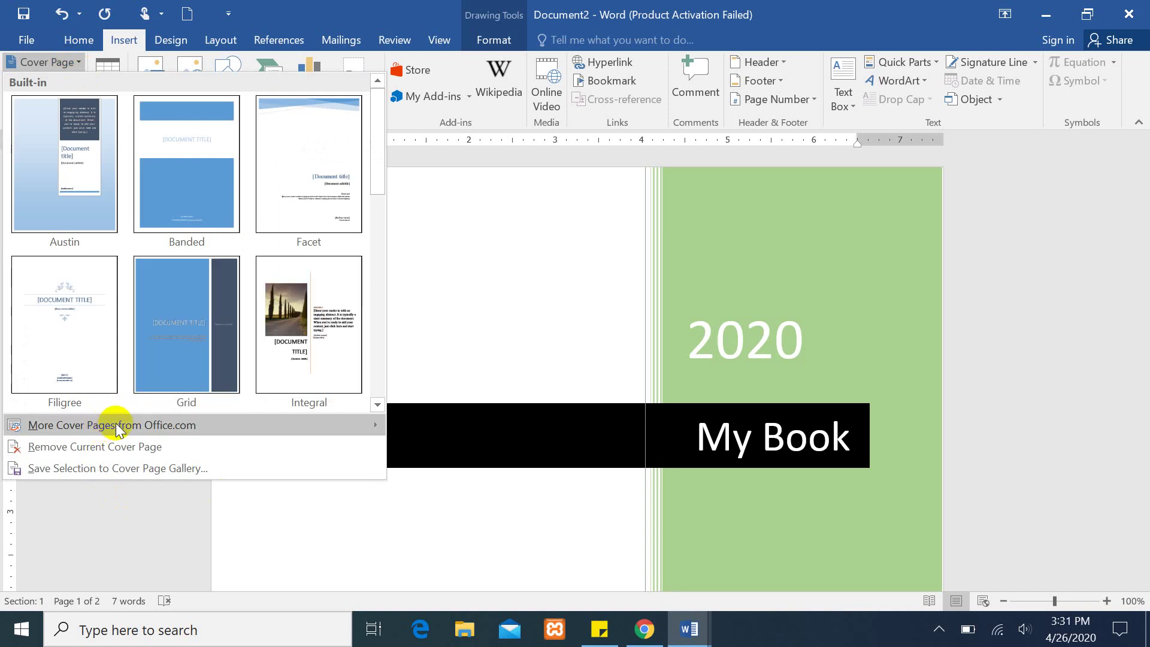
mouse_move(111, 425)
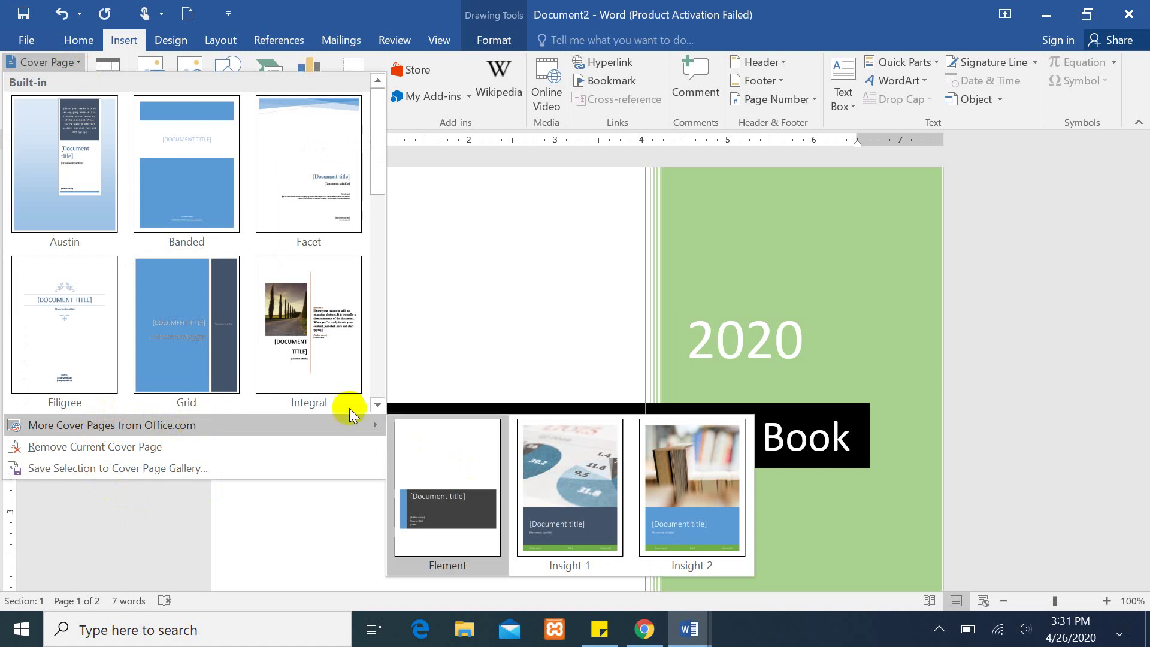
left_click(376, 427)
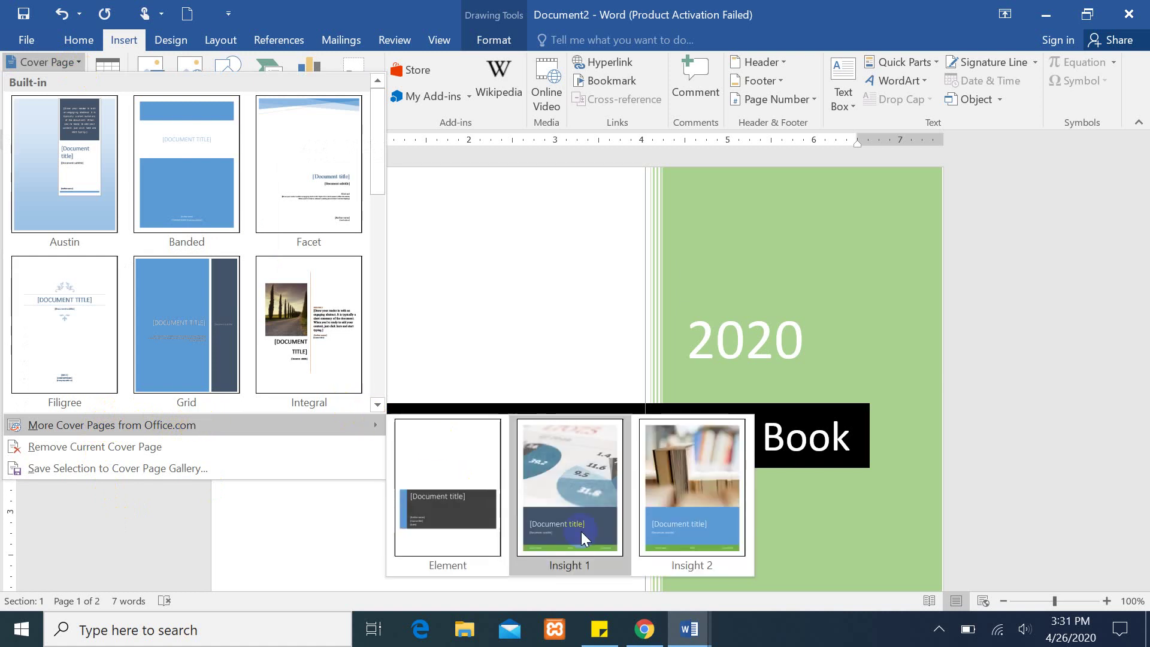
left_click(698, 480)
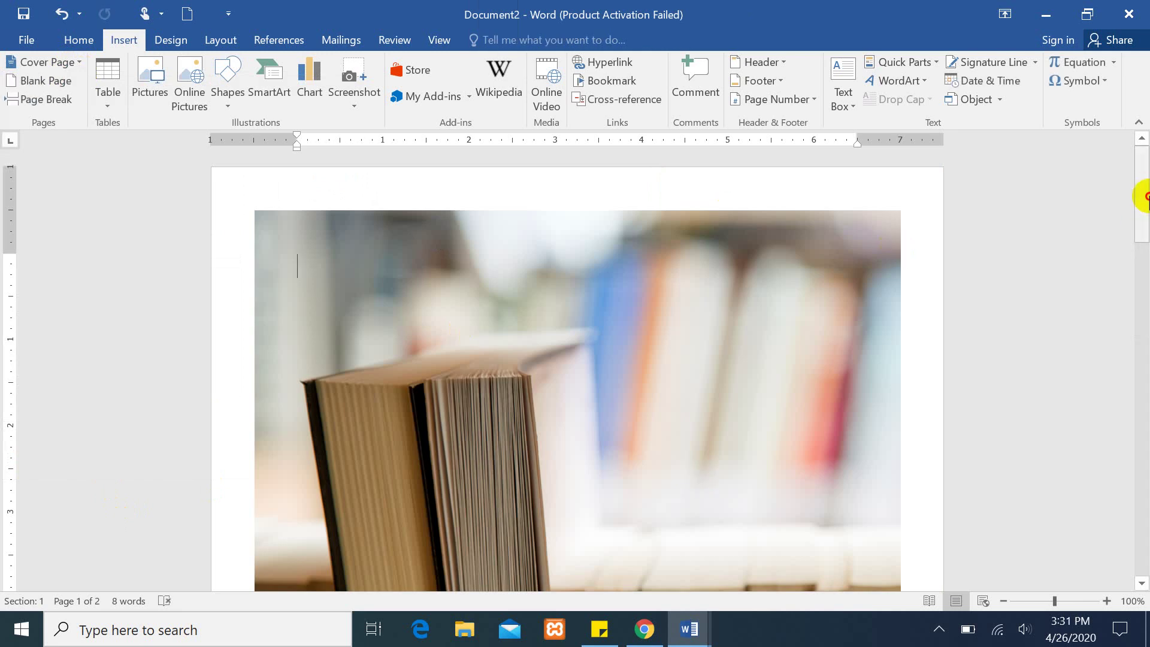
mouse_move(1143, 198)
left_mouse_down()
mouse_move(1145, 442)
mouse_move(1144, 325)
left_mouse_up()
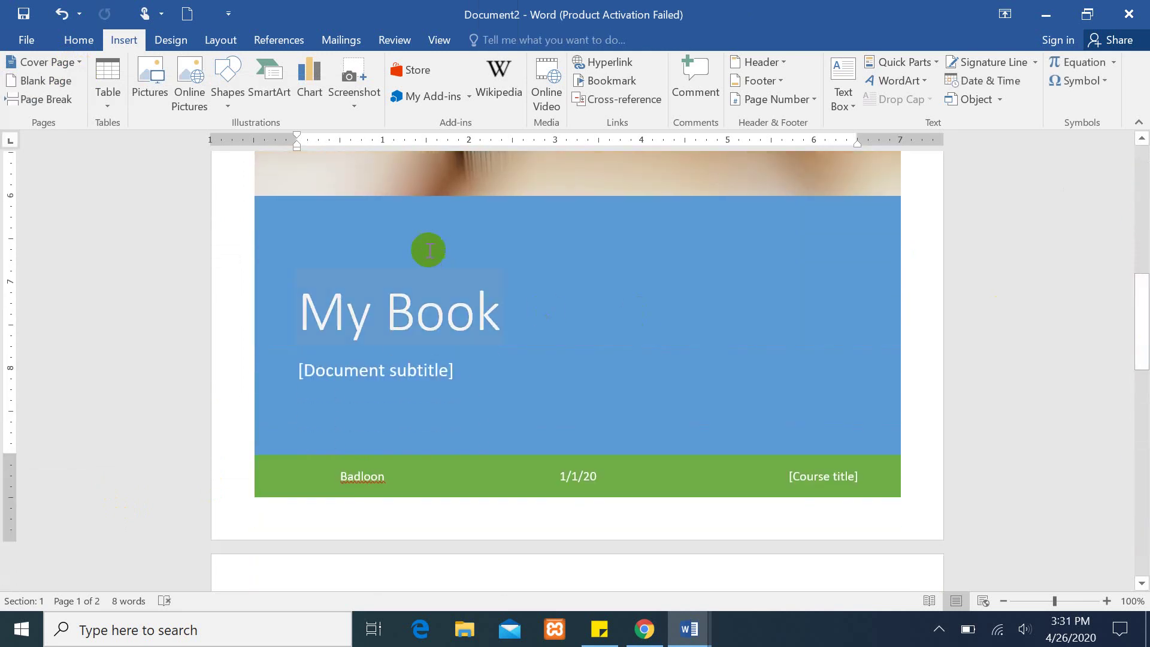
left_click(381, 311)
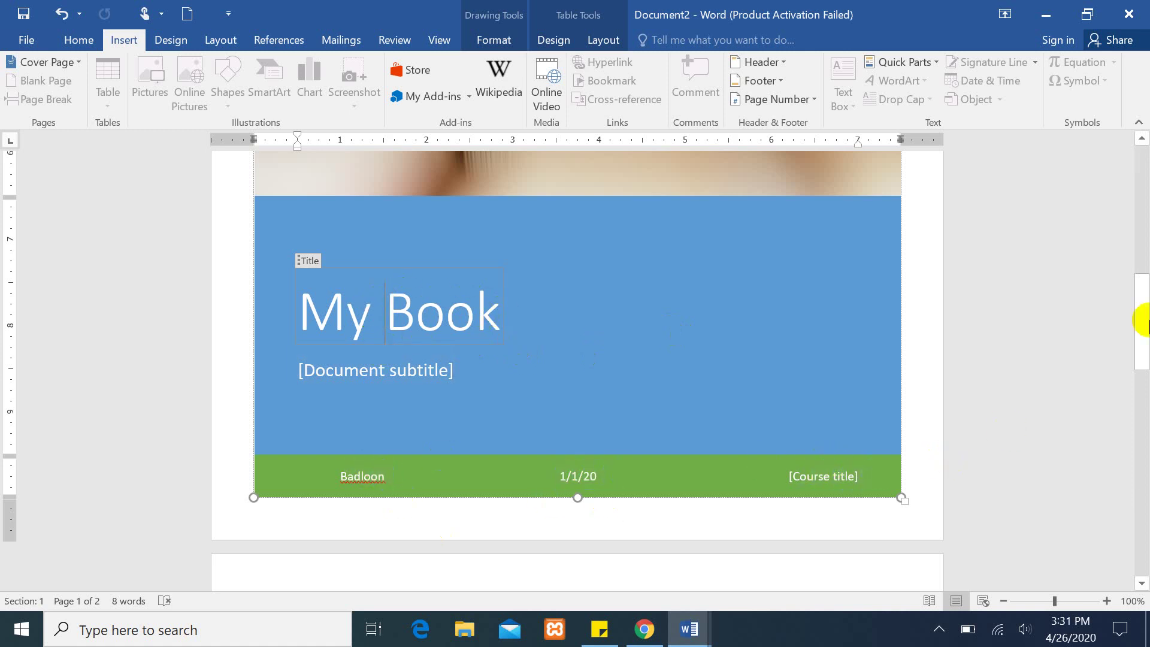
left_click_drag(1141, 316, 1146, 87)
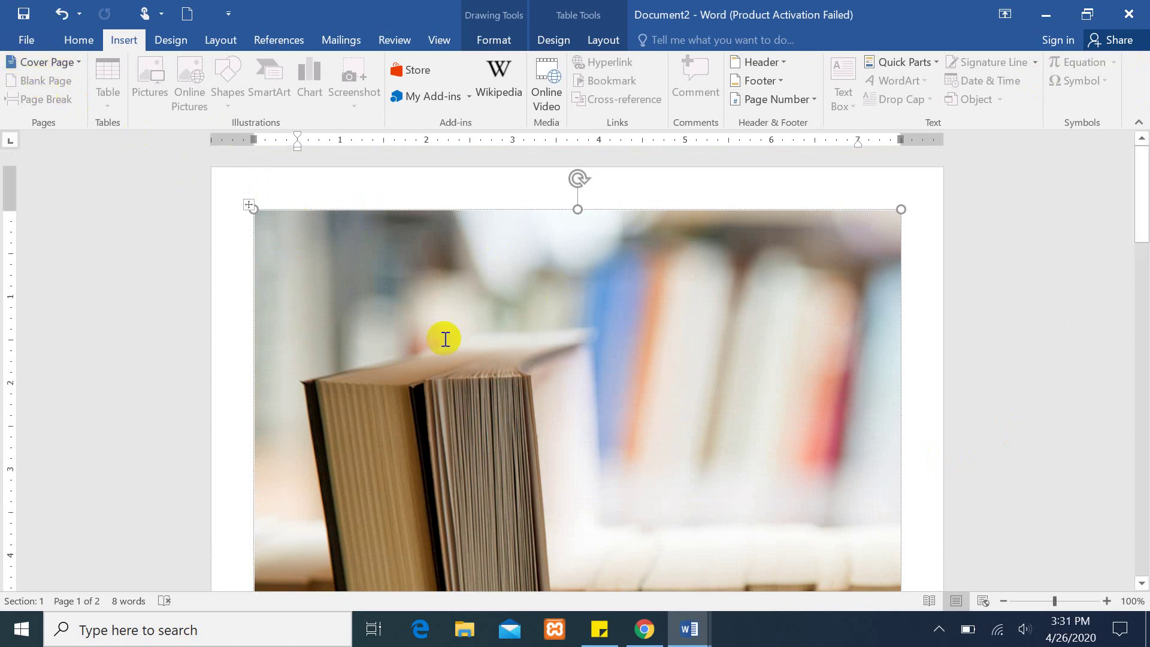
Remove the Insight 2 cover page and insert the Grid cover page.
left_click(74, 63)
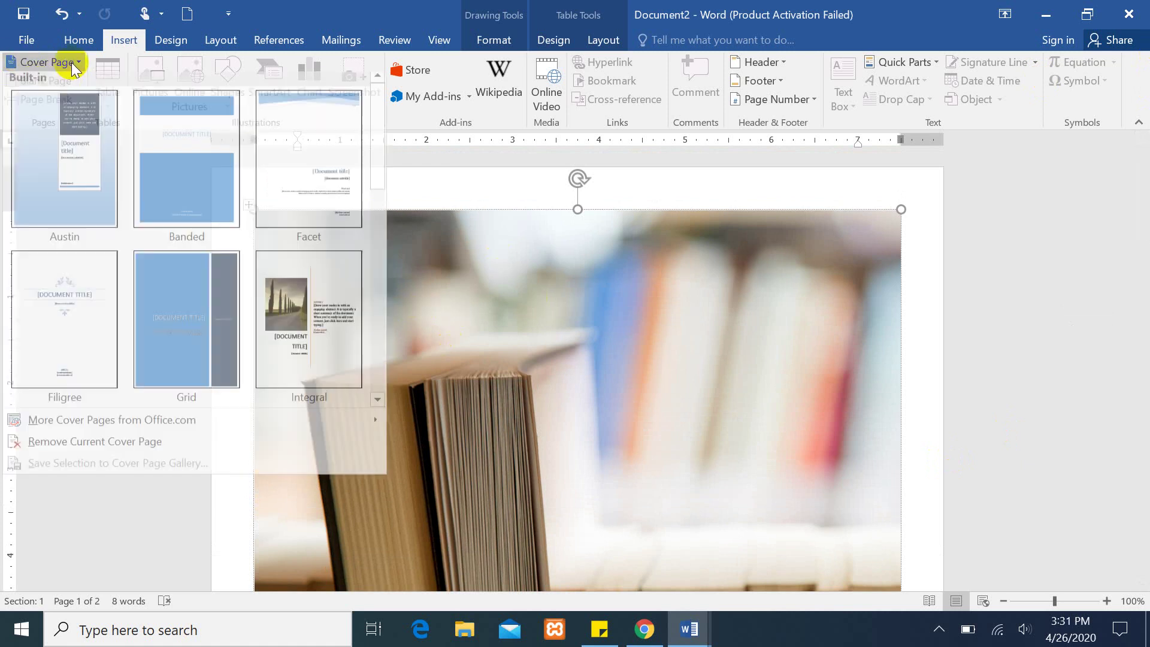
left_click(135, 447)
mouse_move(1142, 244)
left_mouse_down()
mouse_move(1144, 506)
mouse_move(1143, 164)
left_mouse_up()
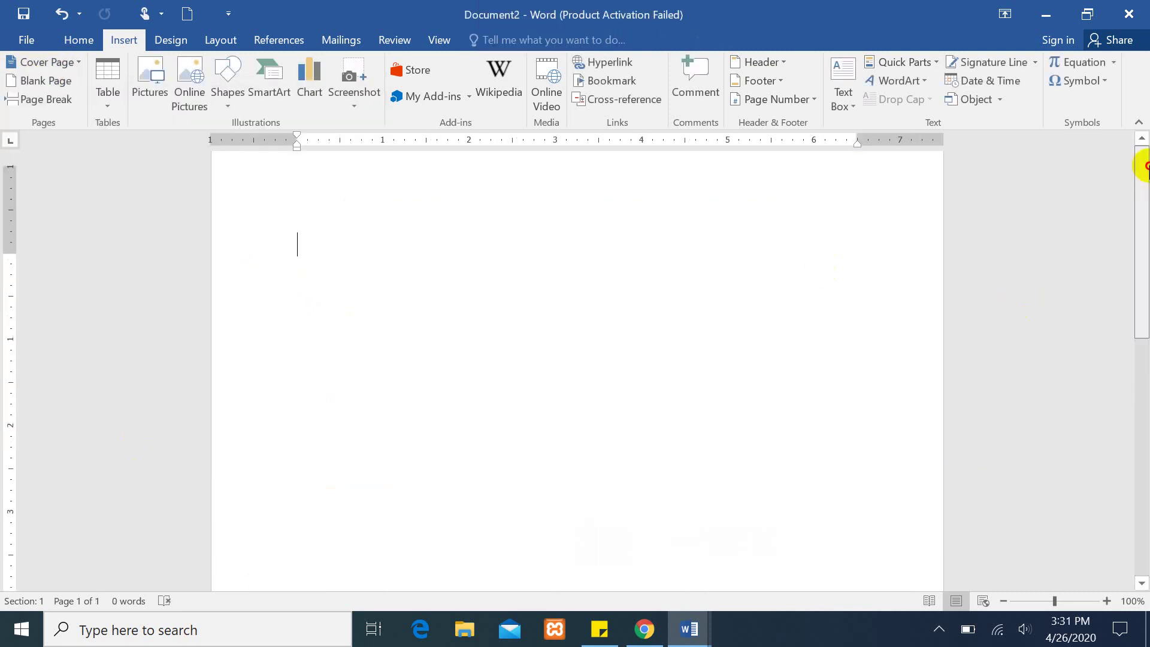
left_click(70, 63)
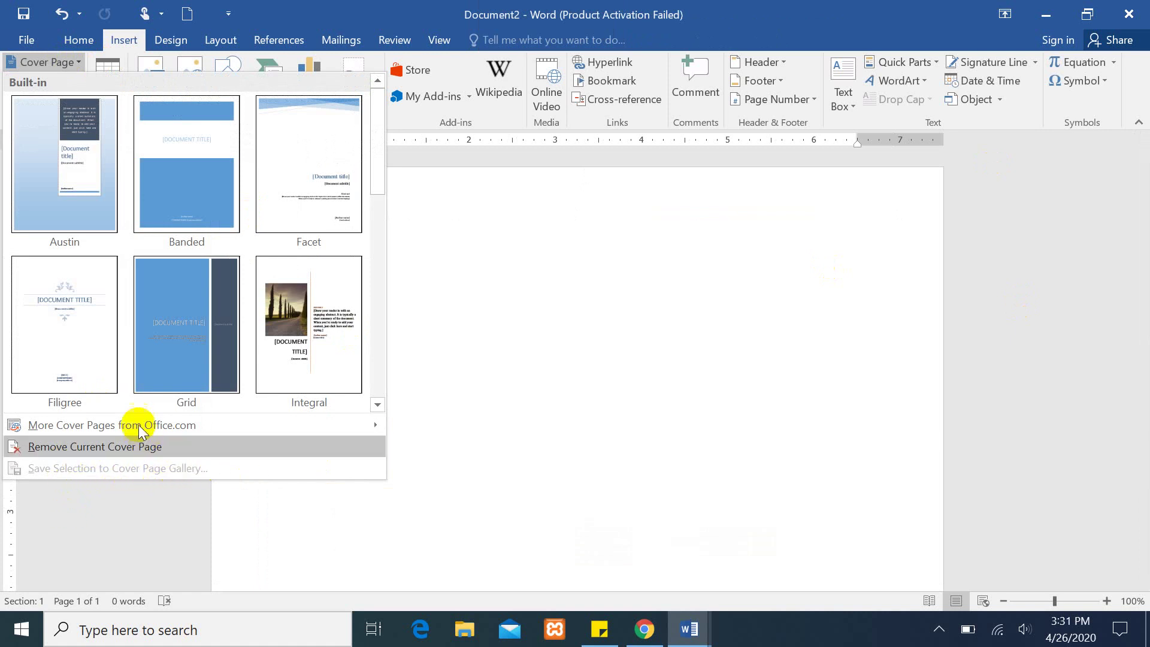
mouse_move(112, 426)
left_click(186, 329)
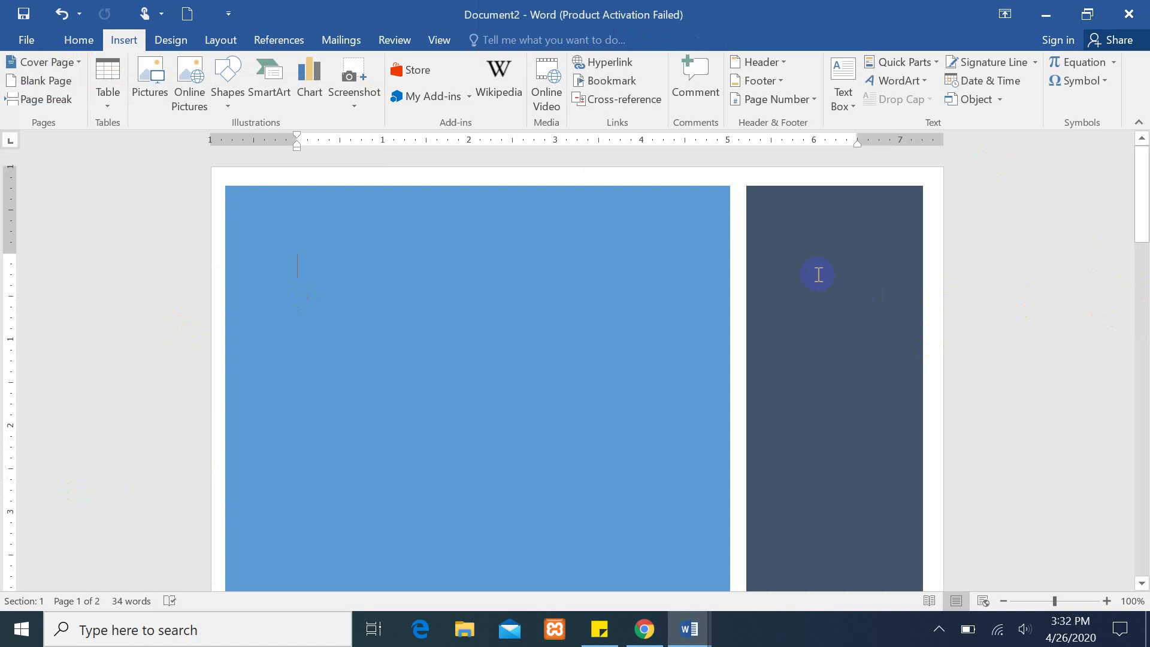
Select the Grid cover's dark right panel, then its large blue panel.
left_click(819, 275)
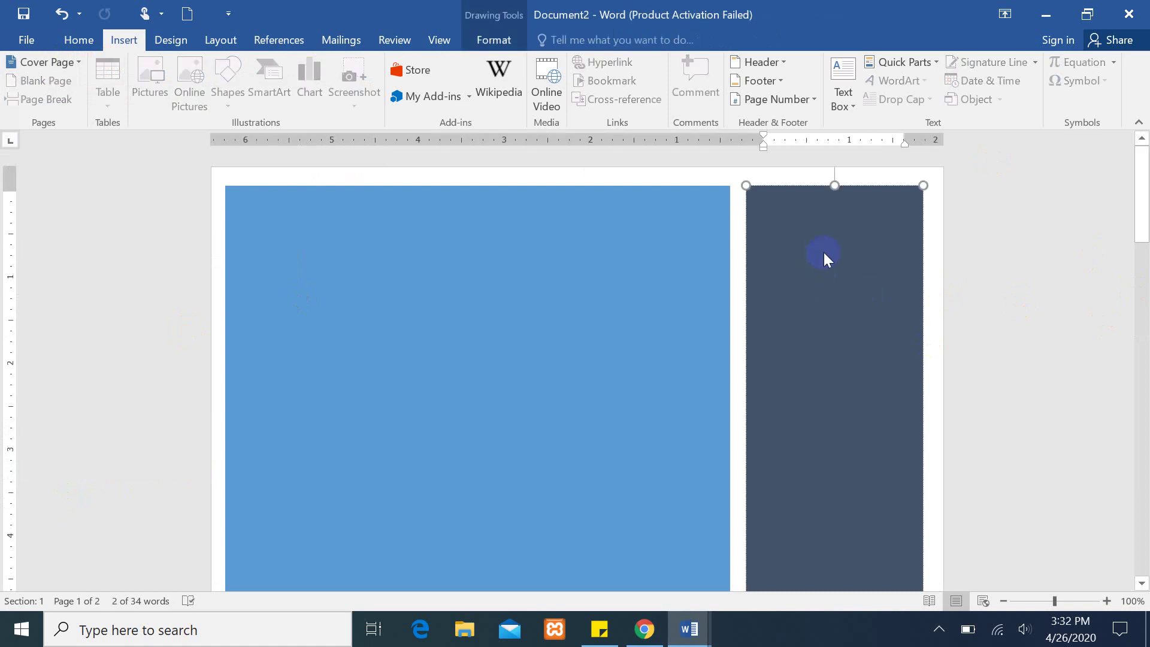
left_click(170, 41)
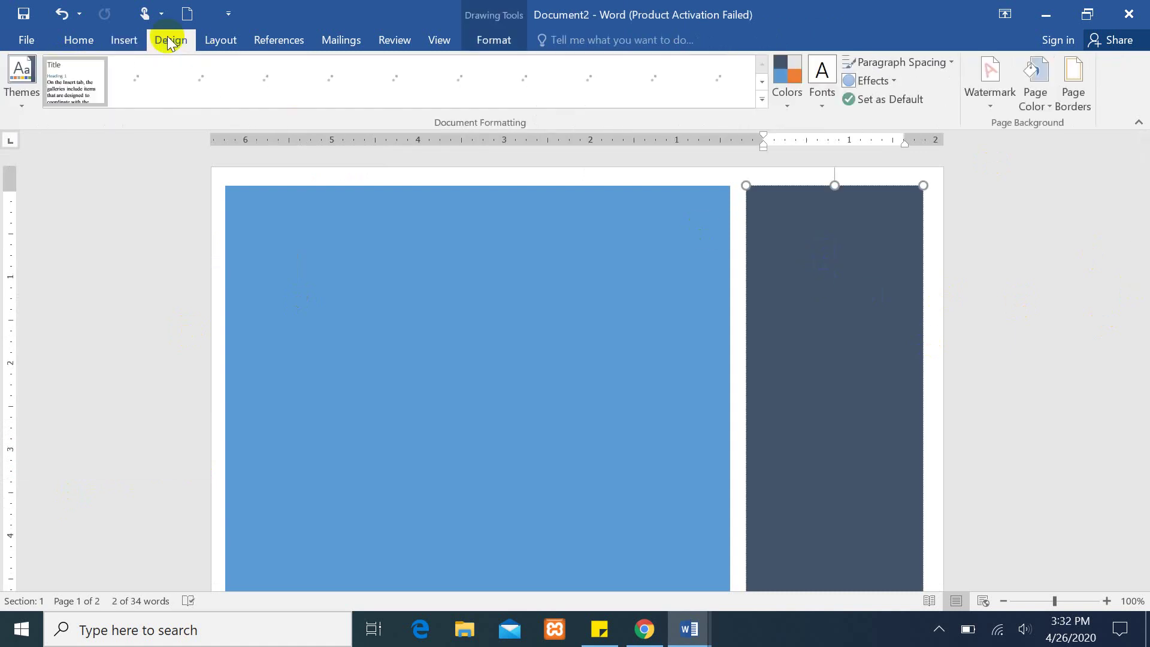
left_click(72, 40)
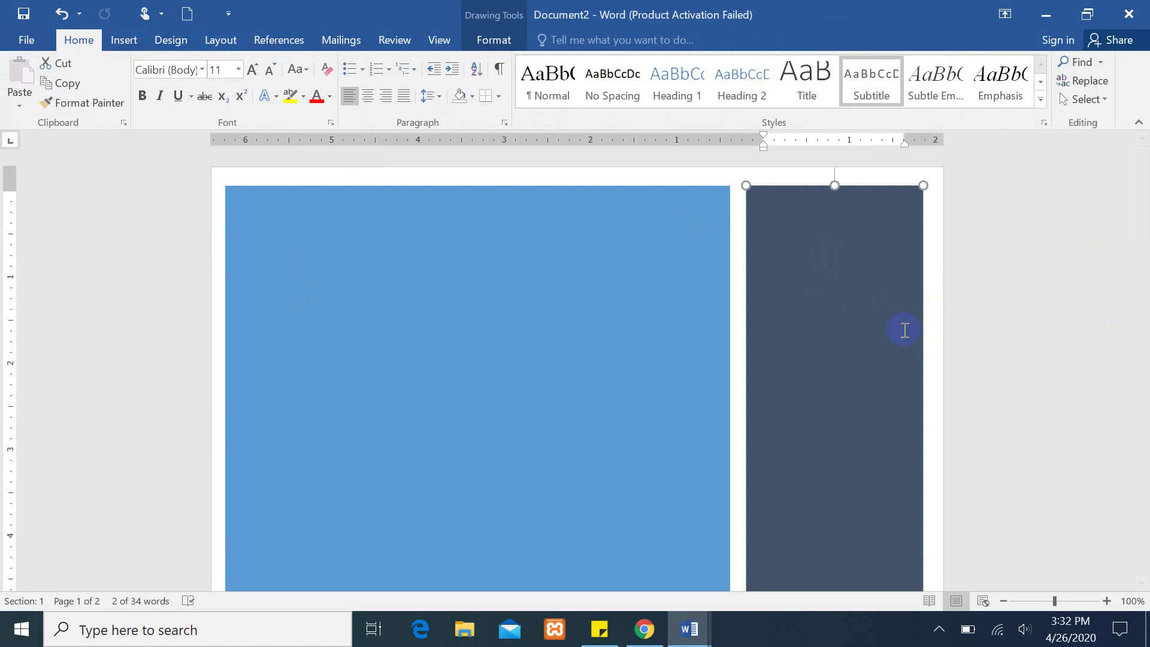
double_click(645, 252)
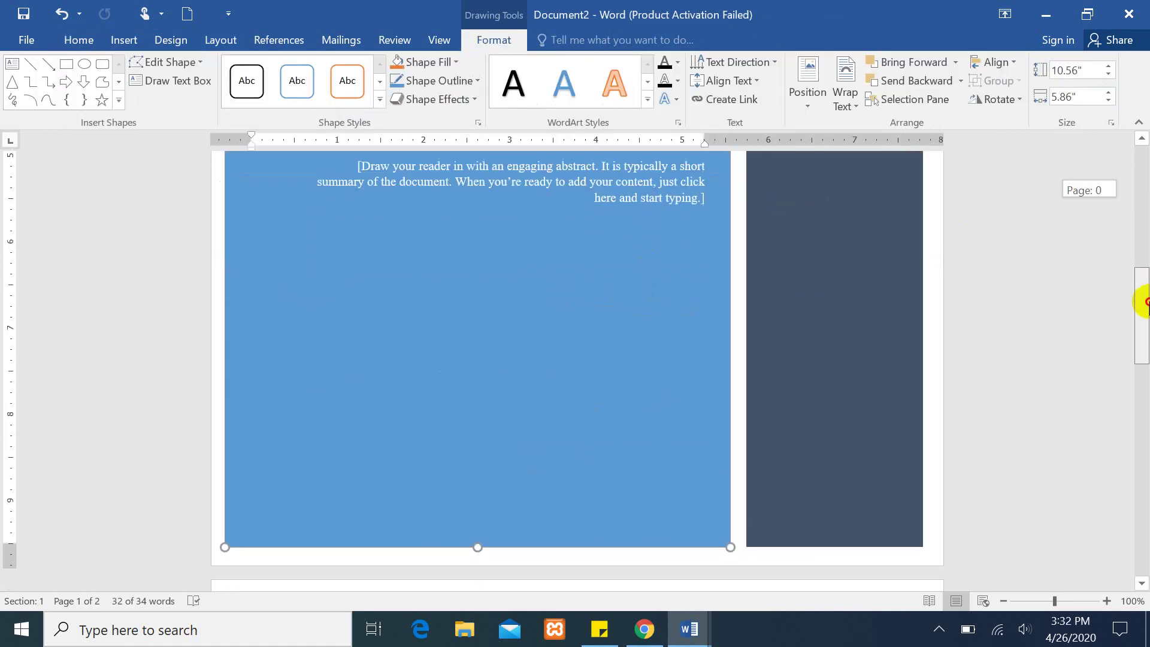
Replace the MY BOOK cover title with GRIVITY.
left_click_drag(1142, 187, 1142, 252)
left_click(650, 183)
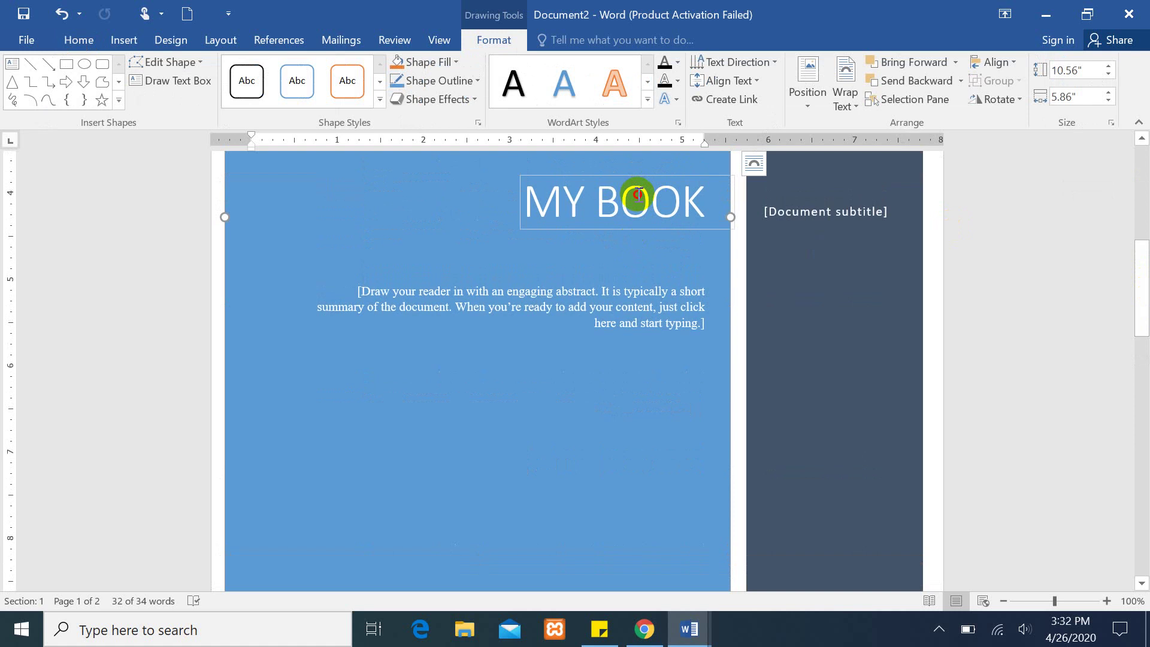
left_click(638, 193)
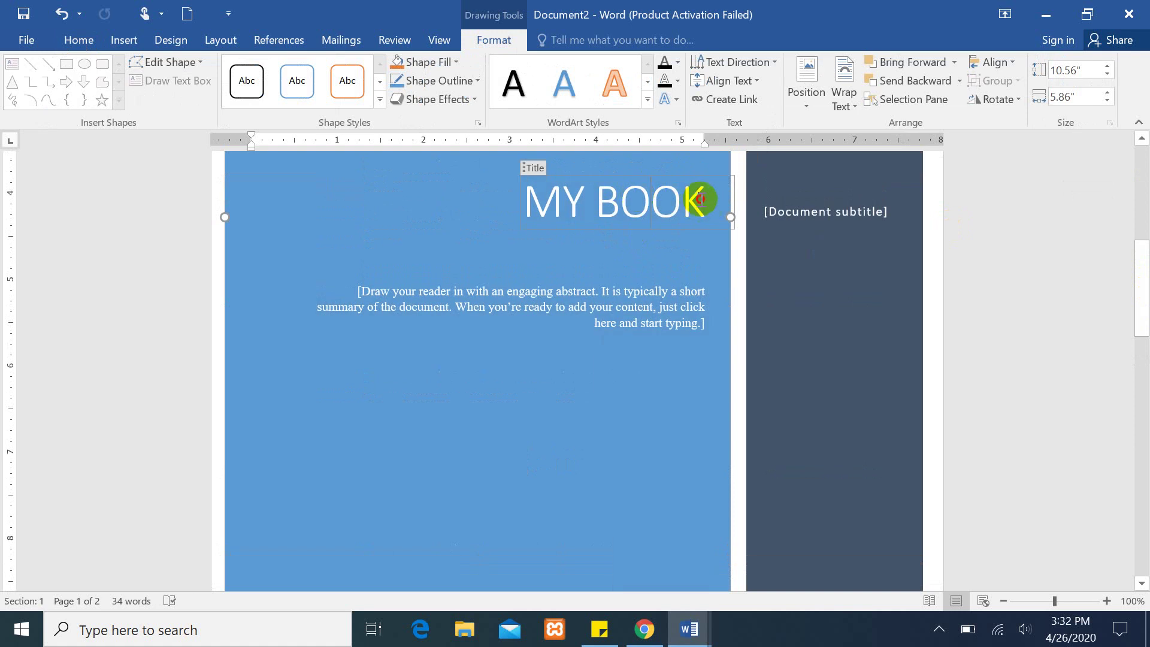
key("BackSpace")
key("BackSpace")
key("BackSpace")
key("BackSpace")
key("BackSpace")
key("BackSpace")
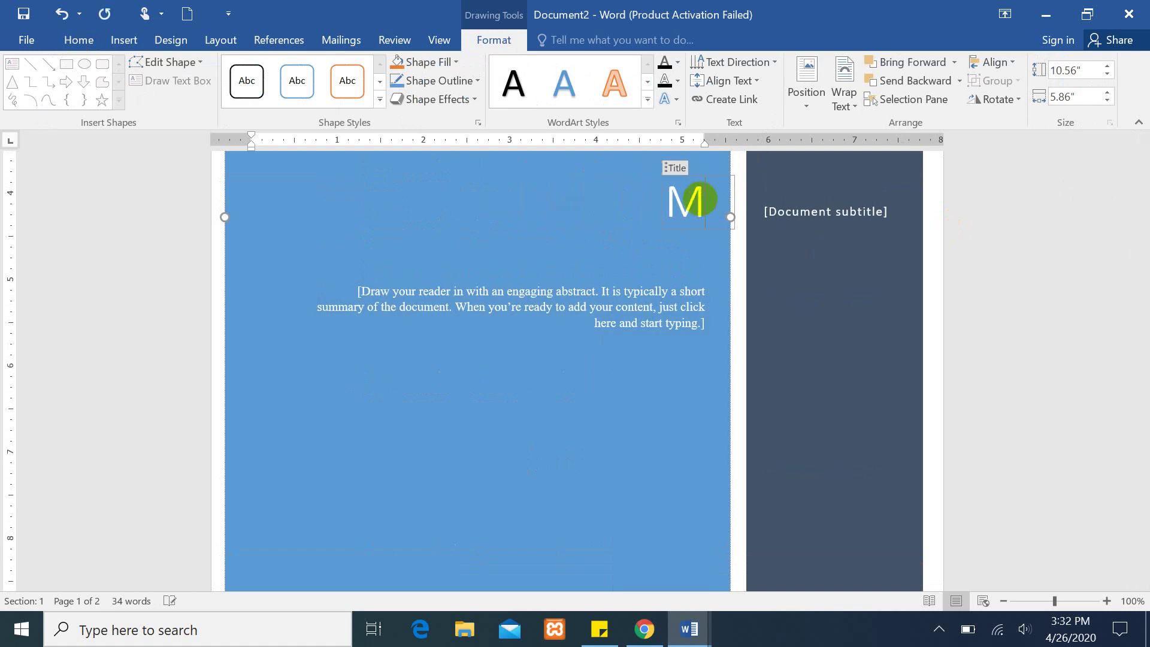
key("BackSpace")
type("G")
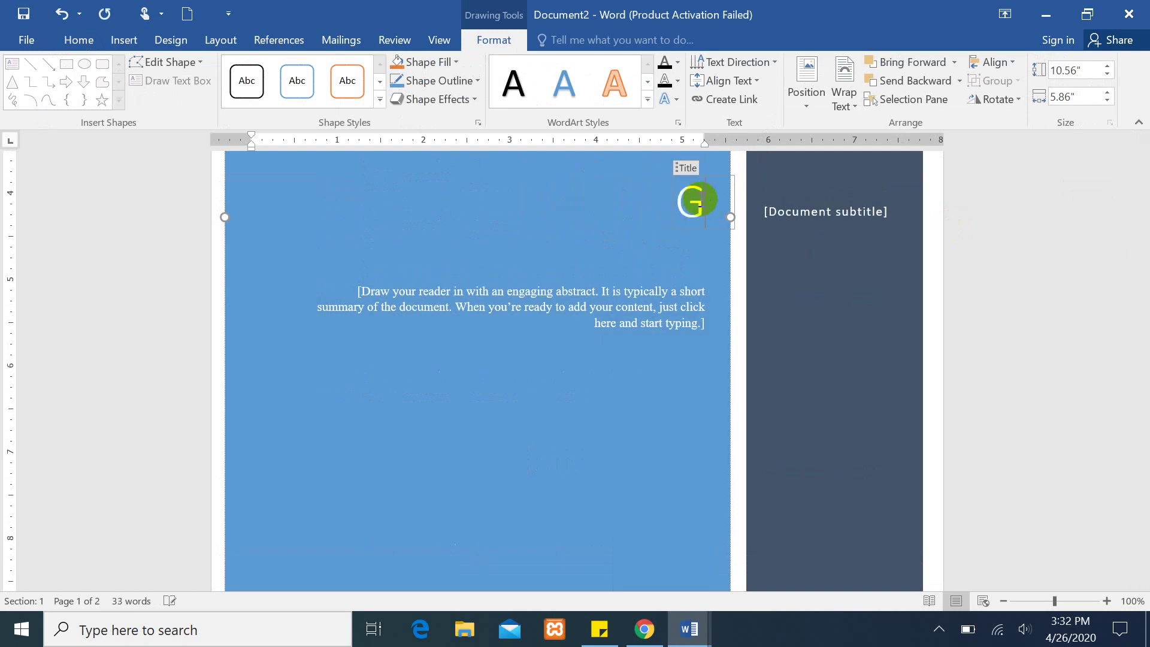
type("RIVI")
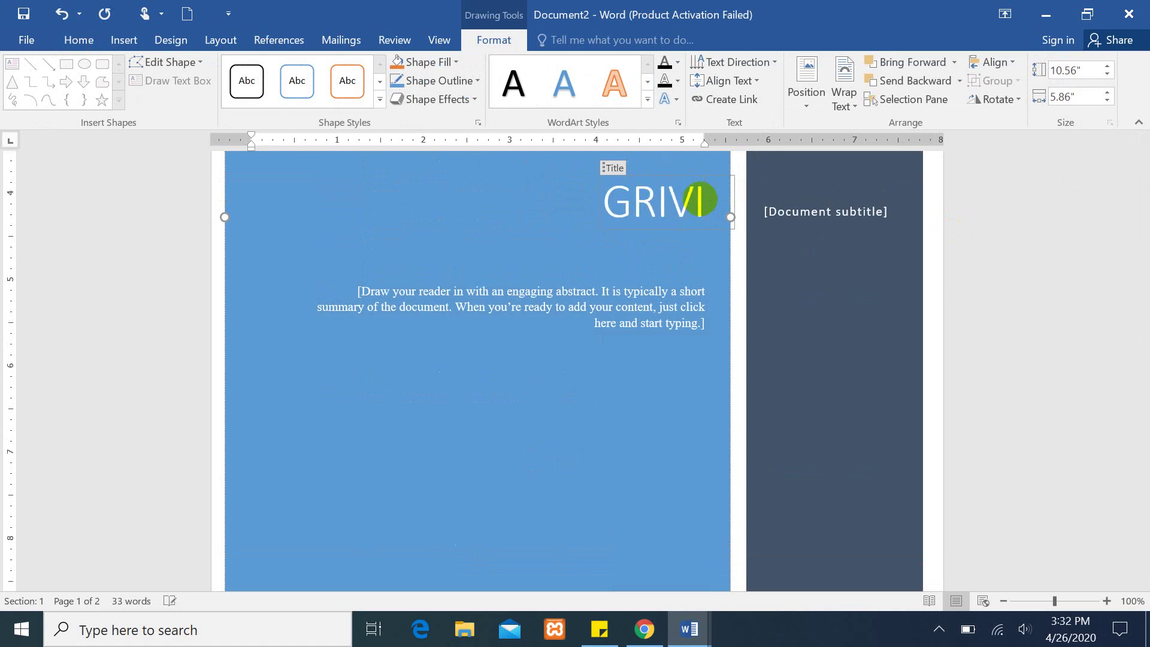
type("TY")
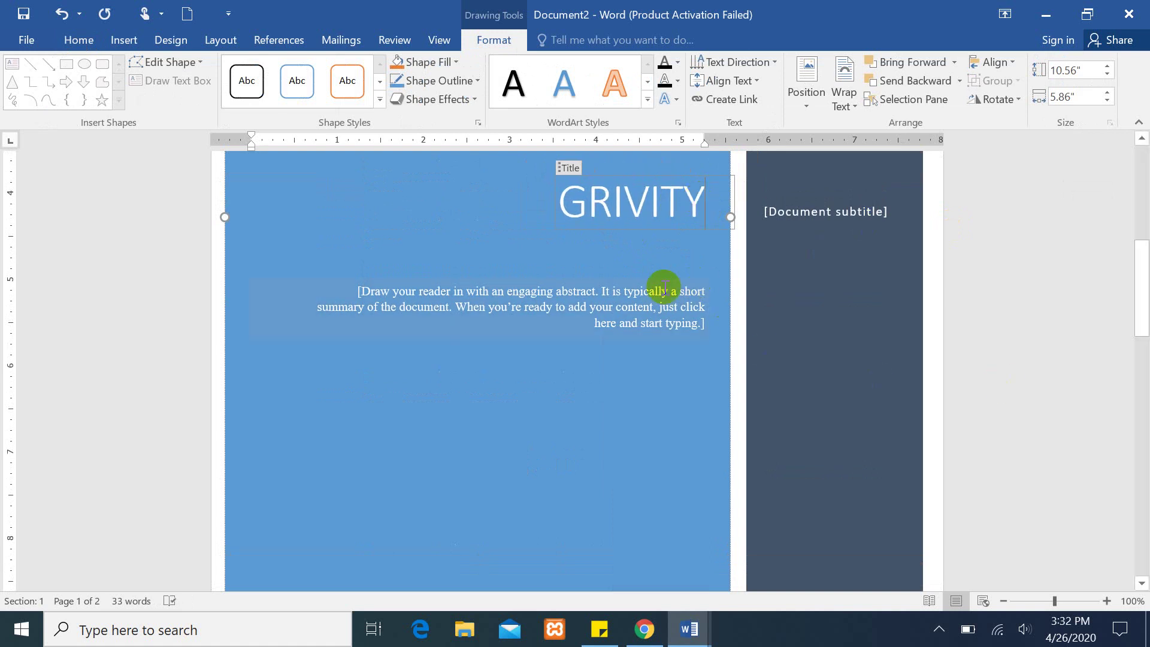
Type 'First chapter' into the subtitle placeholder in the dark side panel.
left_click(656, 291)
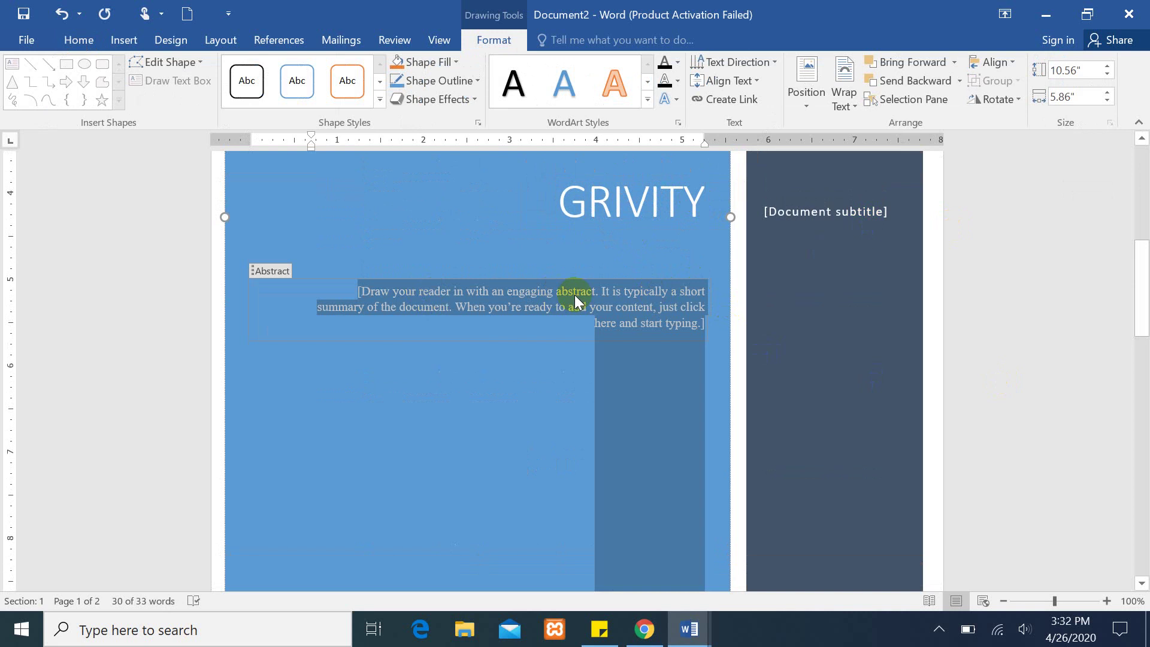
left_click(846, 213)
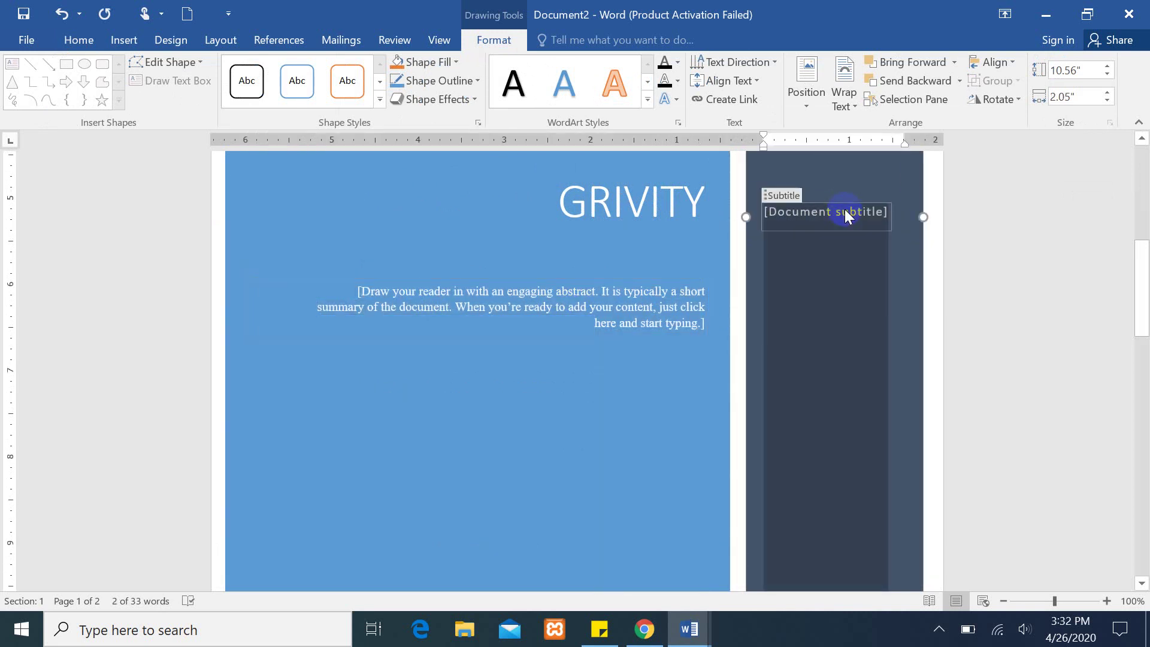
type("First chapter")
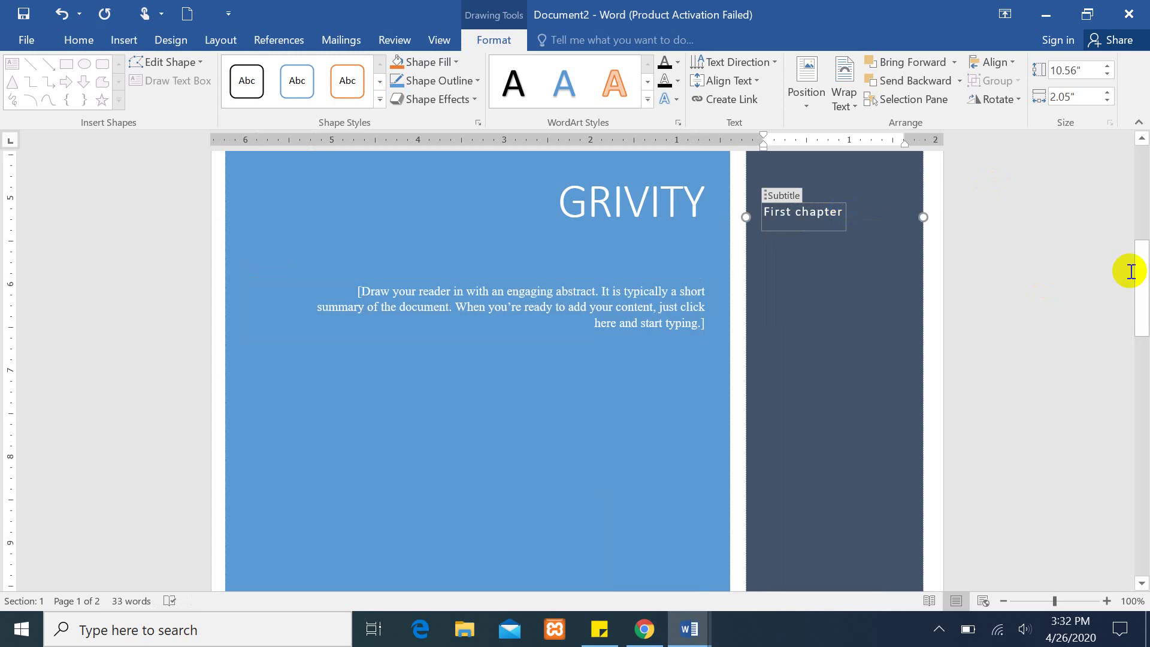
mouse_move(1141, 275)
left_mouse_down()
mouse_move(1144, 357)
mouse_move(1142, 97)
left_mouse_up()
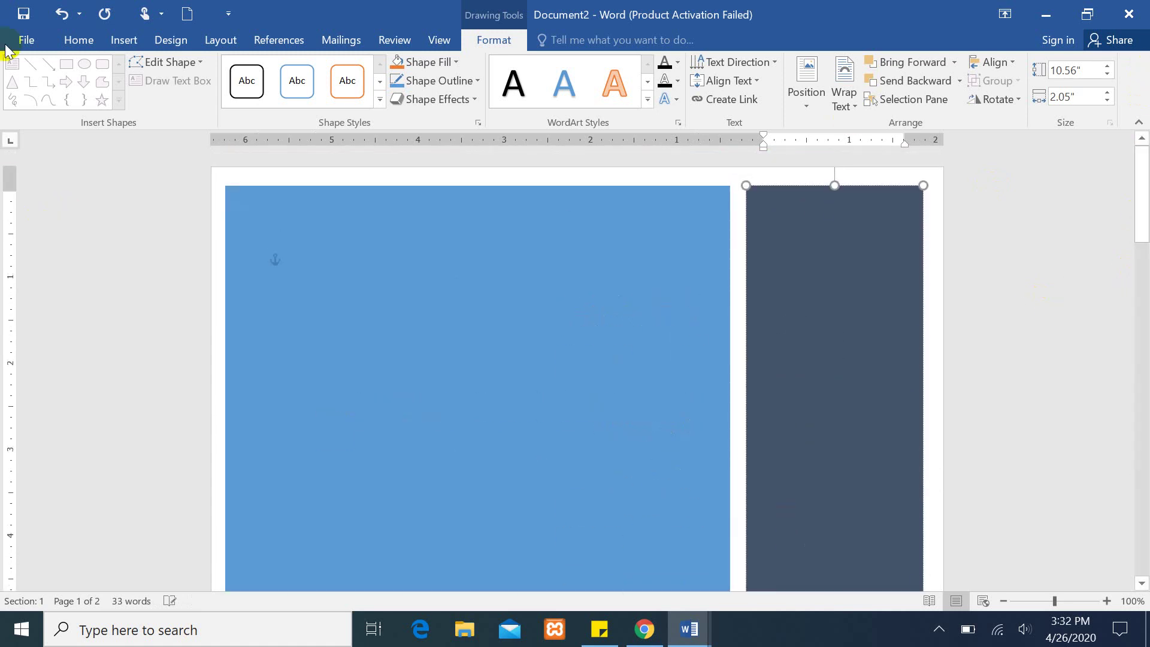
left_click(123, 41)
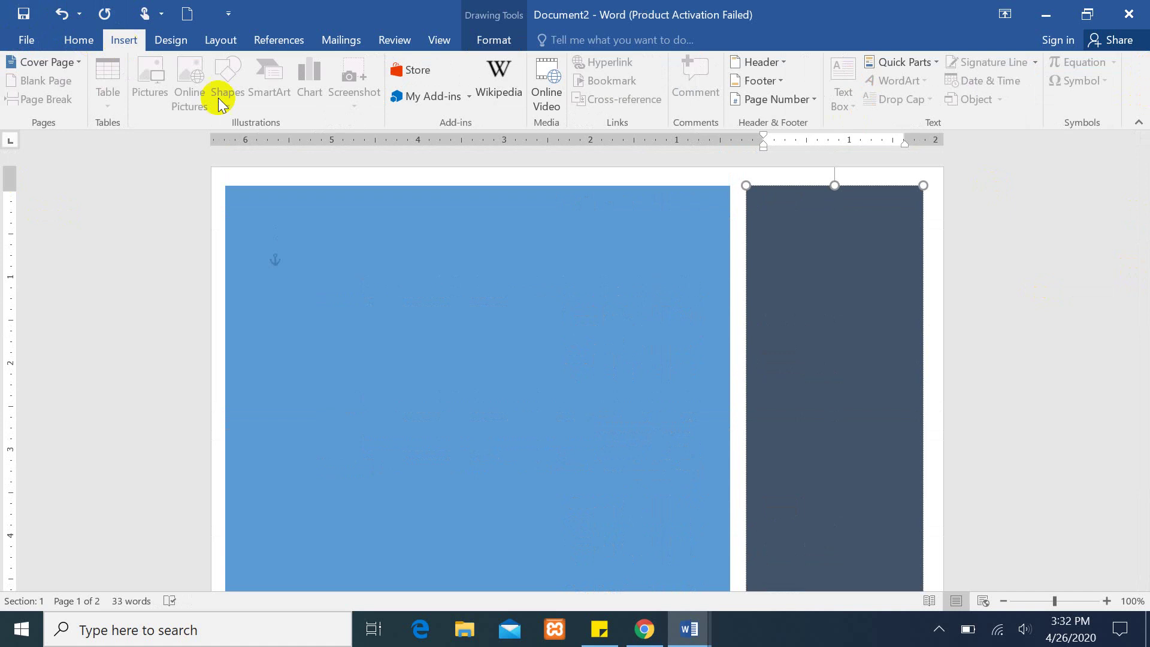
left_click(69, 63)
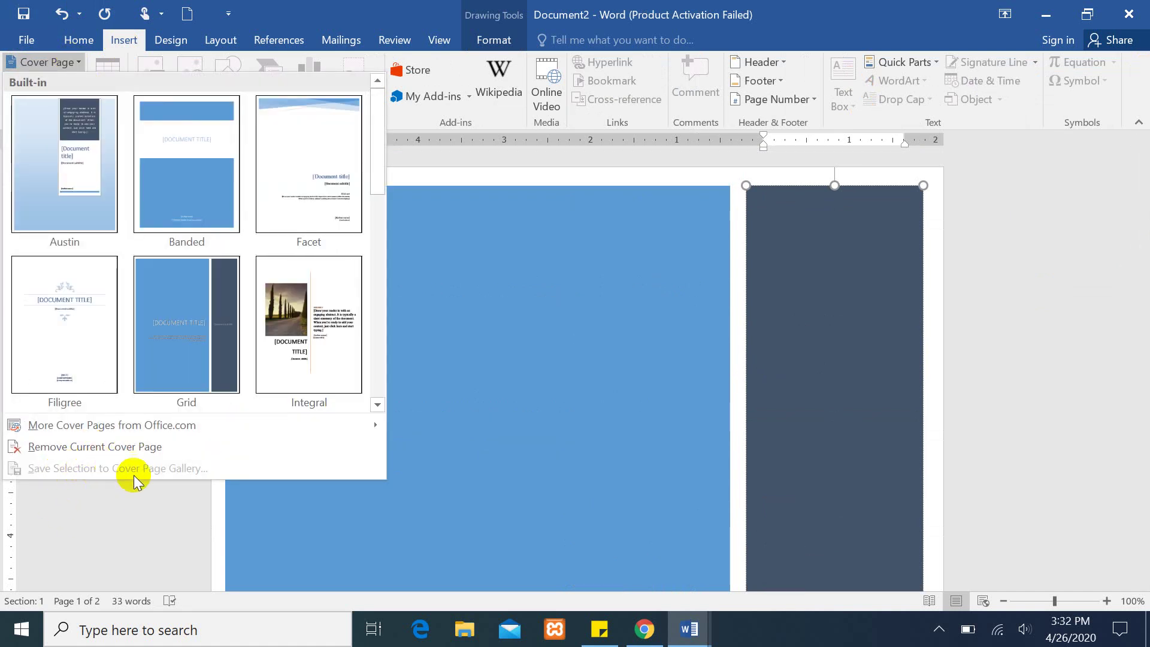
left_click(497, 383)
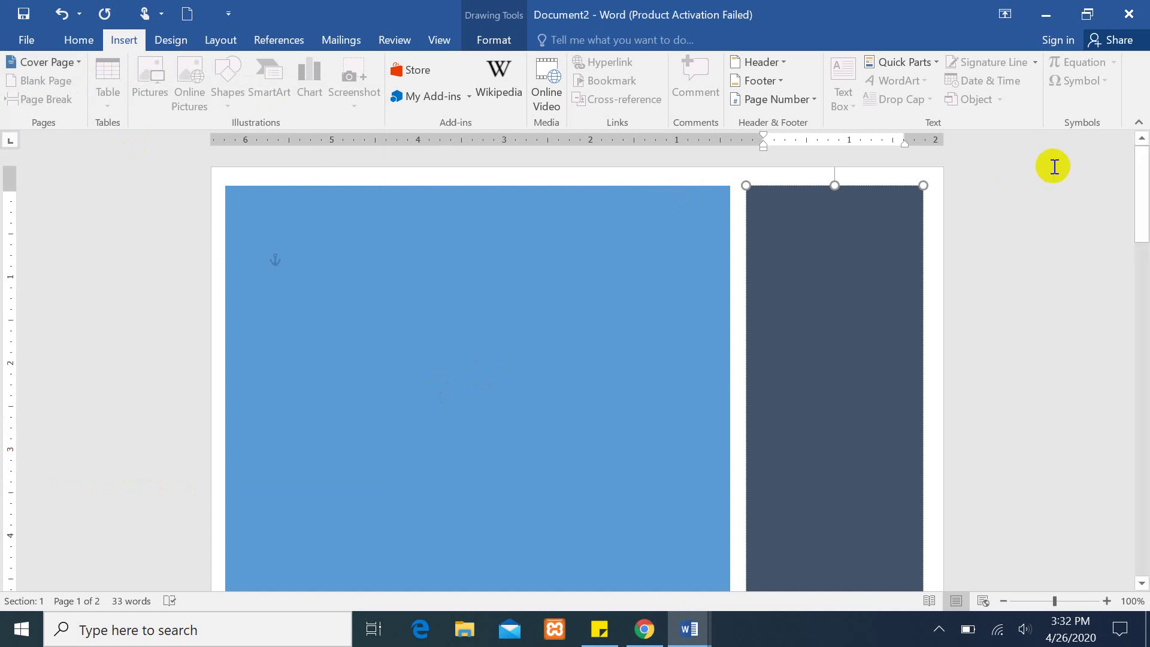
left_click(654, 246)
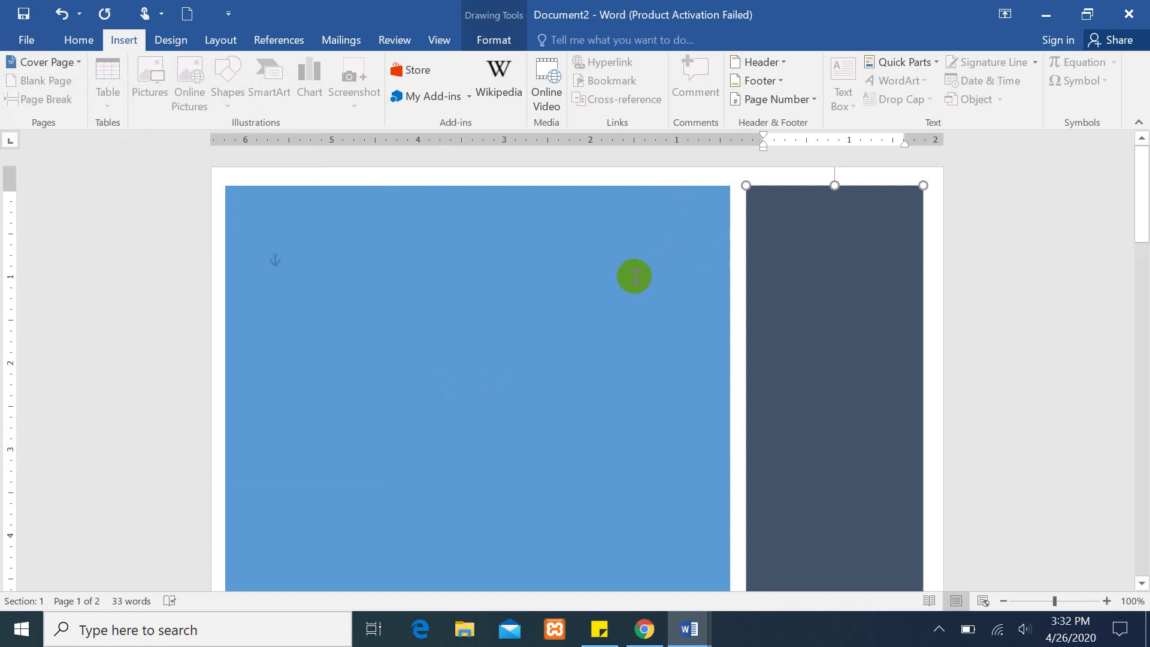
Scroll to the top of the cover and try selecting the blue cover shape.
right_click(634, 276)
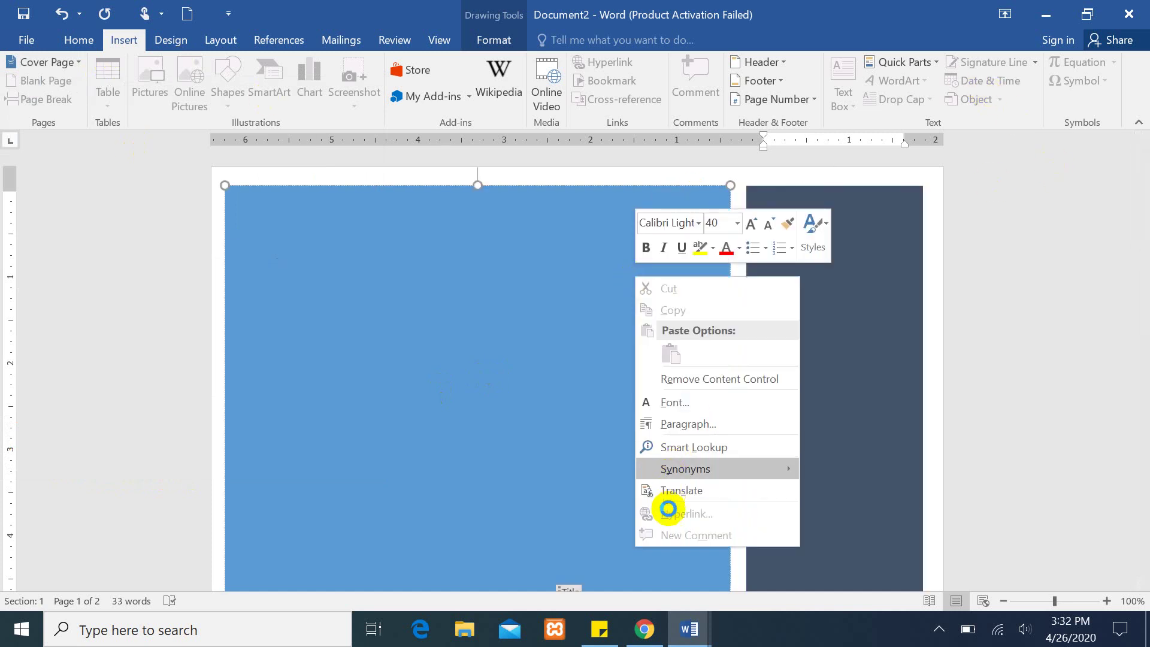
left_click(479, 280)
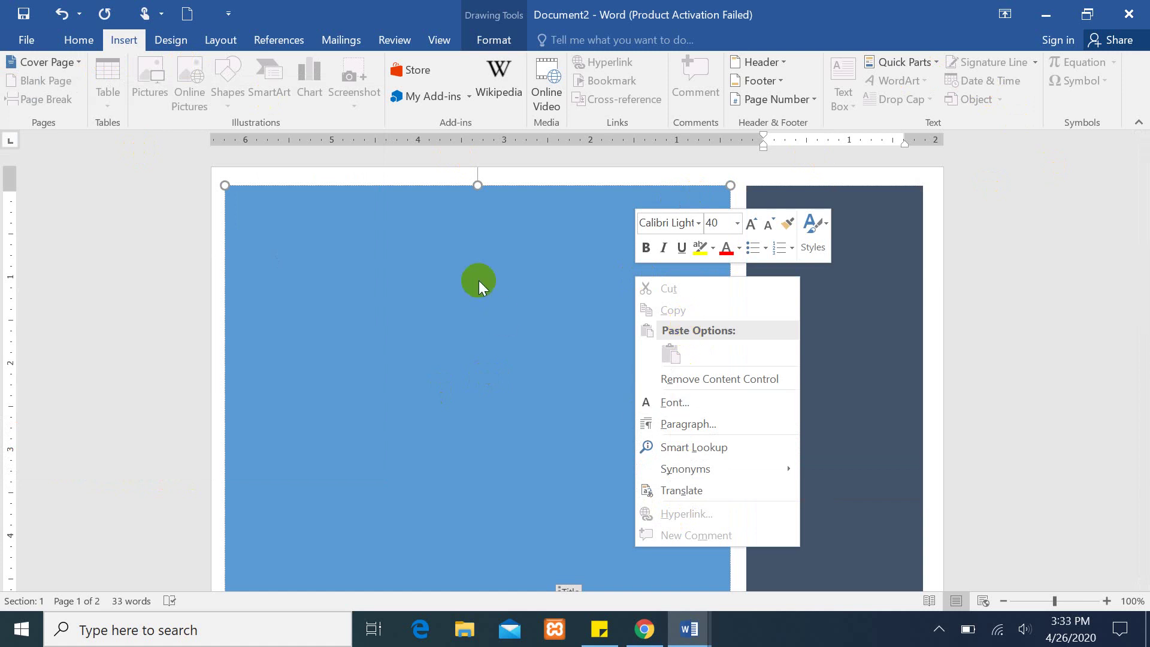
left_click_drag(1140, 231, 1141, 141)
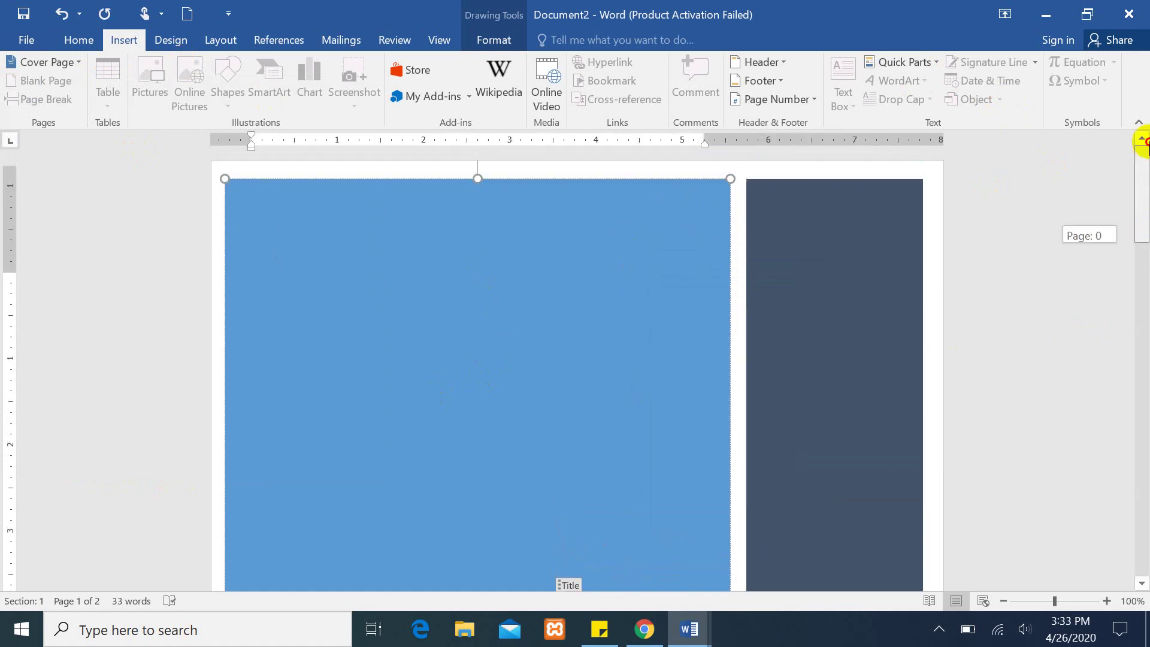
left_click(1141, 139)
double_click(220, 211)
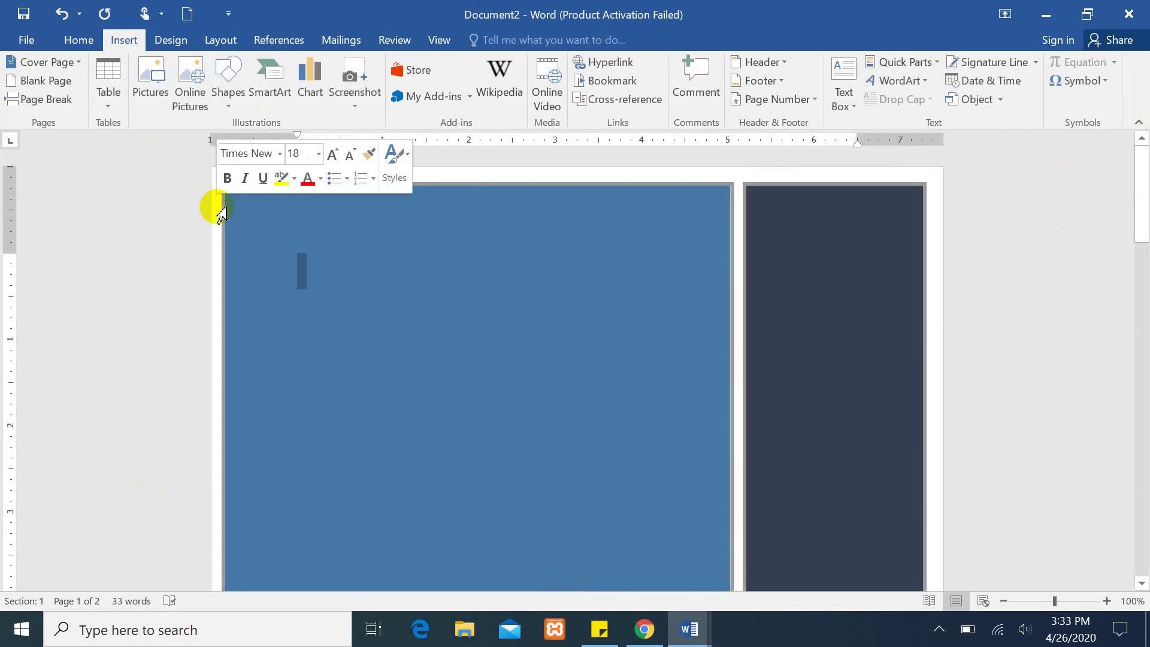
left_click(375, 218)
Select the whole blue rectangle as a shape and open the Cover Page gallery.
right_click(376, 218)
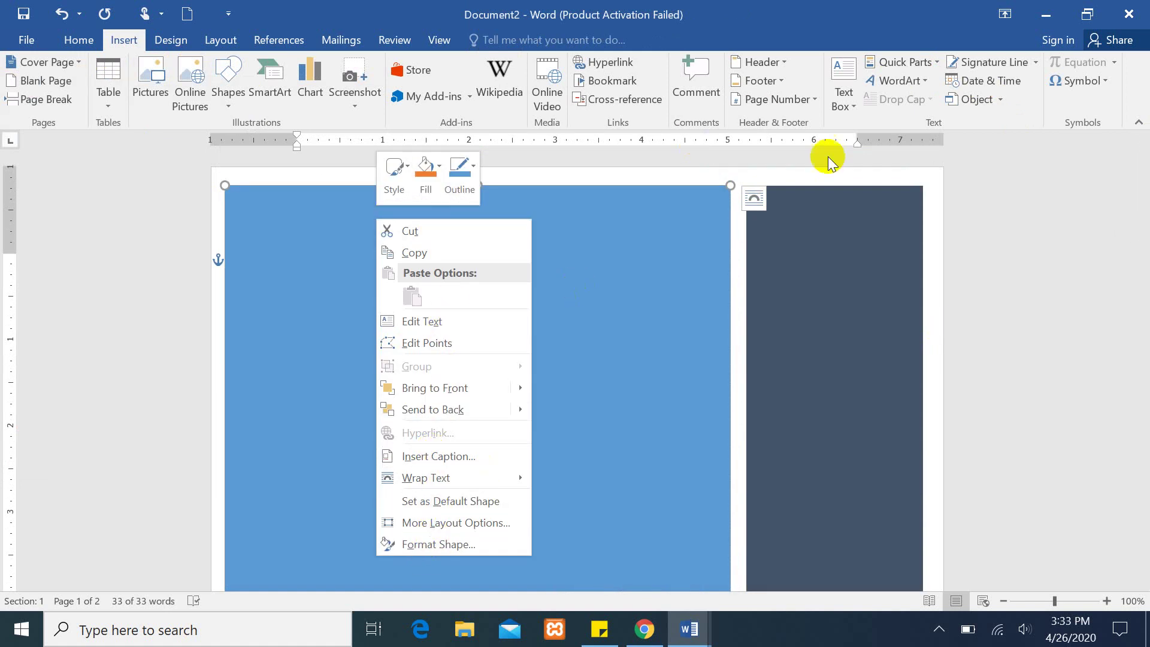
left_click(837, 246)
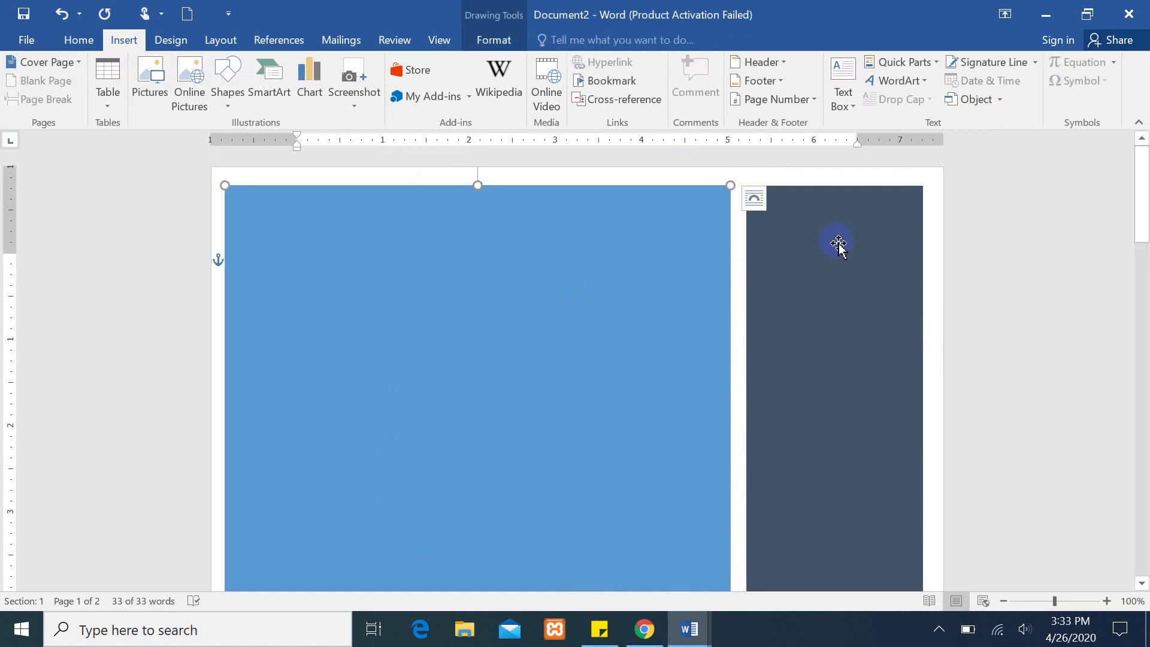
left_click(884, 175)
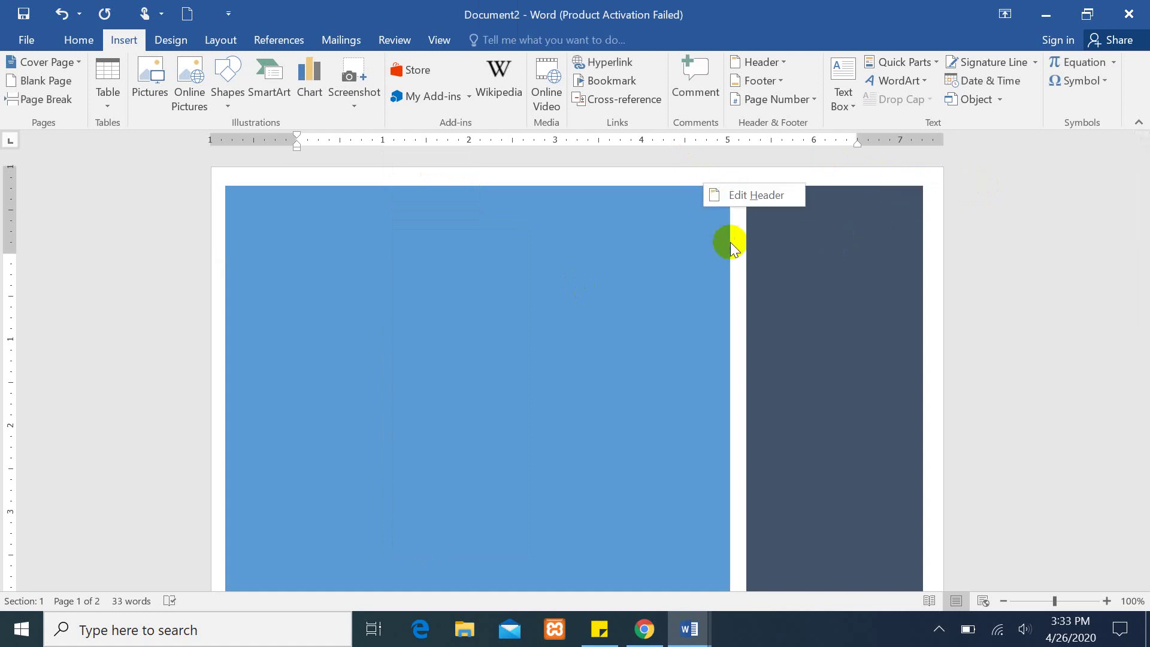
left_click(512, 269)
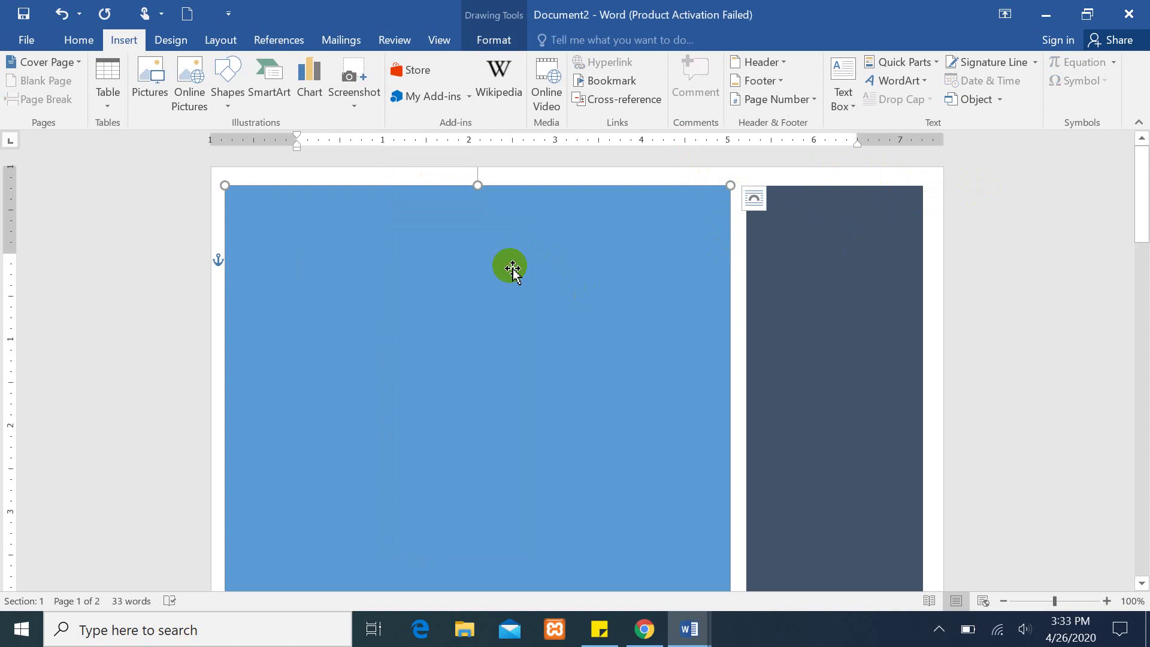
right_click(512, 269)
mouse_move(569, 434)
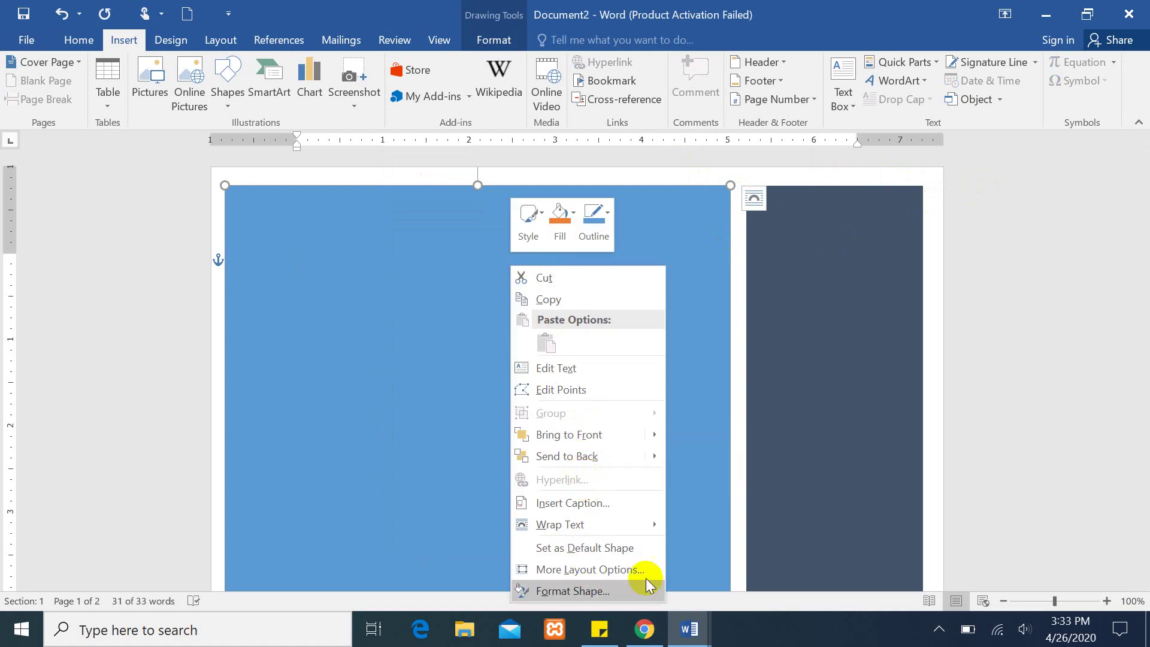
key("Escape")
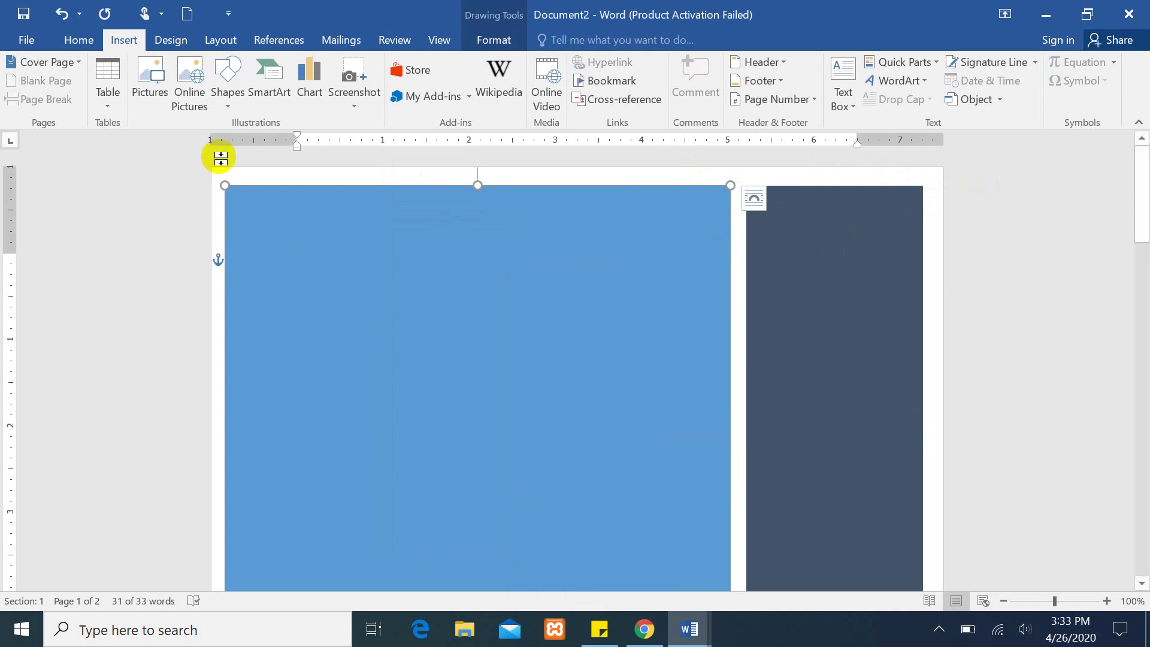
left_click(41, 62)
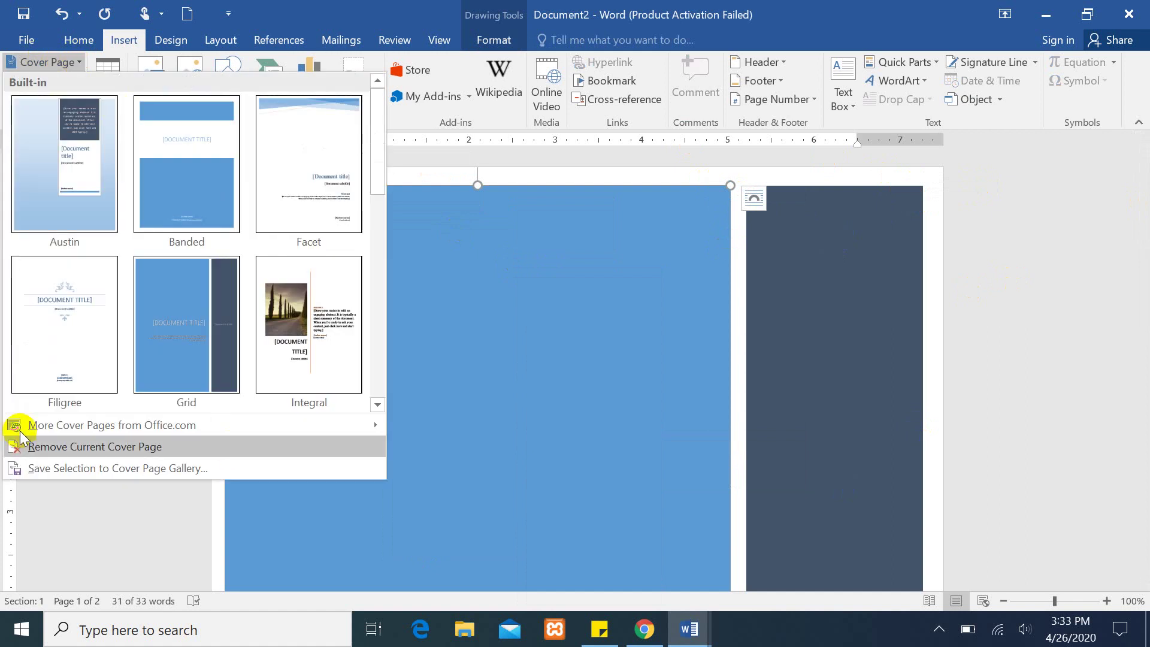
Save the selected cover to the Cover Page Gallery as Grivity and verify it under General.
left_click(99, 470)
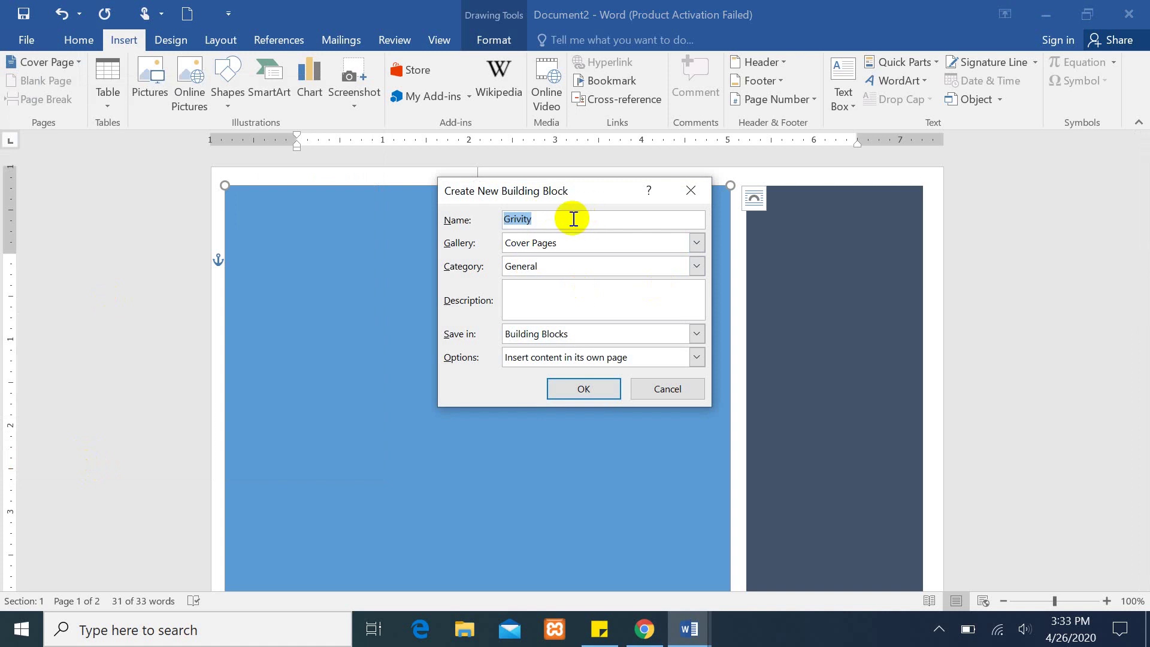
left_click(584, 390)
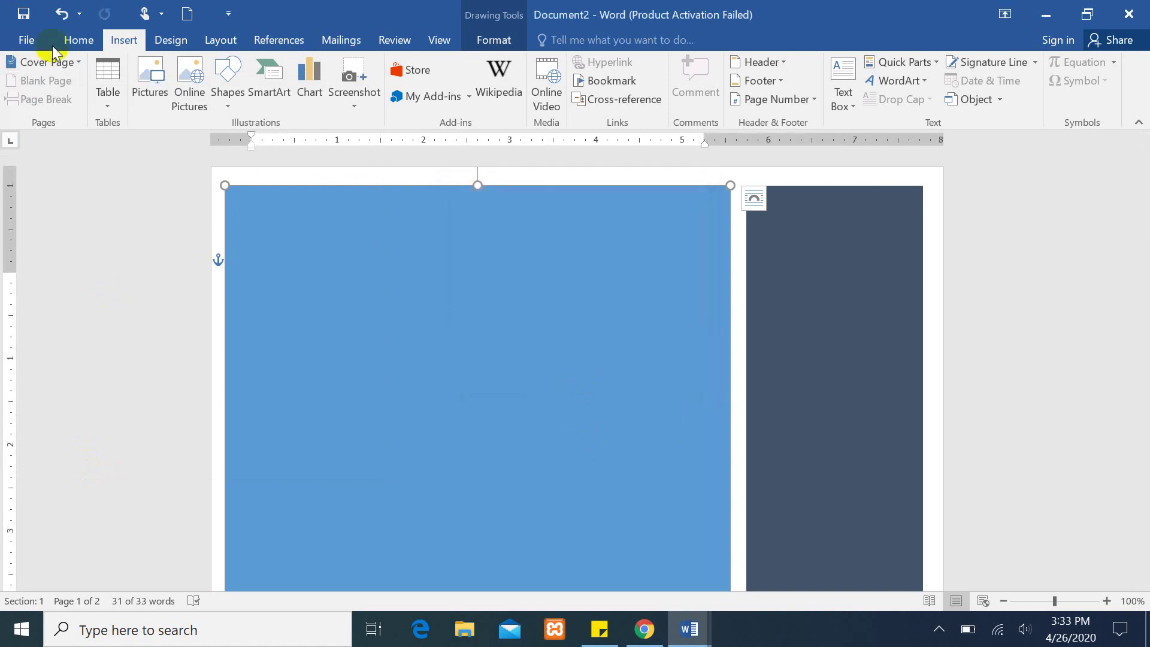
left_click(78, 63)
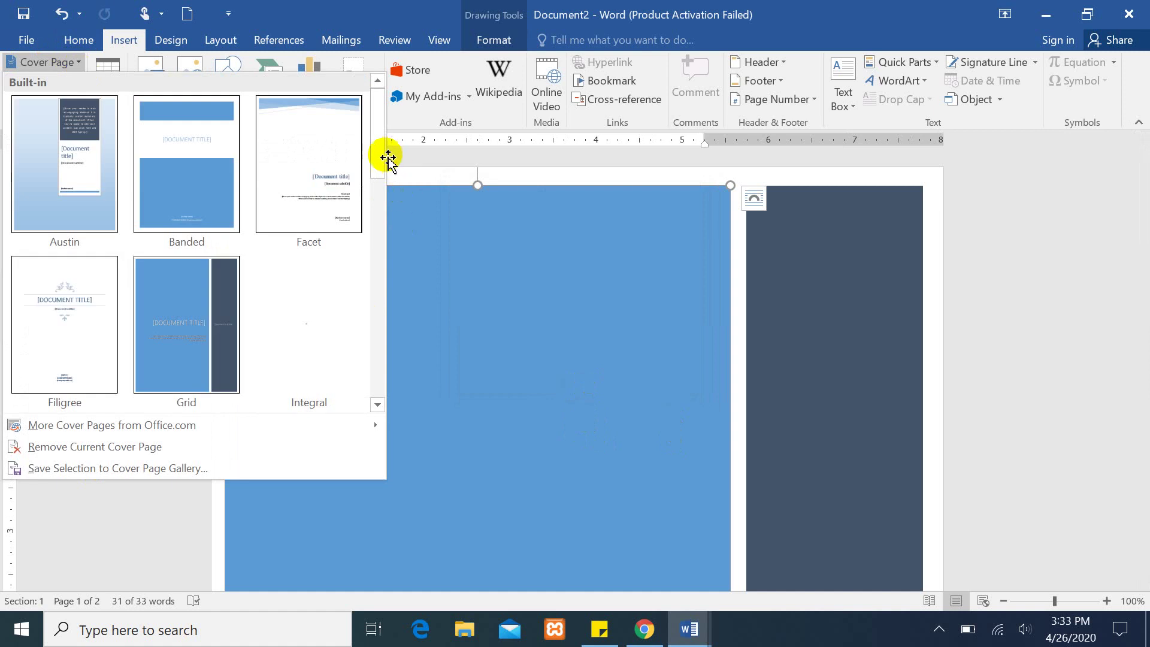
left_click_drag(379, 150, 378, 381)
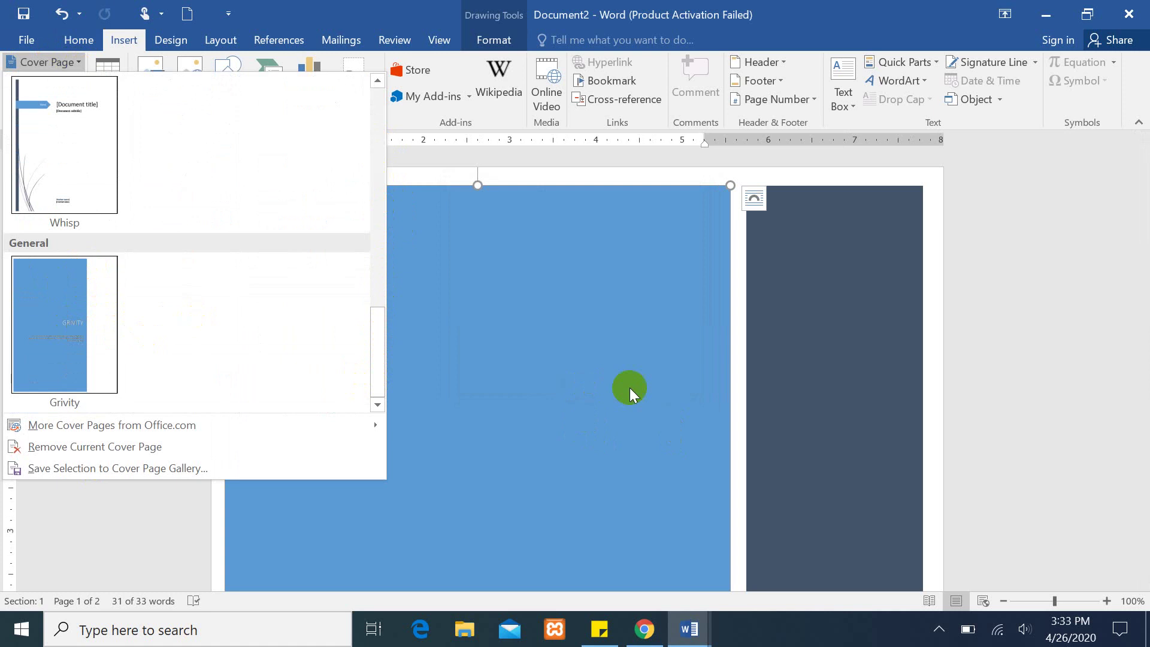
left_click(985, 264)
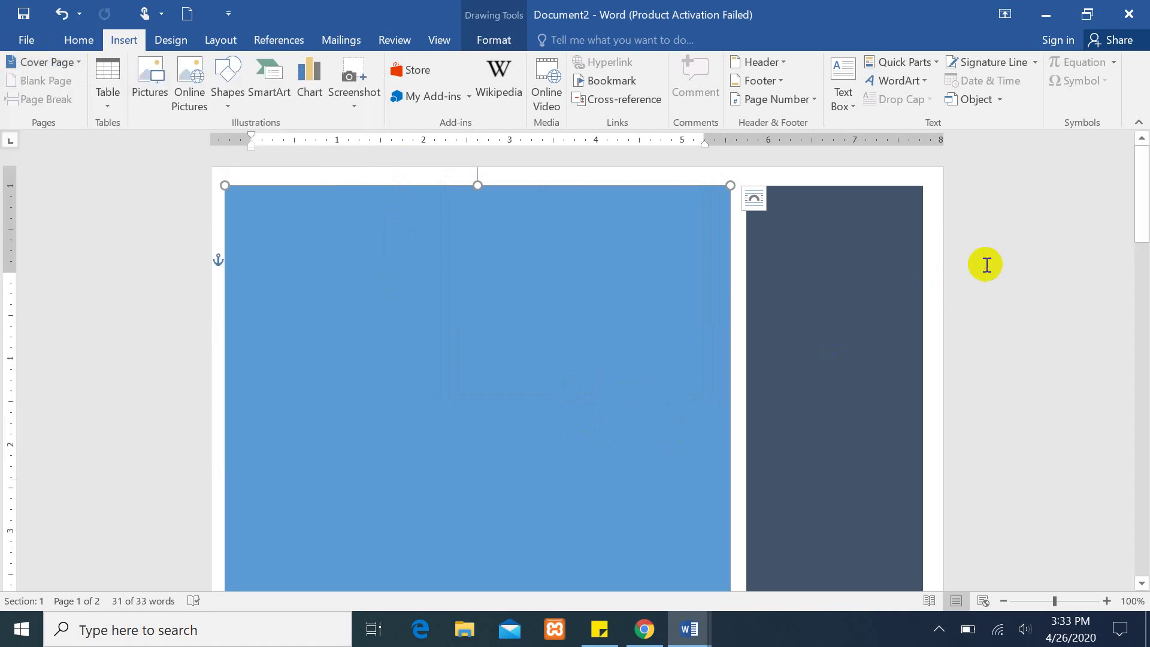
left_click(1044, 237)
left_click_drag(1143, 205, 1142, 138)
left_click(248, 192)
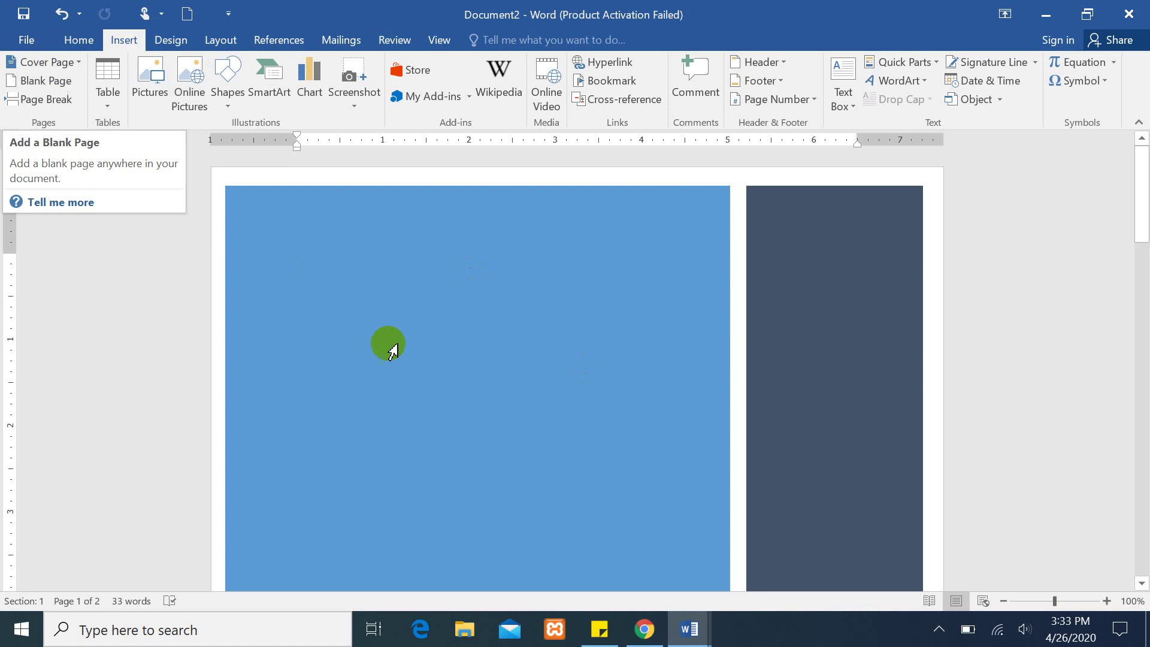
Remove the cover, insert =rand() sample paragraphs, and add an empty paragraph after the first.
left_click(73, 62)
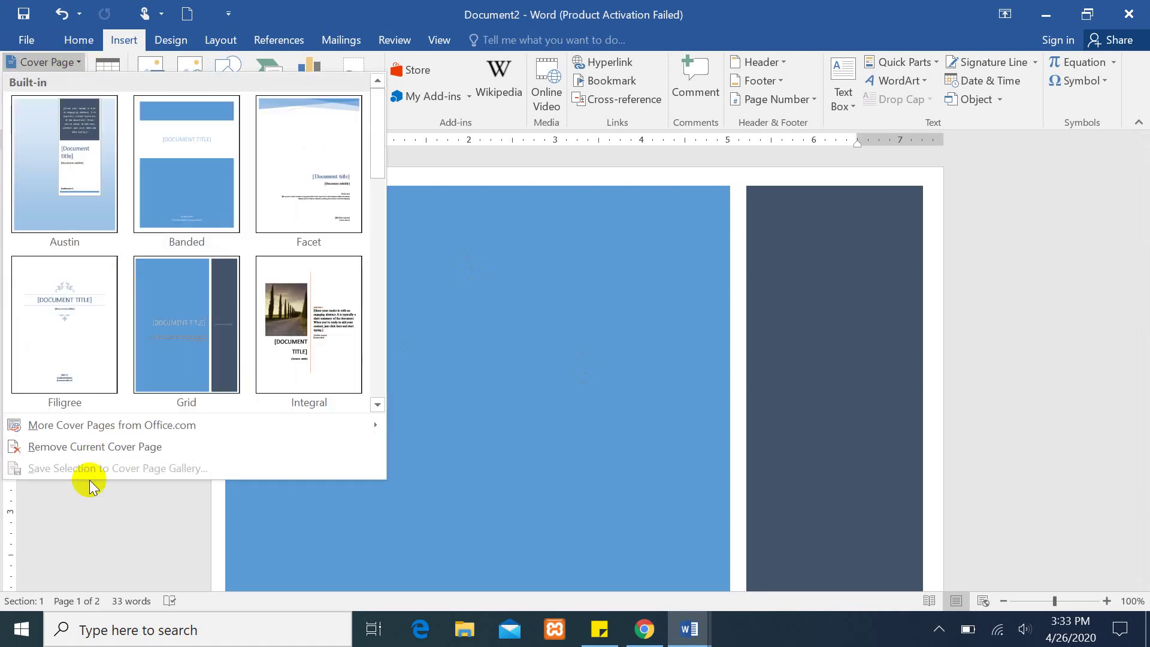
left_click(115, 448)
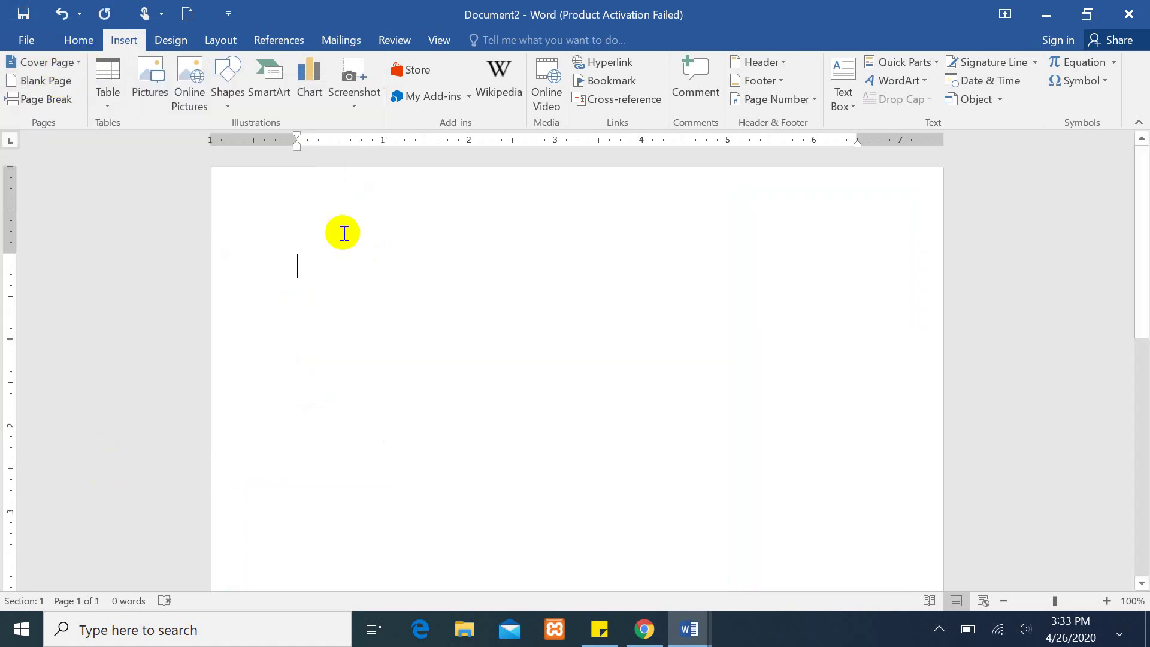
type("=rand(")
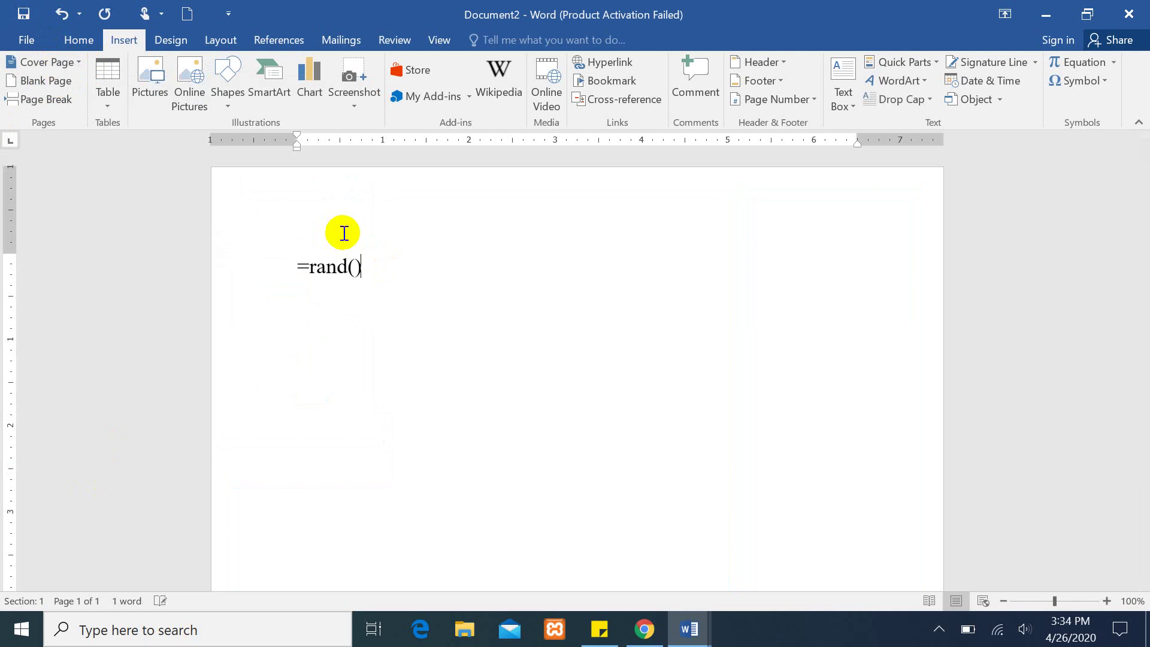
key("Return")
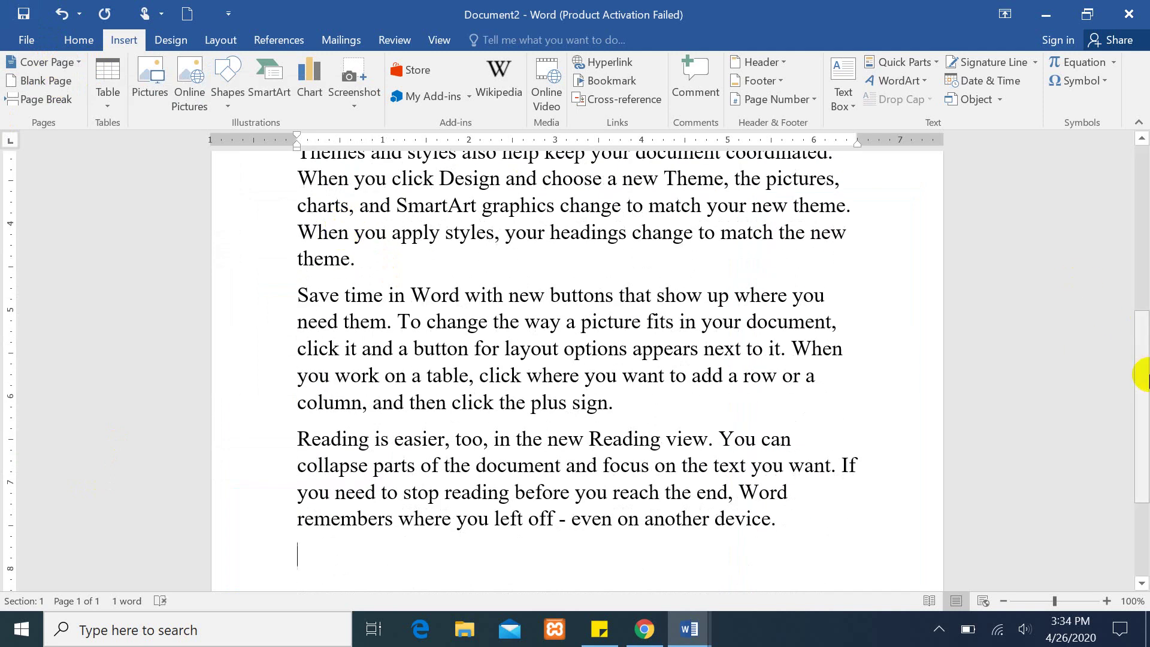
left_click_drag(1142, 373, 1143, 154)
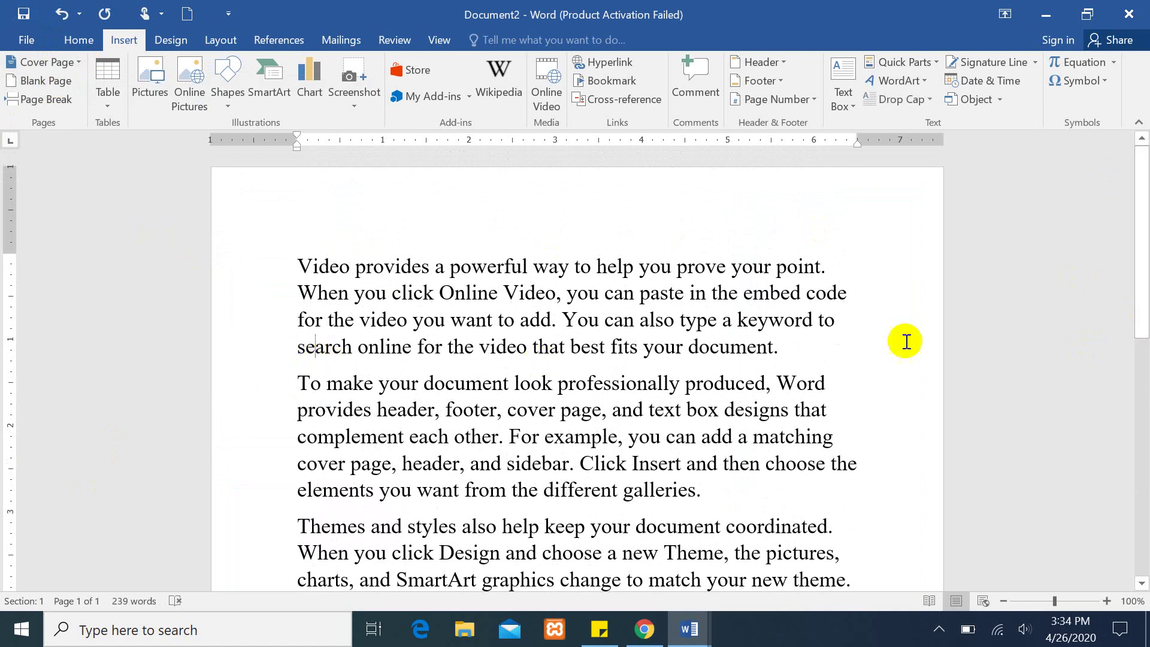
left_click(780, 346)
key("Return")
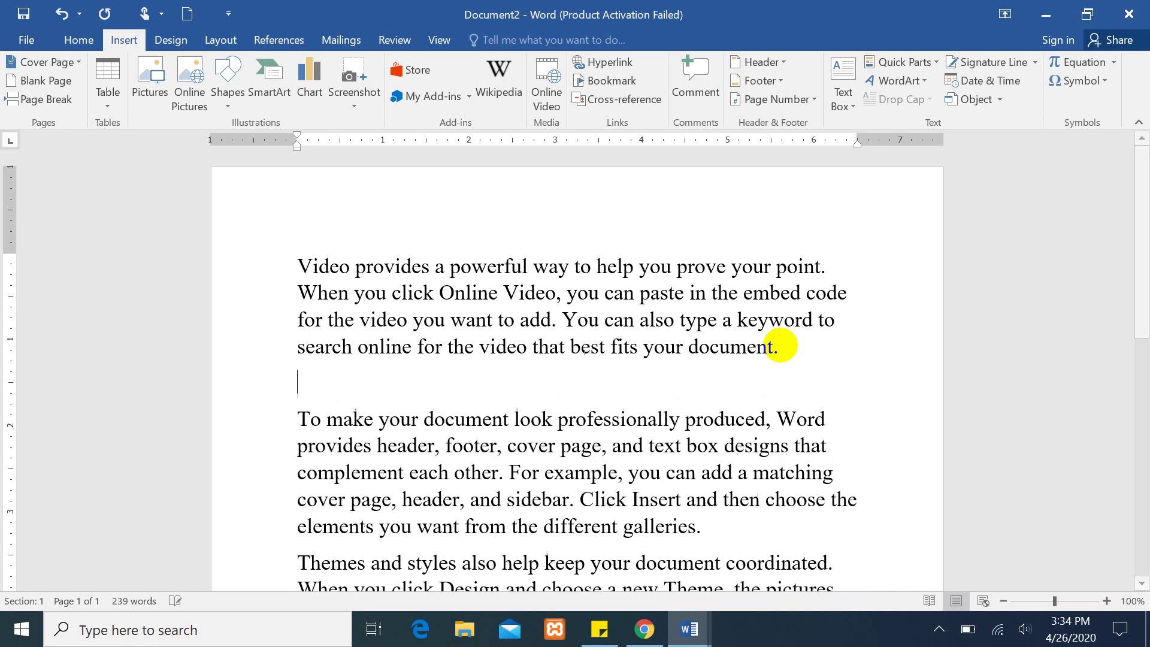
Insert a blank page after the first paragraph, then undo it.
left_click(29, 81)
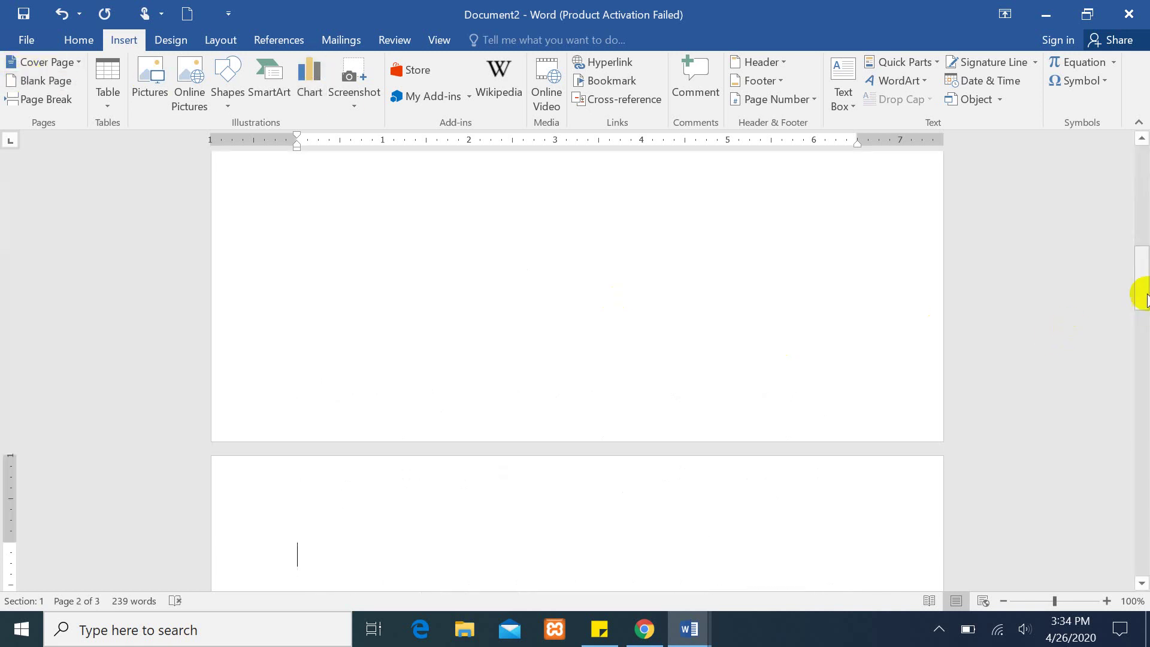
left_click_drag(1145, 278, 1141, 141)
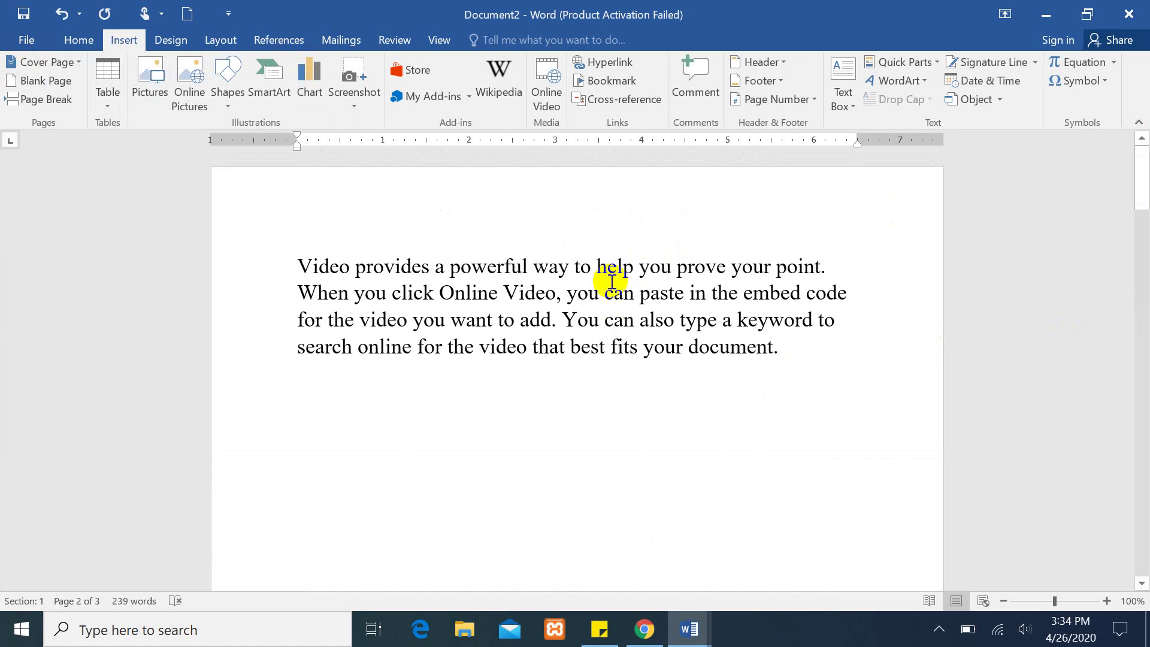
left_click_drag(1141, 205, 1143, 463)
left_click(663, 307)
scroll(801, 431, "down", 3)
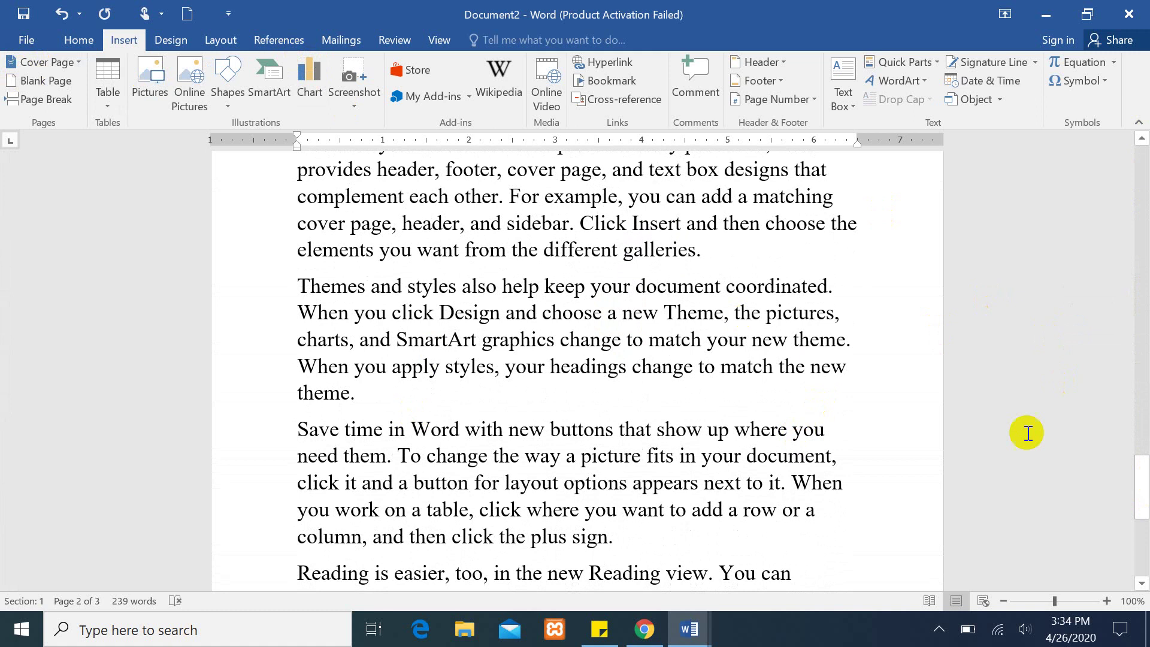
left_click_drag(1143, 497, 1142, 157)
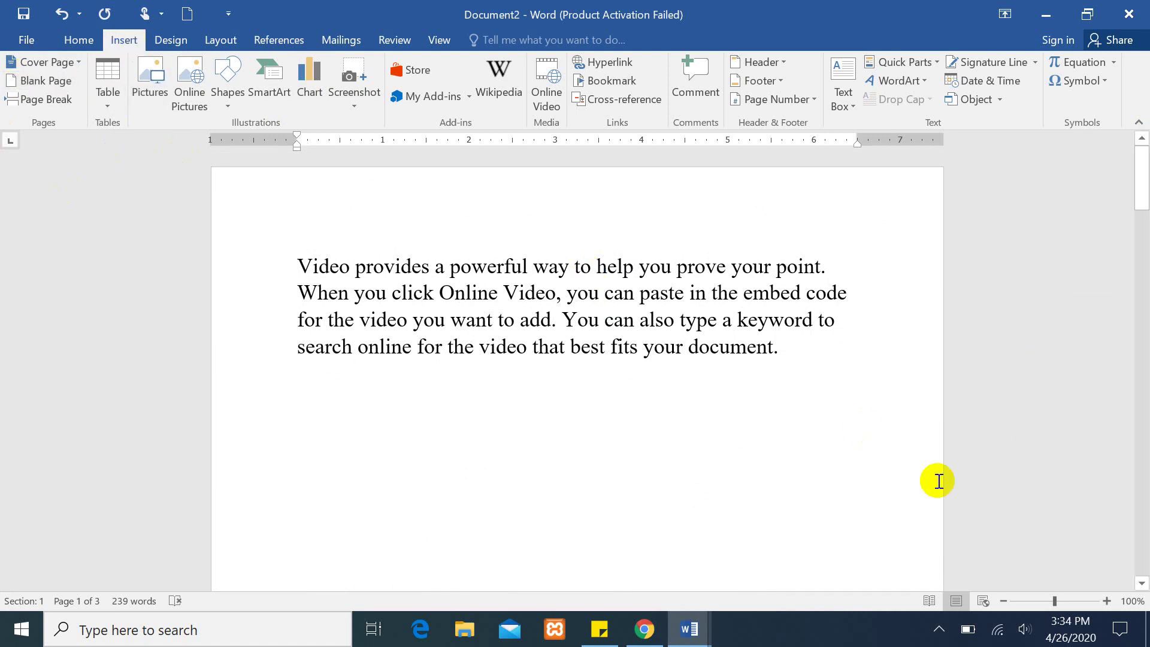
key("ctrl+z")
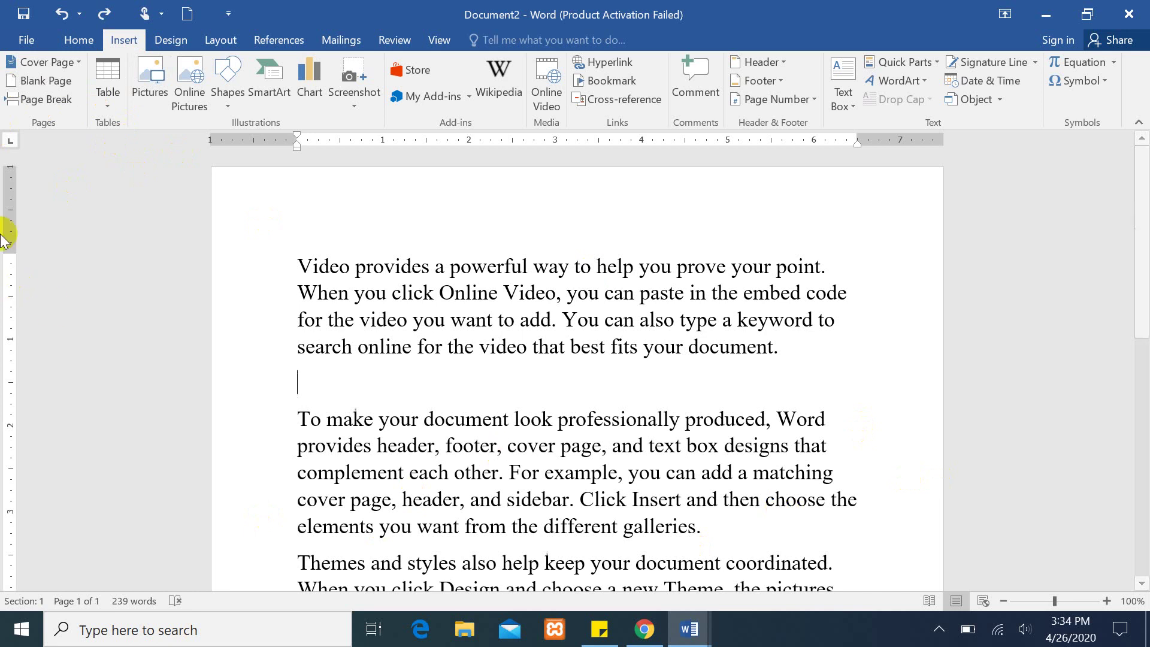
Insert a page break after the first paragraph, moving the rest onto page 2.
left_click(46, 101)
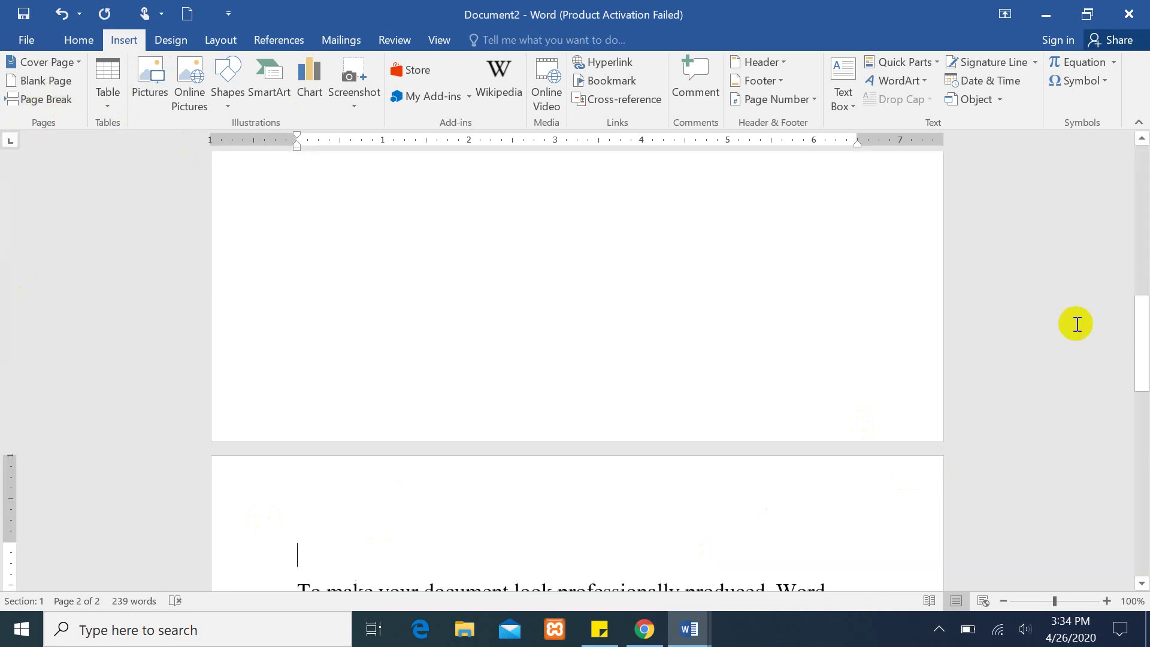
left_click_drag(1144, 305, 1144, 420)
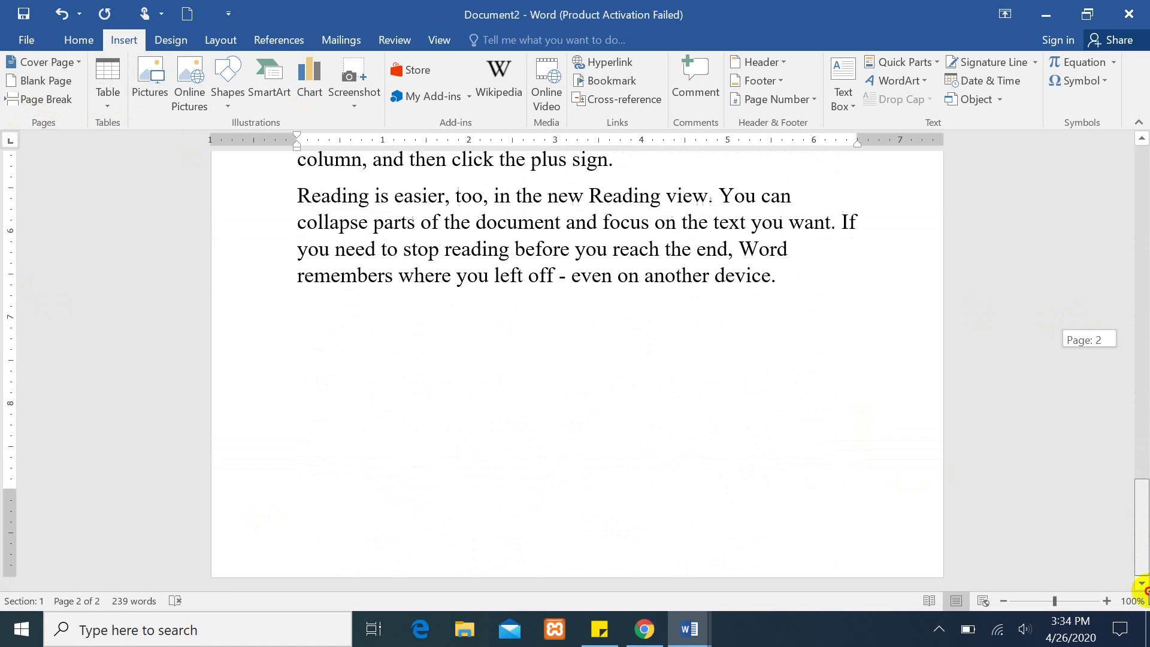
left_click_drag(1145, 420, 1142, 187)
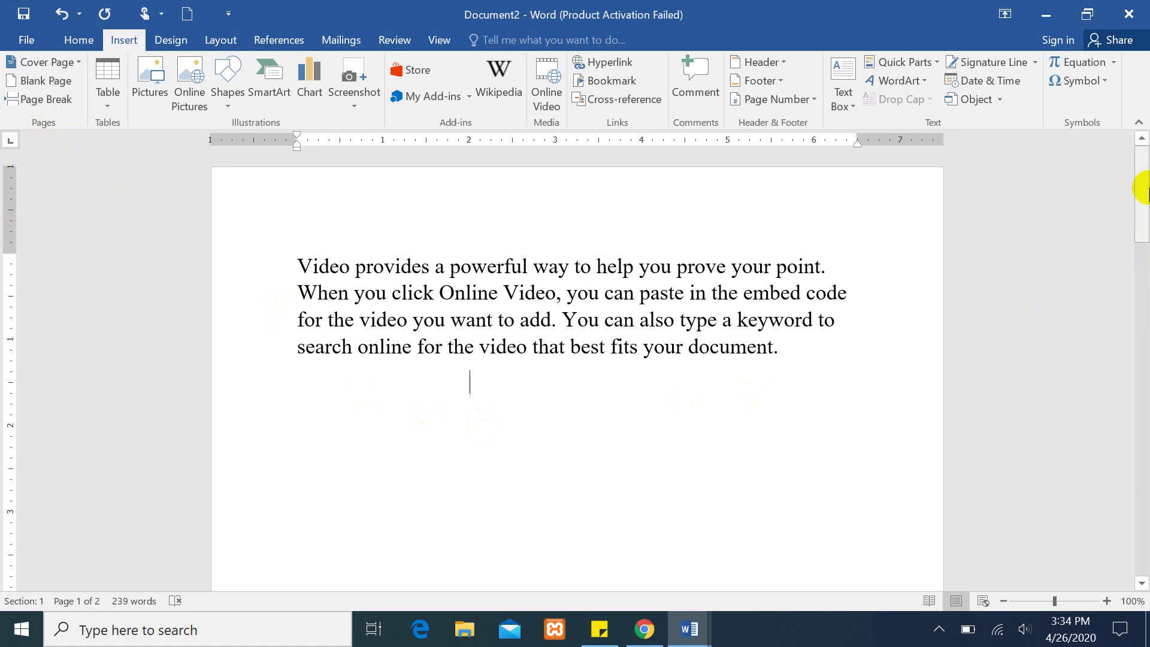
left_click_drag(1141, 179, 1145, 426)
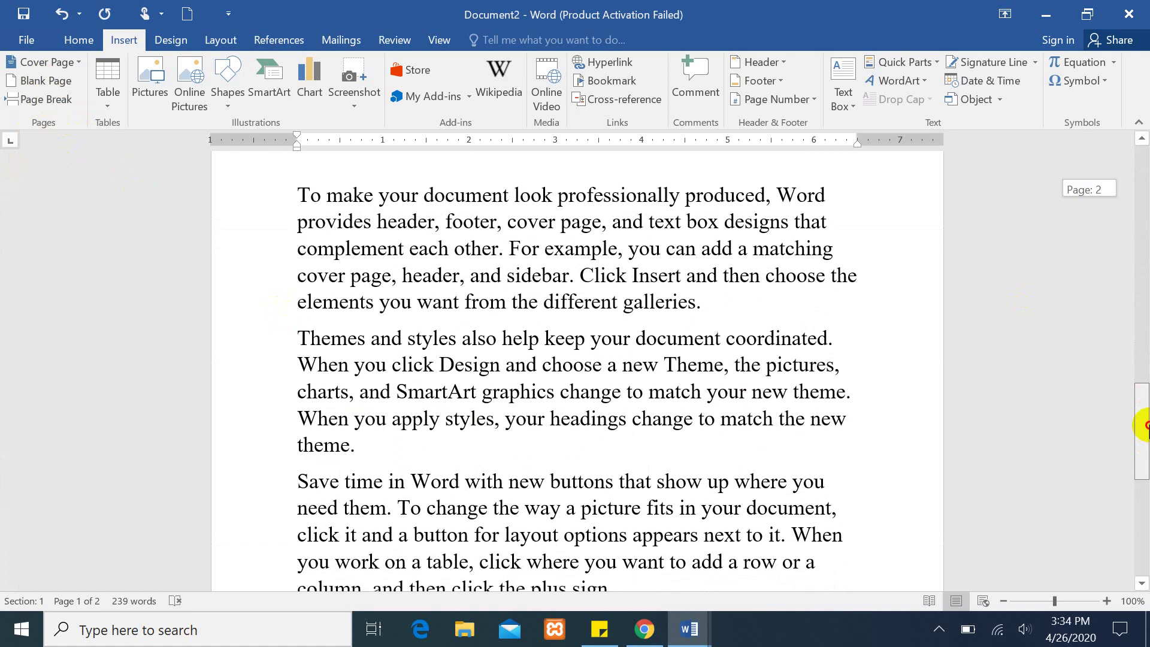
left_click_drag(1144, 427, 1145, 180)
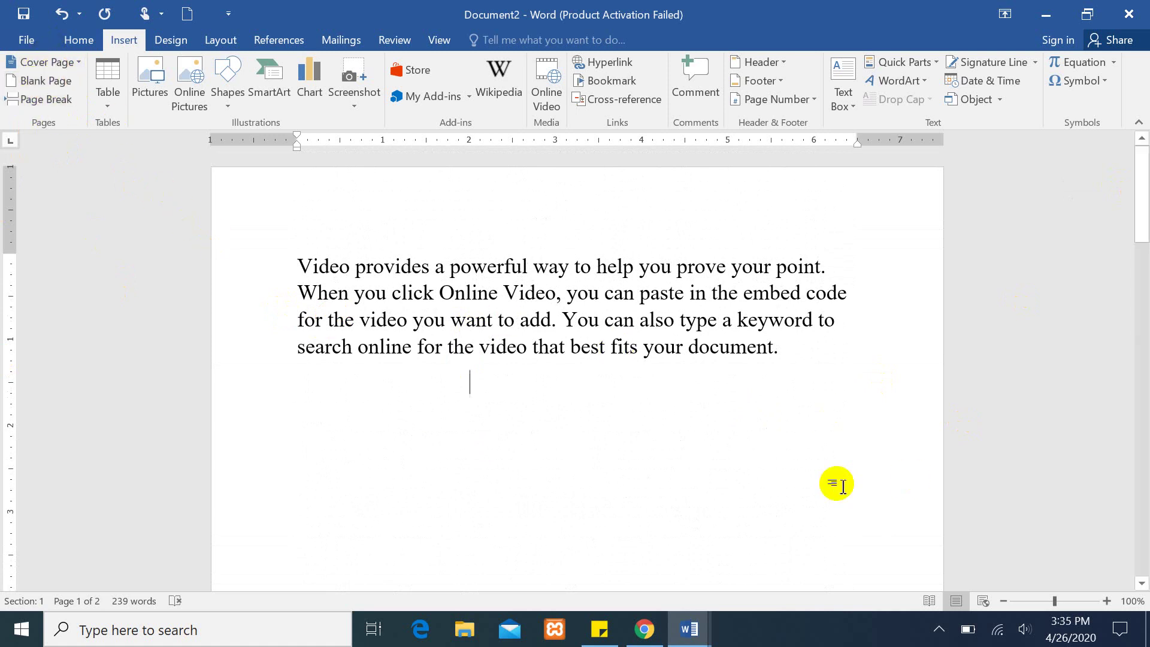
Undo the page break, delete all document text, and preview a 10 by 8 table.
key("ctrl+z")
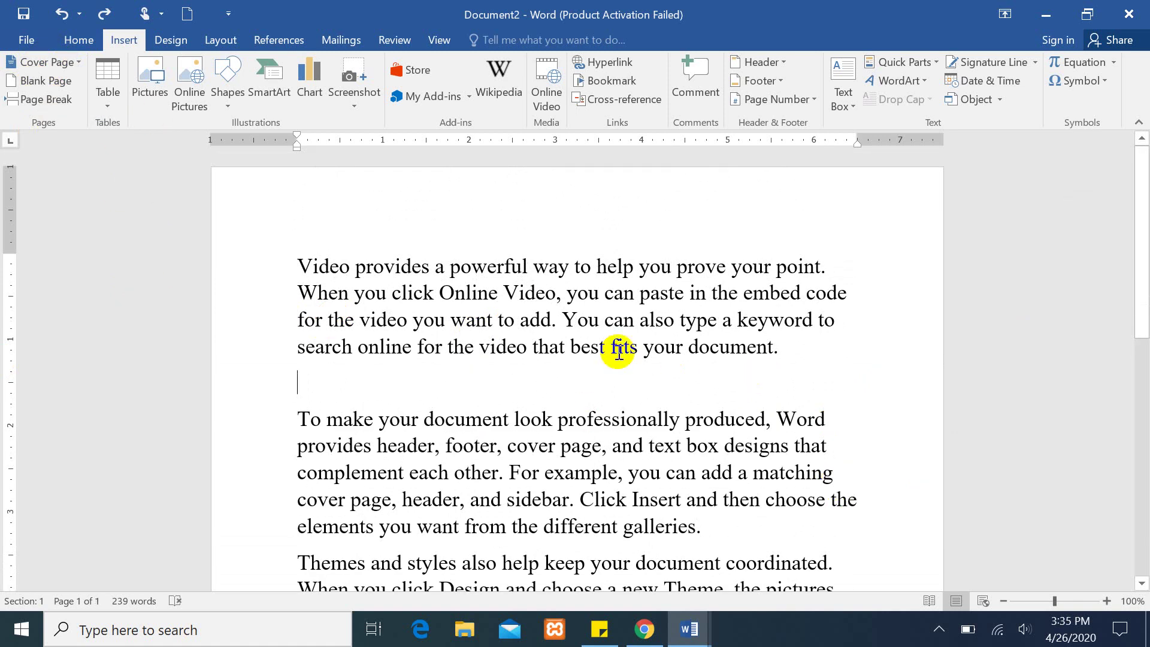
key("ctrl+a")
key("Delete")
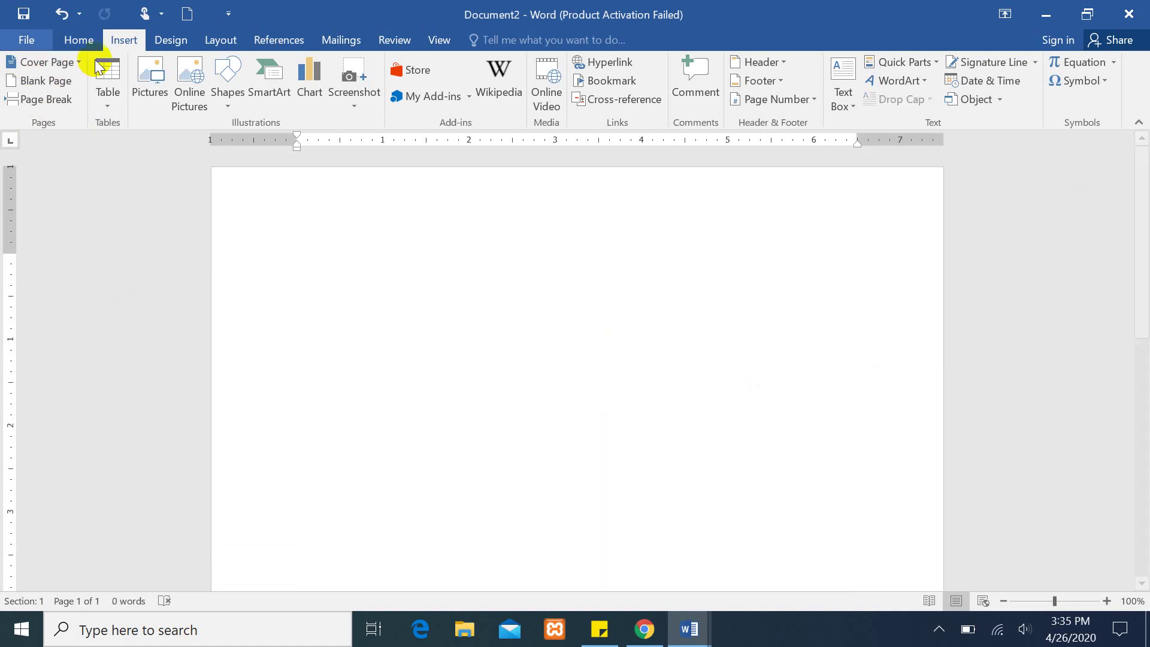
left_click(109, 103)
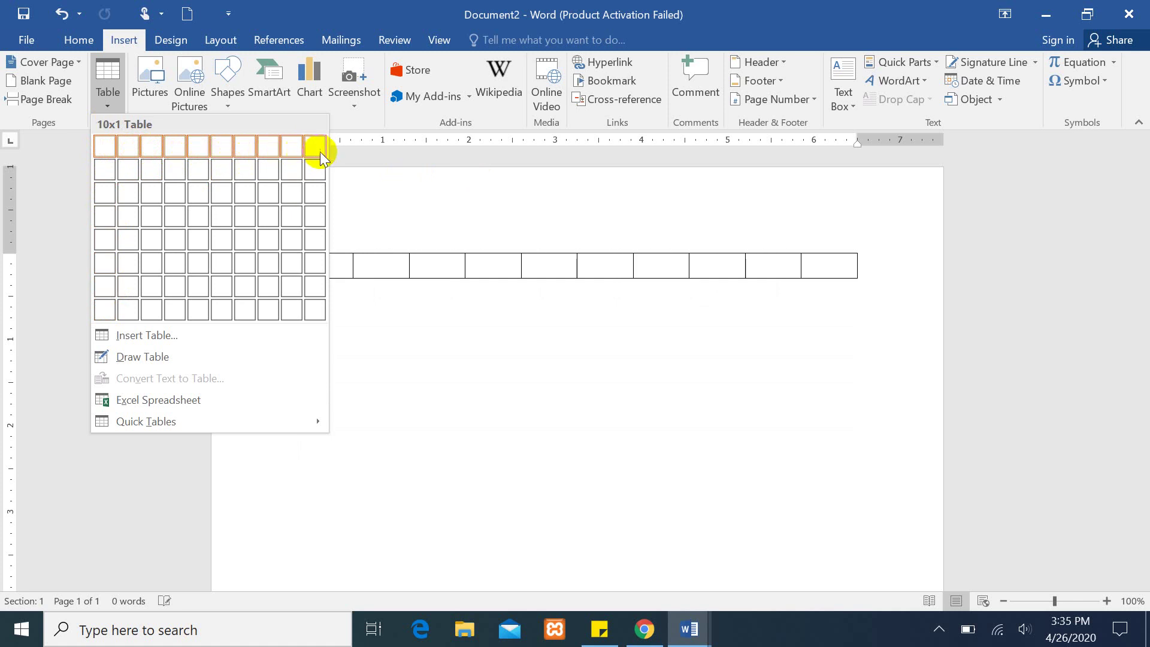
left_click(318, 311)
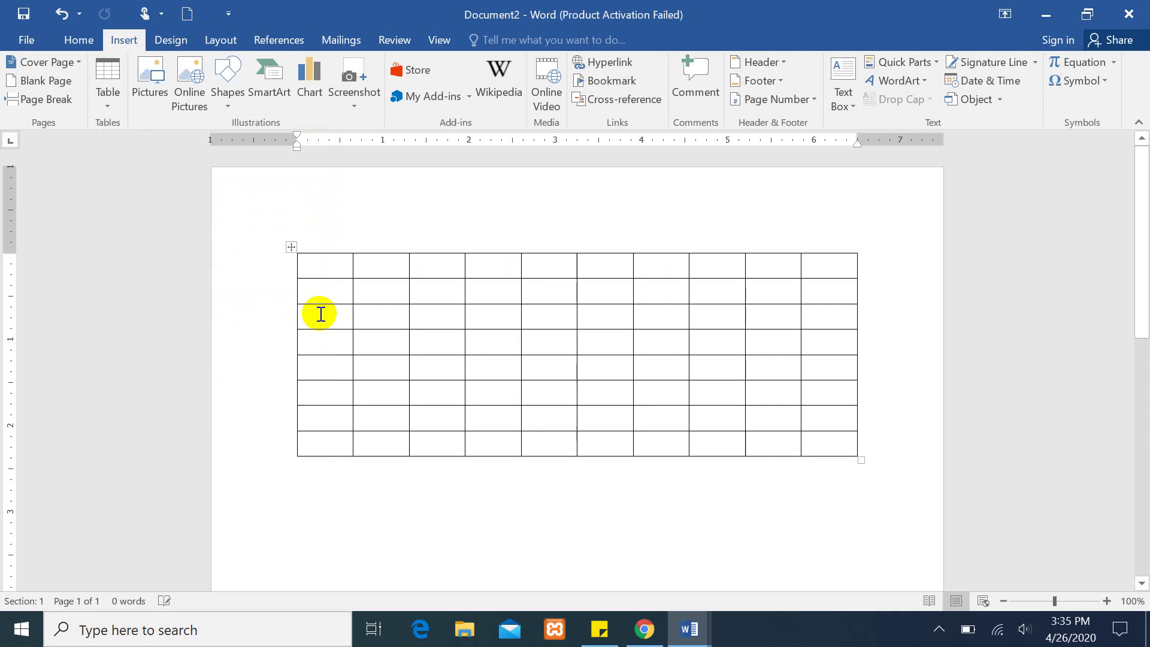
left_click(491, 226)
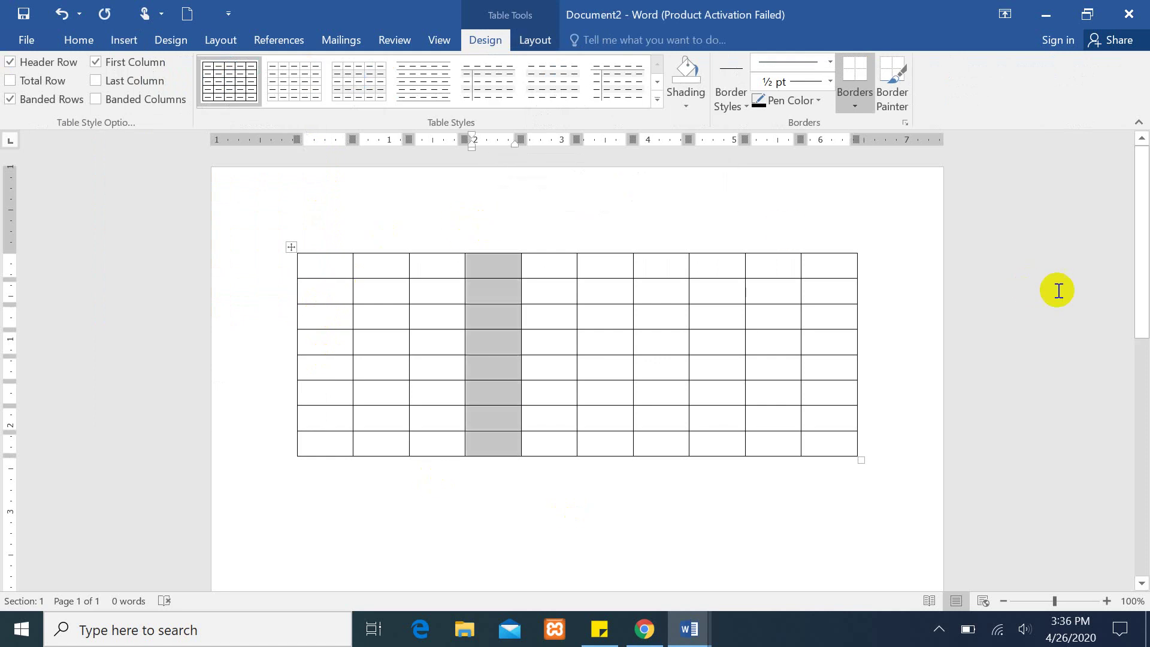
left_click(907, 218)
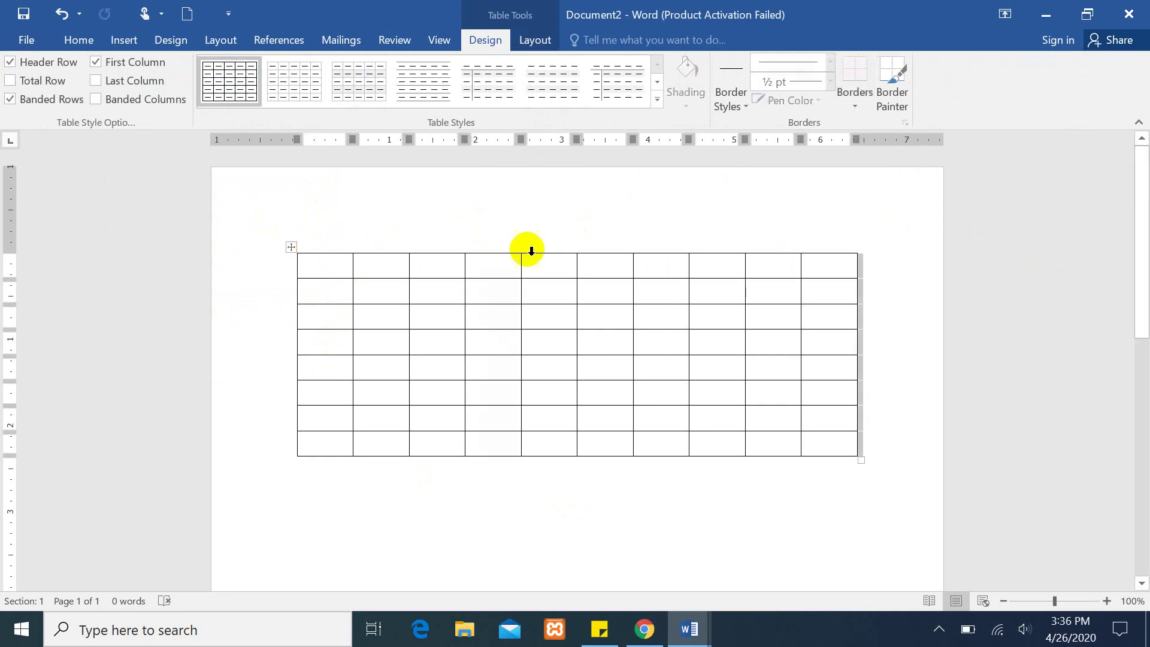
left_click(740, 219)
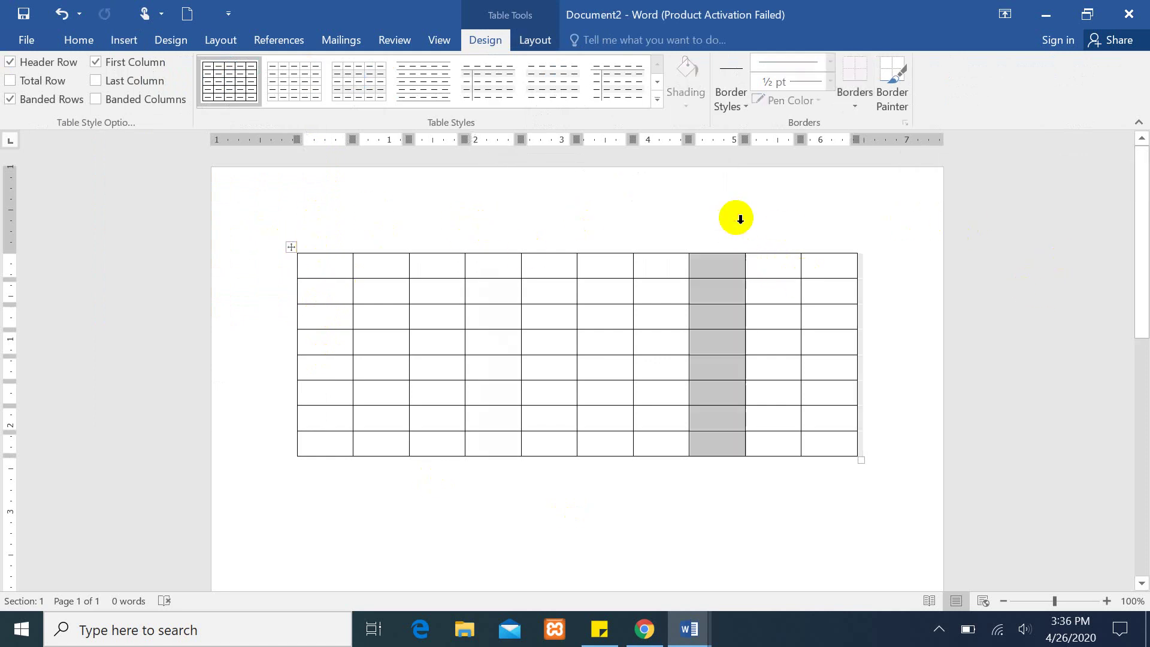
left_click(764, 266)
mouse_move(834, 274)
left_mouse_down()
mouse_move(852, 318)
mouse_move(853, 462)
left_mouse_up()
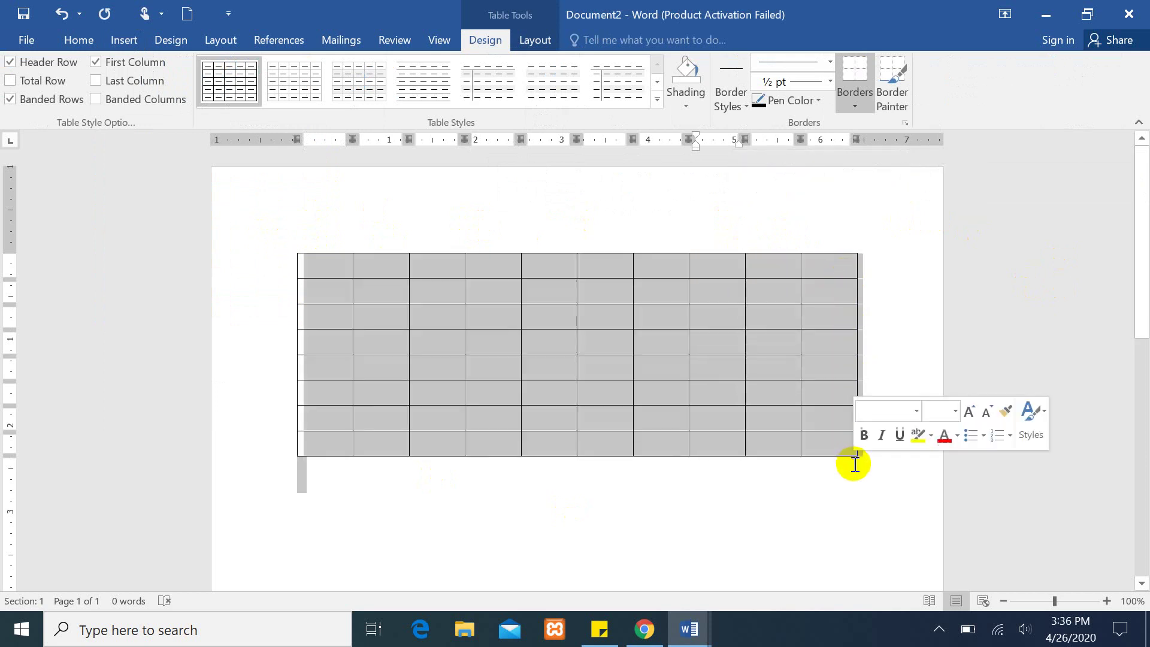
left_click(873, 288)
mouse_move(778, 268)
left_mouse_down()
mouse_move(832, 265)
mouse_move(839, 446)
left_mouse_up()
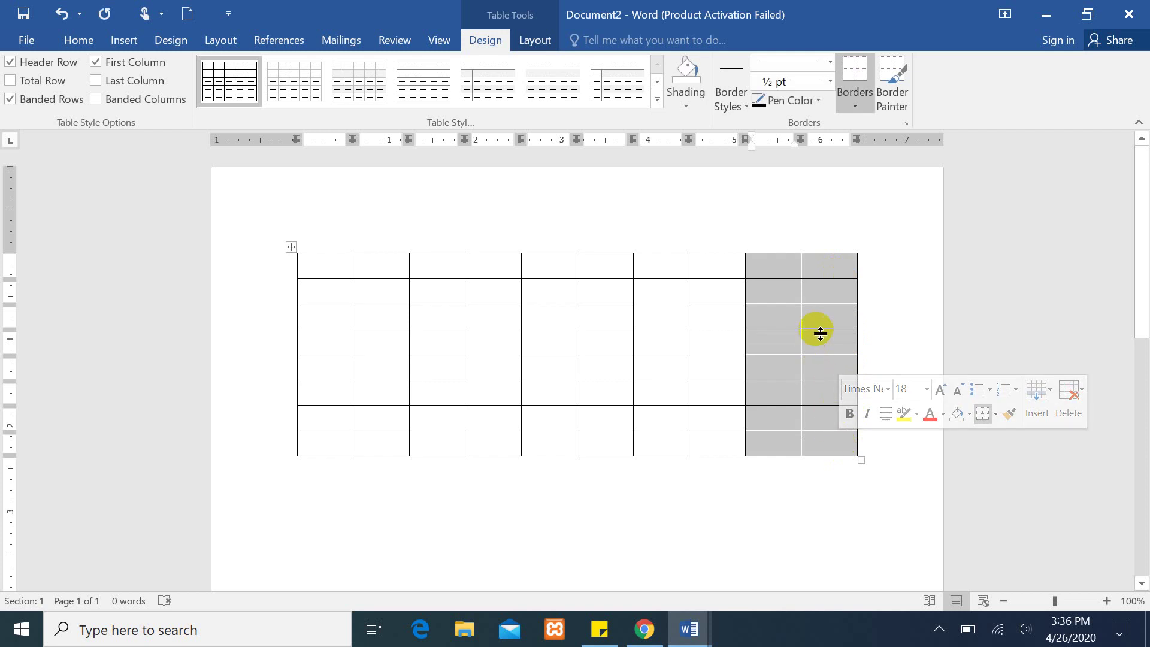
key("BackSpace")
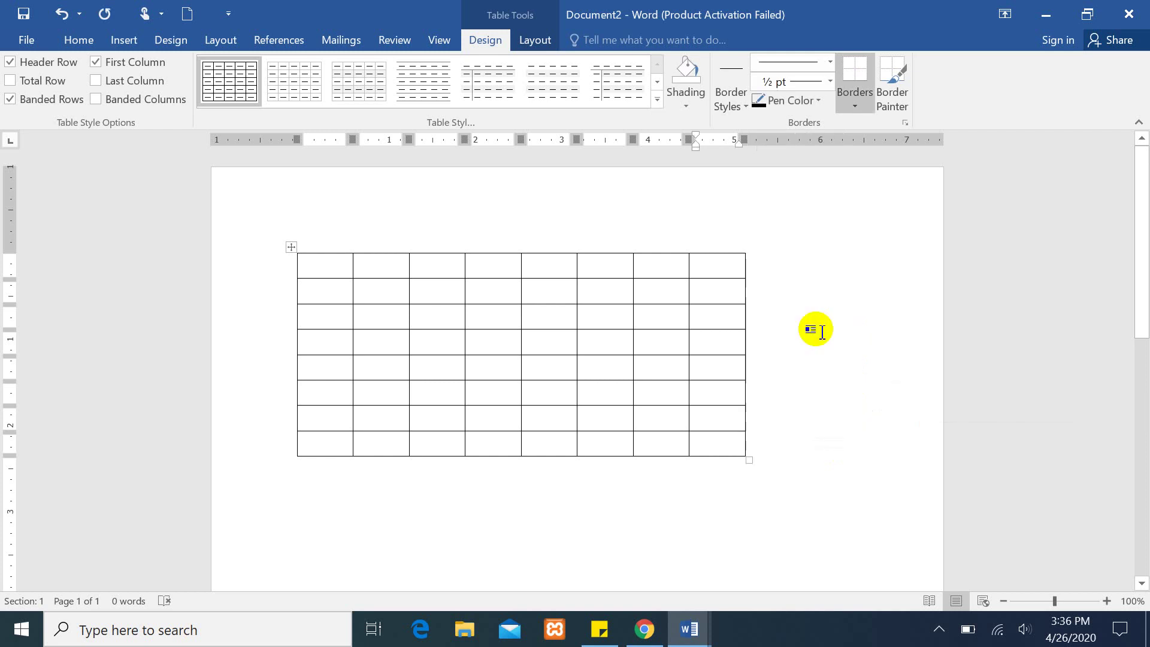
key("ctrl+z")
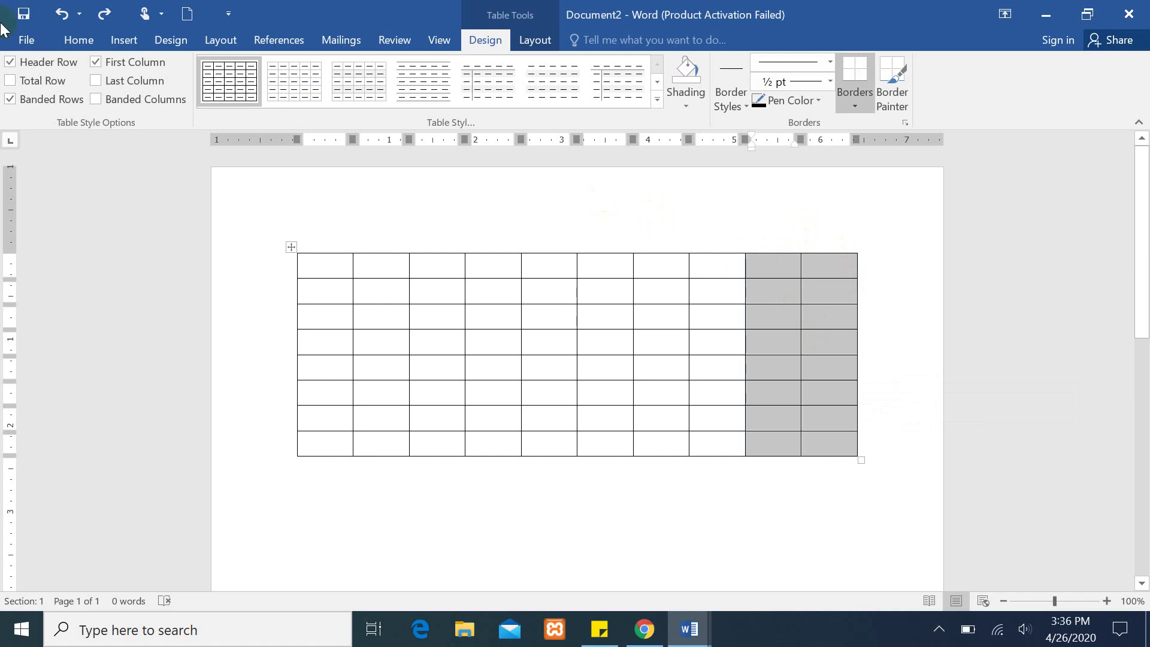
left_click(78, 42)
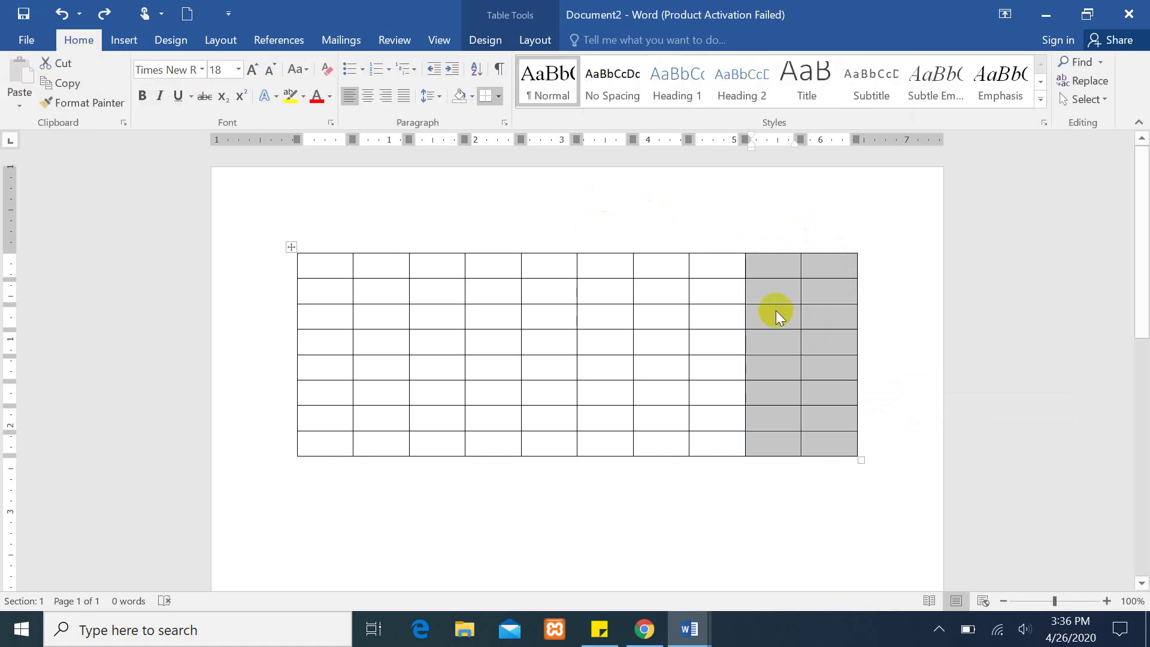
left_click(124, 39)
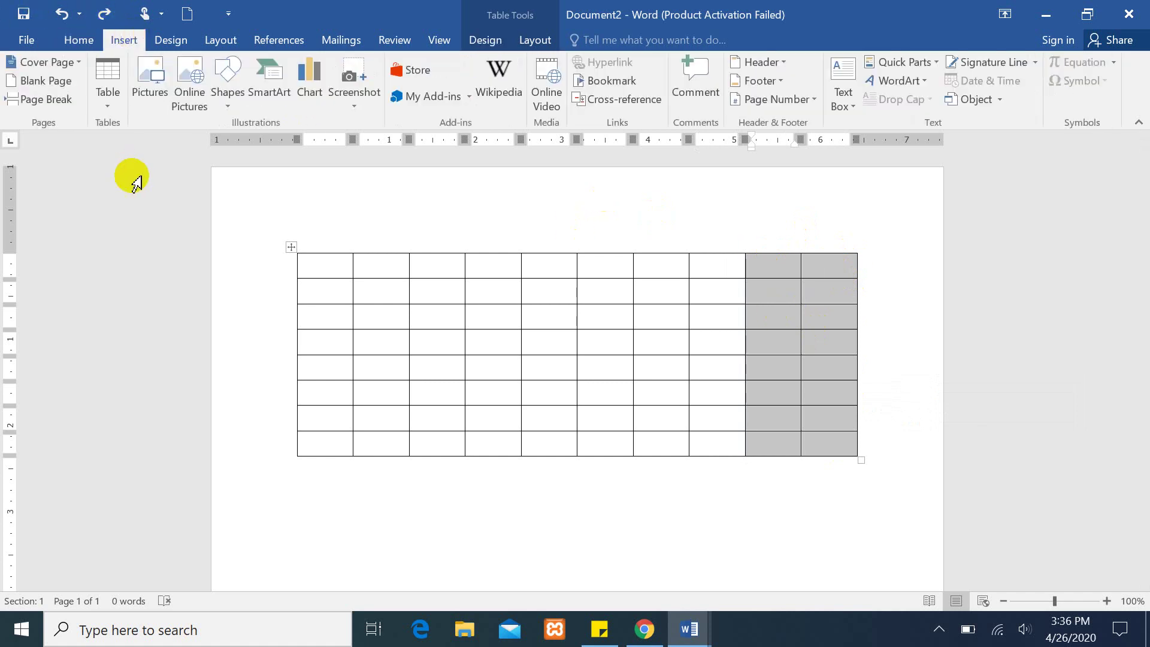
left_click(108, 103)
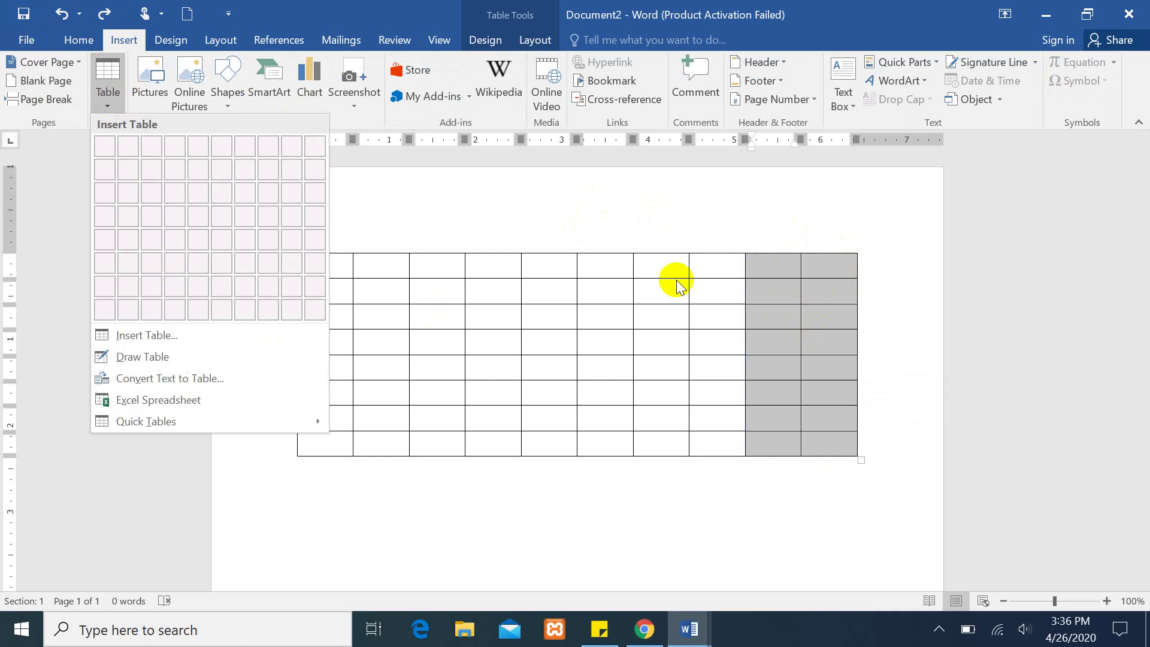
left_click(982, 297)
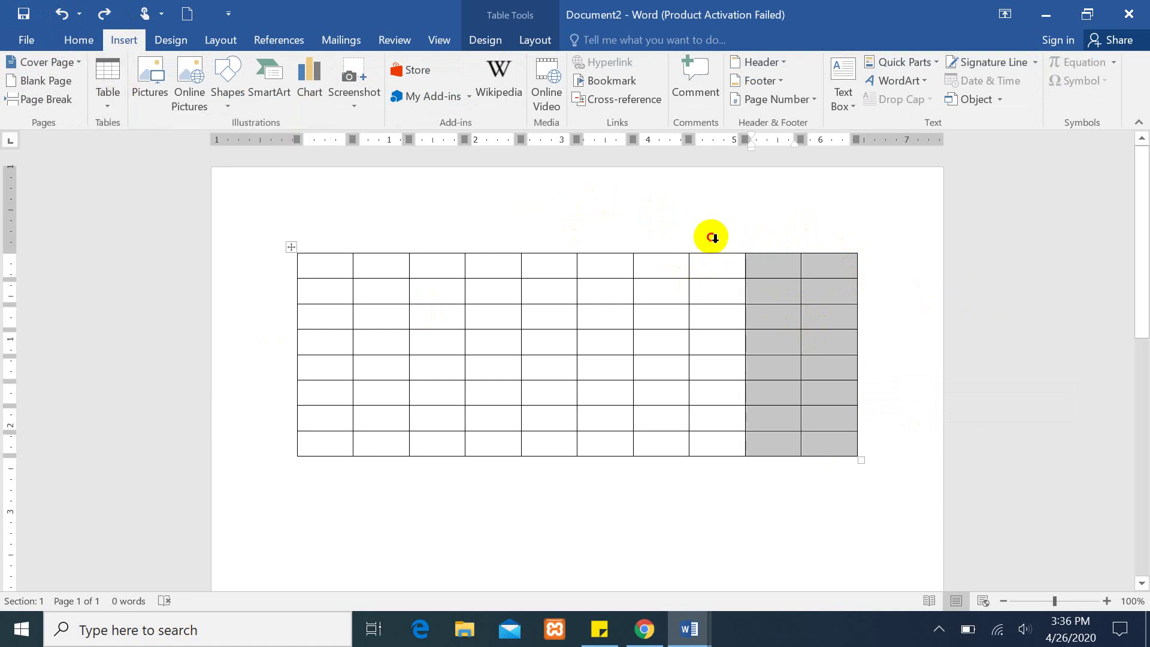
Select the table's last two columns and open the Delete Cells dialog.
left_click(713, 240)
left_click_drag(764, 264, 843, 448)
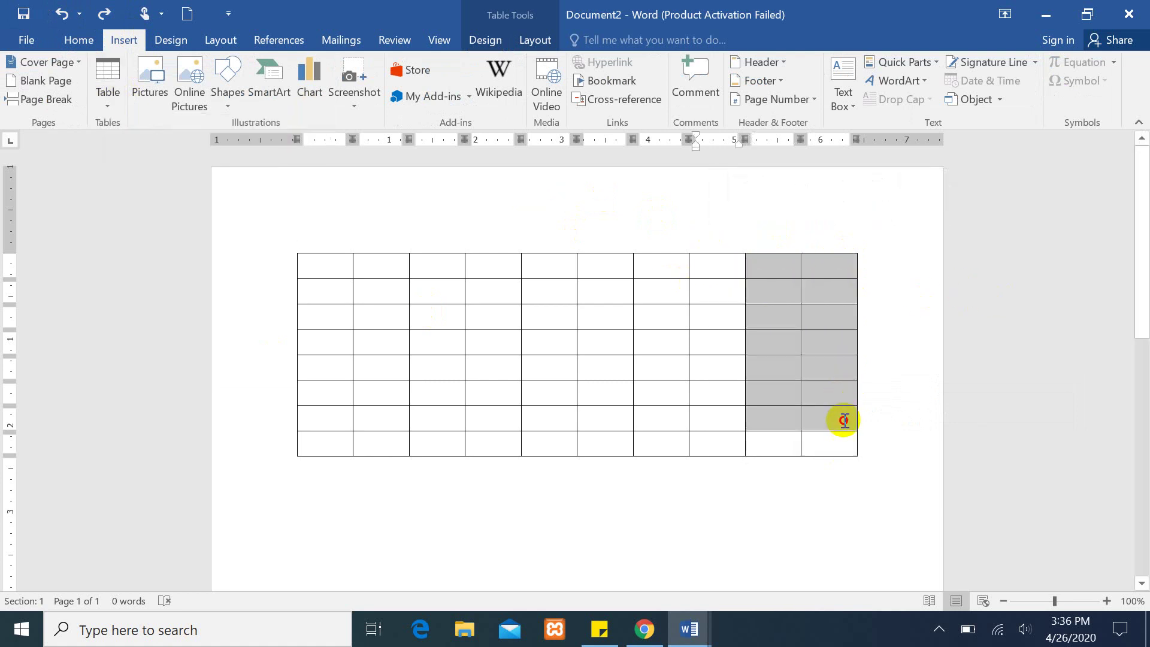
left_click(828, 271)
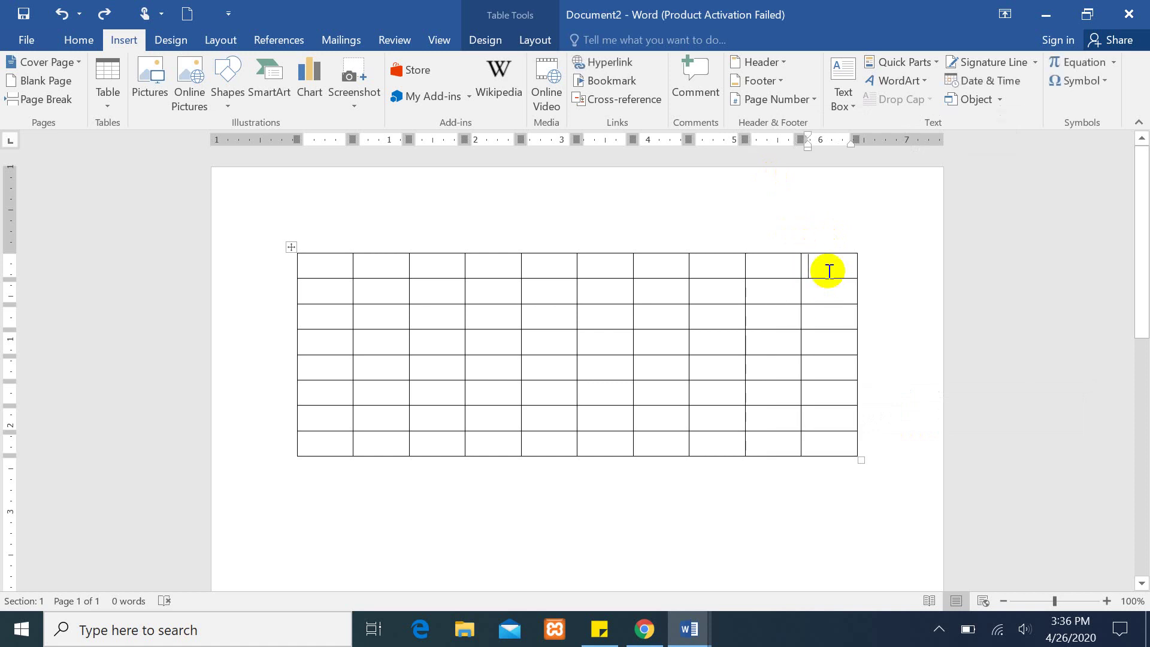
left_click_drag(767, 260, 855, 445)
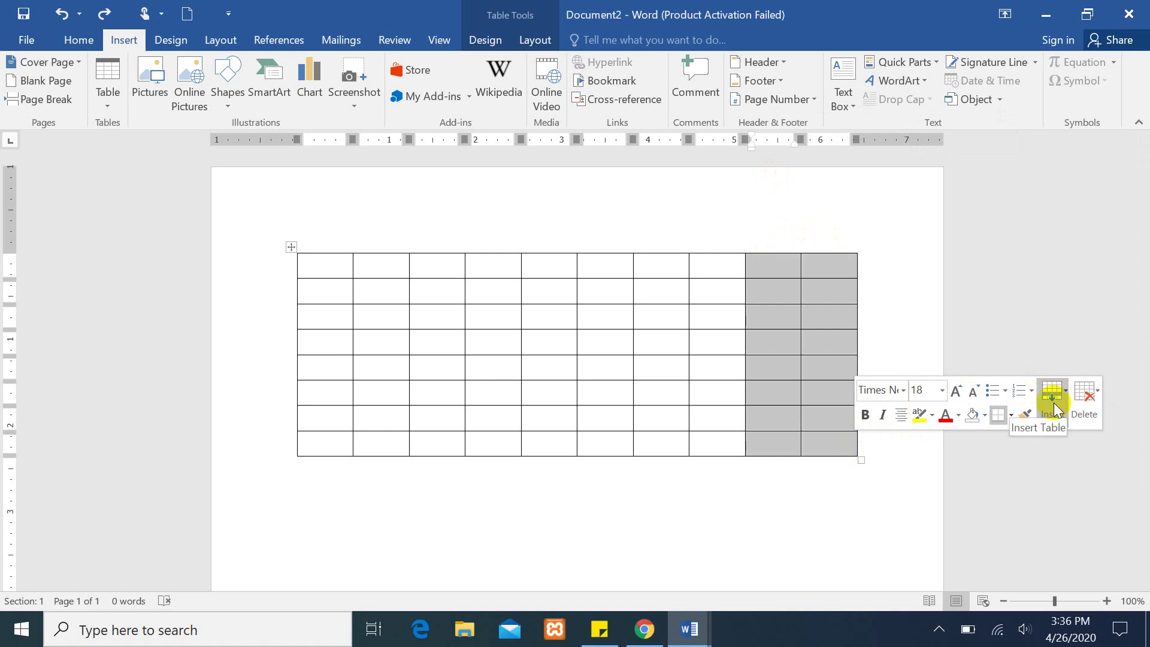
left_click(1087, 394)
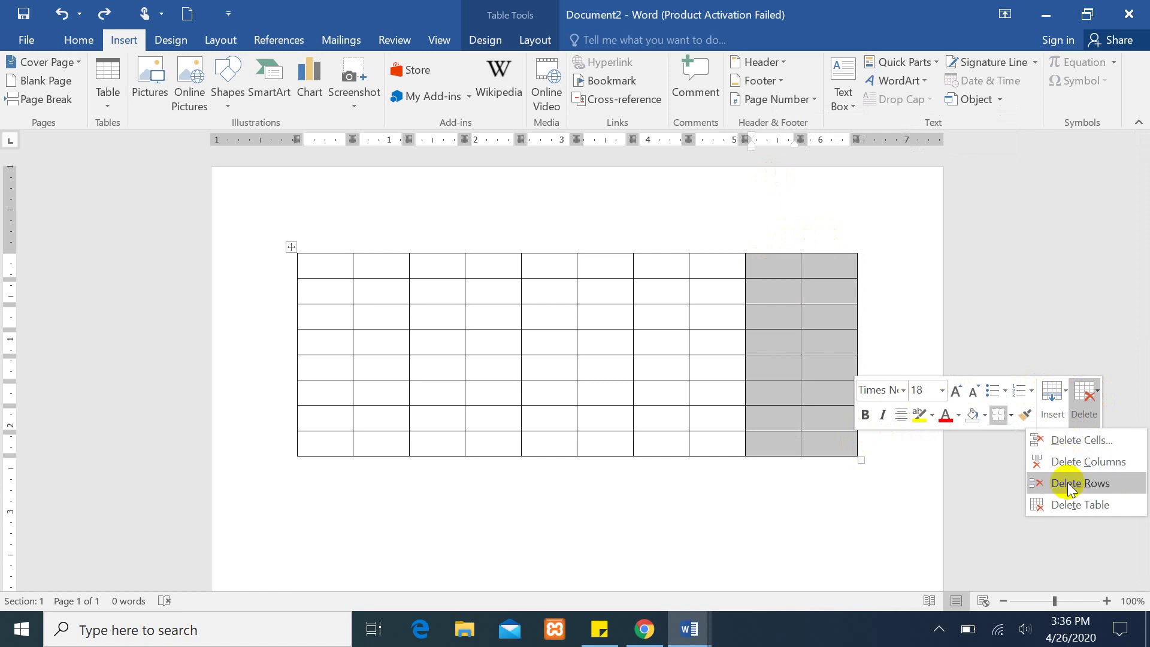
left_click(1081, 441)
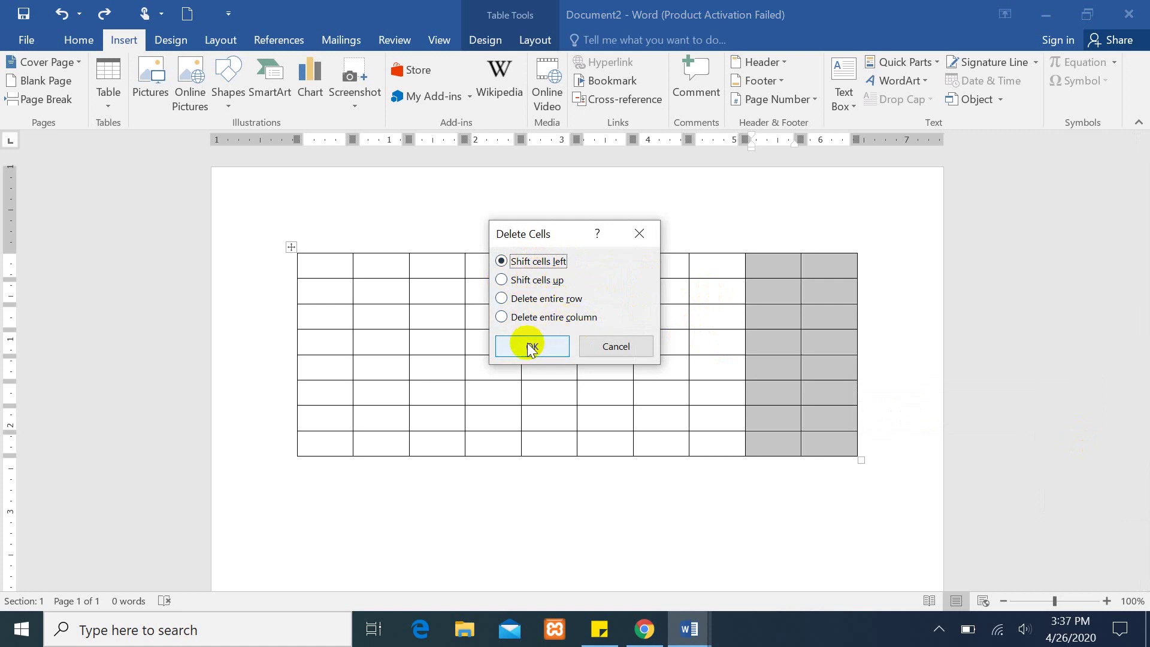
Delete the last two columns via Delete entire column, delete two more with Backspace, then undo both.
left_click(503, 318)
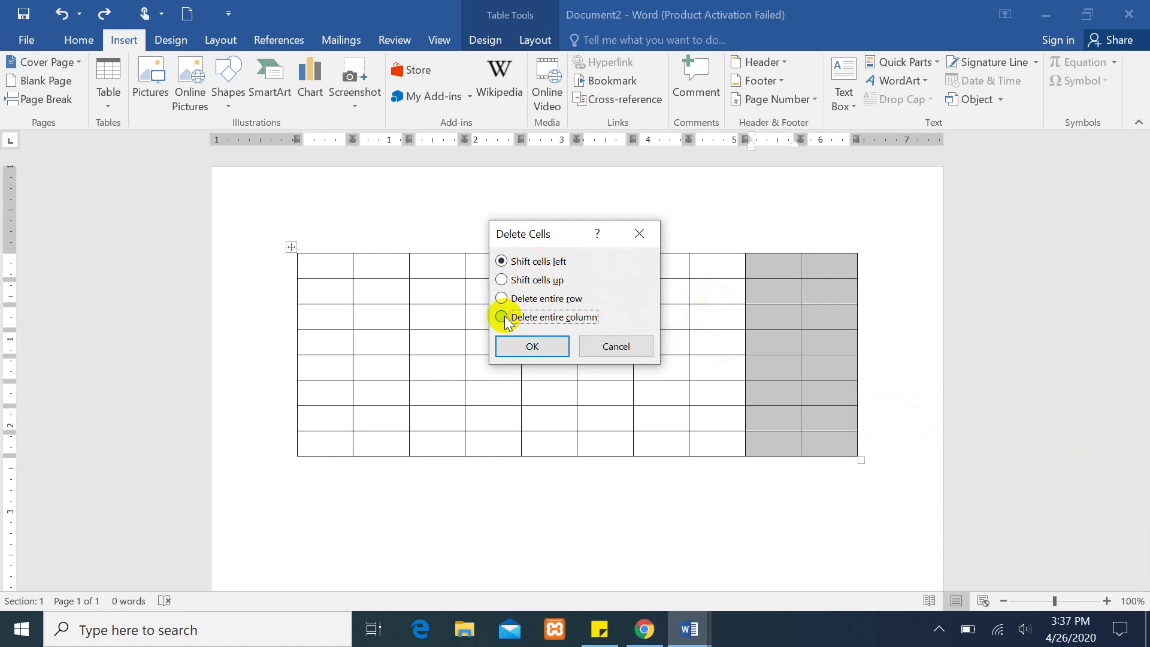
left_click(533, 346)
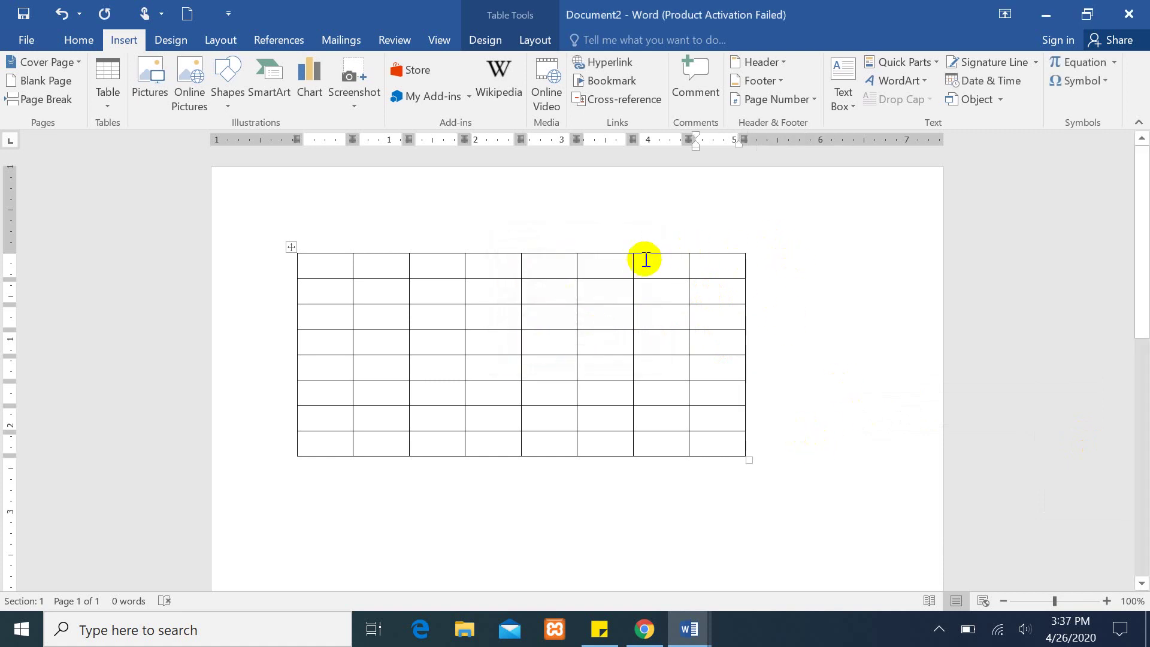
left_click_drag(650, 259, 729, 440)
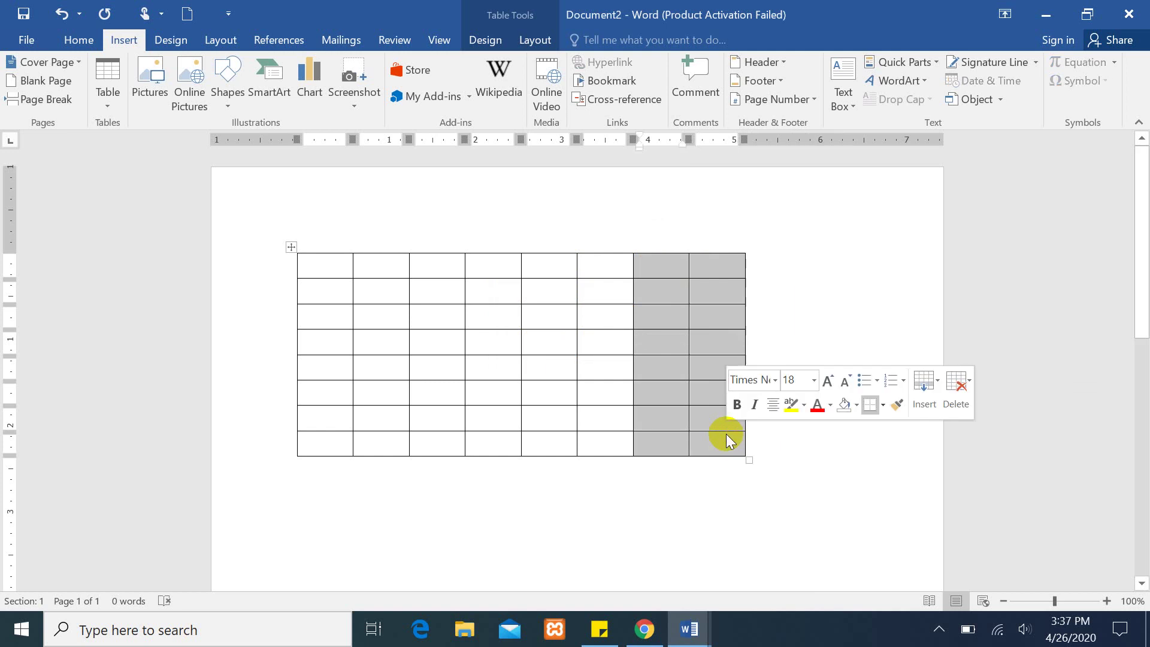
key("BackSpace")
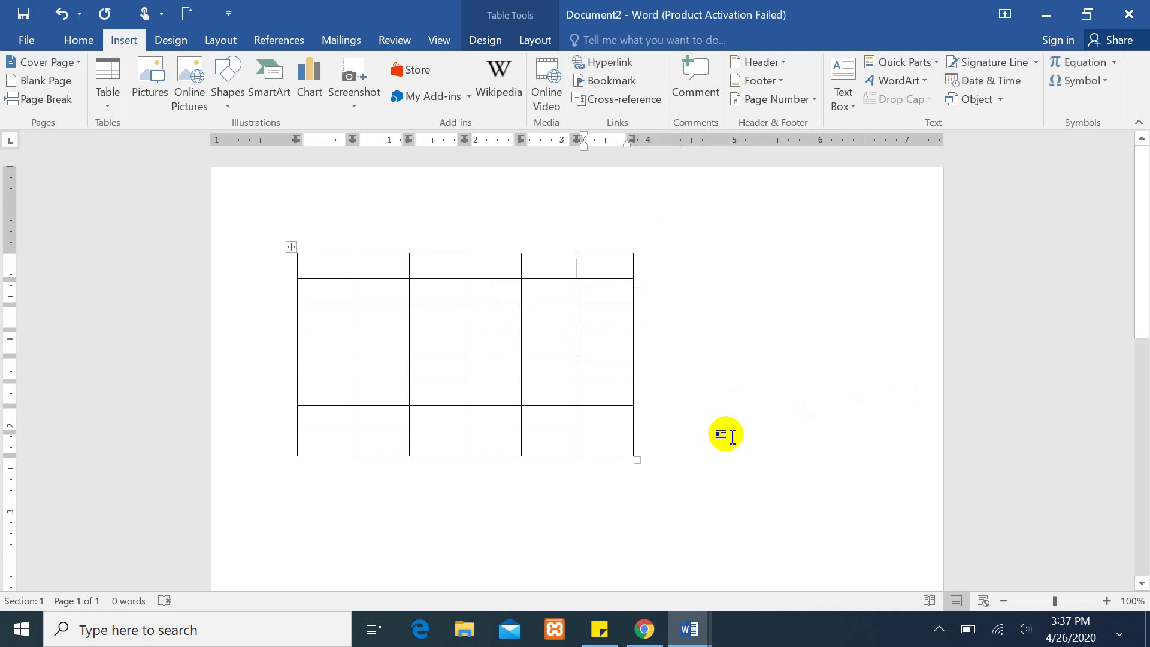
key("ctrl+z")
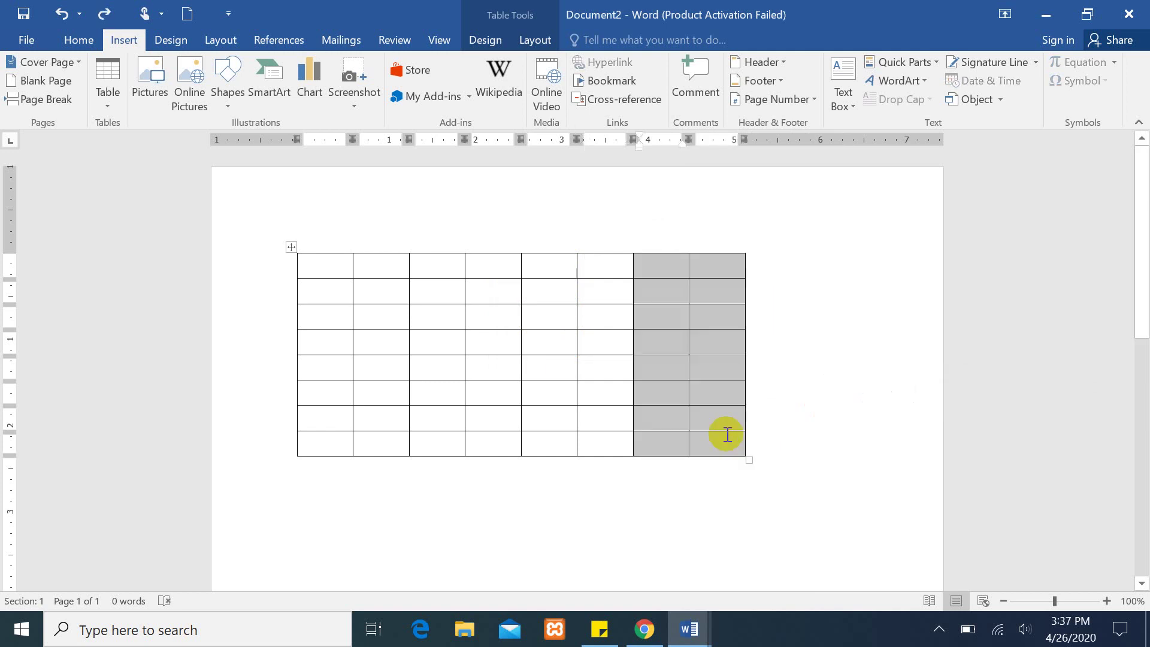
key("ctrl+z")
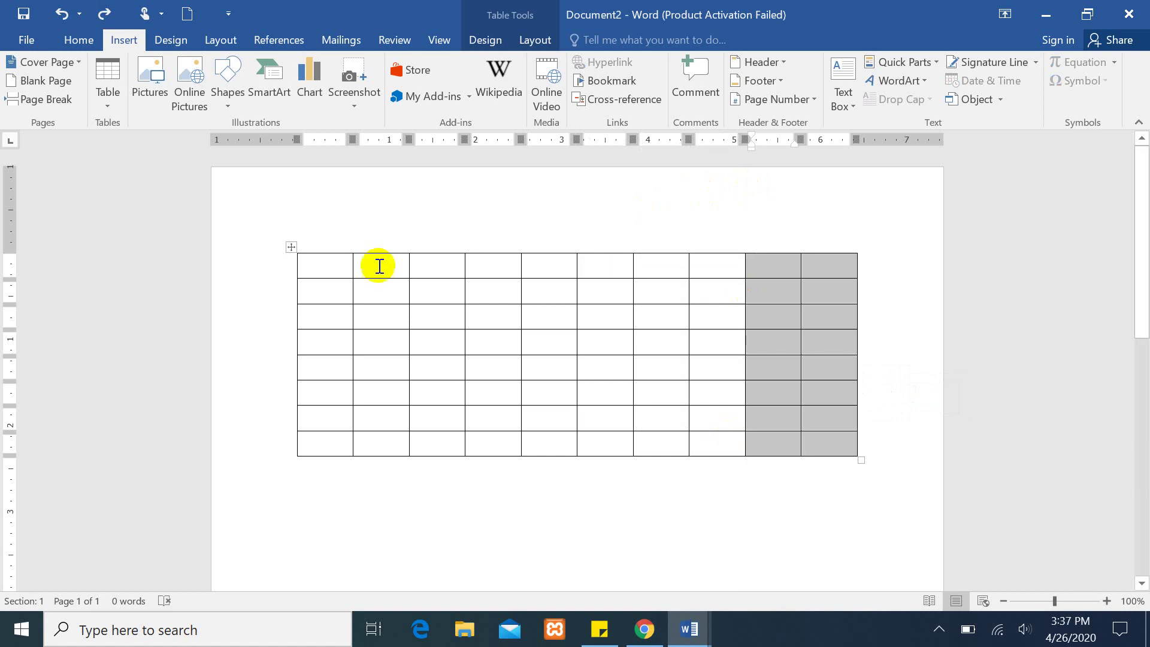
Add three empty rows below the bottom row so the table is 10 columns by 11 rows.
left_click(763, 239)
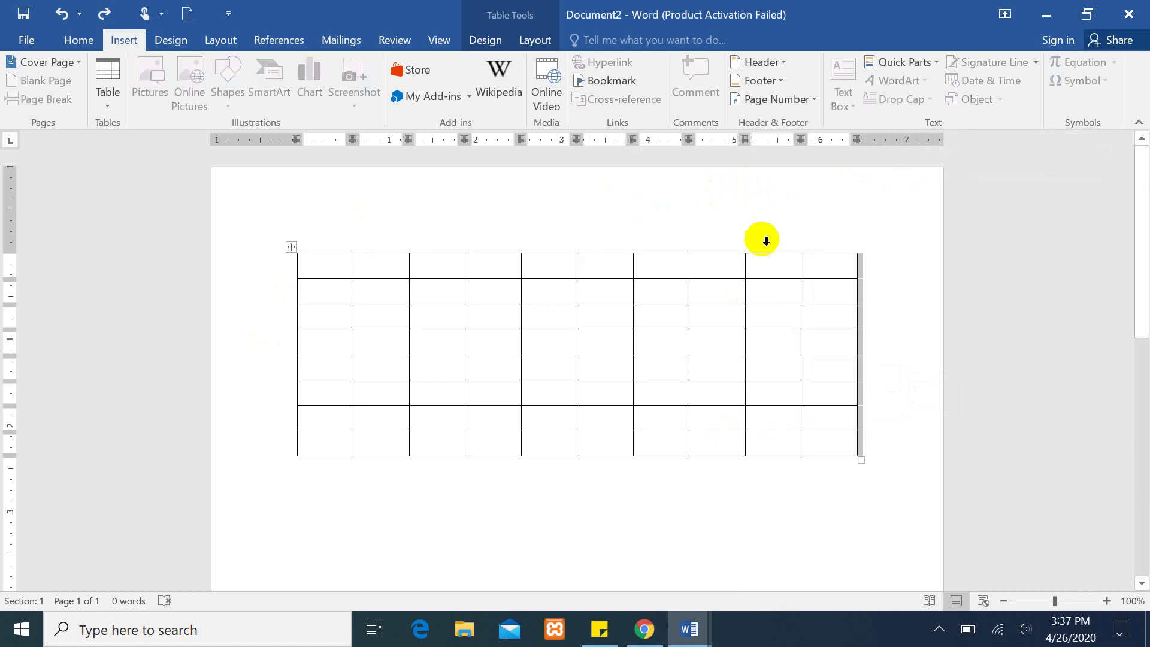
left_click(750, 261)
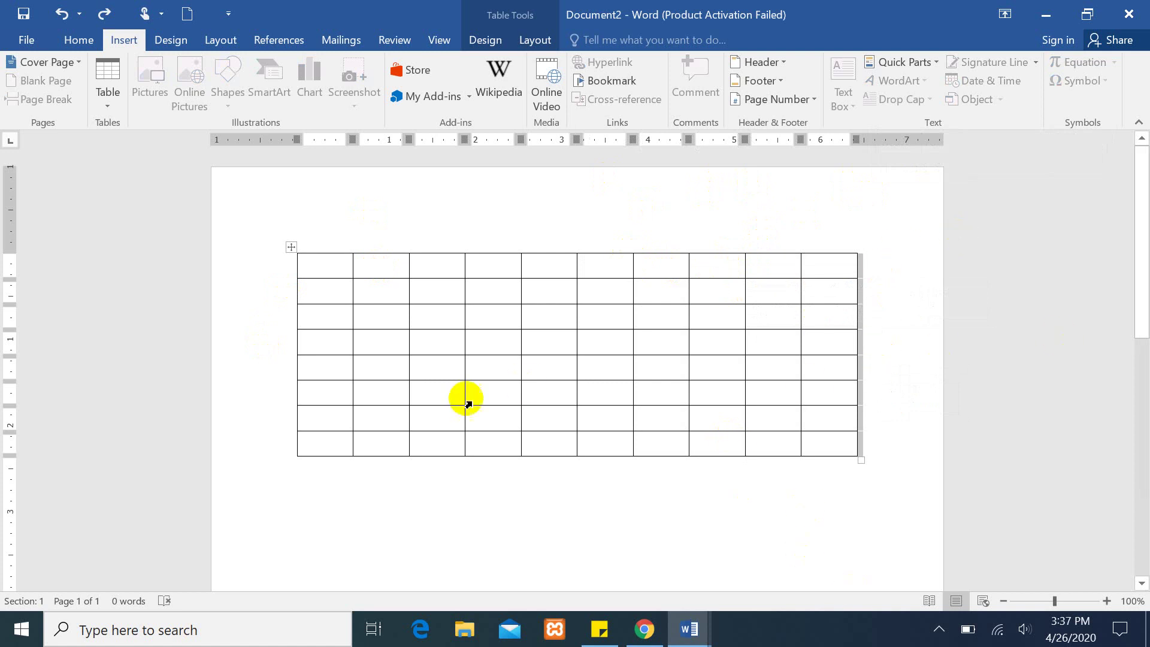
left_click(303, 449)
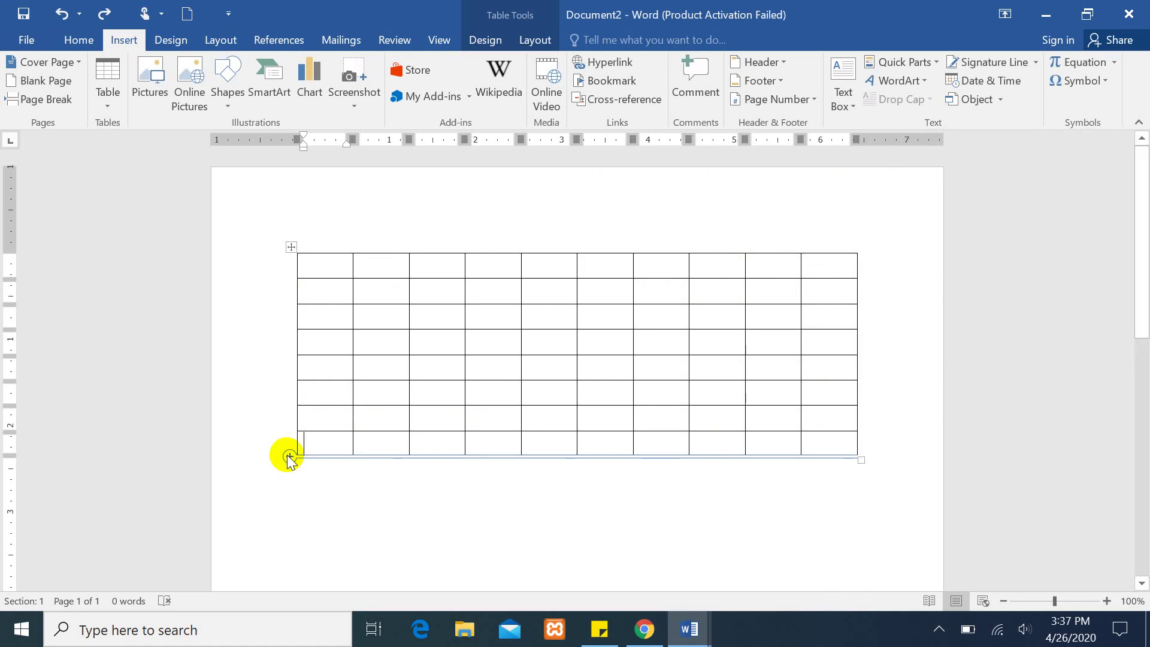
left_click(288, 458)
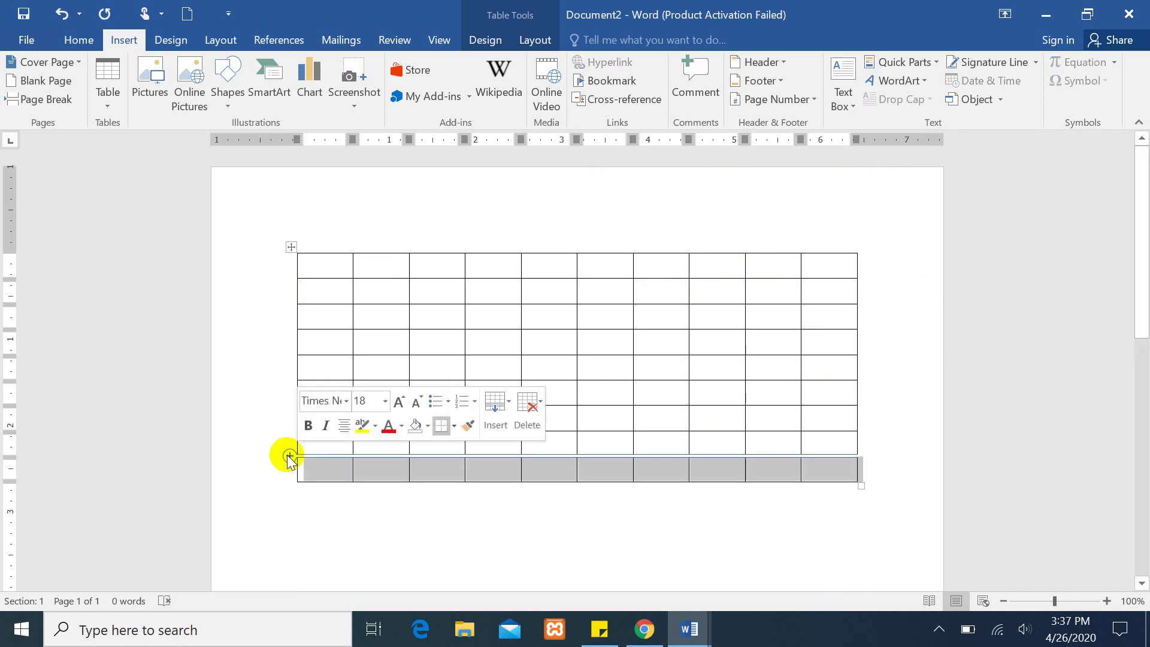
left_click(288, 483)
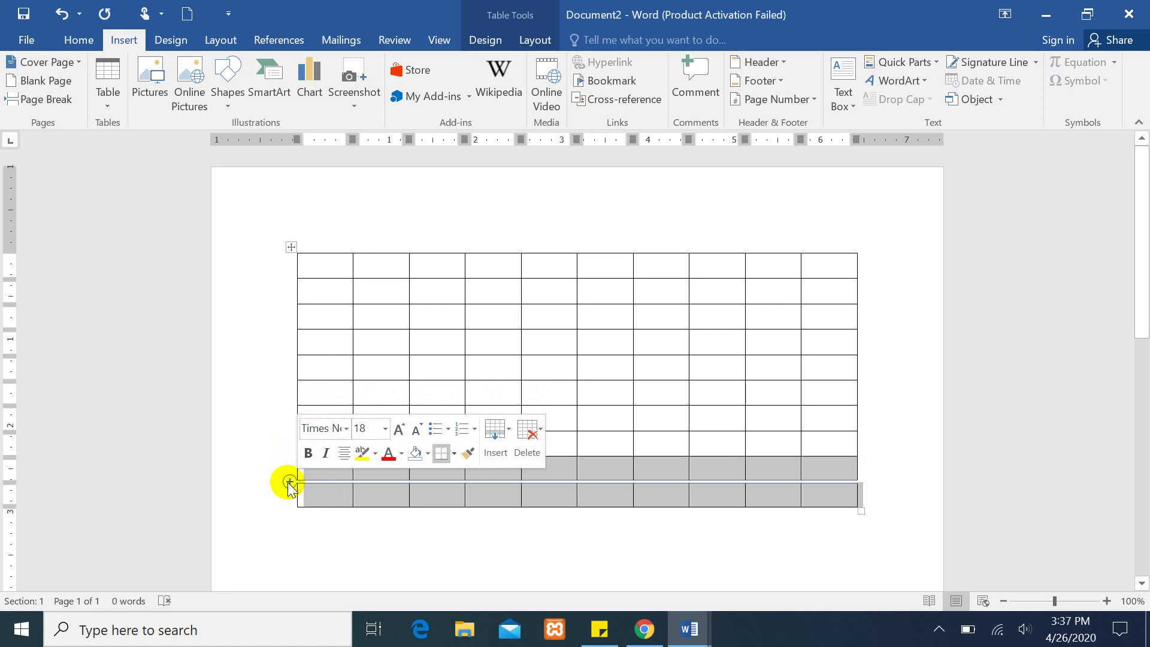
left_click(290, 508)
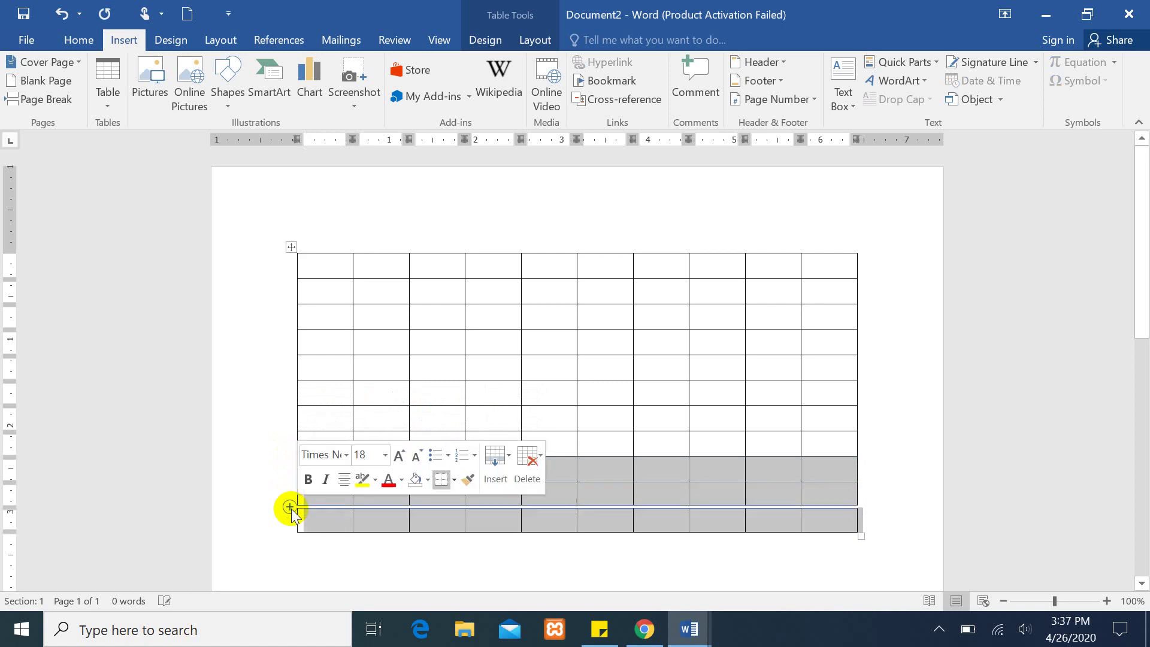
left_click(647, 217)
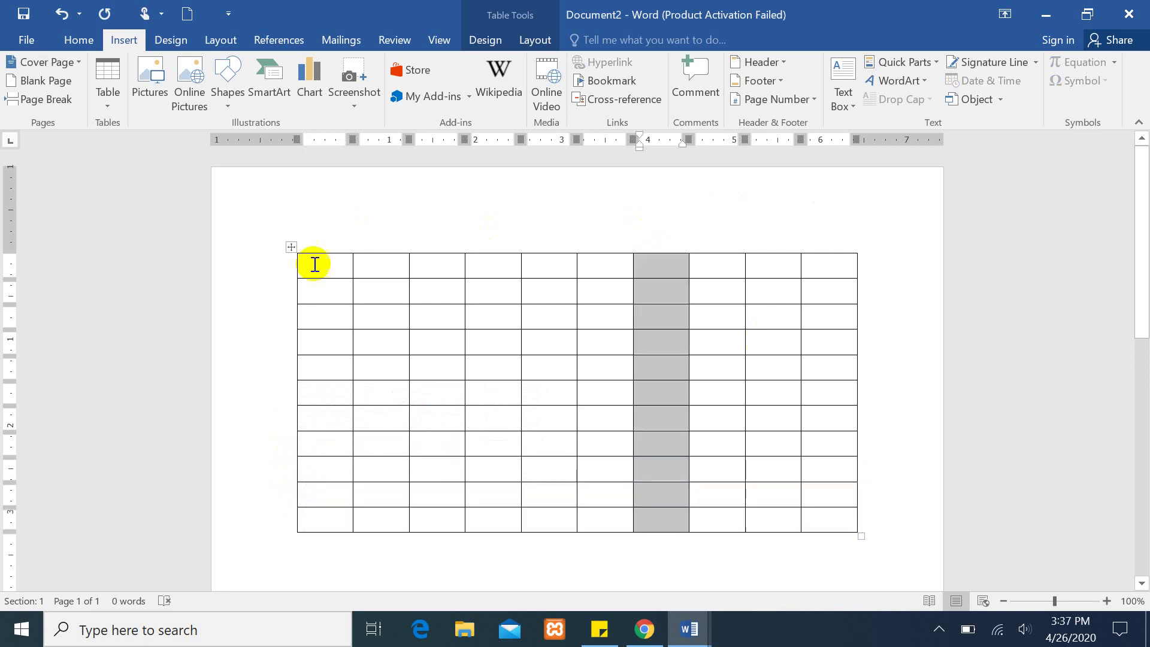
left_click(407, 257)
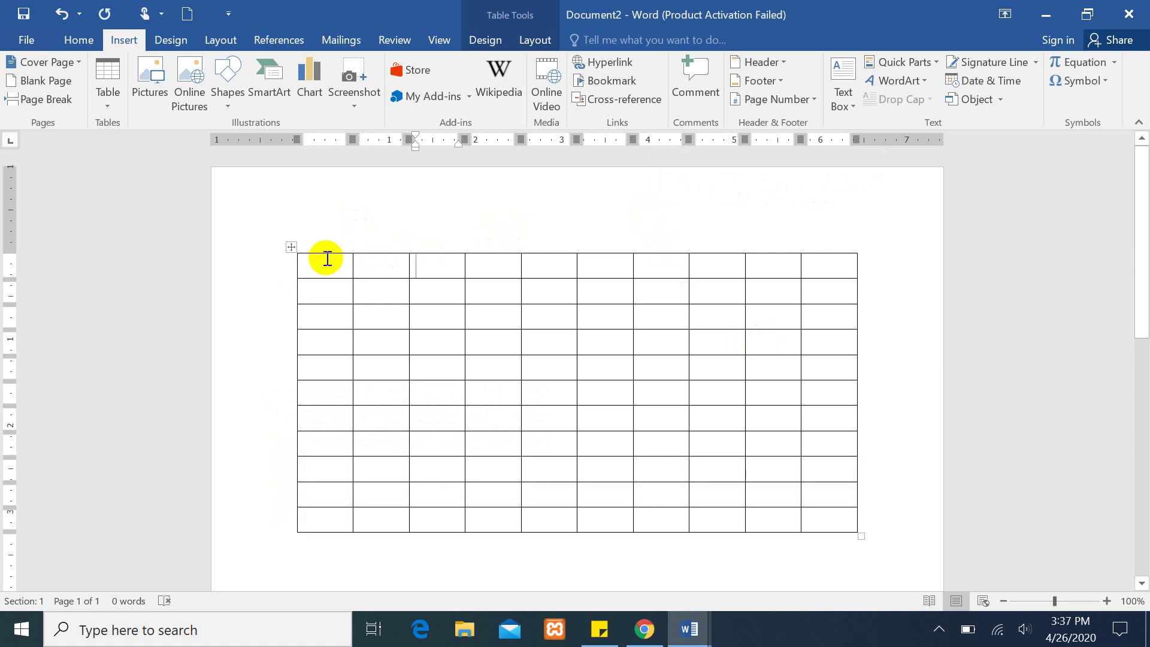
left_click(327, 259)
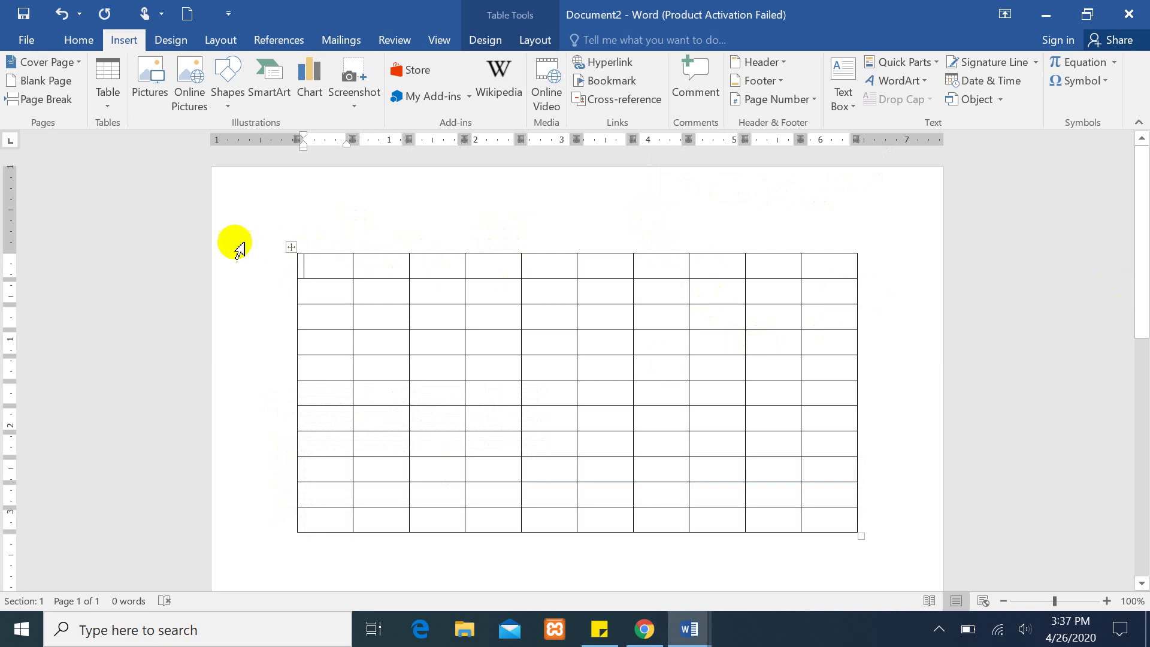
left_click(291, 247)
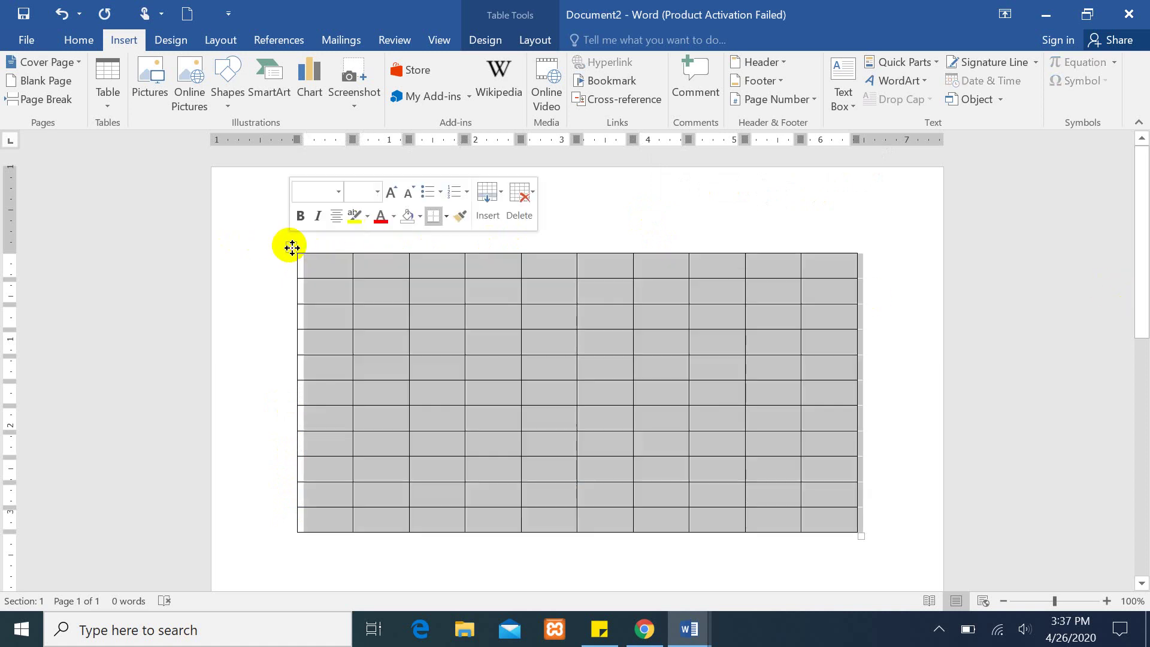
left_click(507, 350)
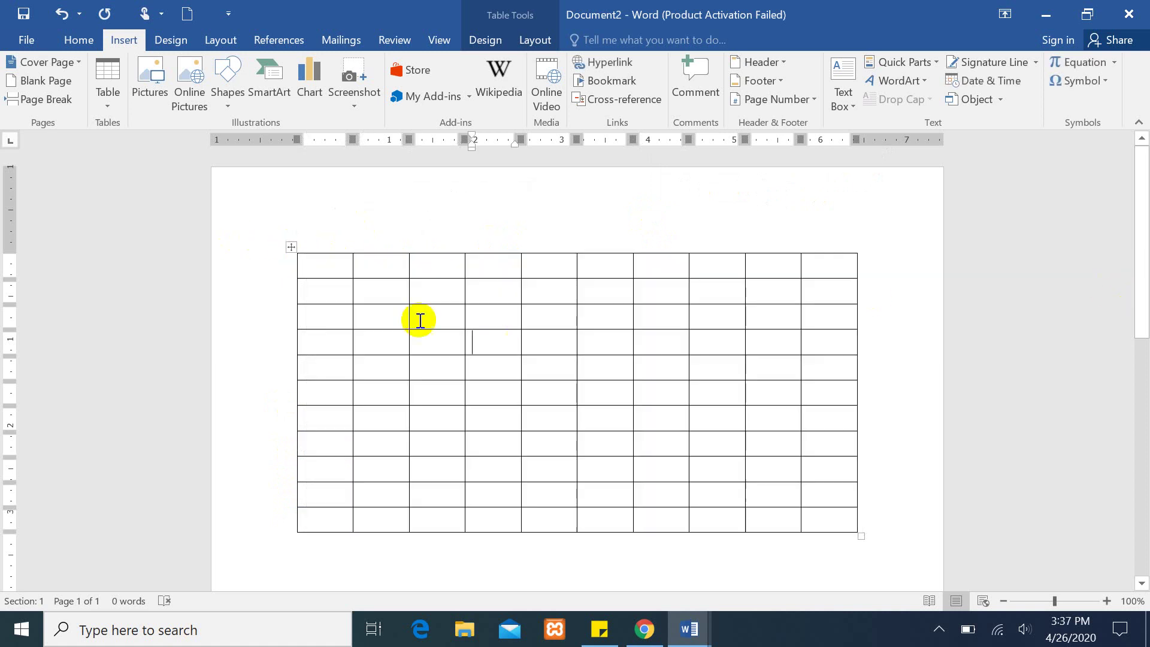
left_click(338, 260)
type("han")
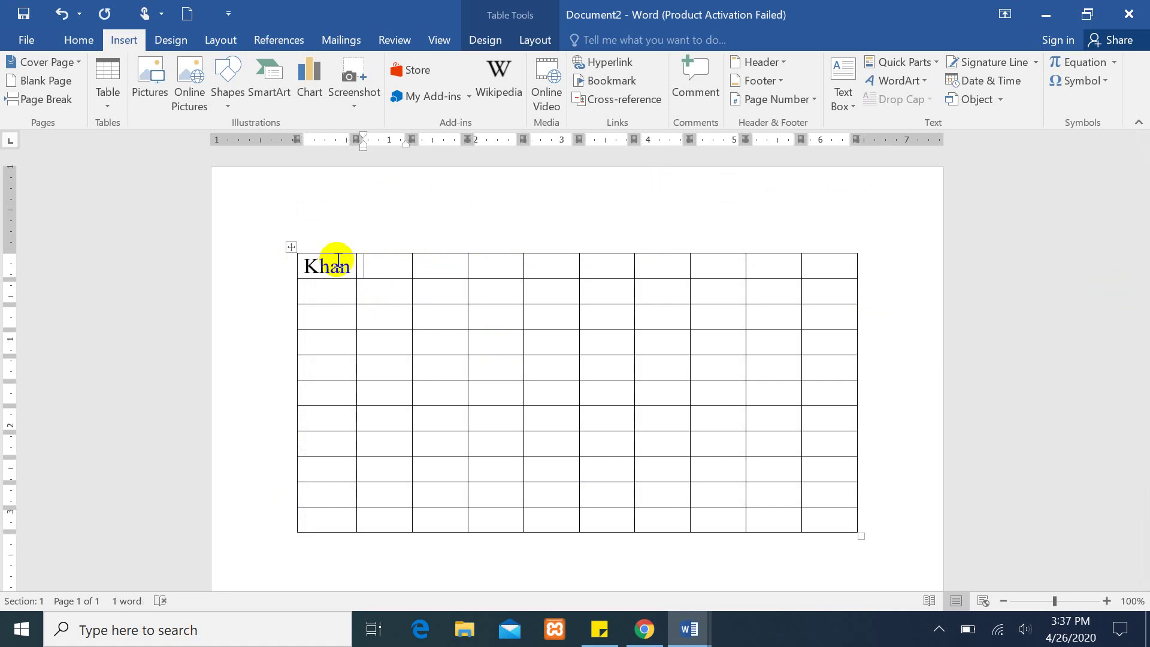
type(" khan ")
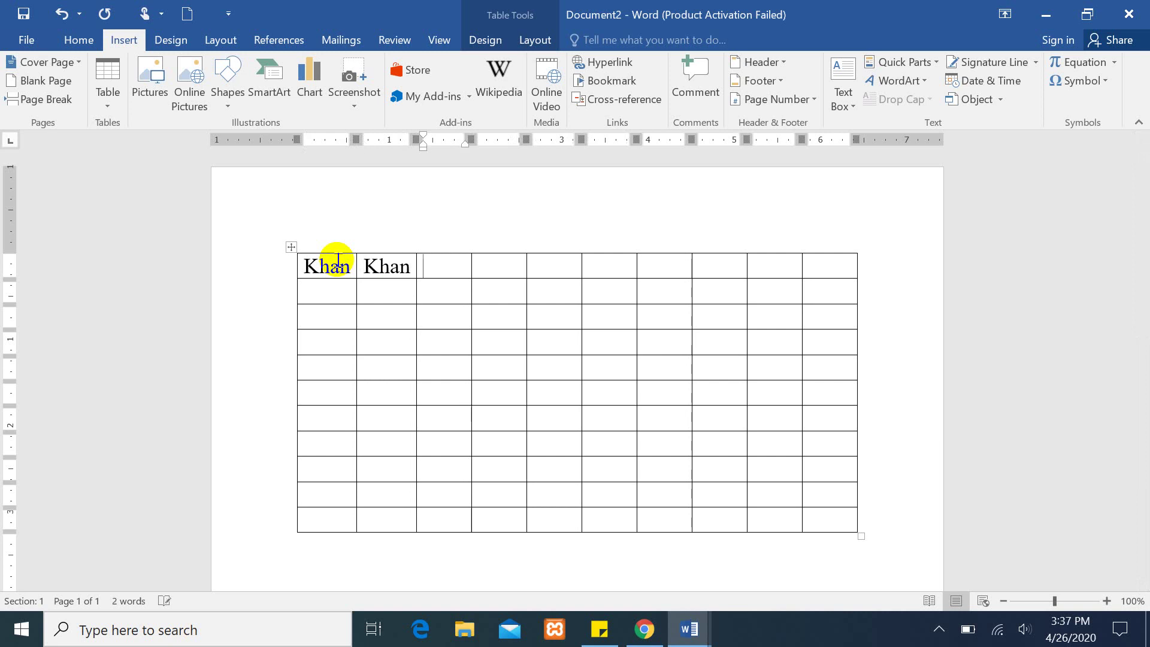
type("n")
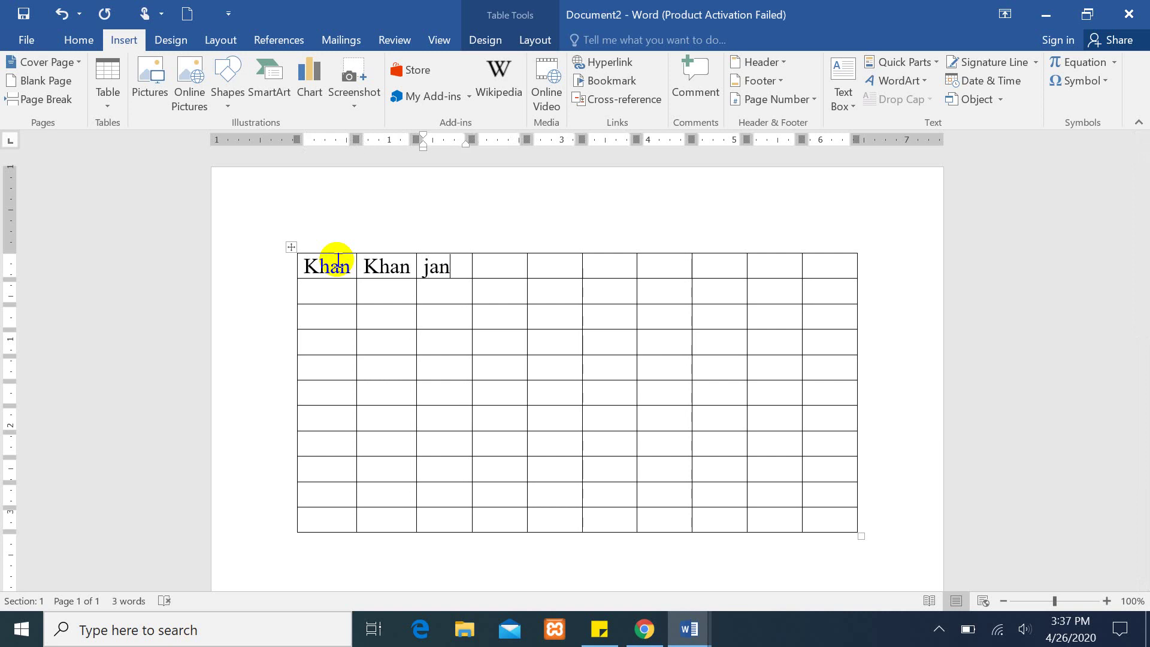
key("Tab")
key("ctrl+z")
key("ctrl+z")
key("ctrl+z")
key("ctrl+z")
key("ctrl+z")
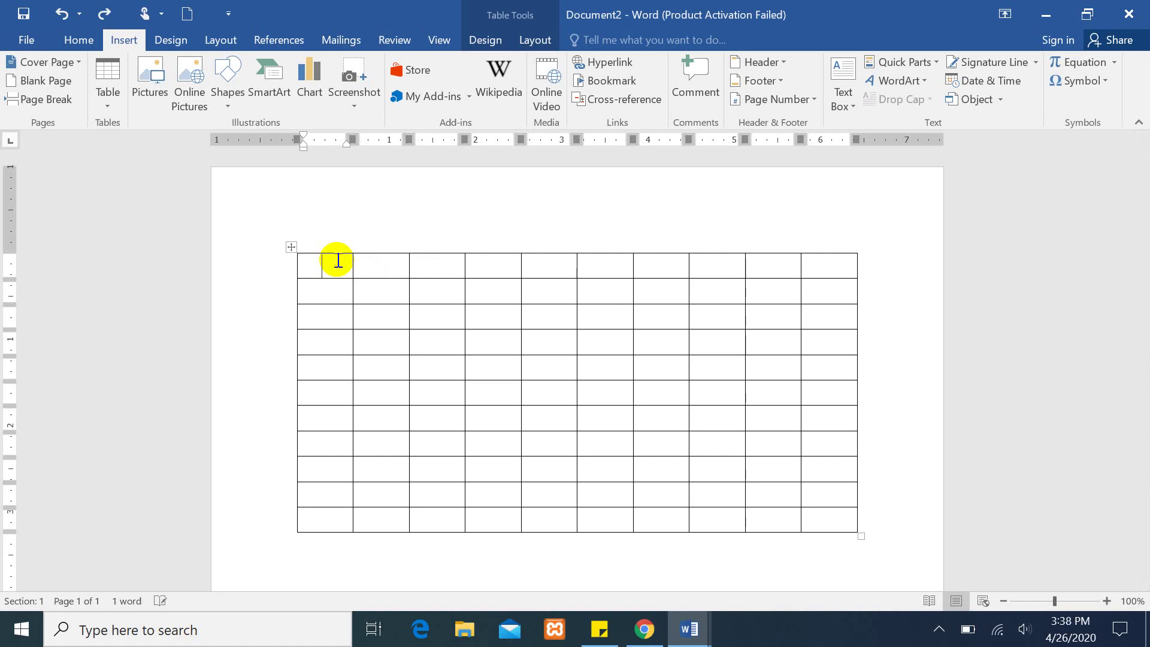
Select the entire 10-by-11 table and delete it, leaving a blank page with 0 words.
left_click(109, 103)
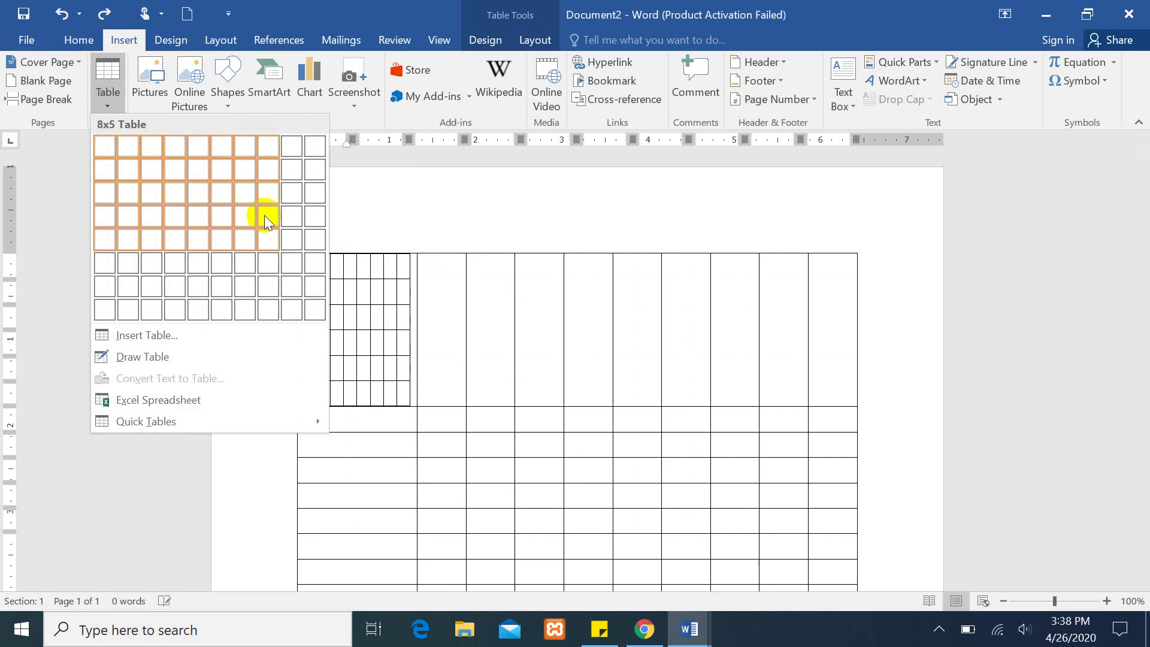
left_click(436, 202)
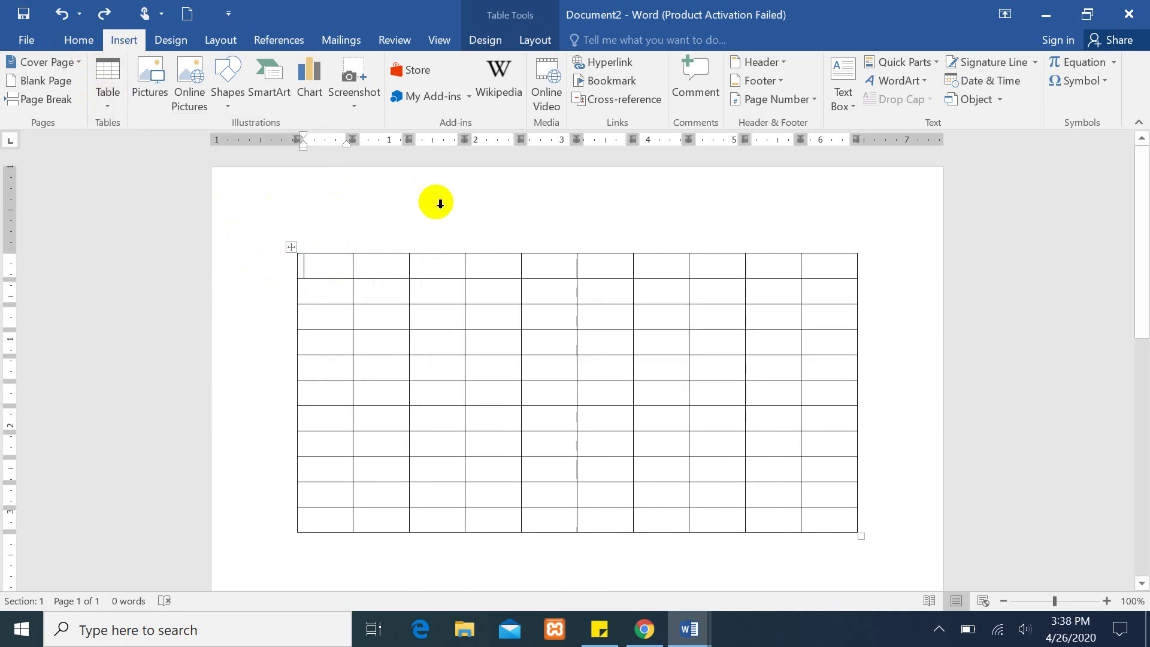
left_click(295, 247)
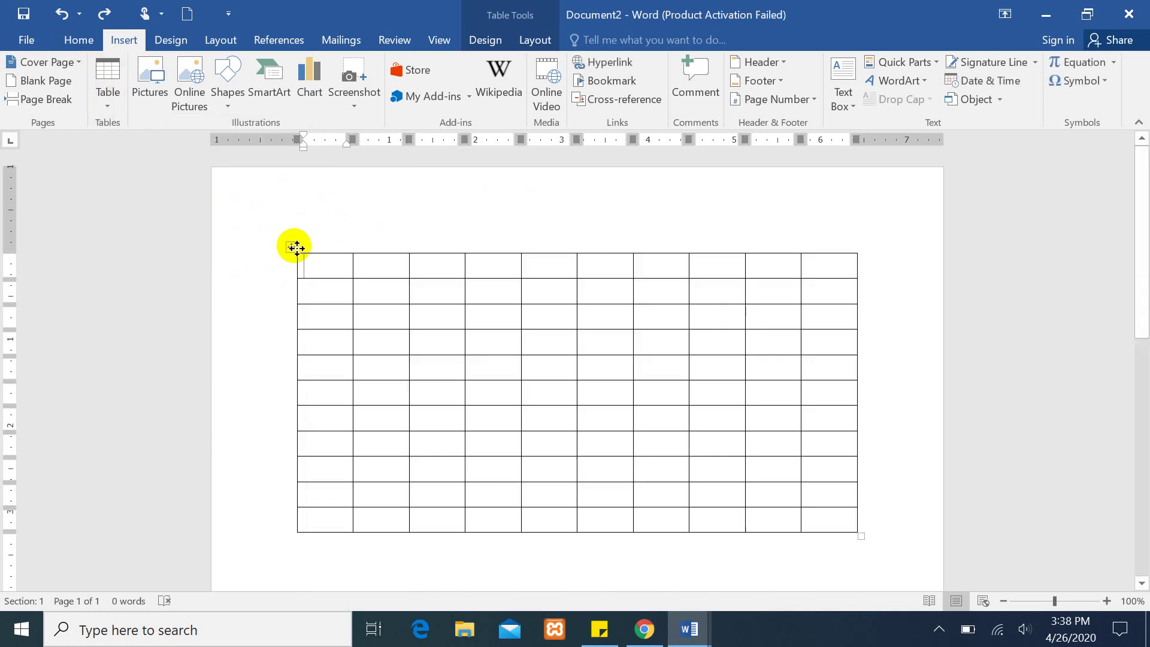
left_click(296, 247)
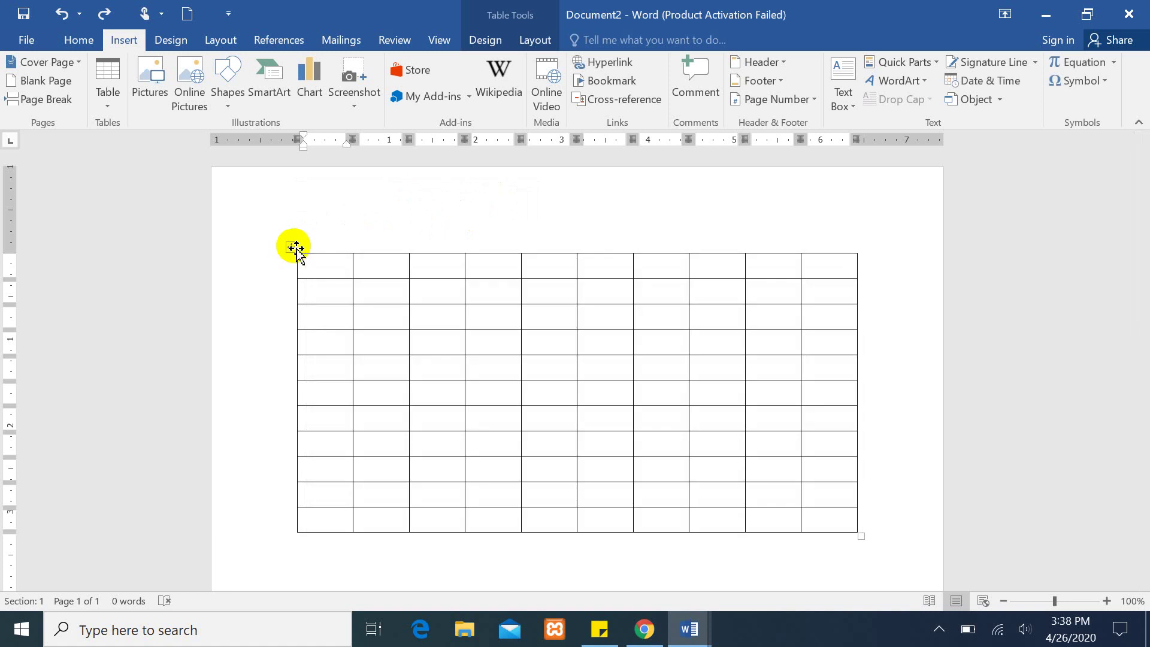
left_click(295, 247)
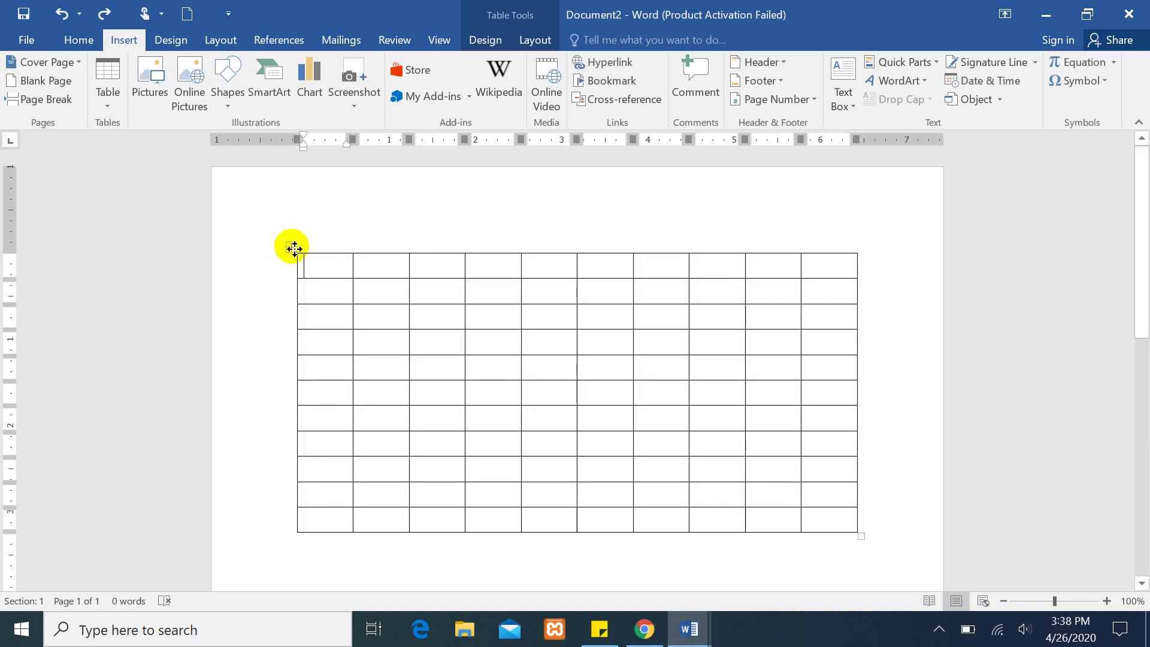
left_click(264, 331)
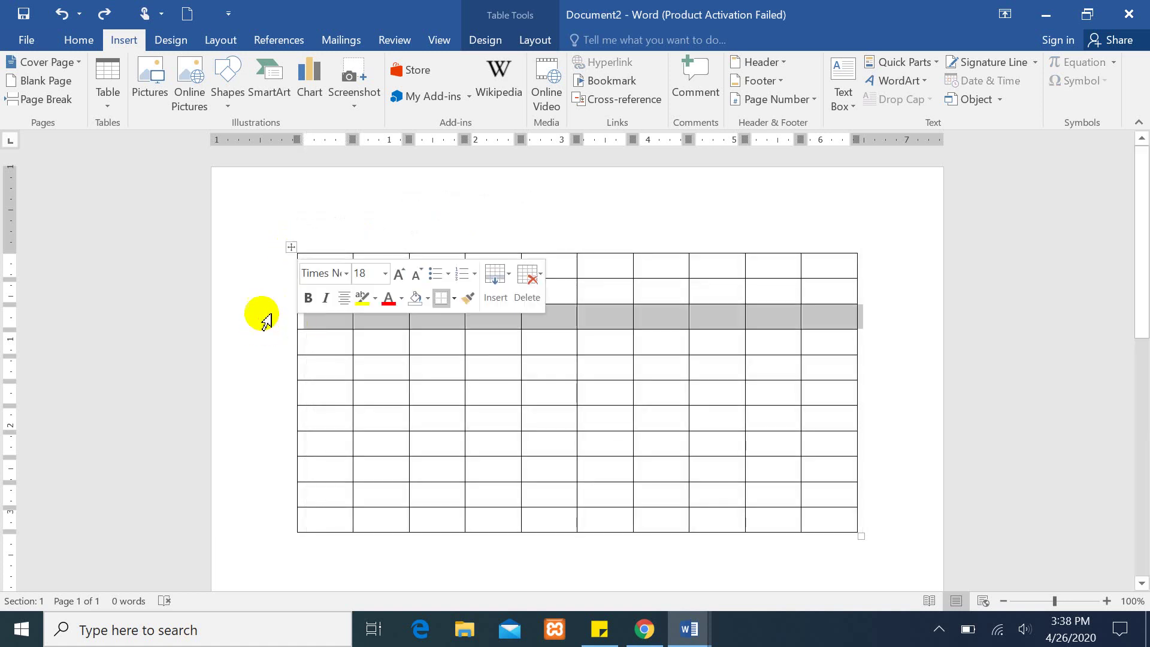
left_click(293, 247)
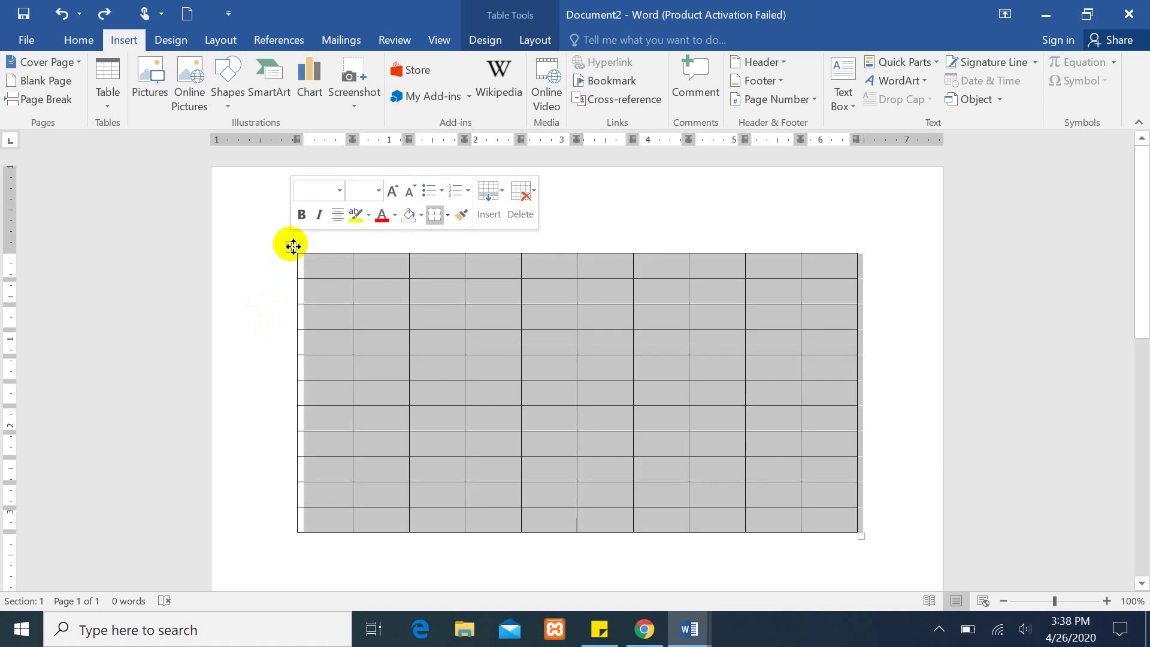
left_click(294, 247)
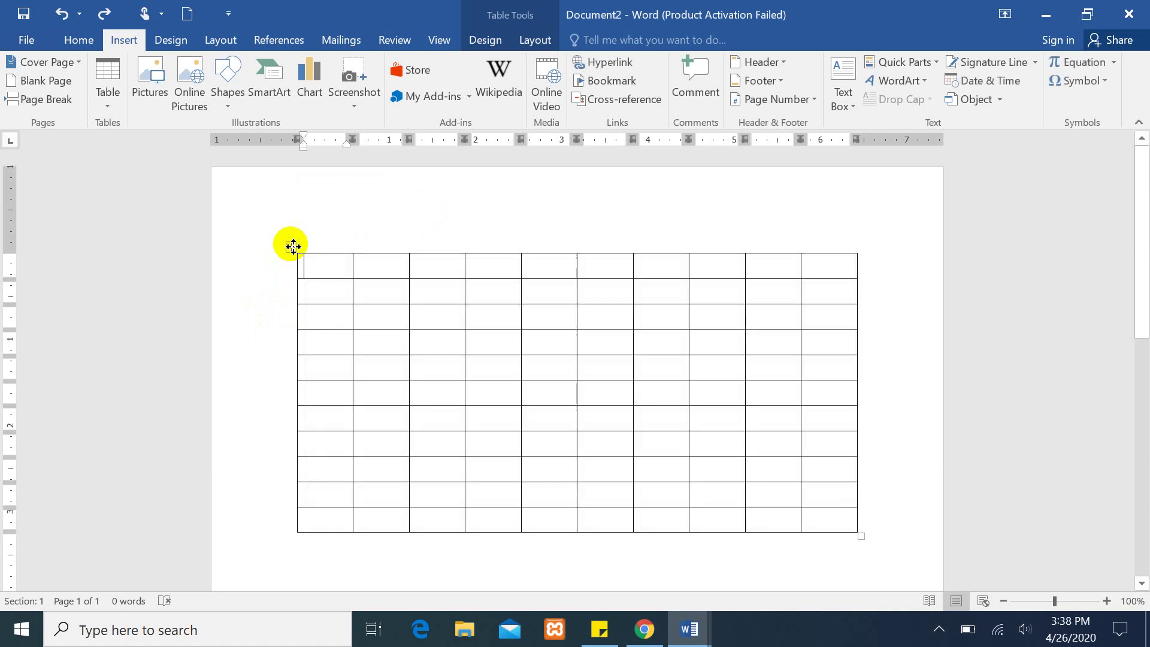
left_click(894, 496)
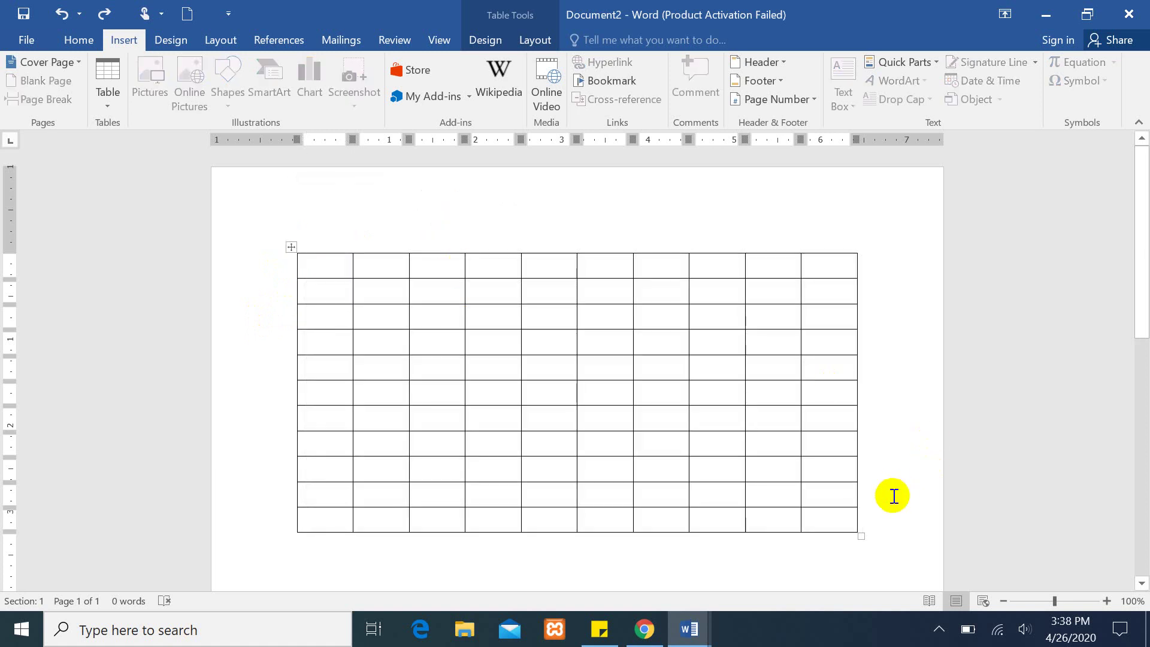
left_click_drag(876, 526, 264, 262)
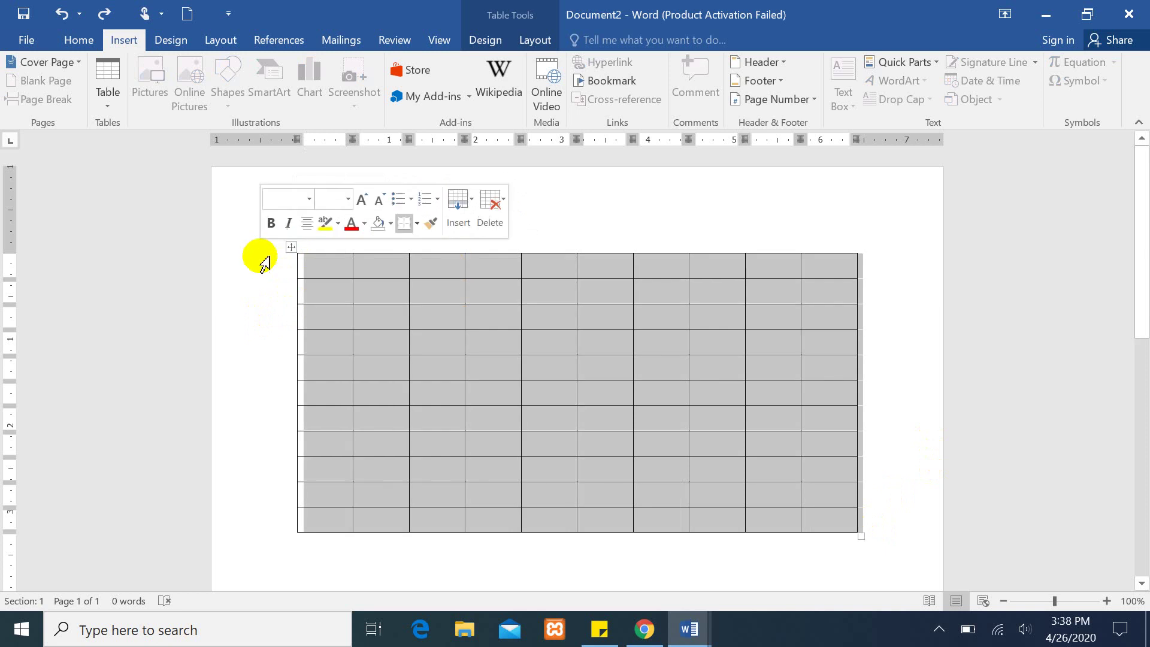
key("BackSpace")
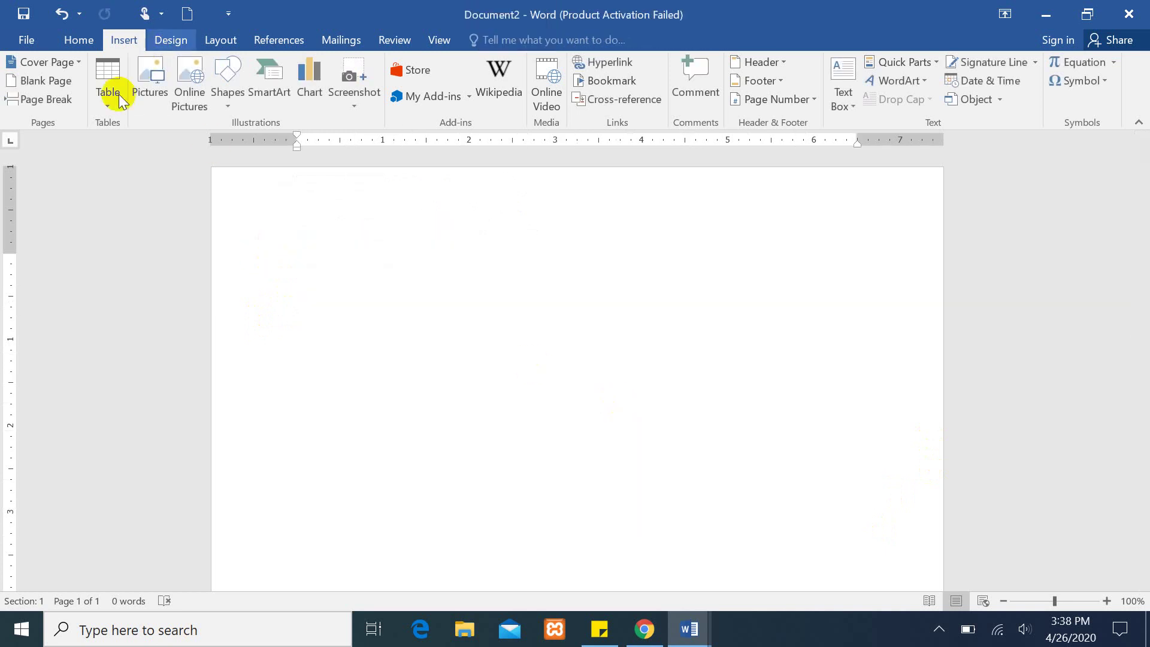
Insert a 20-column, 90-row table, scroll through its pages, then undo it.
left_click(106, 100)
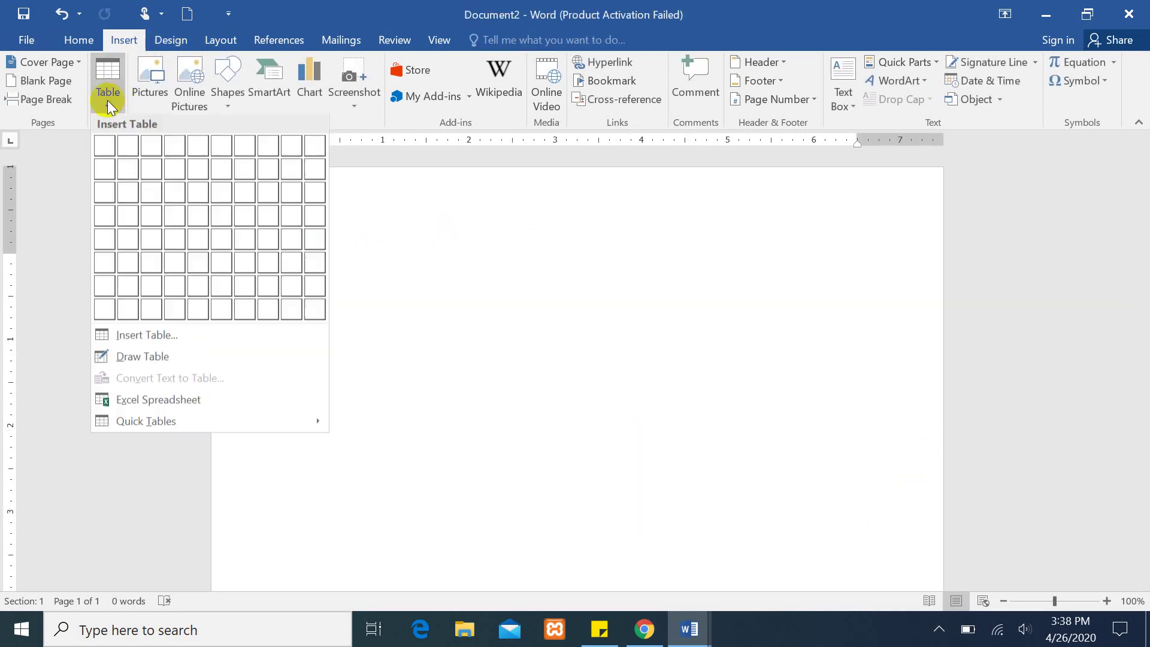
left_click(139, 338)
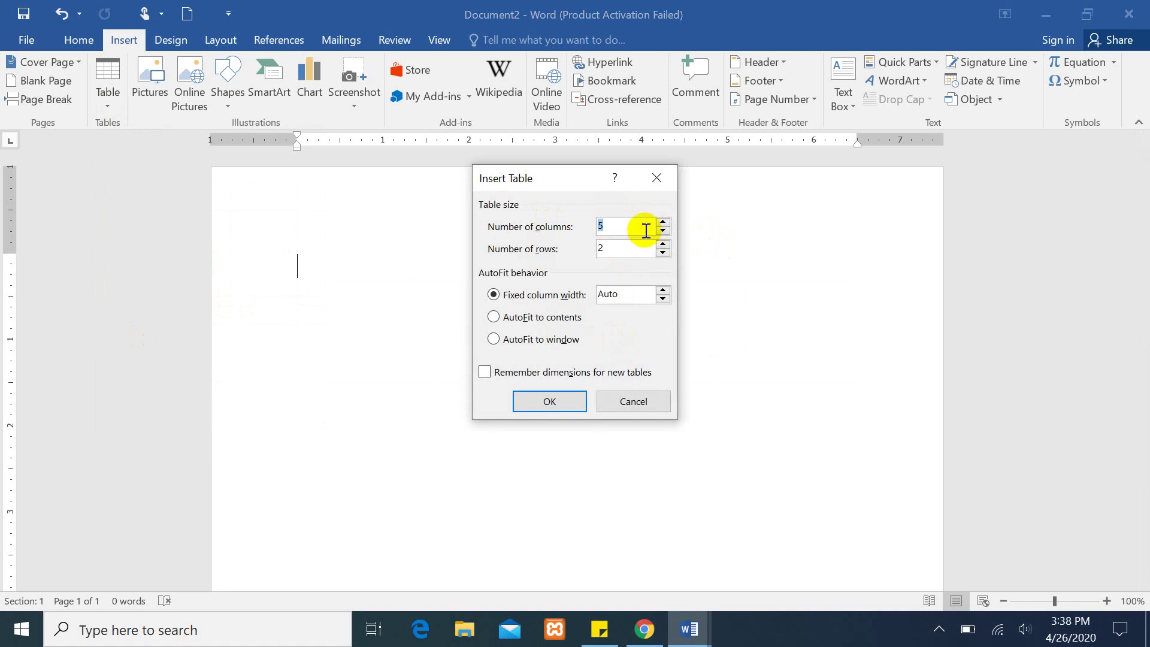
key("BackSpace")
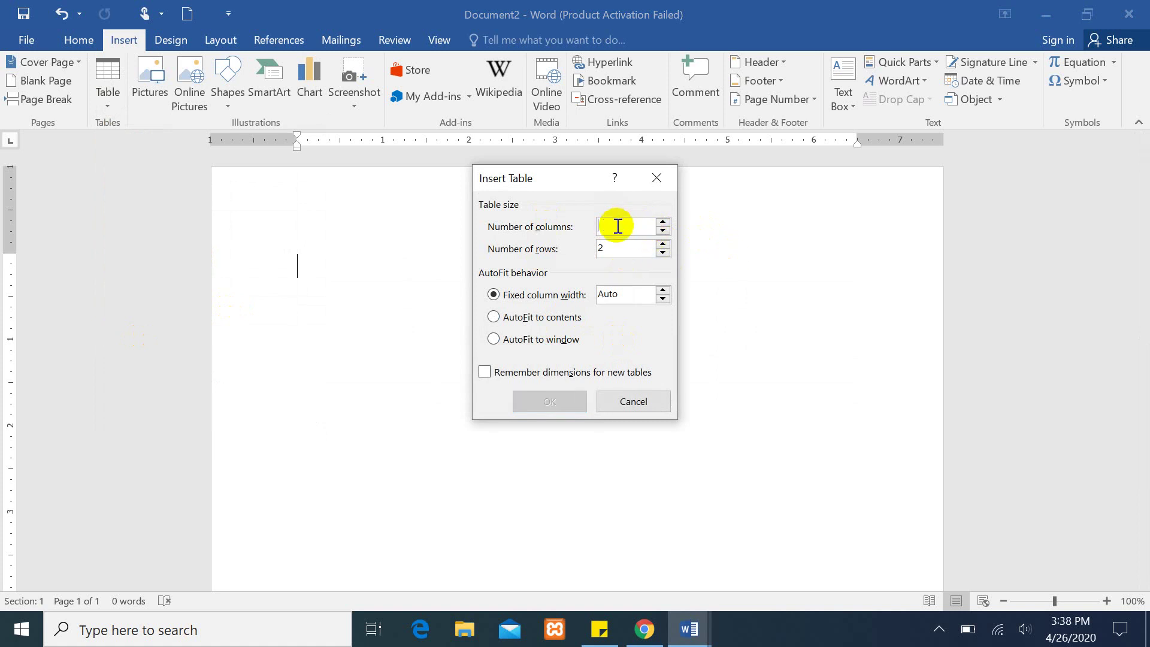
type("20")
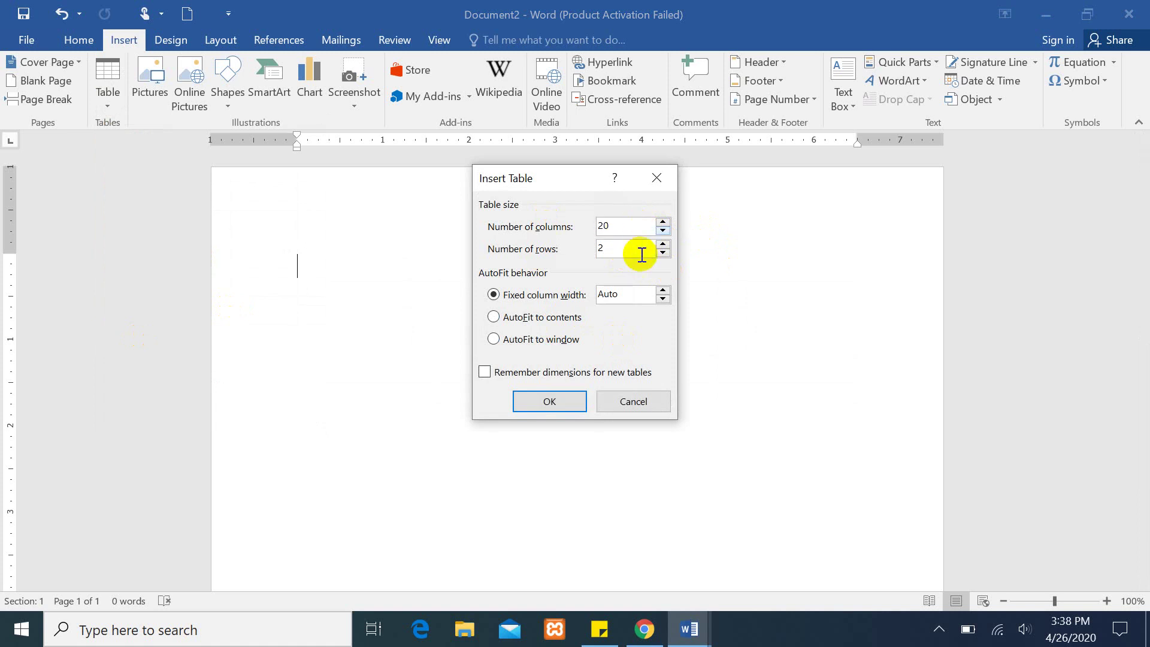
left_click(619, 250)
key("BackSpace")
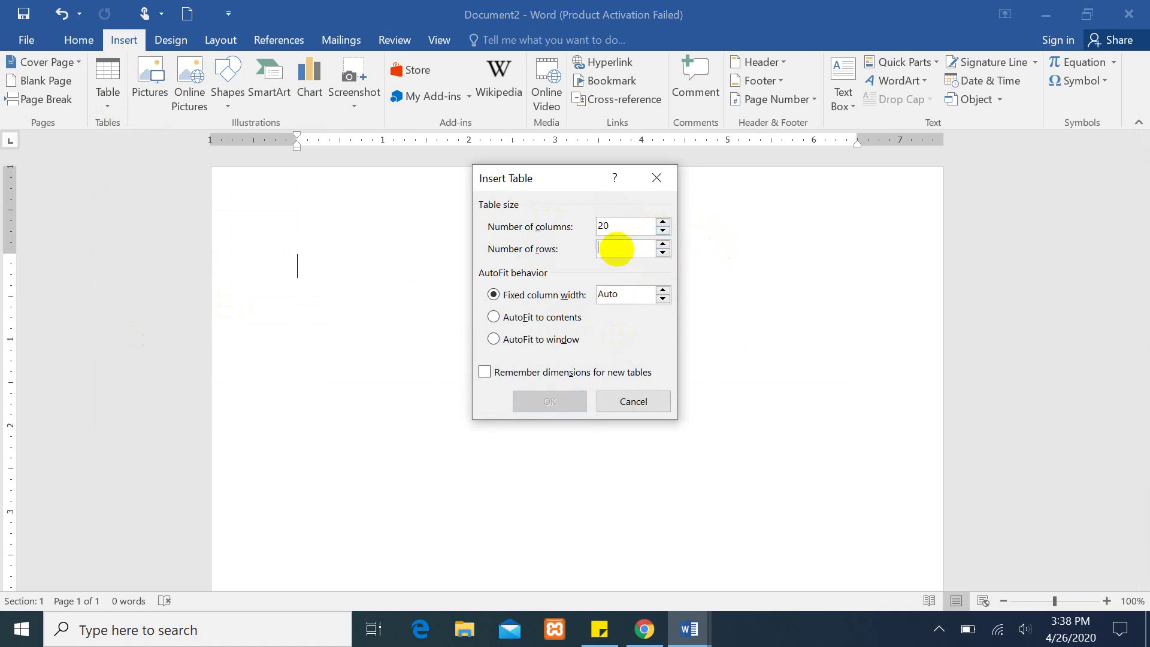
type("90")
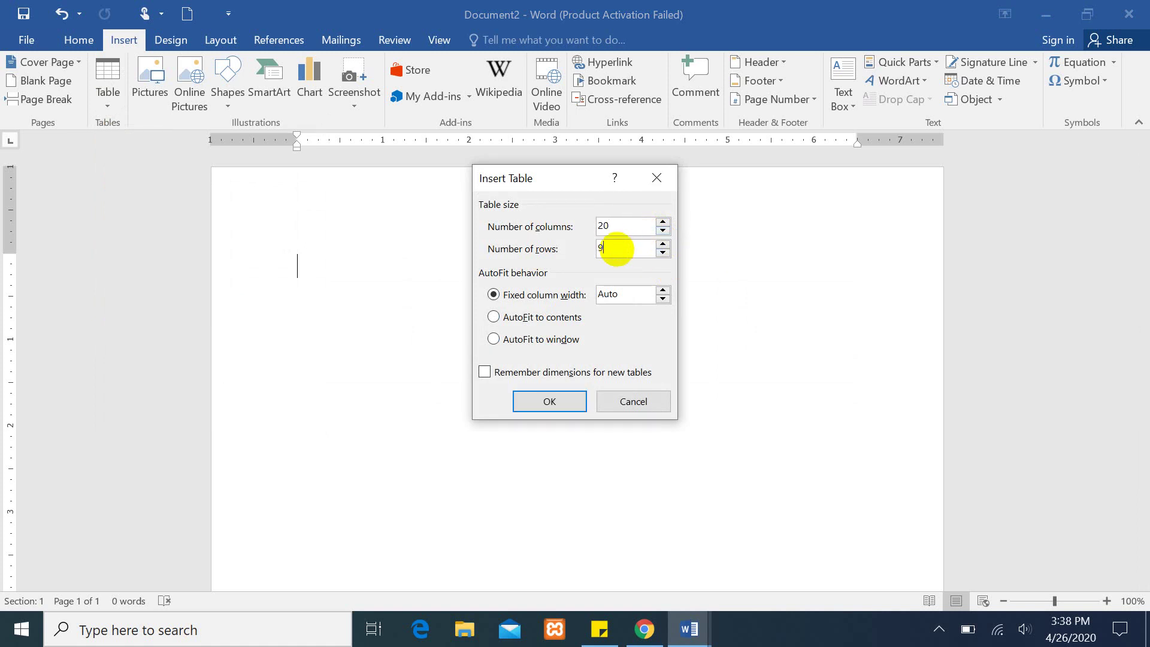
left_click(550, 402)
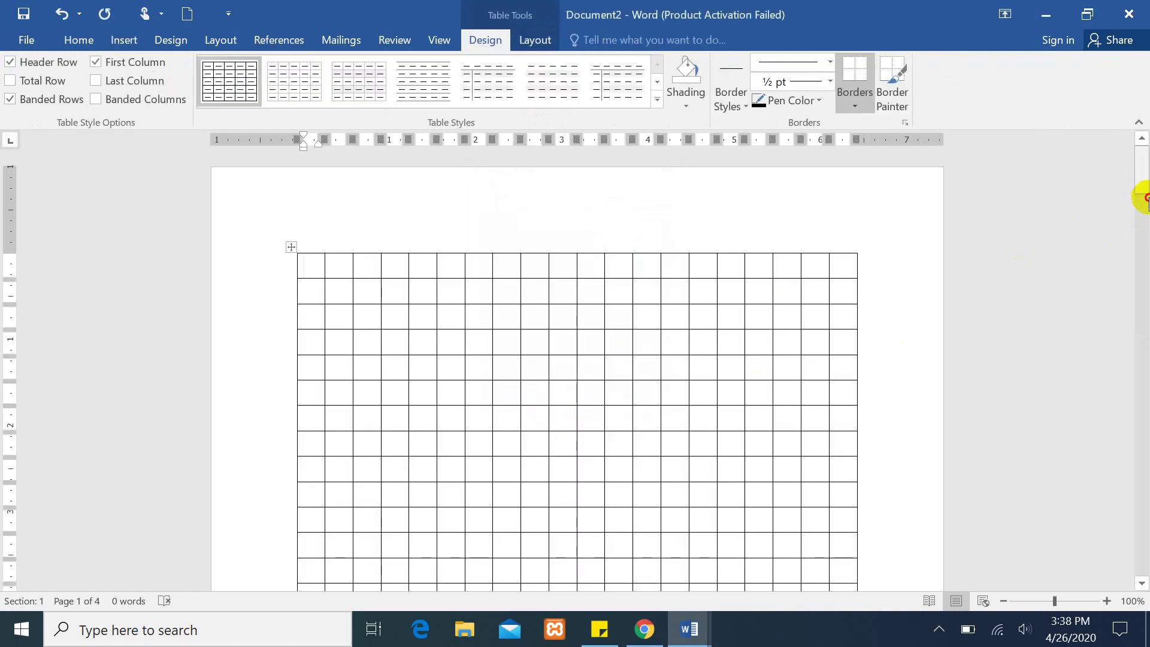
mouse_move(1146, 198)
left_mouse_down()
mouse_move(1145, 518)
mouse_move(1141, 72)
left_mouse_up()
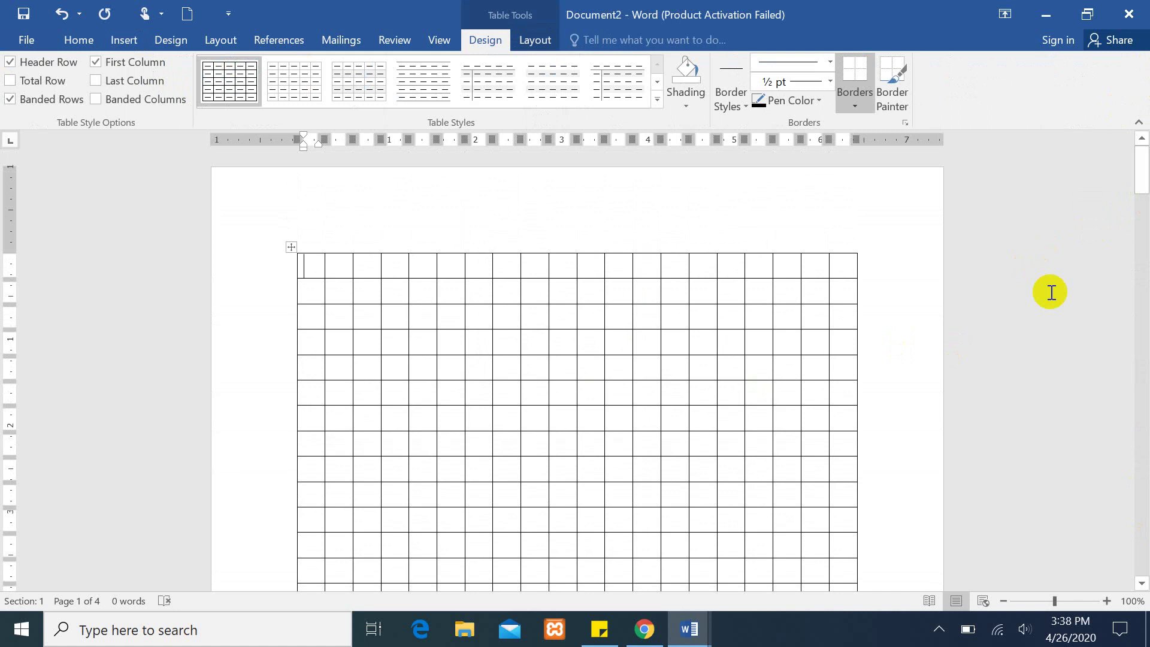
key("ctrl+z")
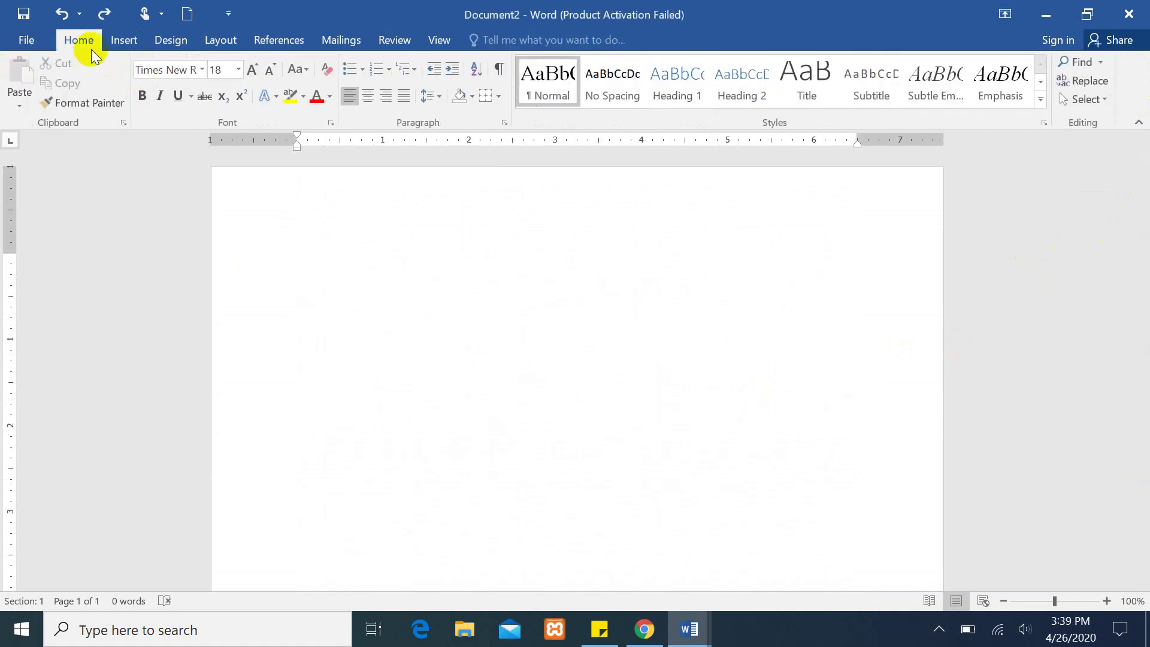
left_click(114, 45)
left_click(109, 103)
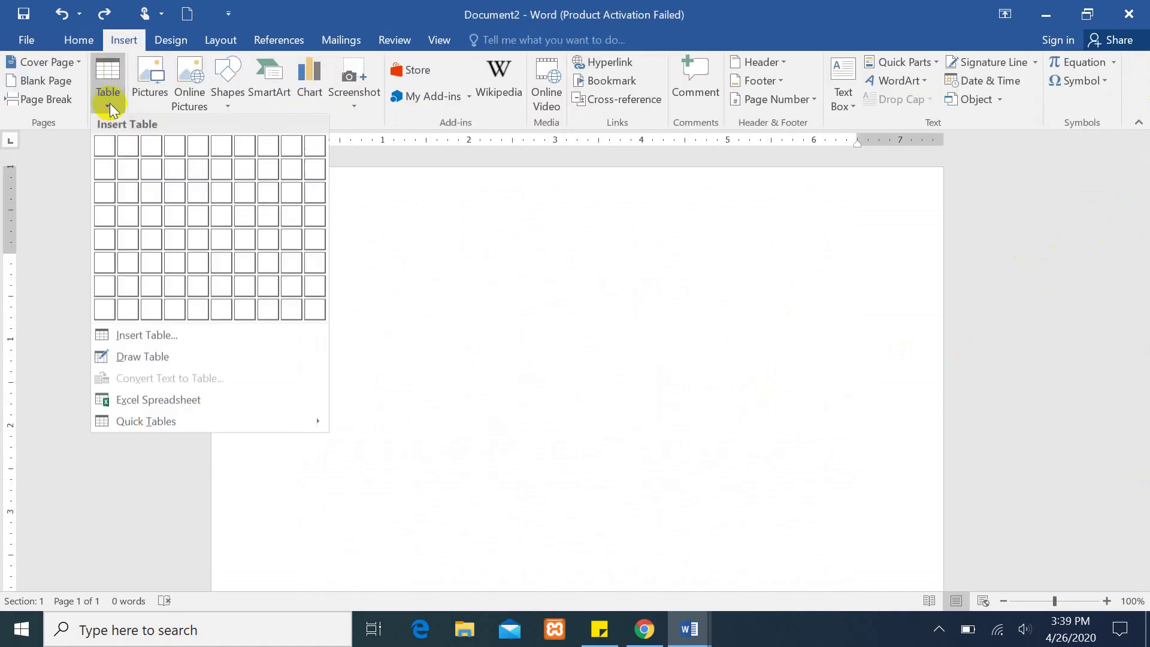
left_click(182, 338)
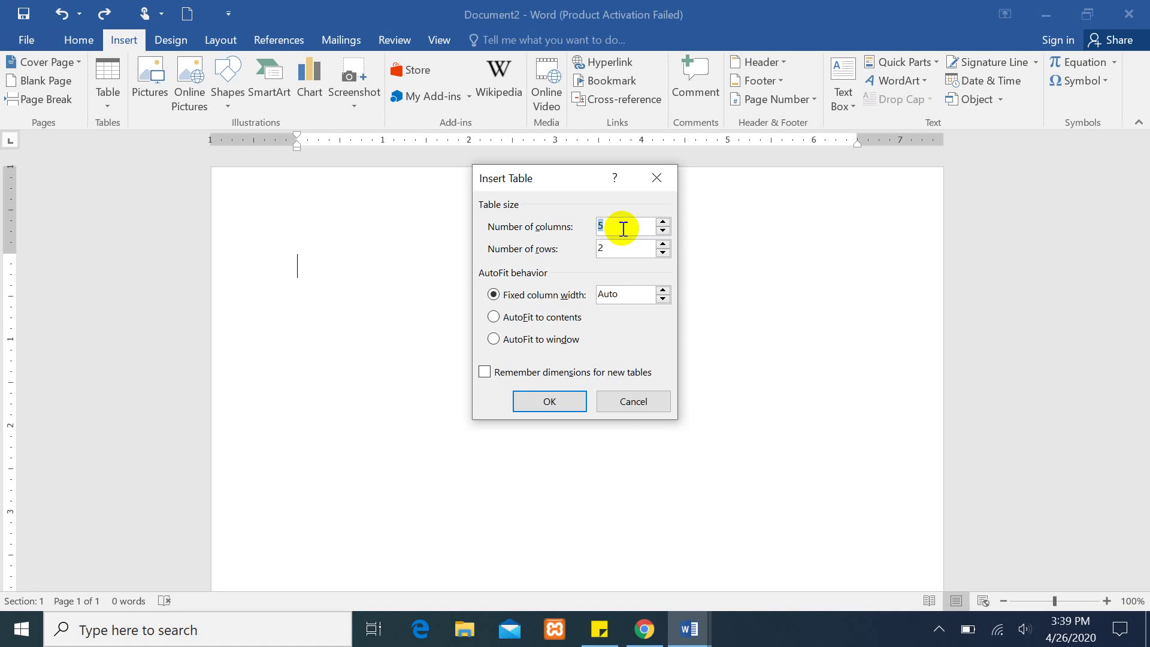
key("BackSpace")
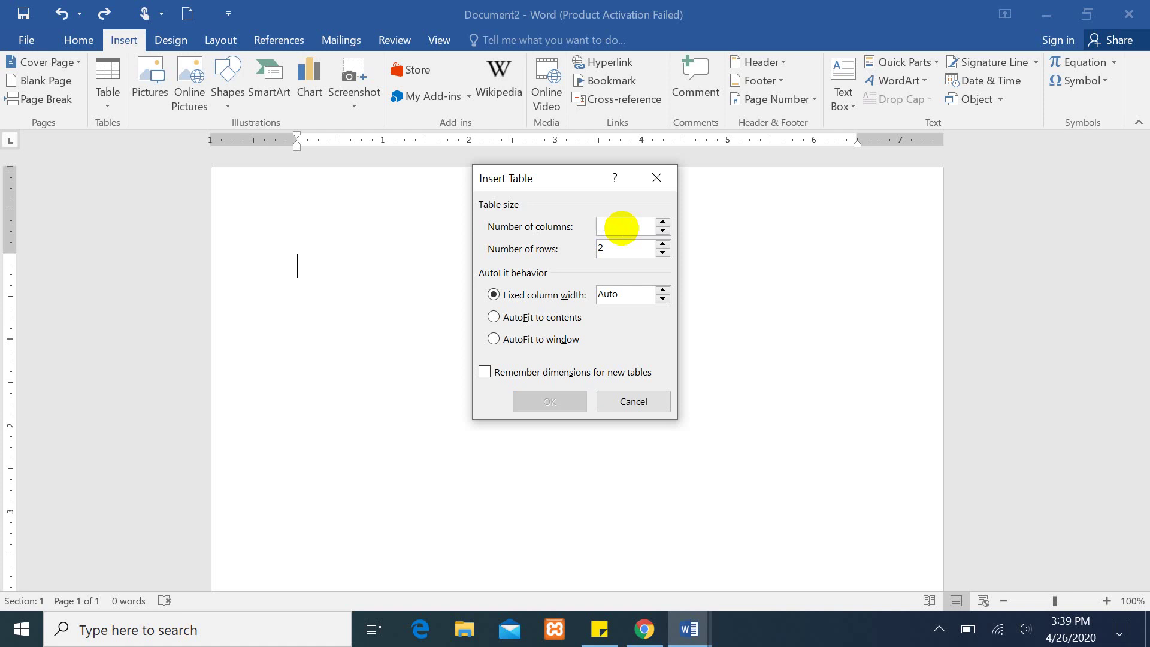
type("15")
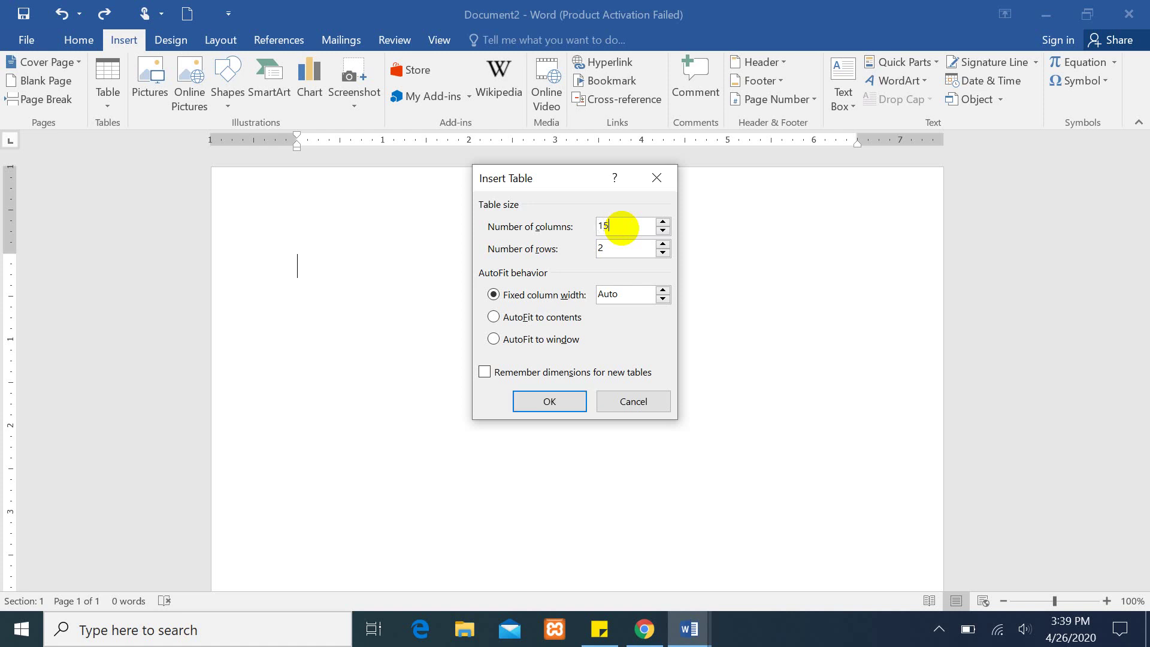
key("BackSpace")
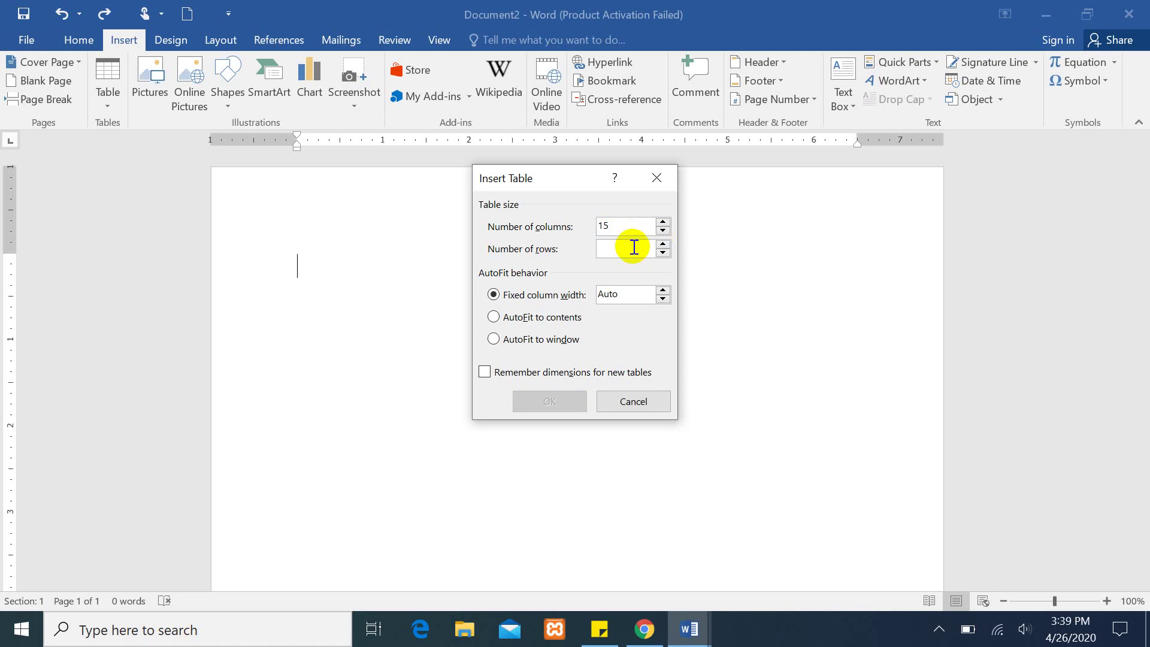
type("13")
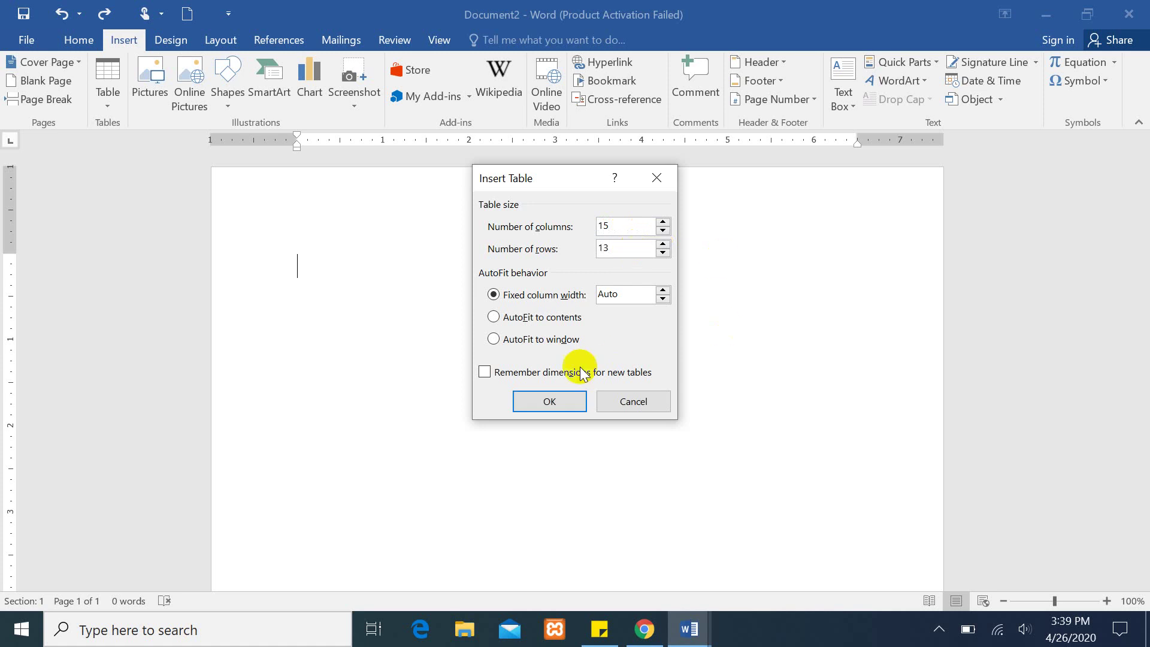
left_click(543, 403)
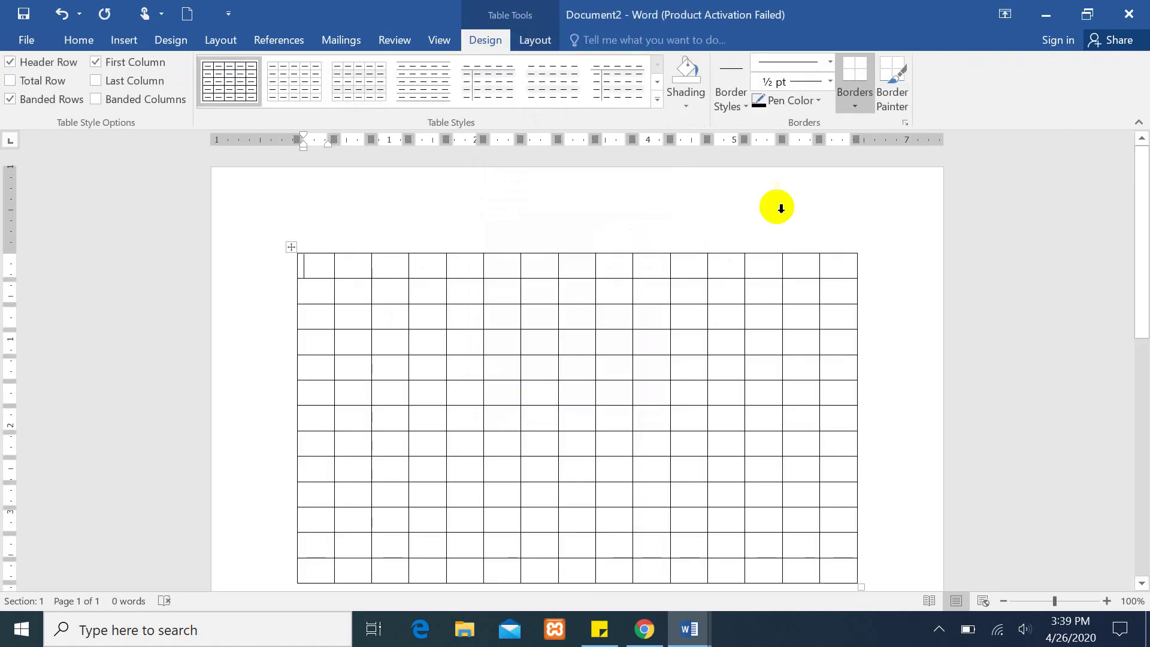
left_click_drag(1144, 324, 1143, 174)
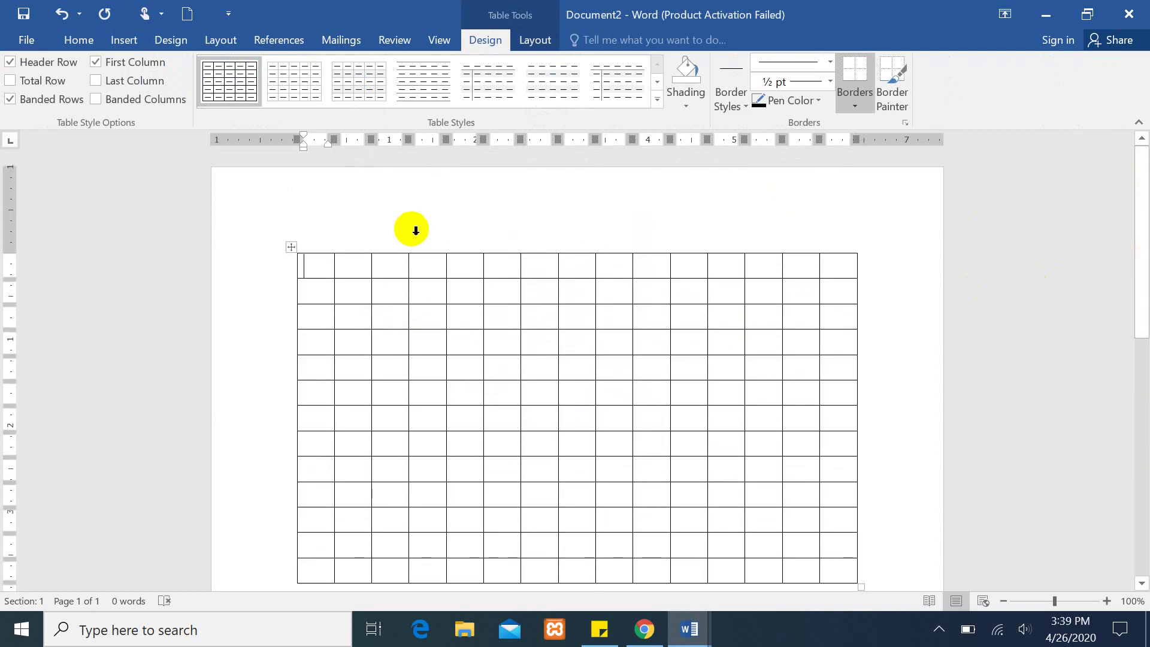
key("ctrl+z")
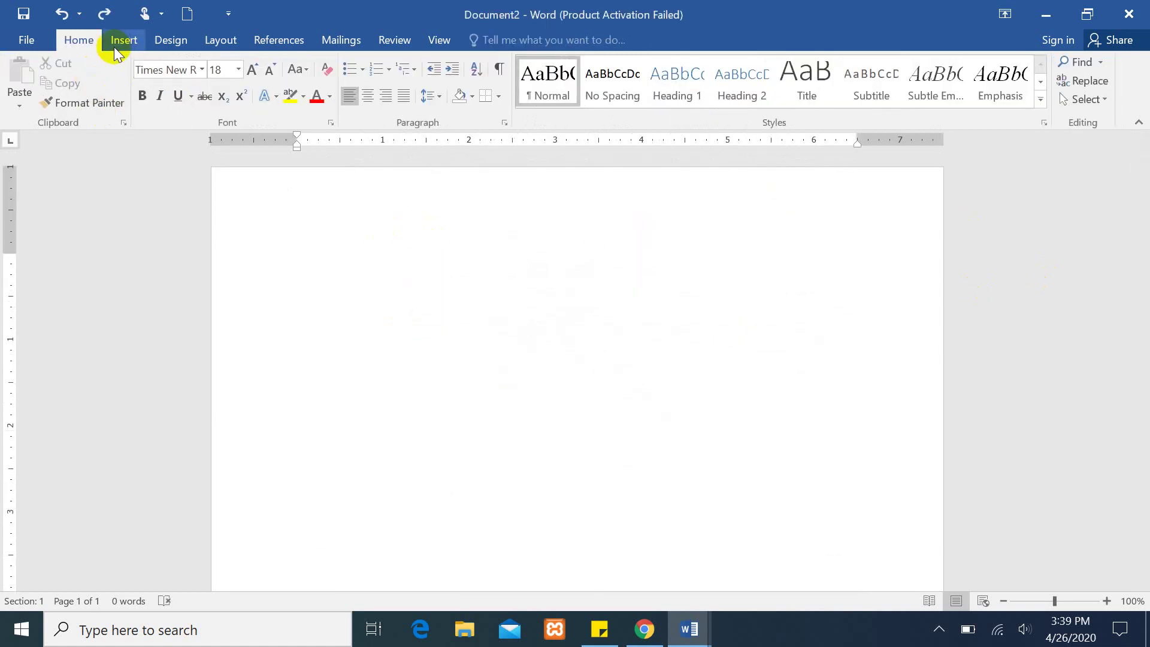
left_click(118, 45)
left_click(107, 102)
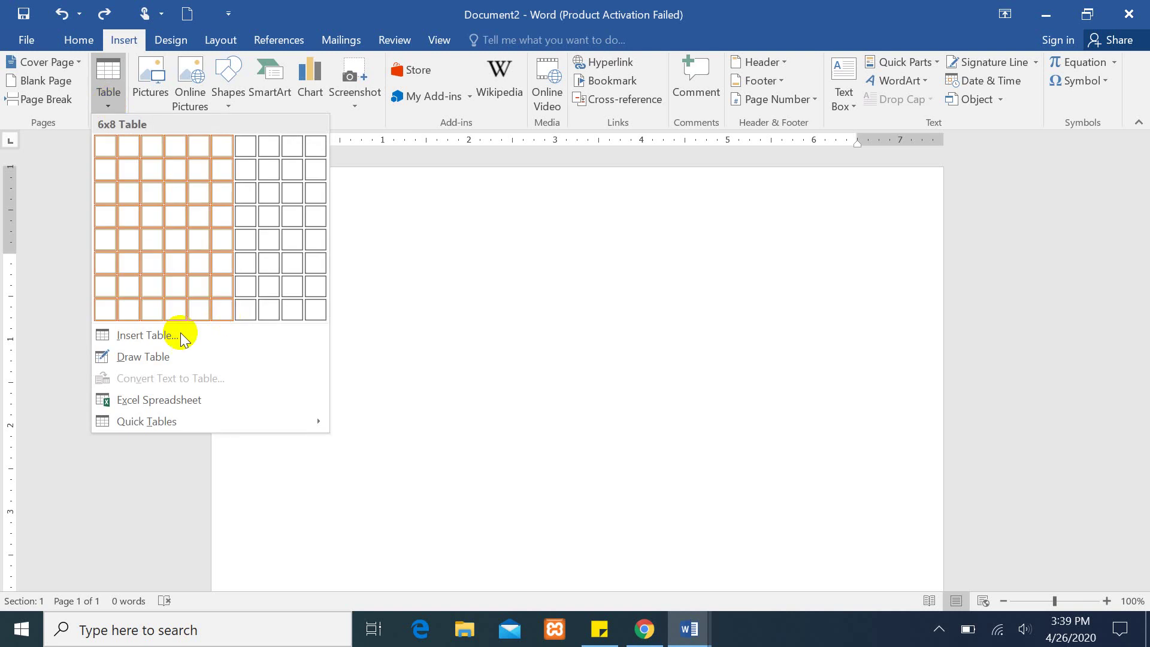
left_click(183, 338)
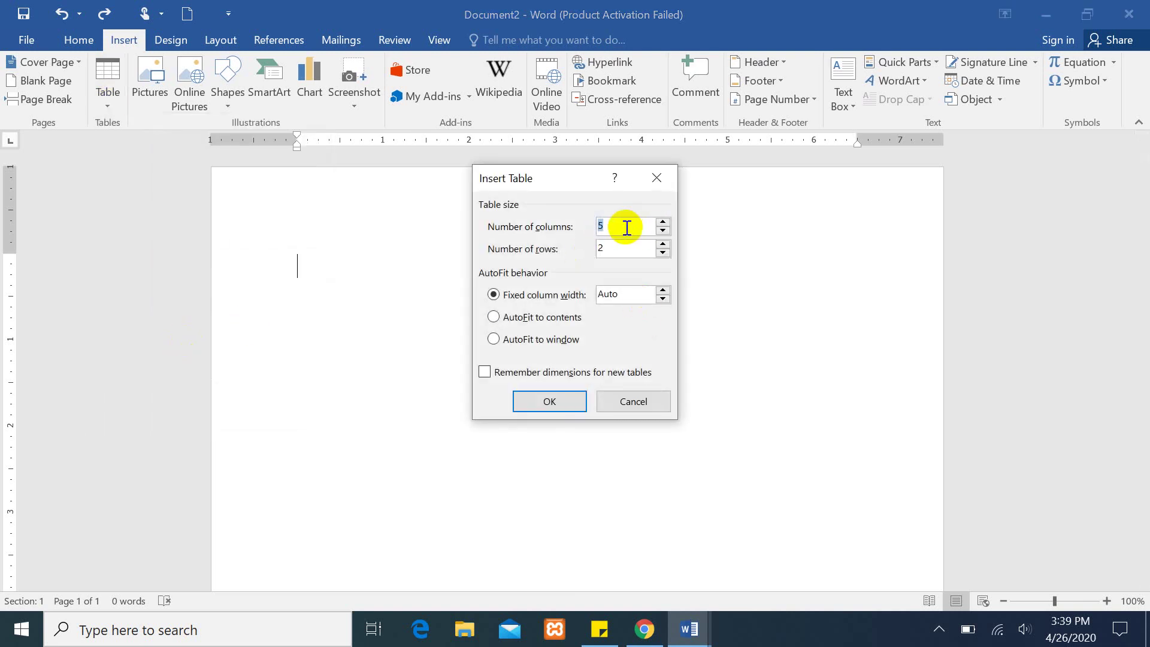
left_click(664, 296)
left_click(662, 288)
left_click(662, 289)
left_click(663, 288)
left_click(663, 289)
left_click(663, 289)
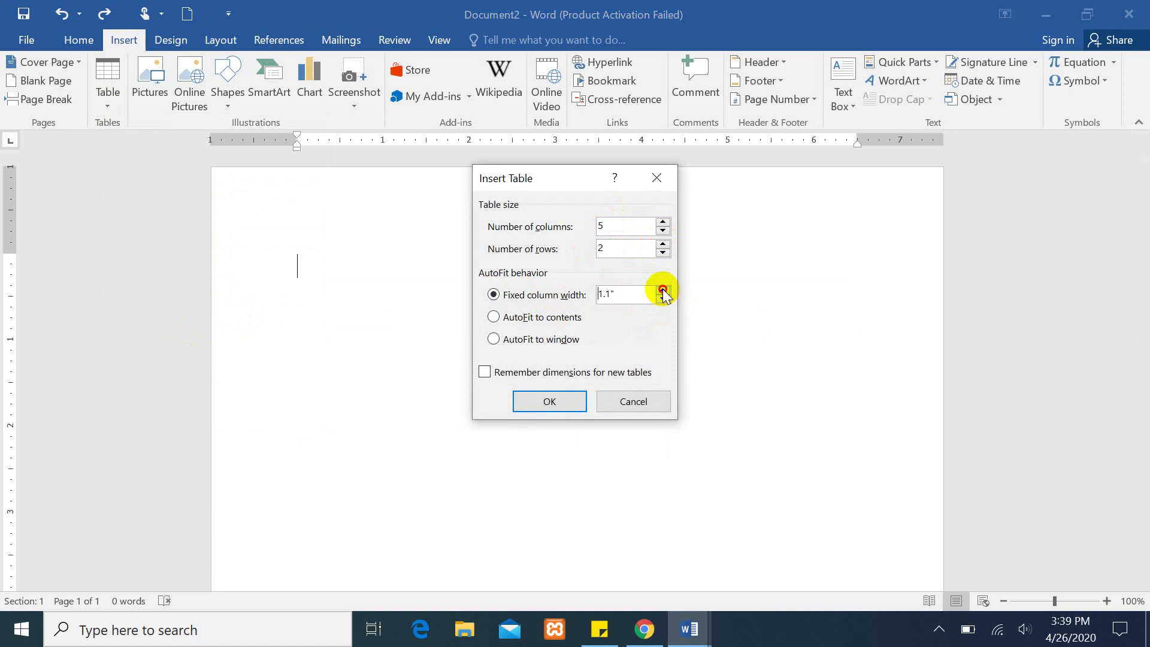
left_click(663, 288)
left_click(662, 288)
left_click(663, 288)
left_click(663, 289)
left_click(662, 289)
left_click(663, 289)
left_click(663, 289)
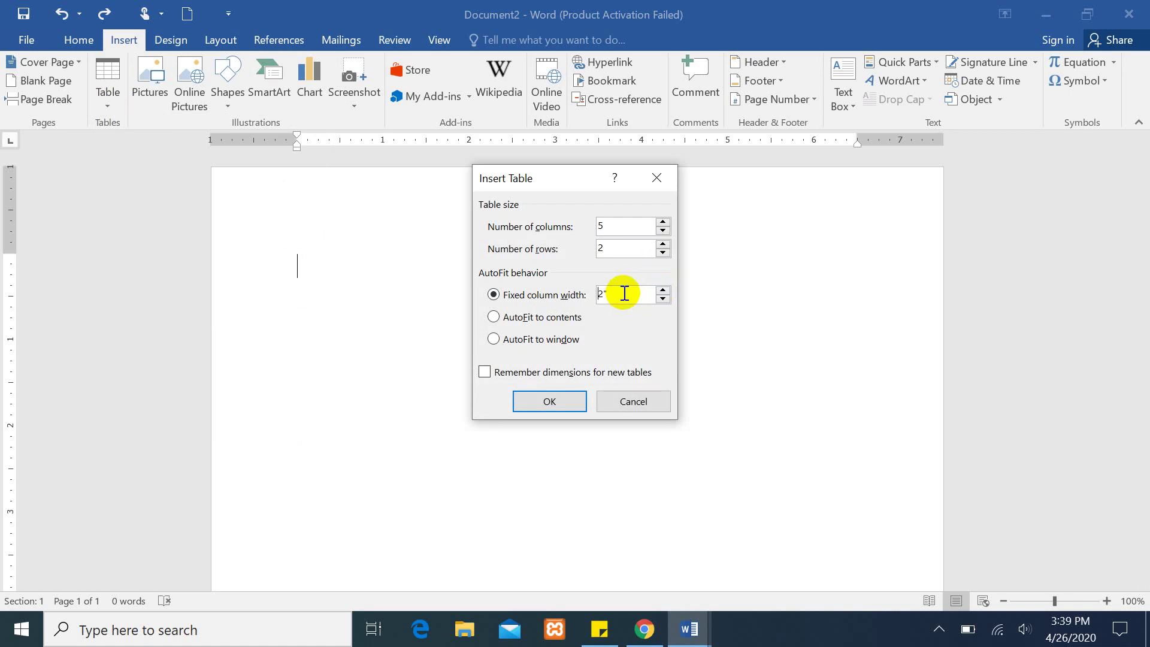
left_click(667, 291)
left_click(666, 292)
left_click(667, 291)
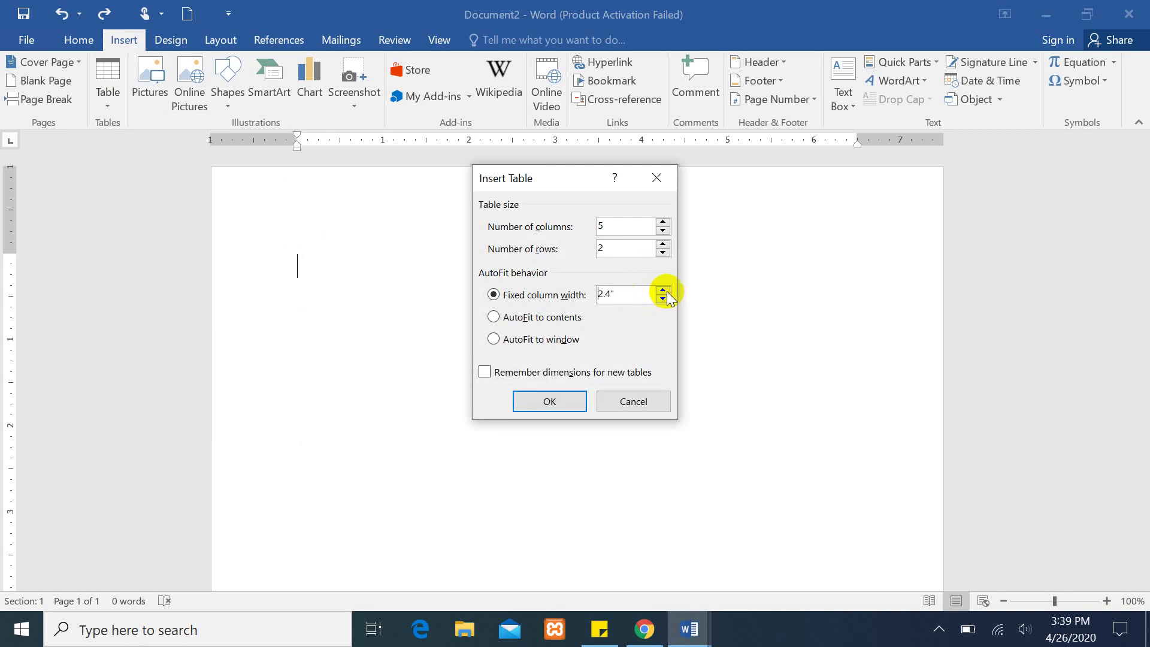
left_click(666, 291)
left_click(667, 292)
left_click(667, 292)
double_click(608, 294)
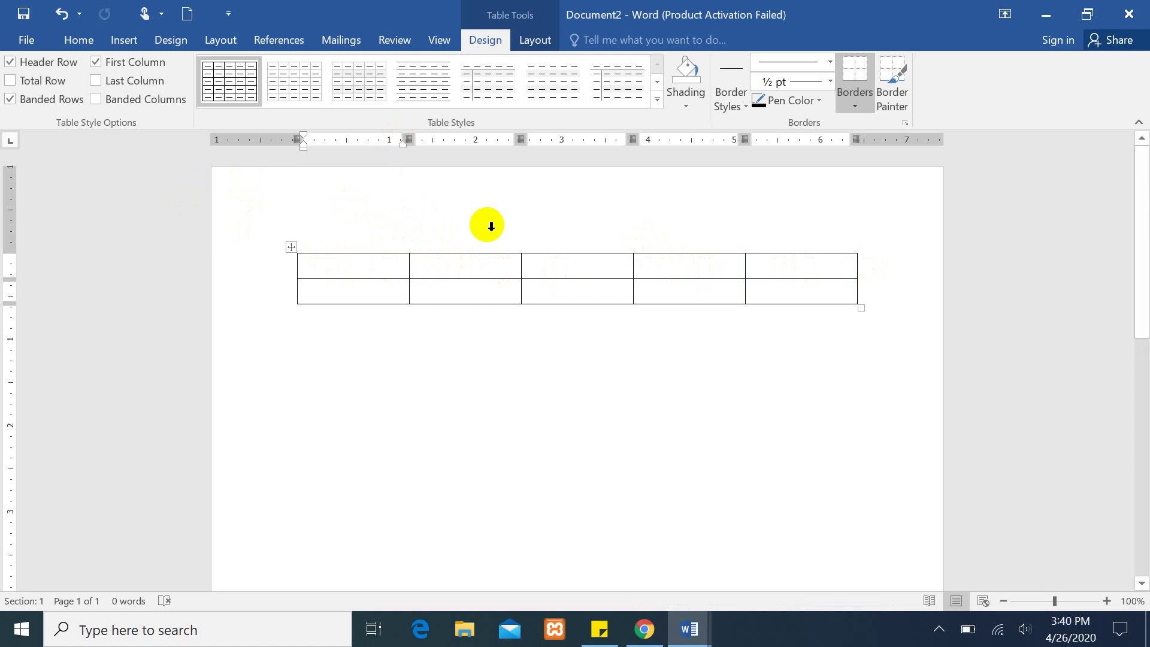
Undo the fixed-width table and insert a 5-by-2 table with AutoFit to contents.
key("ctrl+z")
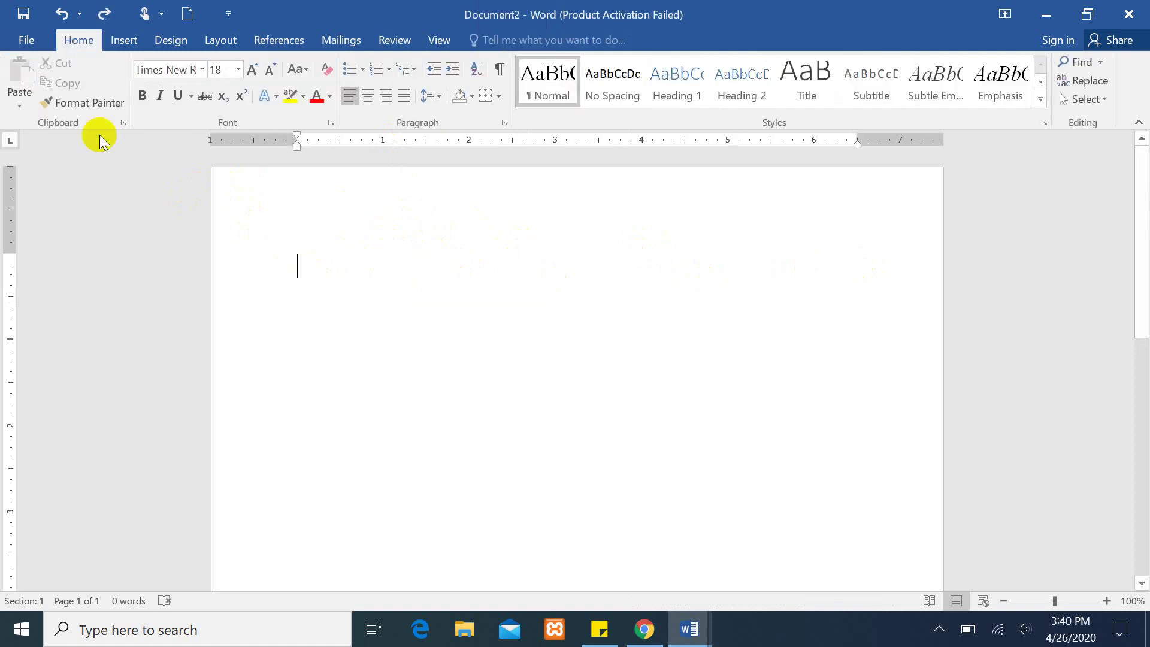
left_click(124, 39)
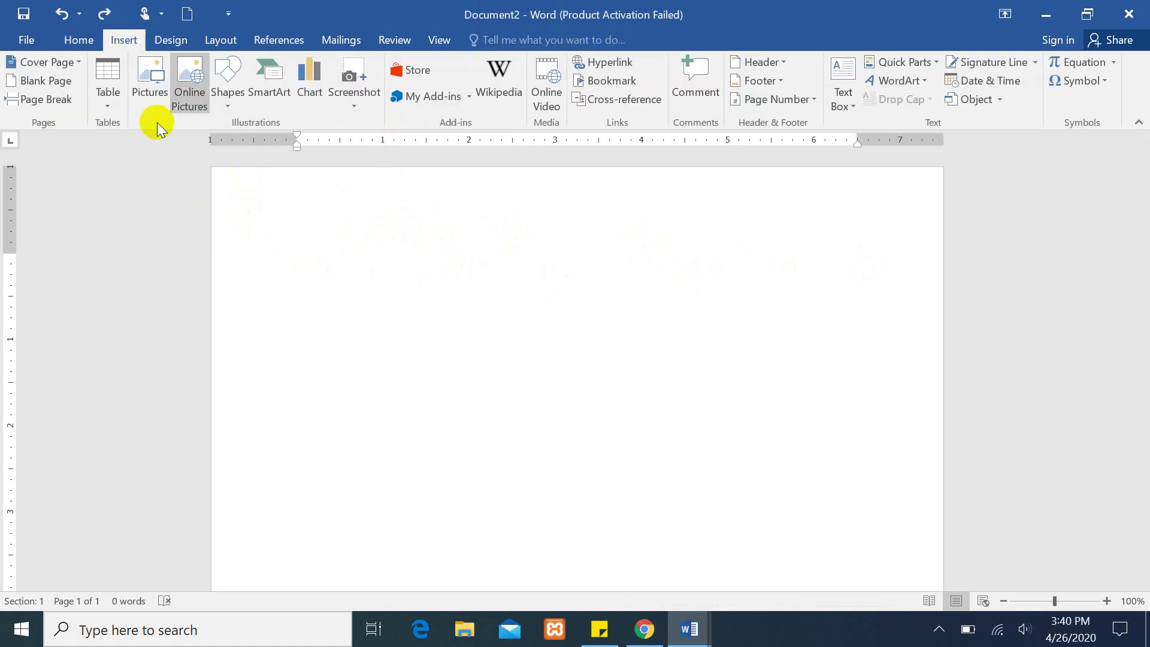
left_click(110, 96)
left_click(187, 337)
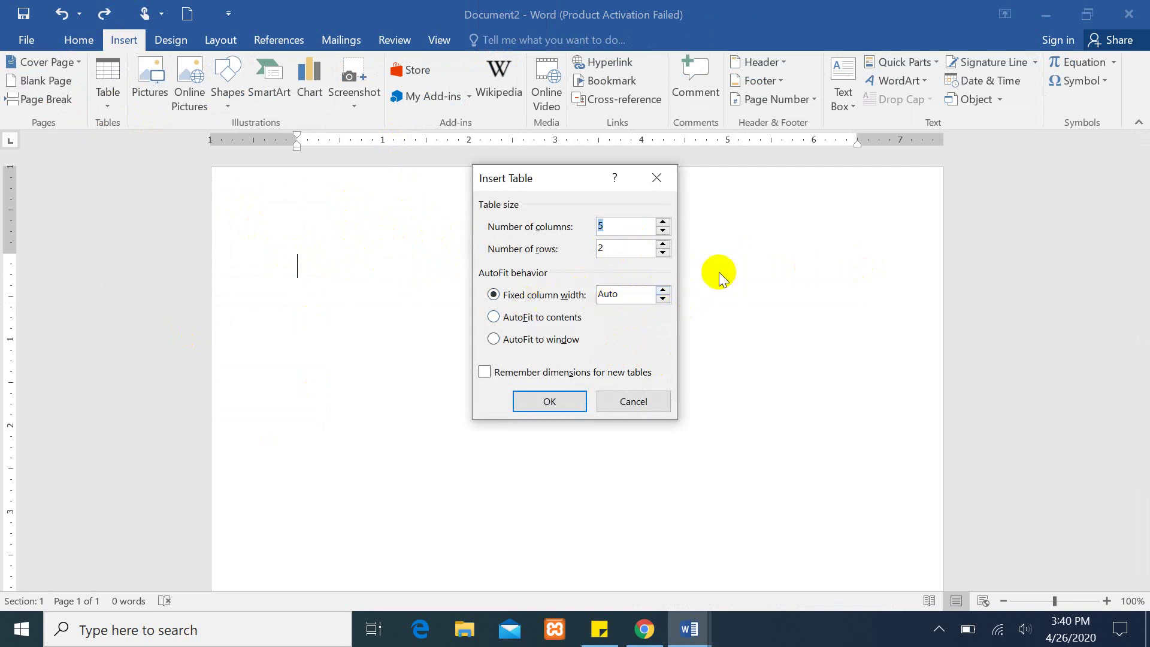
left_click(514, 321)
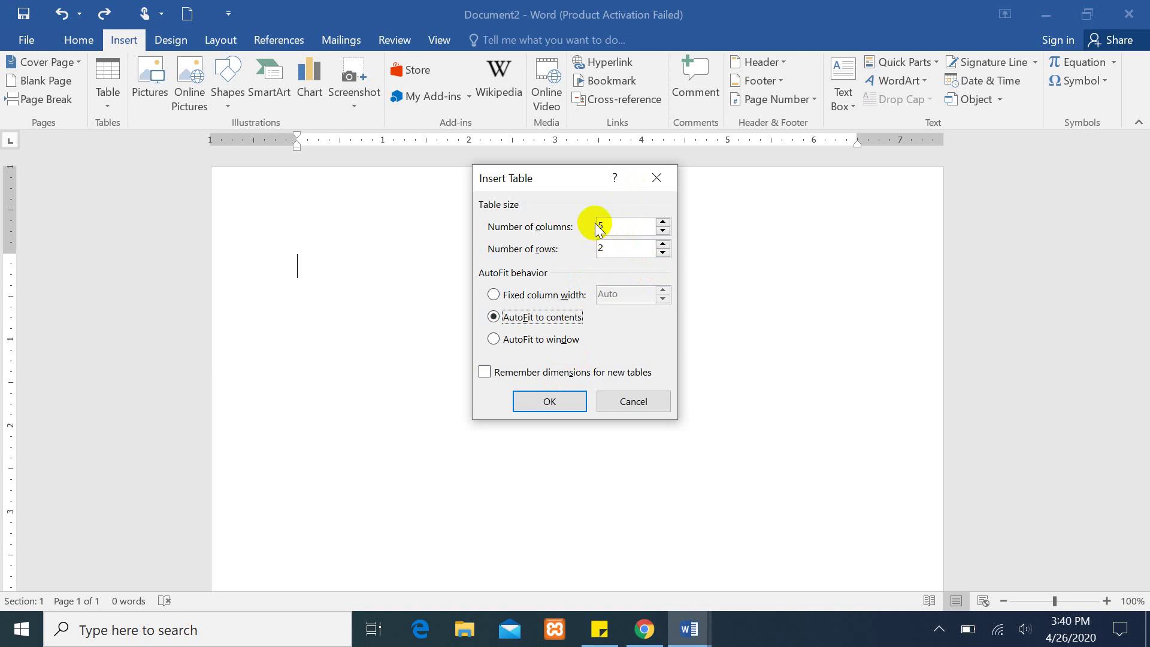
left_click(543, 403)
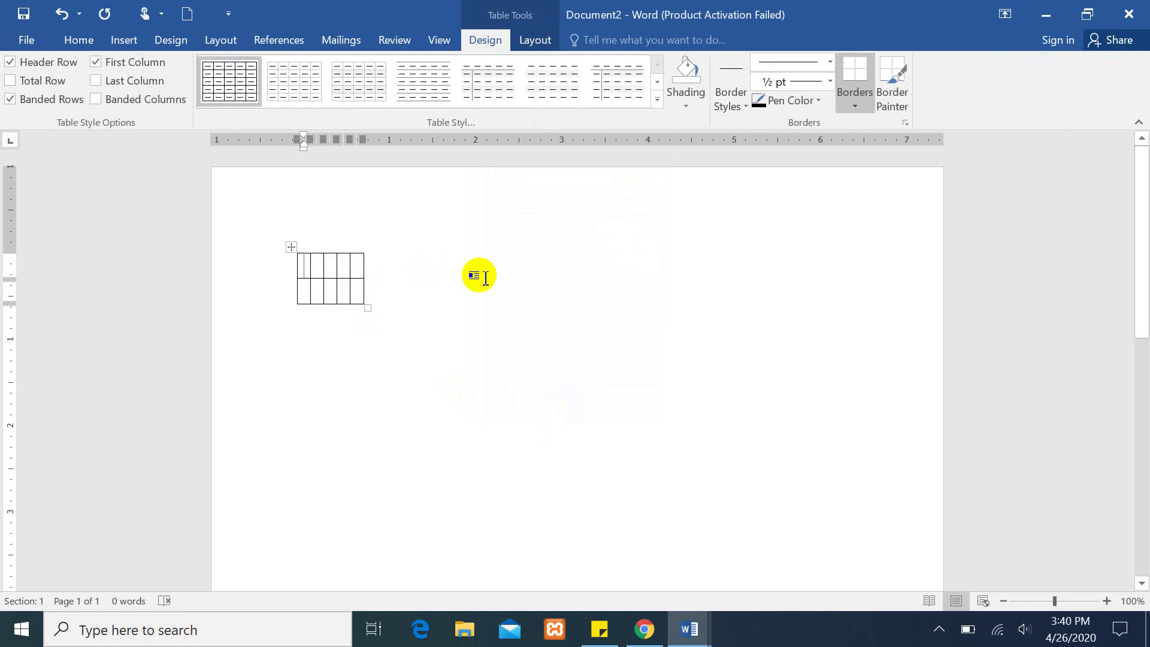
Enter 'Name' and 'Address of client' in the first two header cells, fixing typos.
type("nam")
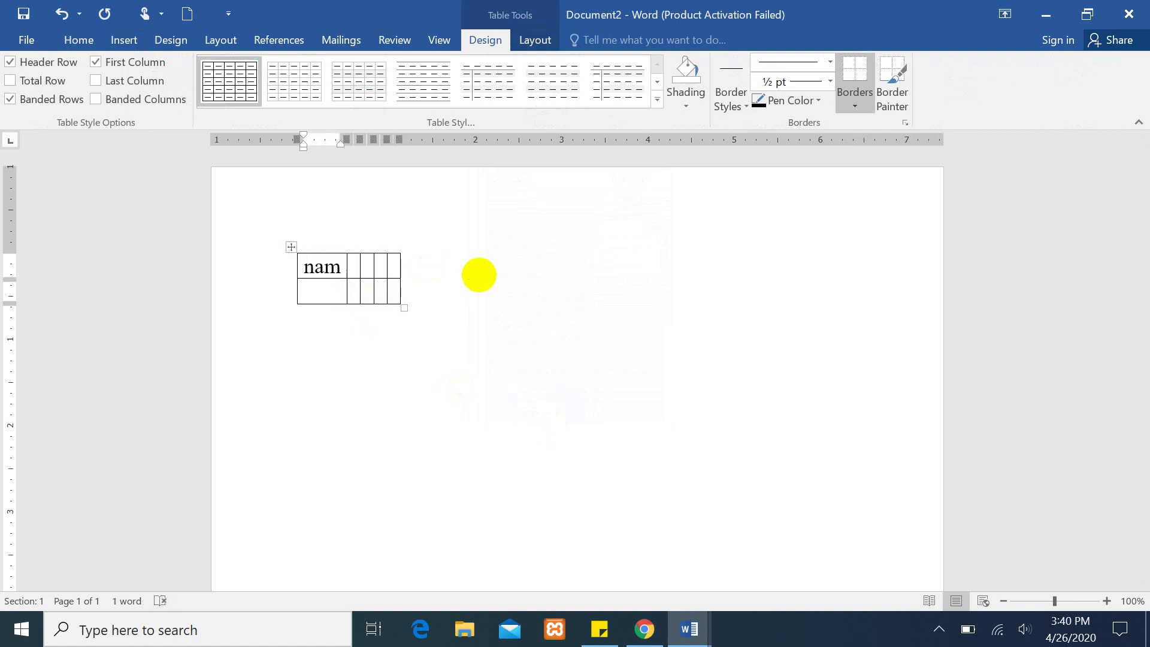
type("e")
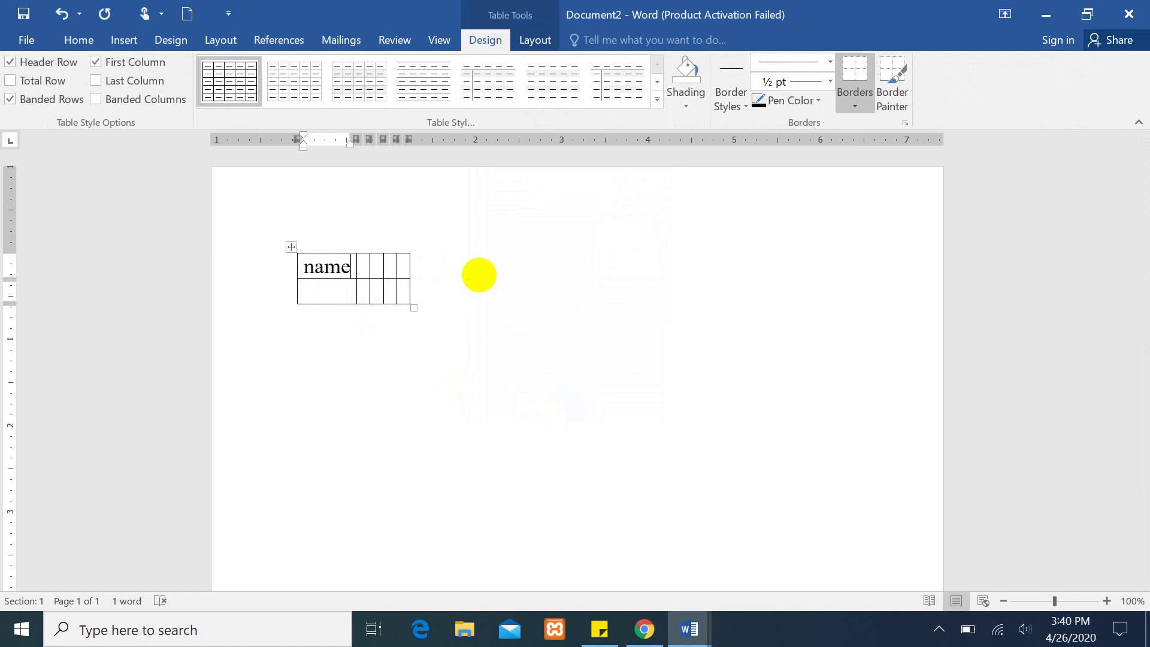
key("Tab")
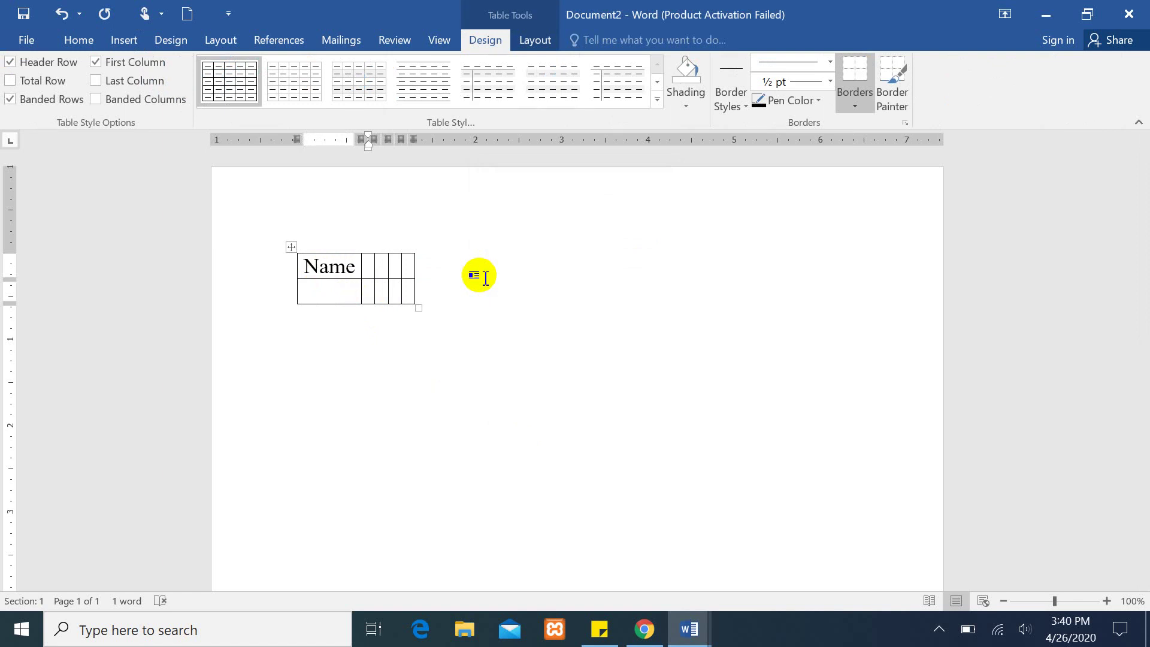
type("m")
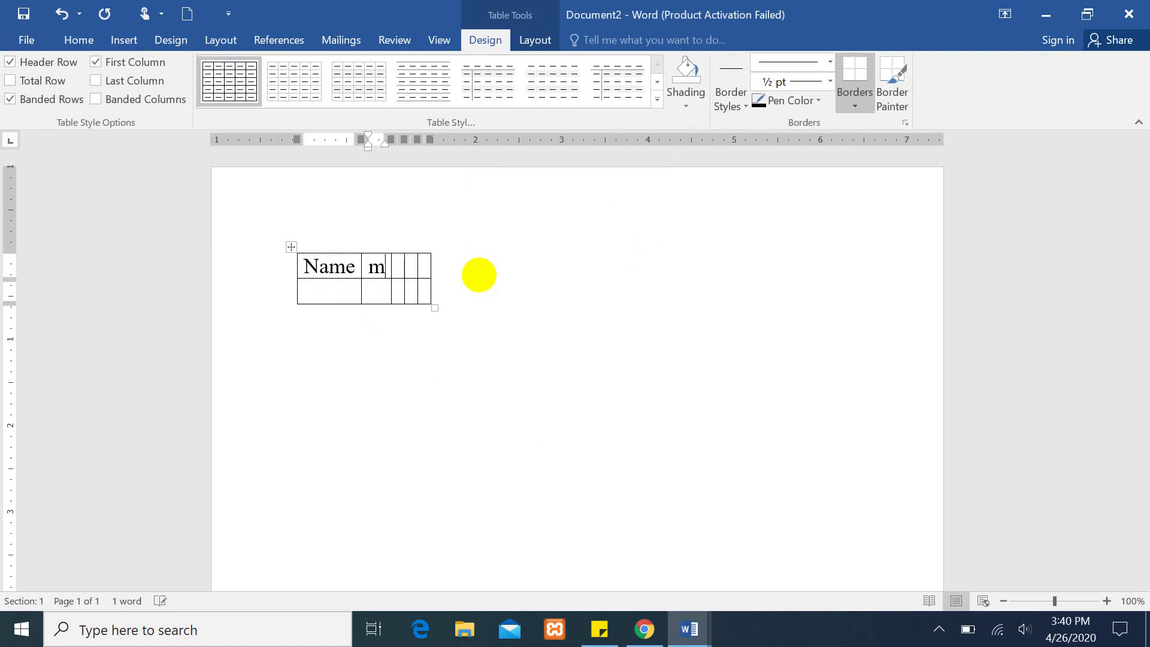
type("uham")
key("BackSpace")
key("BackSpace")
key("BackSpace")
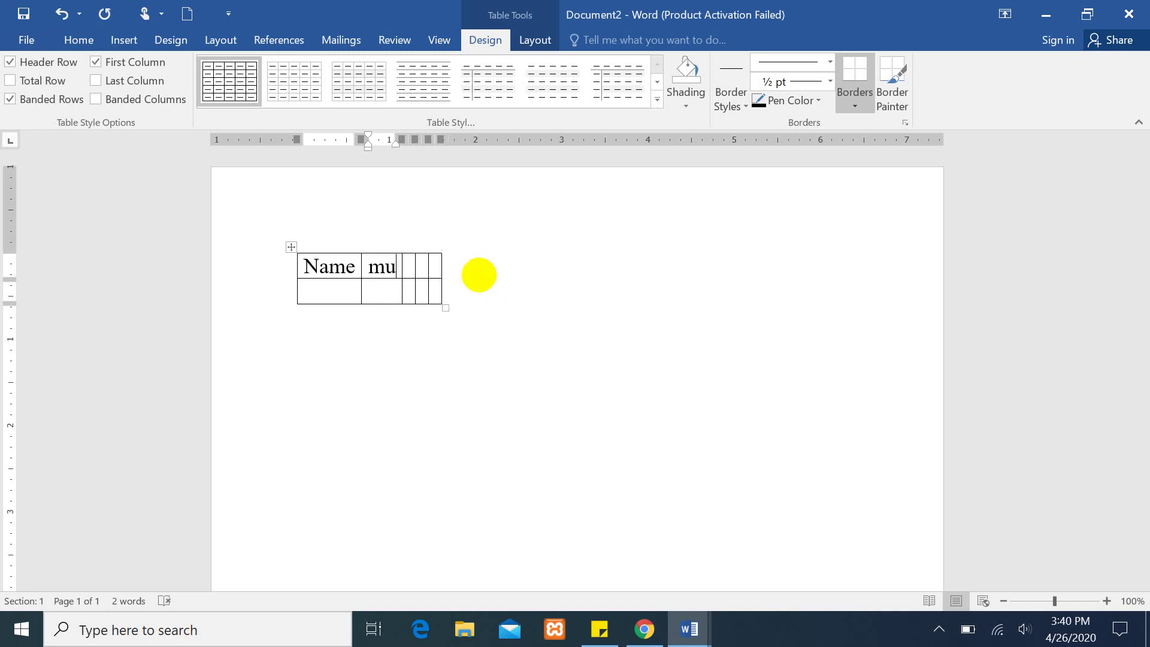
key("BackSpace")
key("BackSpace")
type("addr")
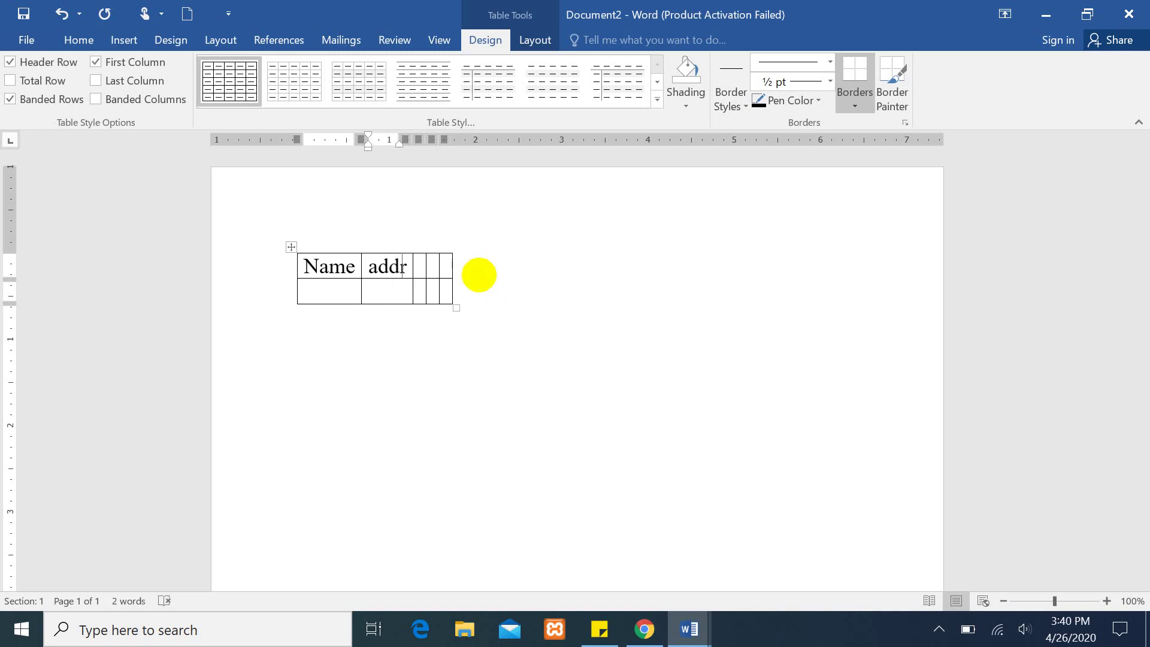
type("ess o")
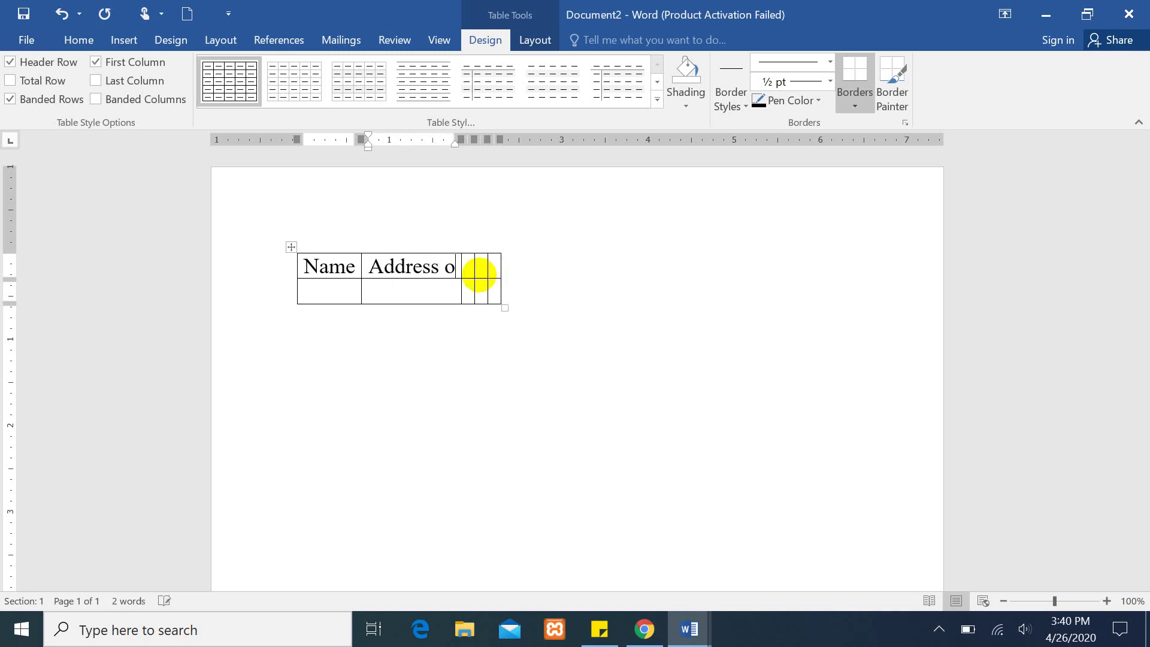
type("f")
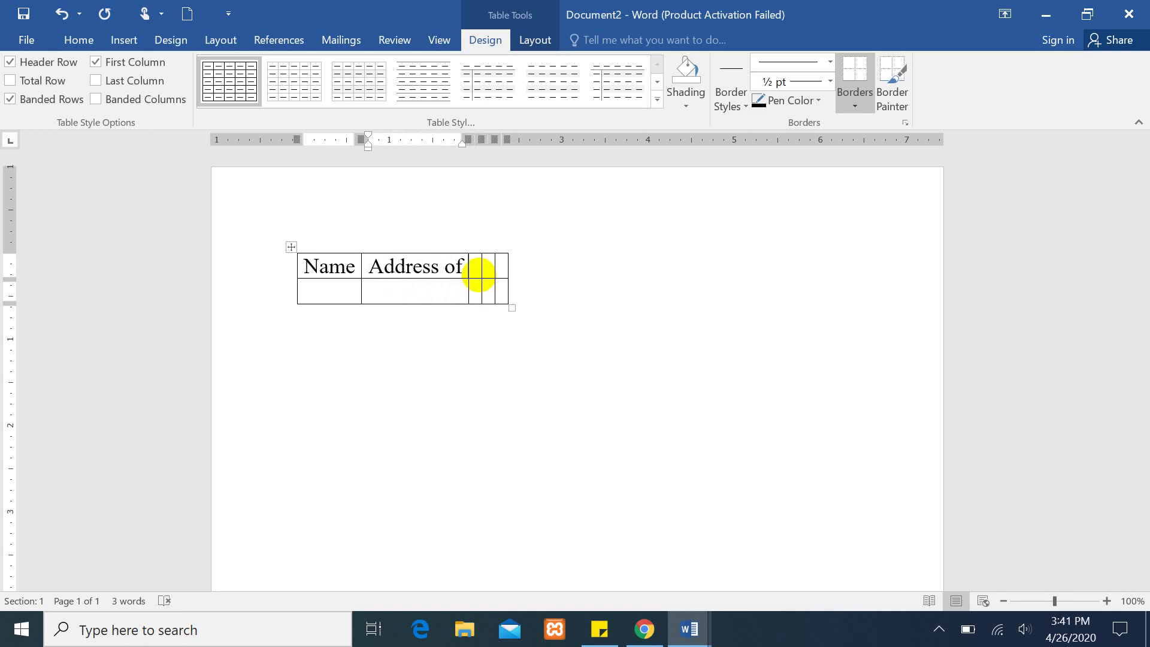
type(" clirnt")
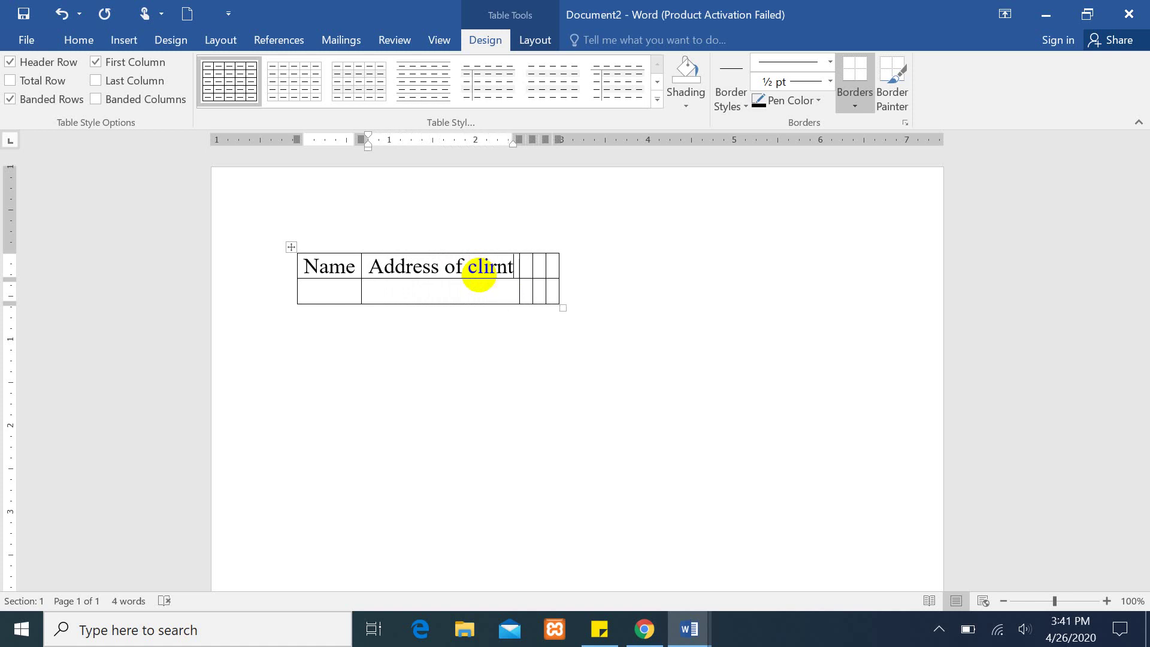
key("BackSpace")
key("BackSpace")
key("BackSpace")
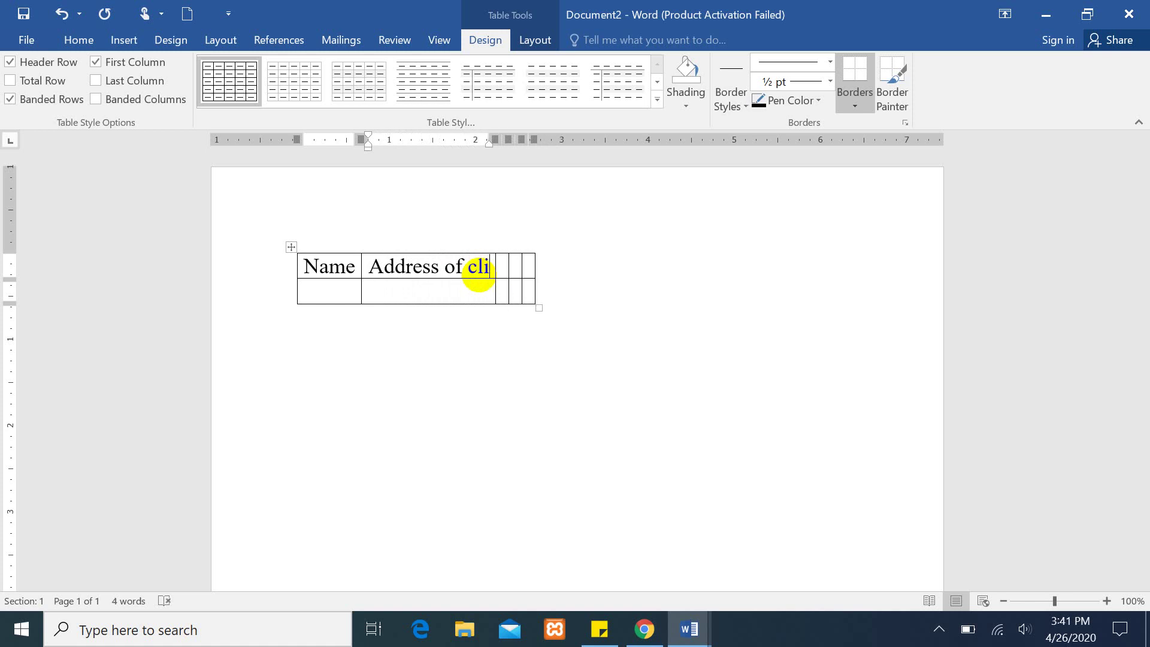
type("ent")
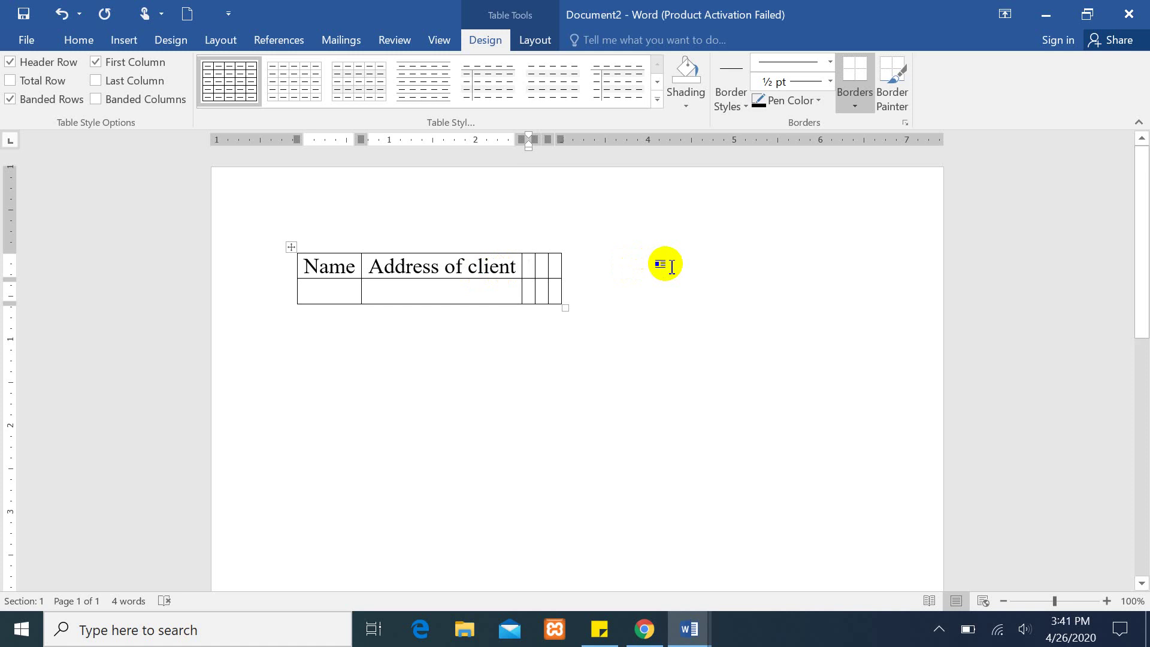
Fill the remaining header cells with Contact, Add and phone.
type("c")
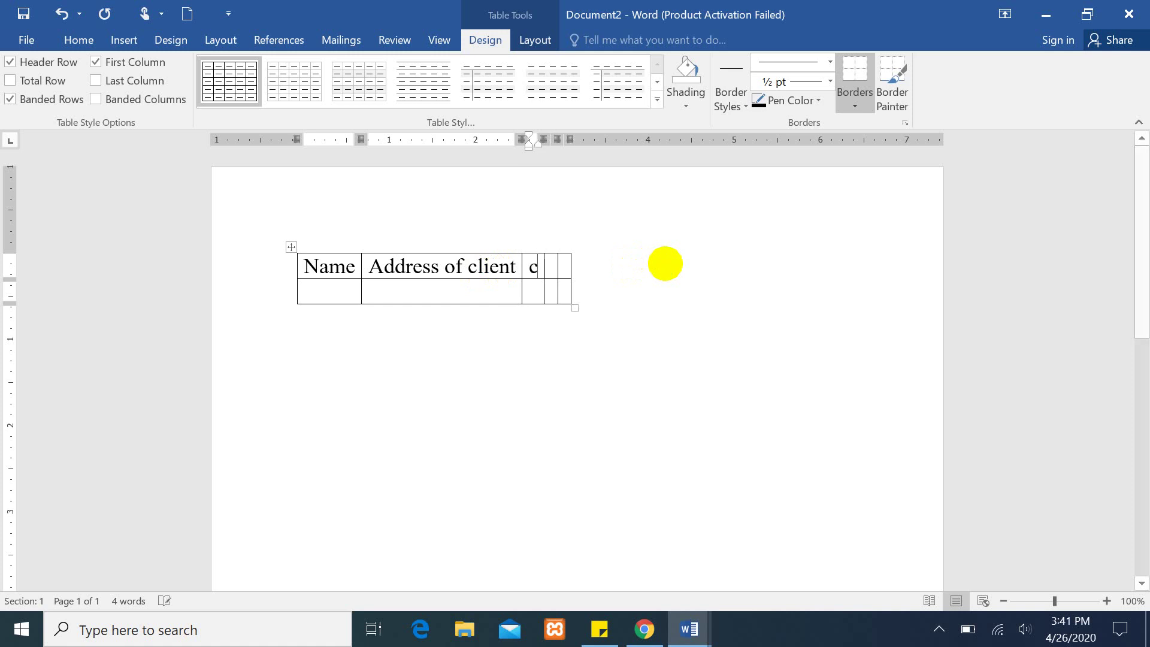
type("ontact")
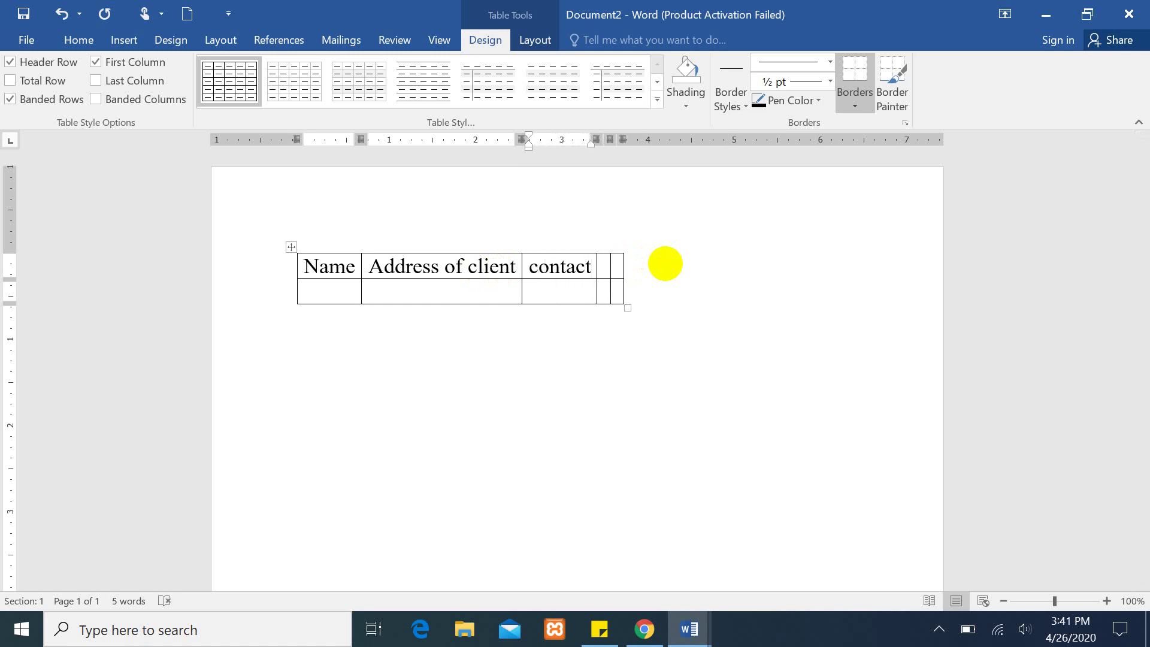
key("Tab")
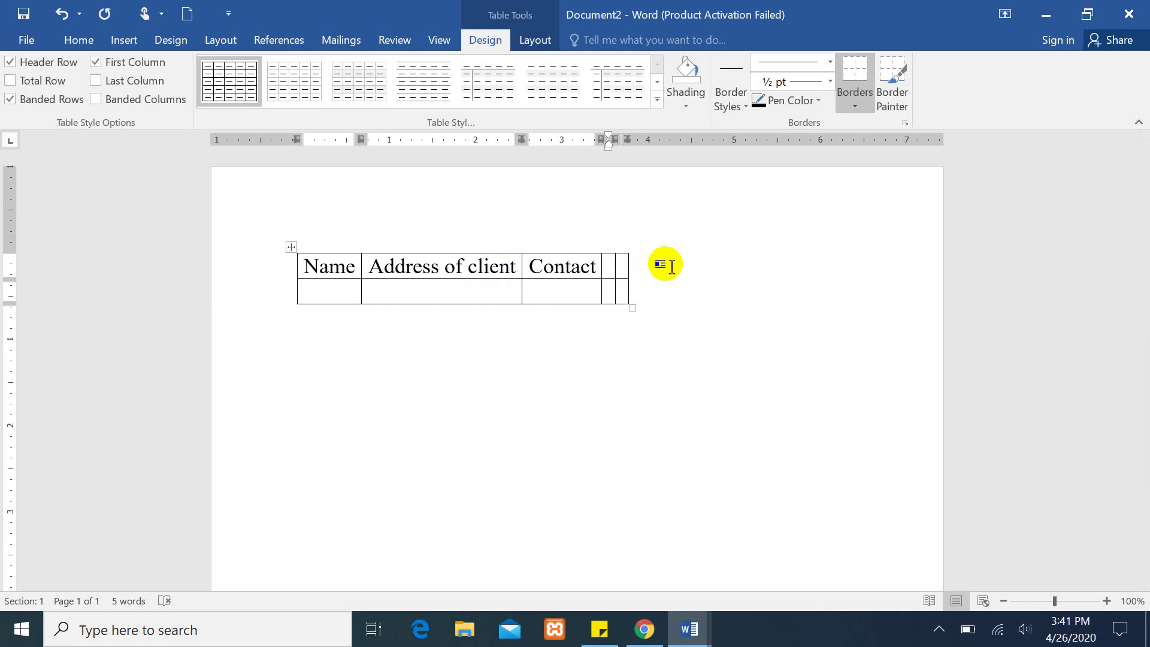
type("add")
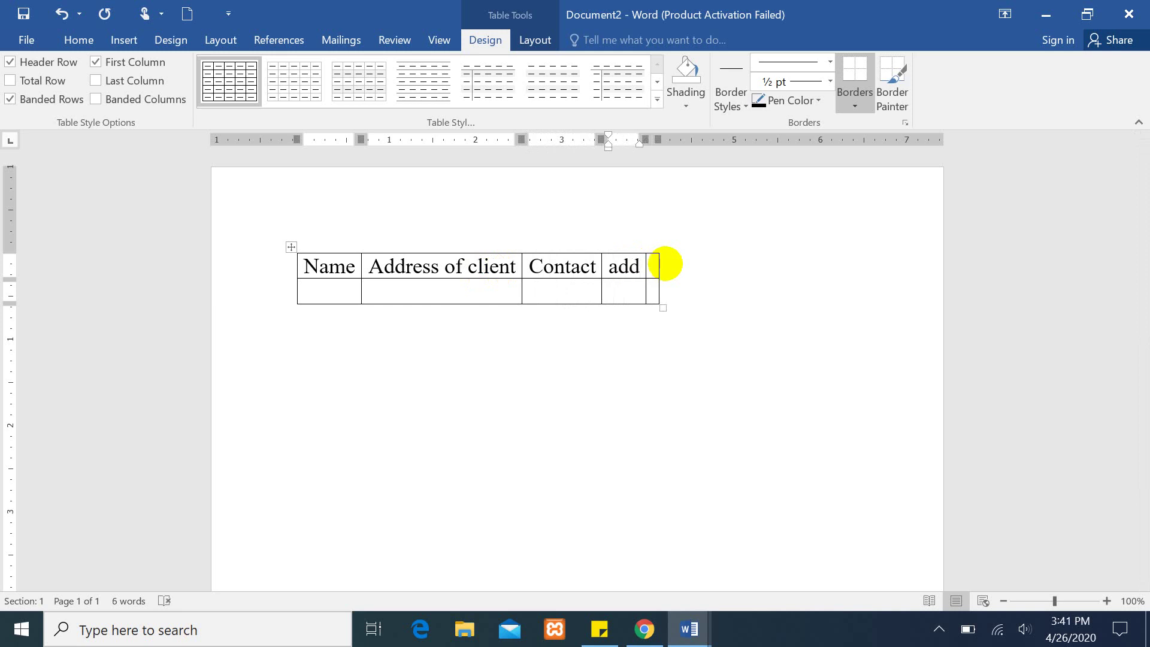
key("Tab")
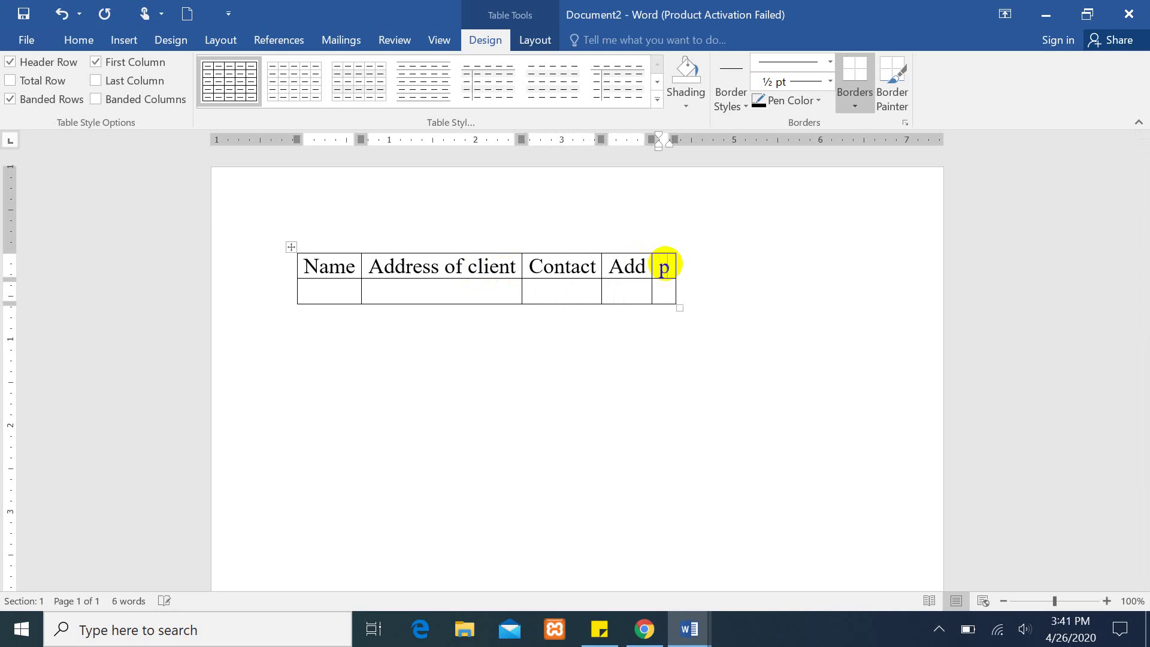
type("hone")
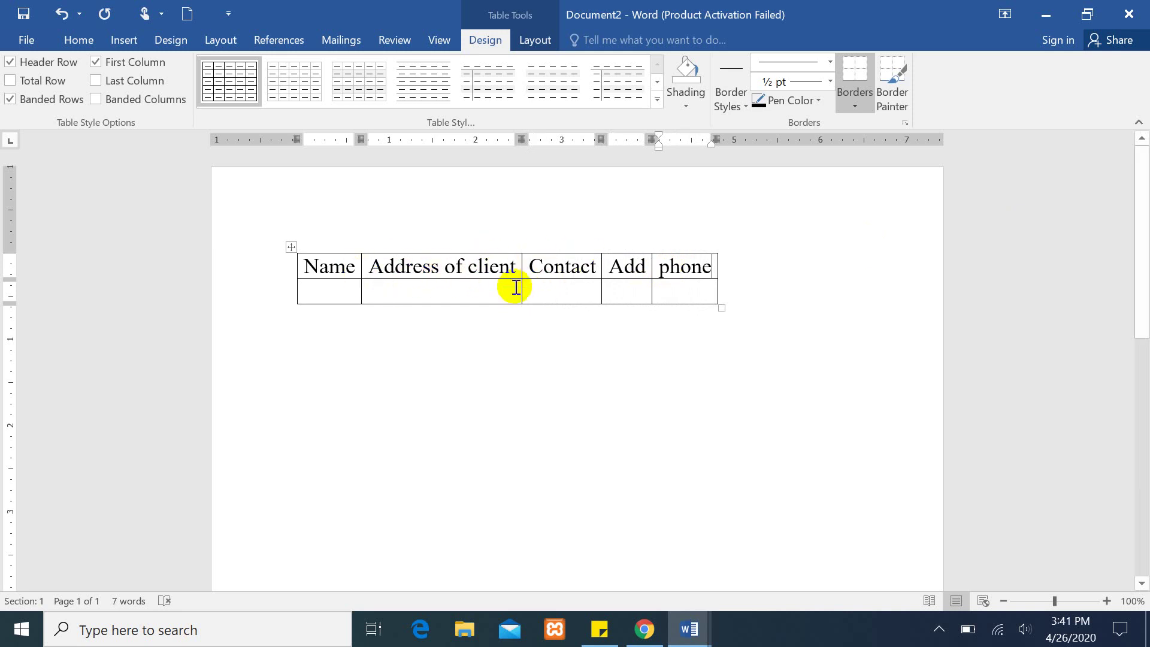
Delete the header table and insert a 5-by-2 table set to AutoFit to window.
left_click(295, 247)
key("BackSpace")
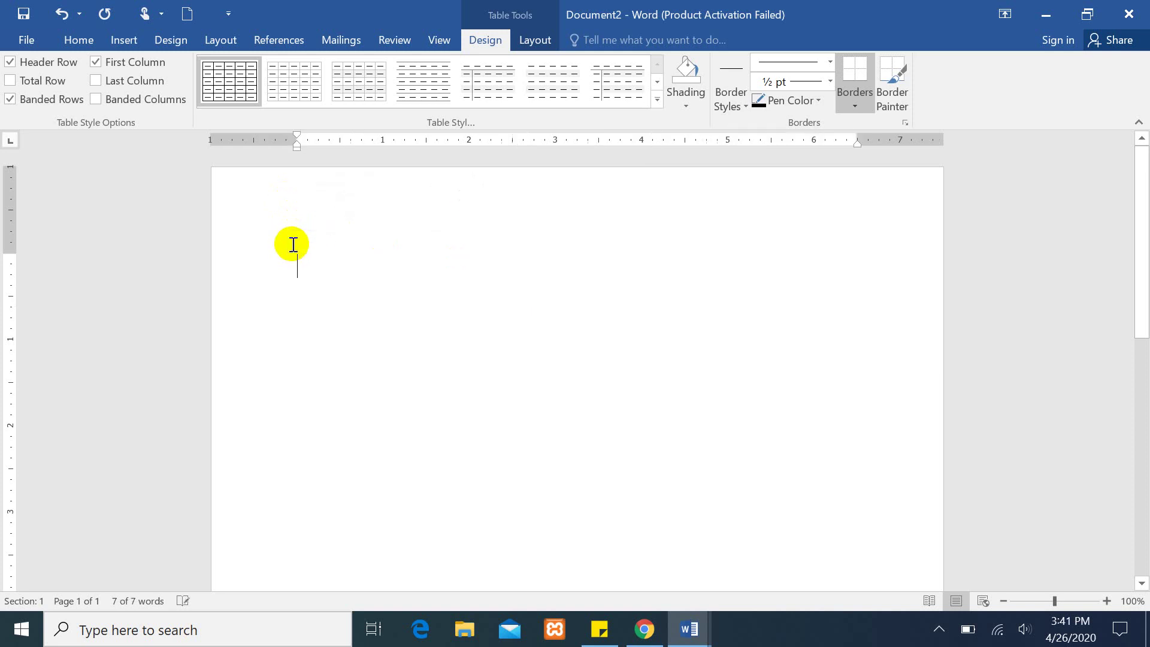
left_click(119, 41)
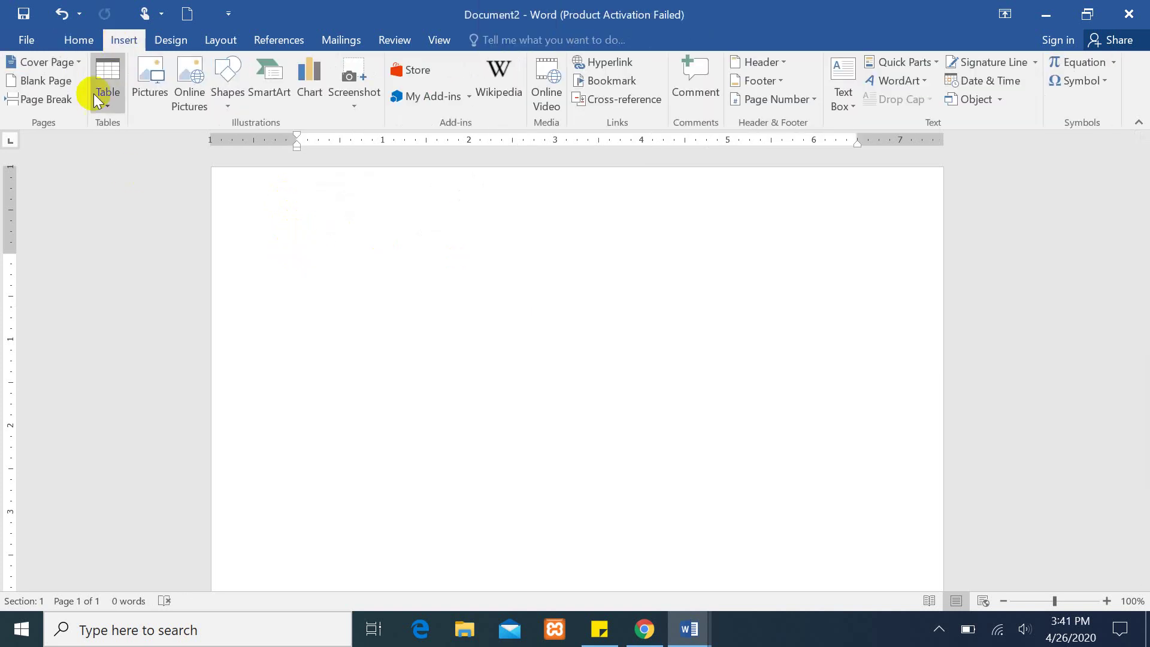
left_click(108, 101)
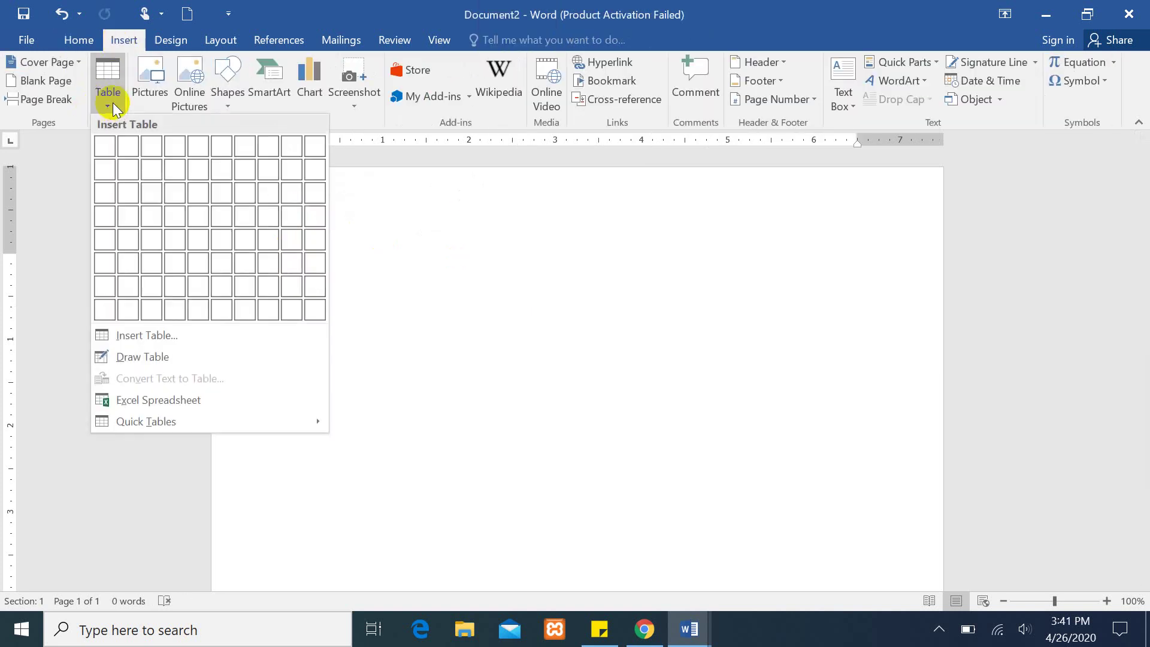
left_click(180, 335)
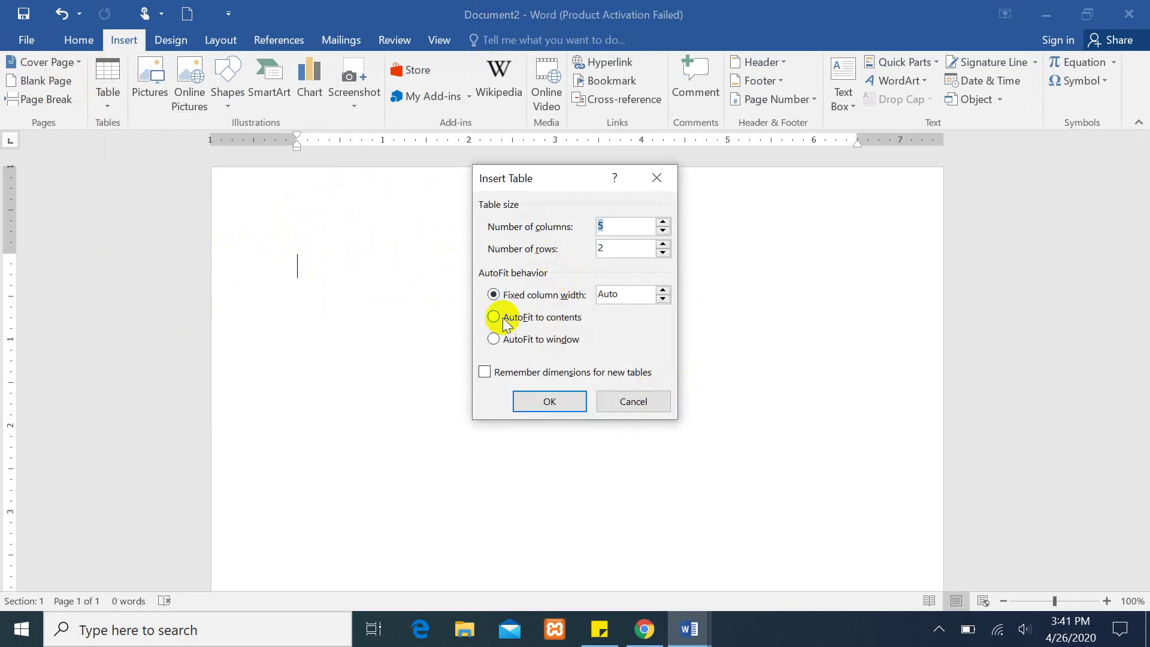
left_click(493, 339)
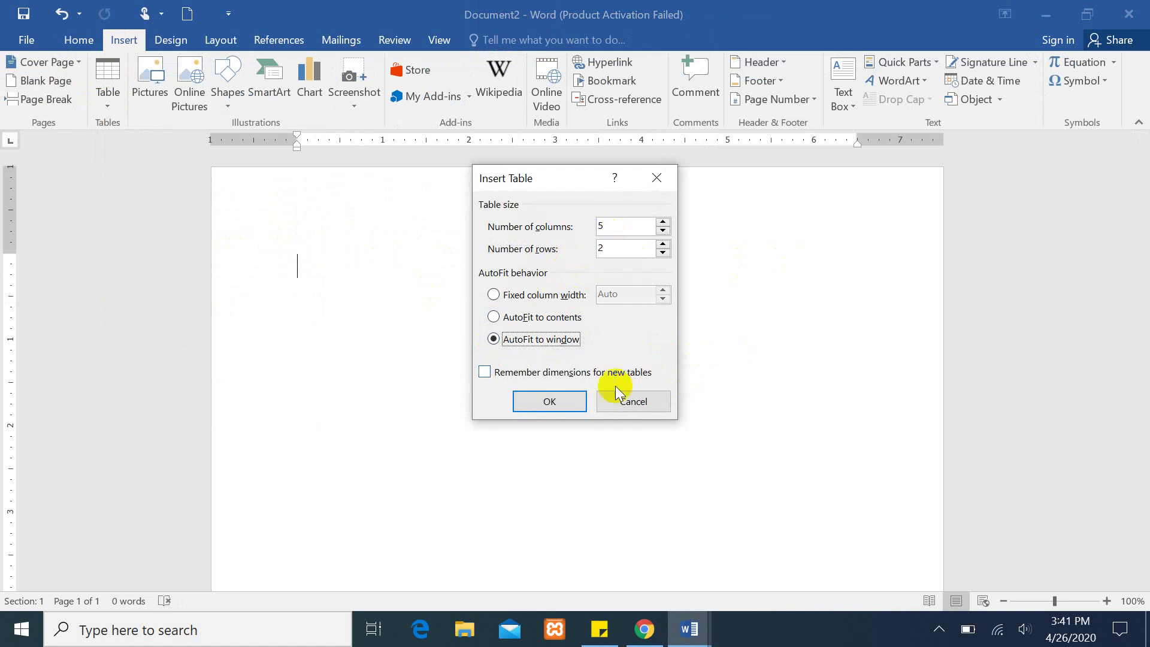
left_click(556, 401)
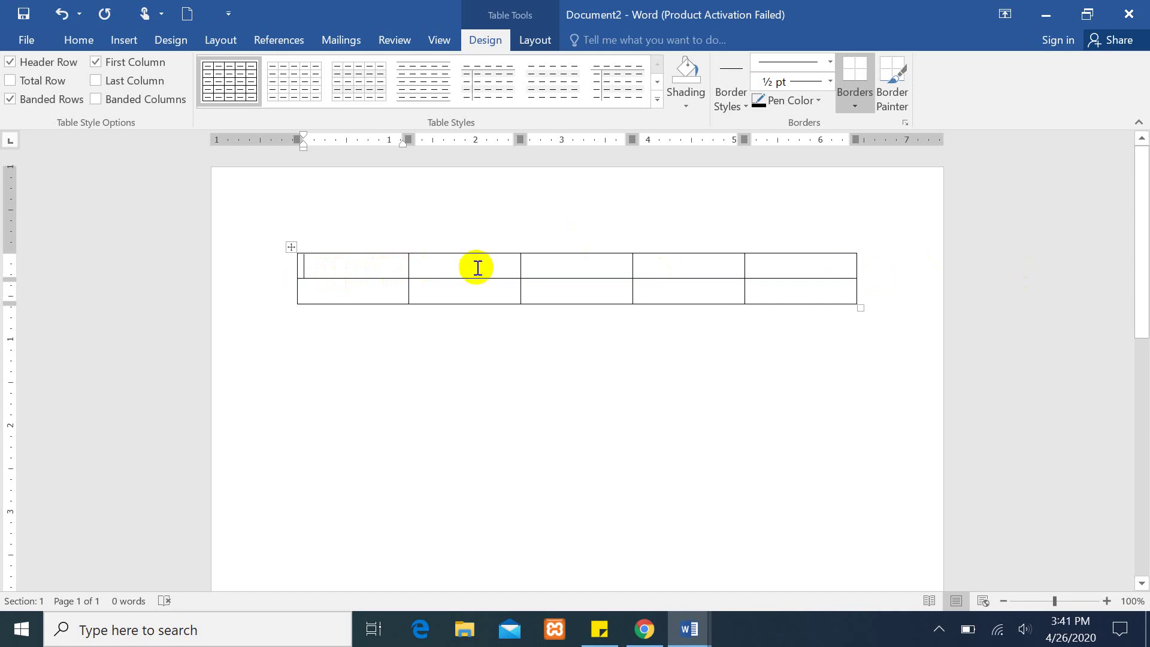
Delete the full-width table and open the Insert Table dialog at 5 columns, 2 rows.
left_click(292, 248)
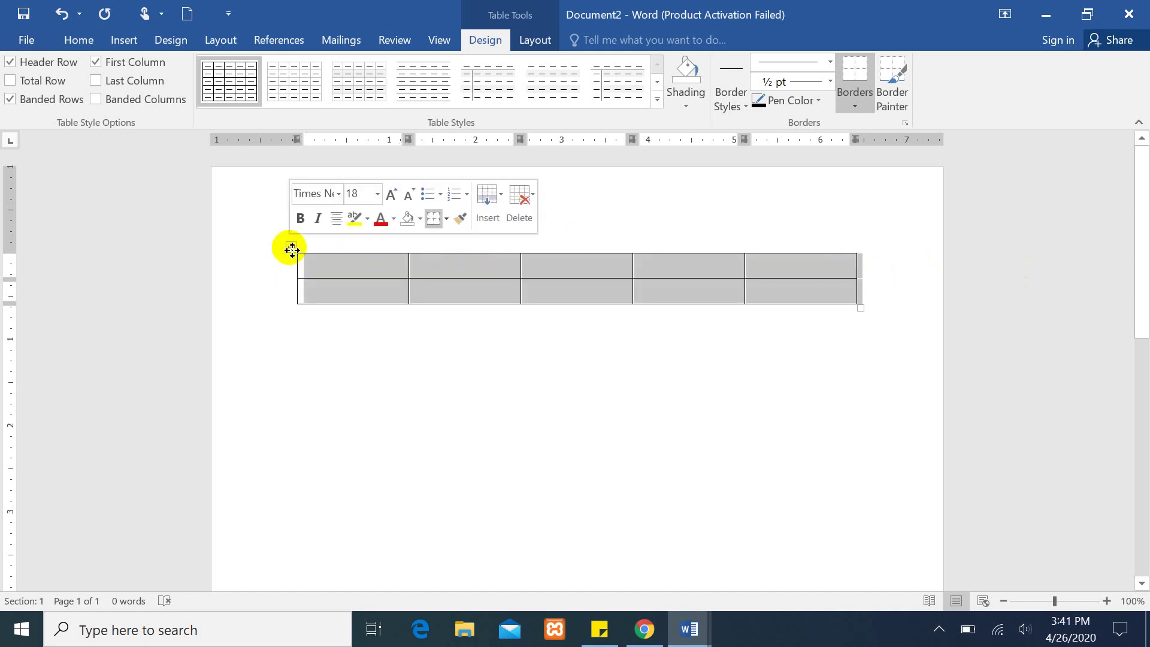
key("BackSpace")
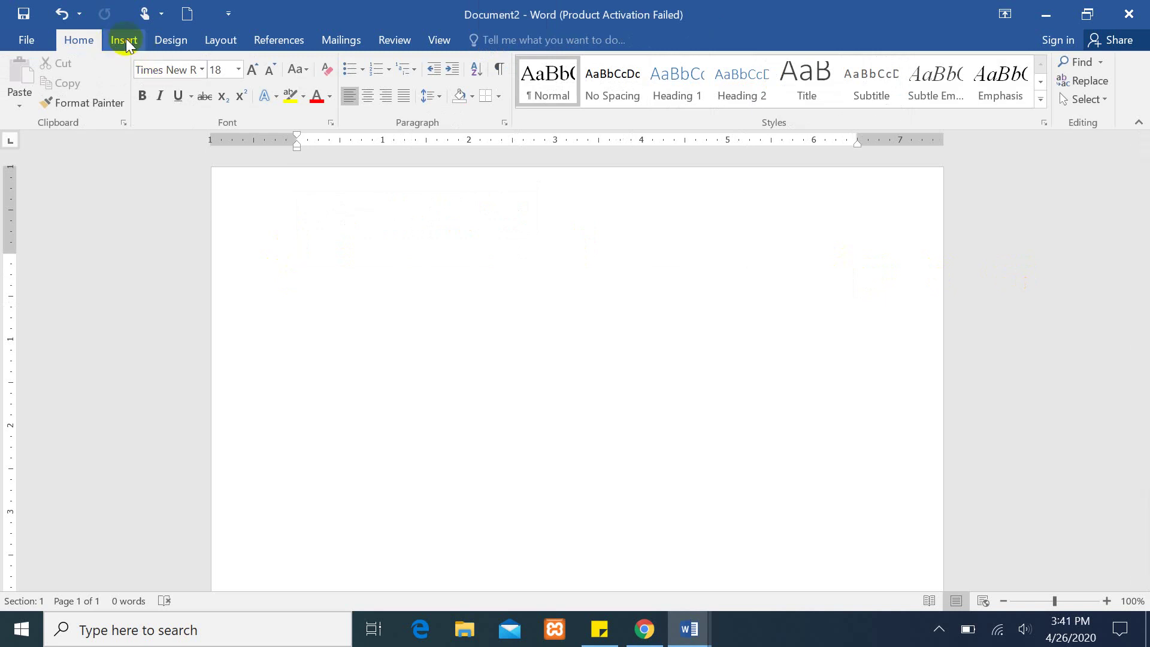
left_click(124, 40)
left_click(108, 90)
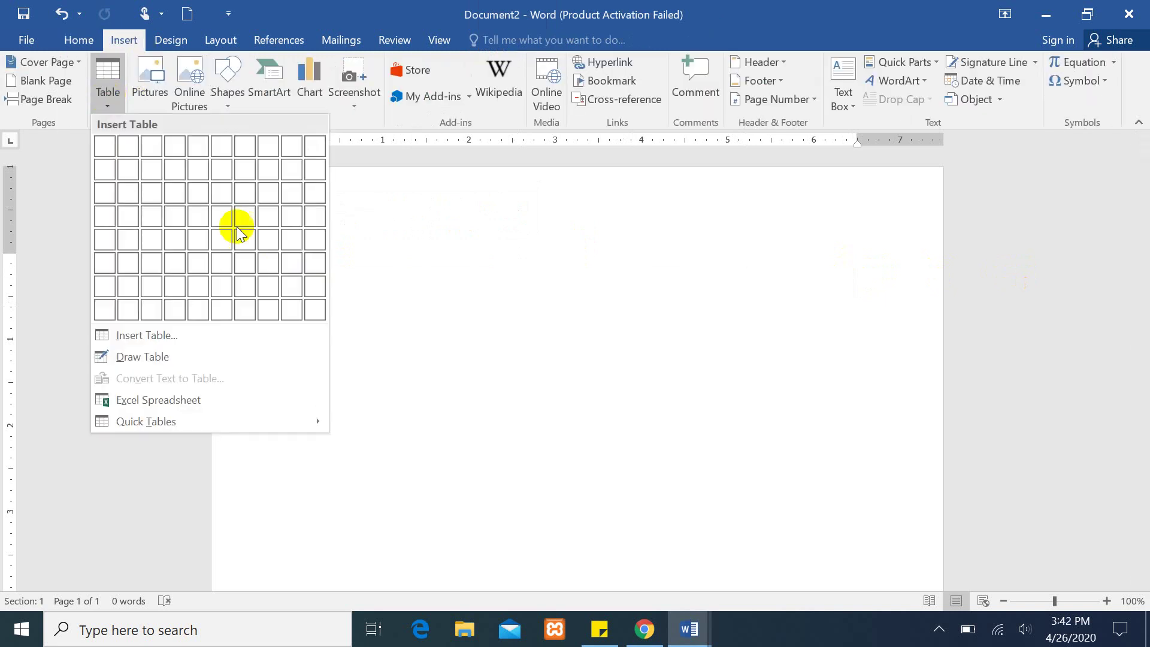
left_click(166, 335)
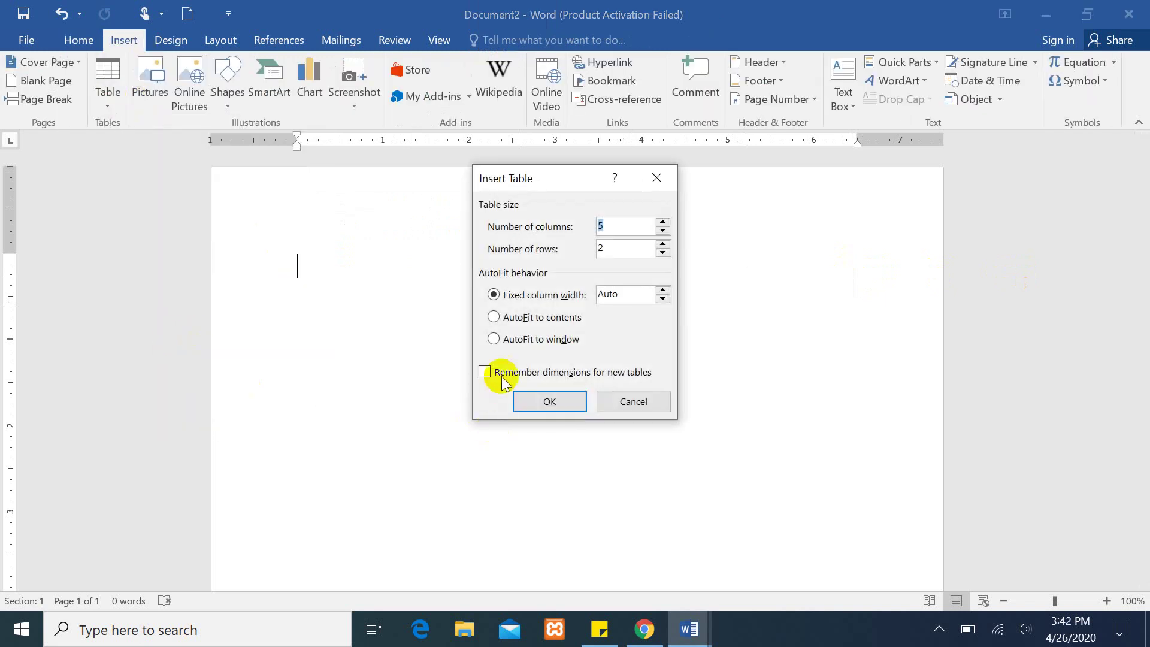
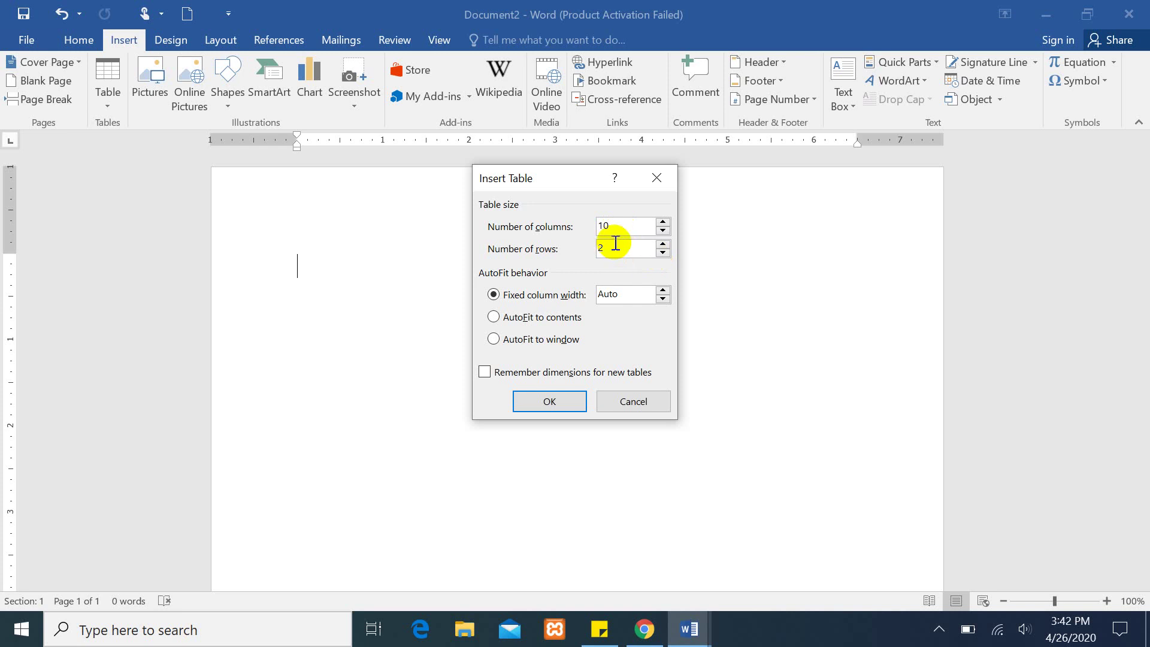
Insert a 10-by-10 table with Remember dimensions for new tables checked.
type("10")
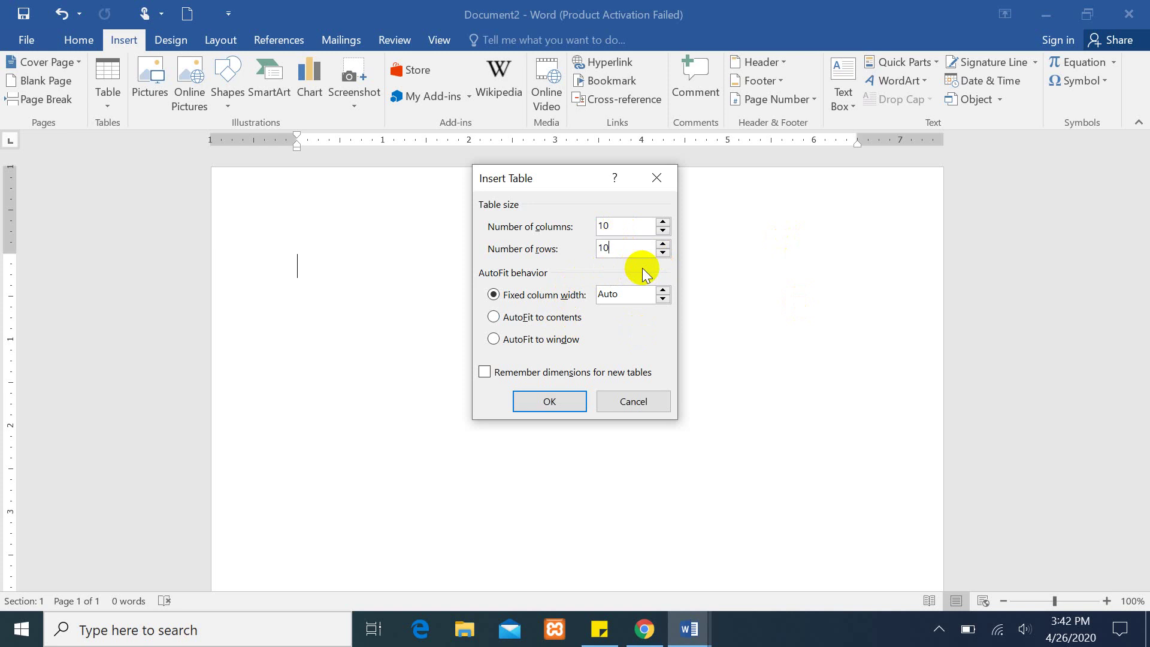
left_click(485, 372)
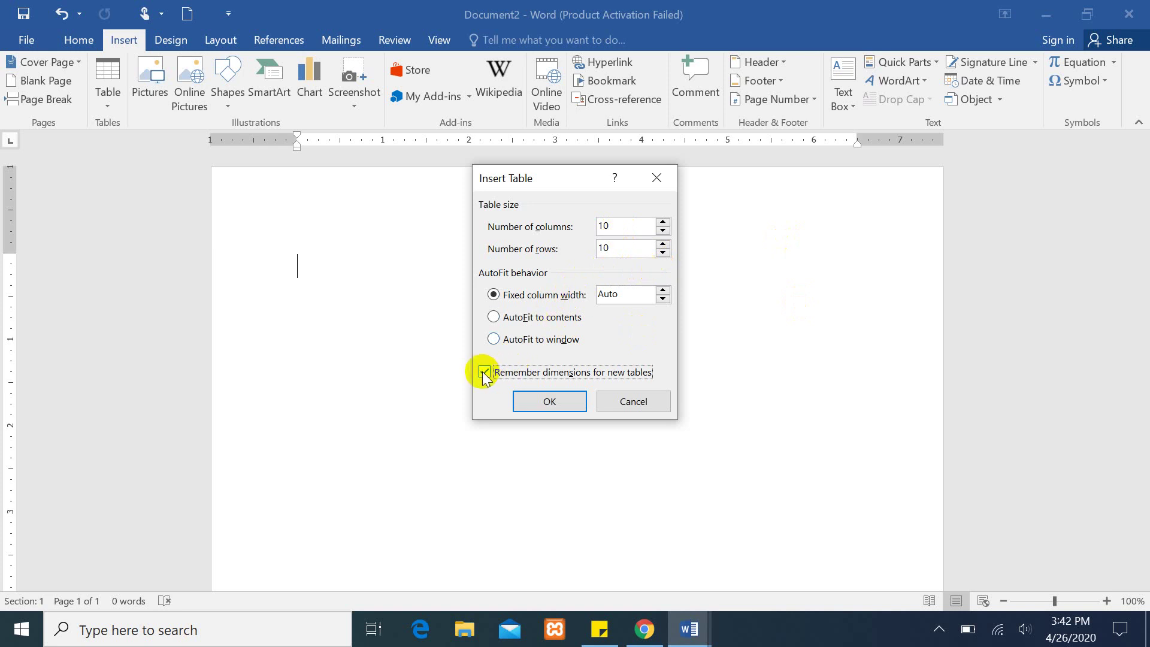
left_click(557, 402)
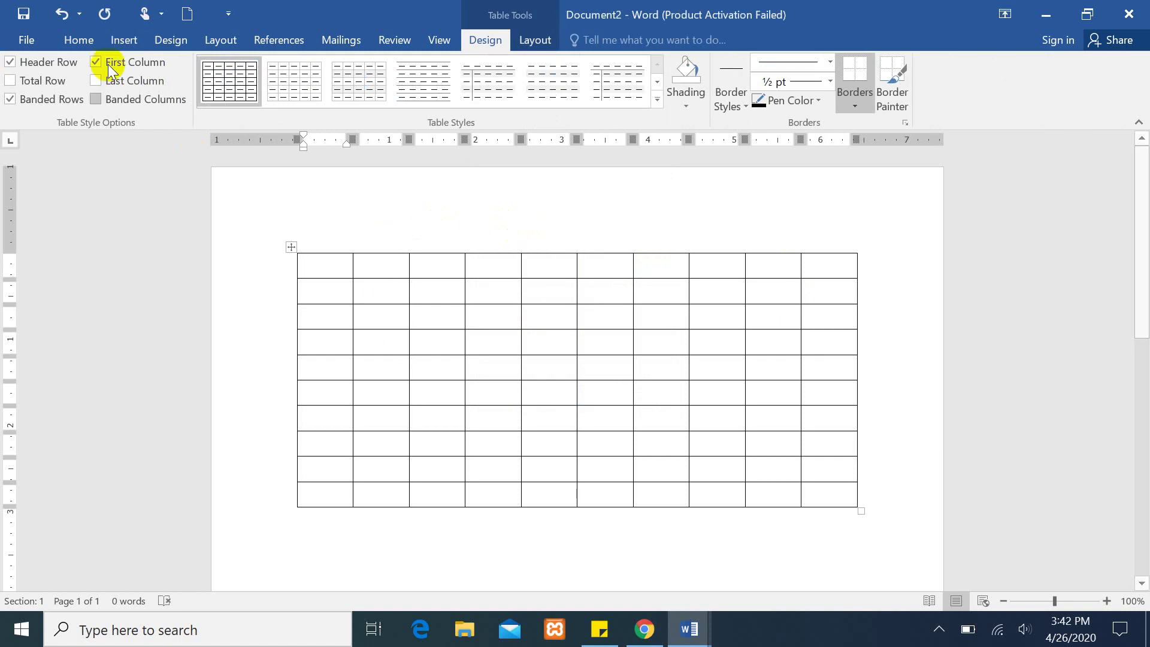
Select the whole 10-by-10 table and delete it with Backspace.
left_click(124, 40)
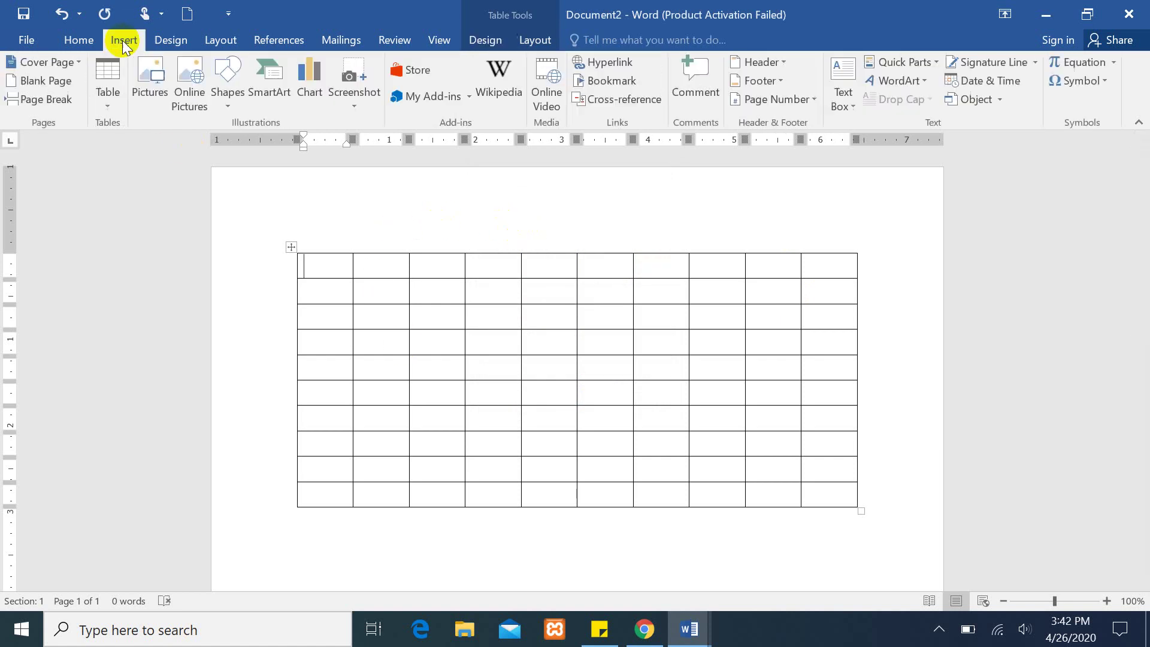
left_click(293, 248)
key("Left")
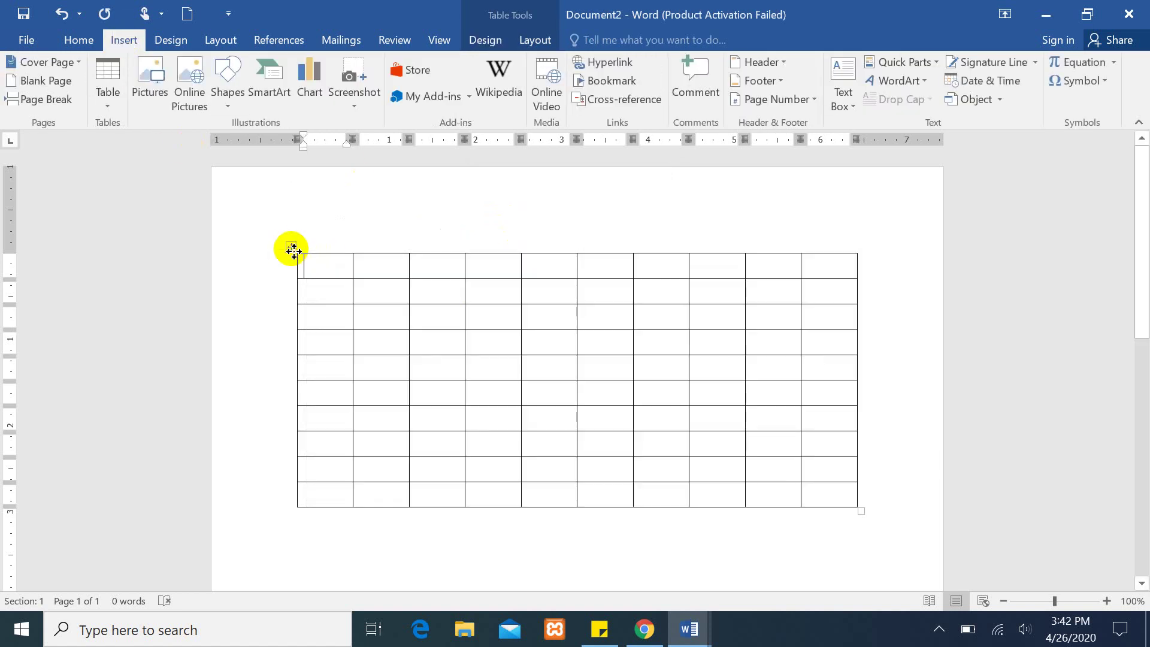
left_click(295, 246)
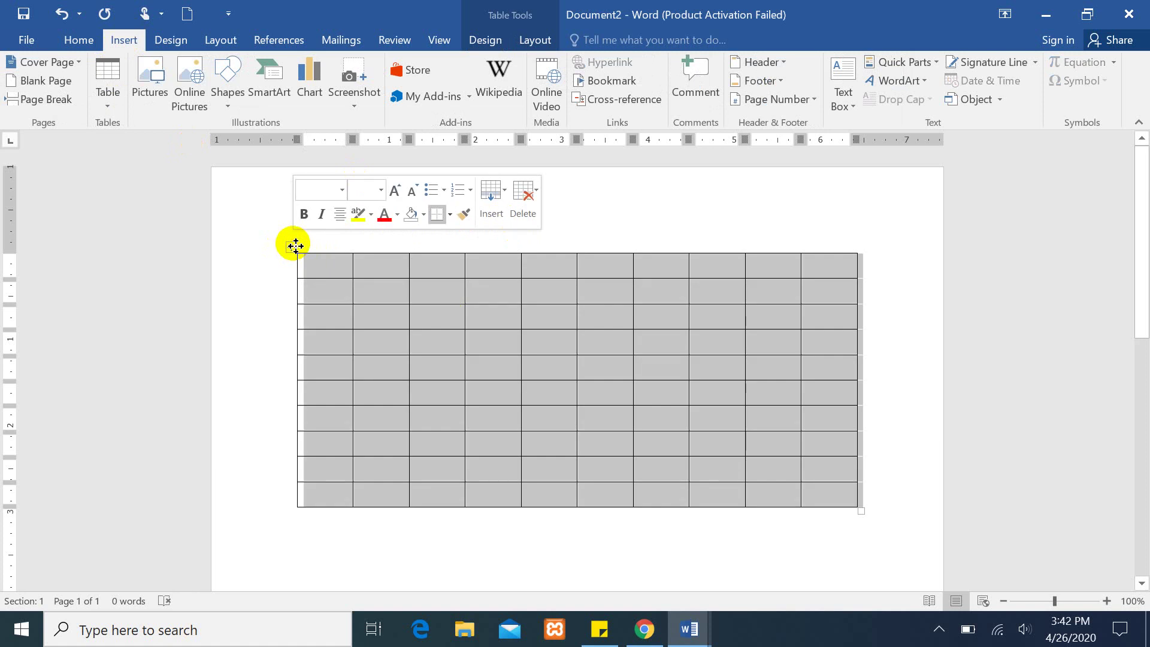
key("BackSpace")
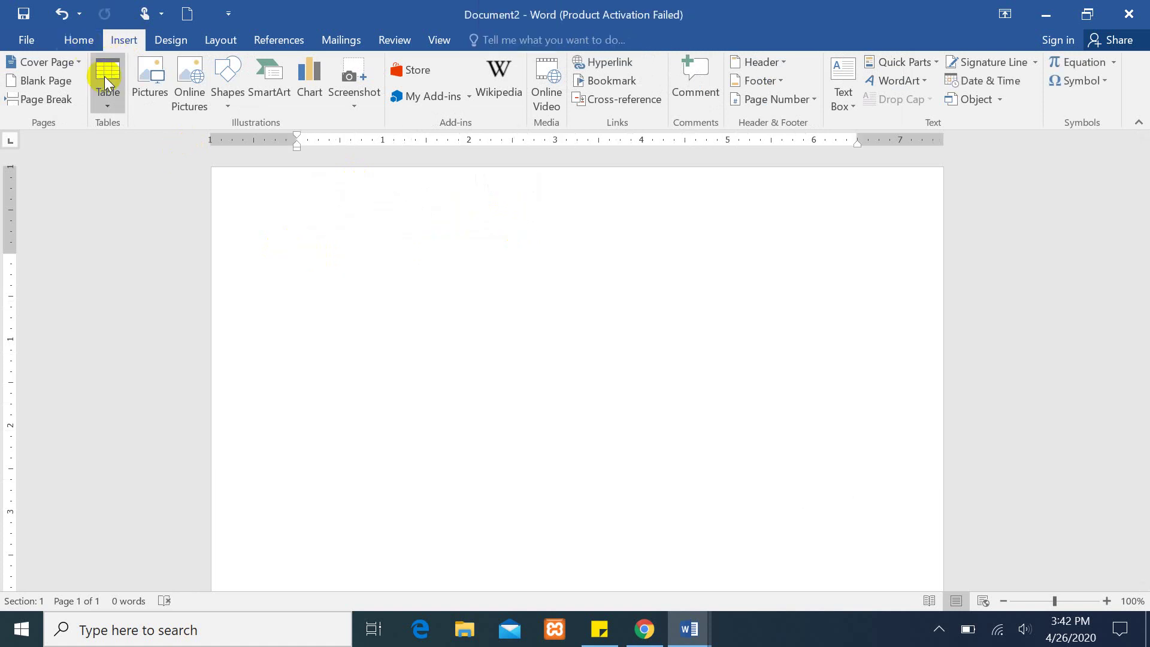
Open the Insert Table dialog, cancel it, and reopen the Table dropdown.
left_click(105, 100)
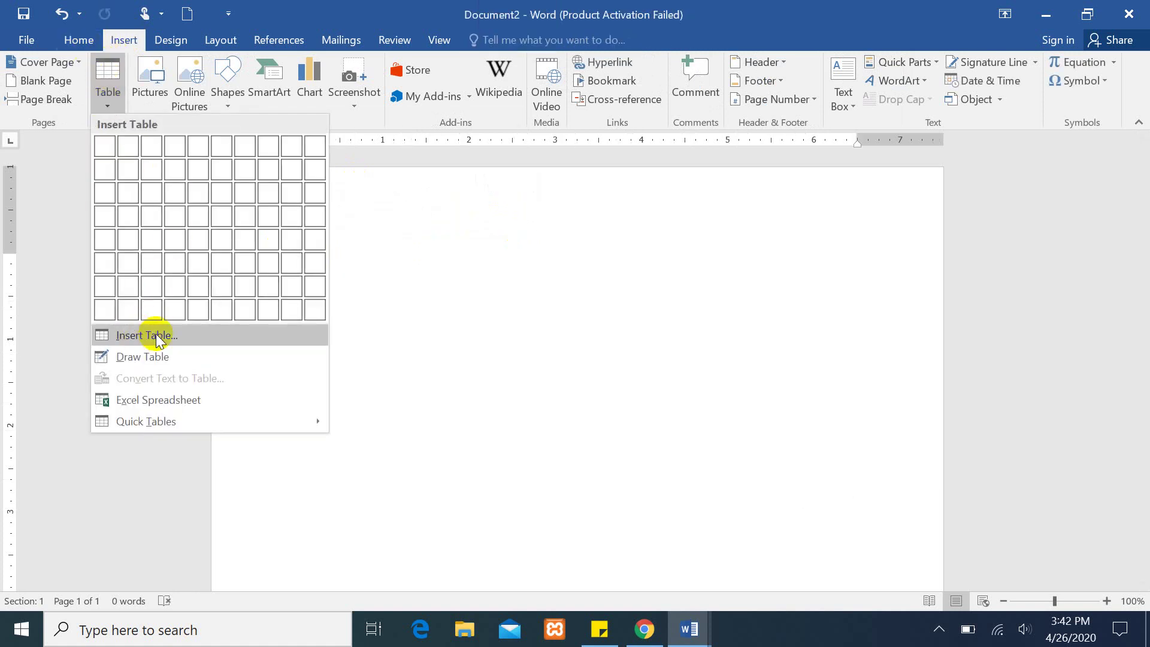
left_click(156, 336)
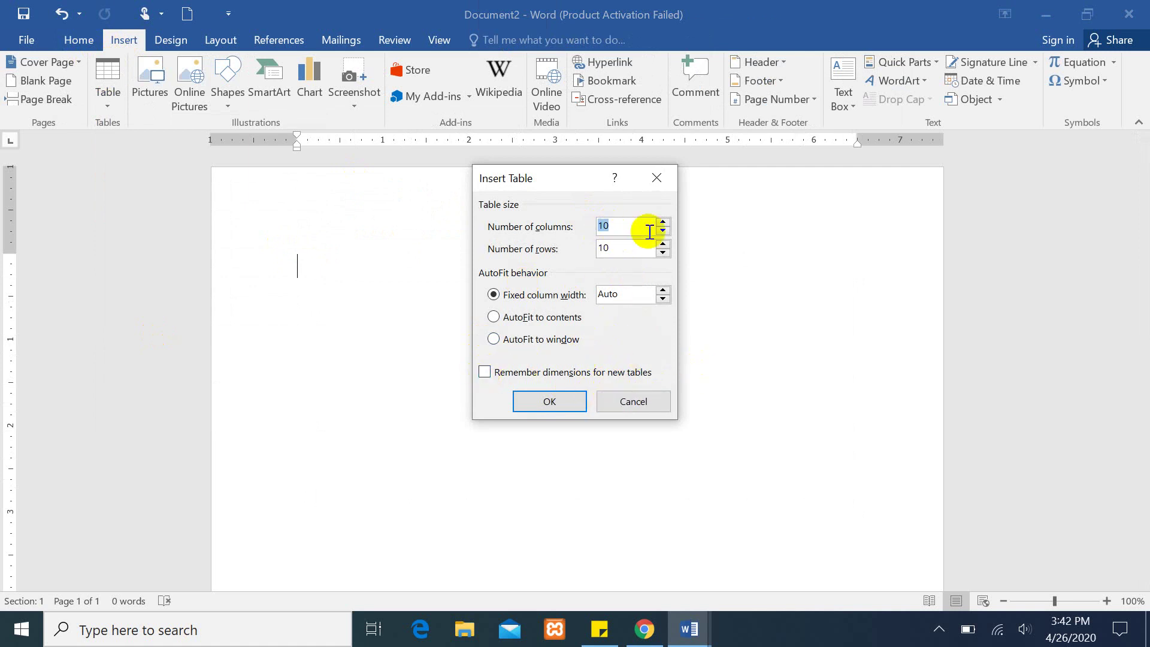
left_click(626, 404)
left_click(106, 99)
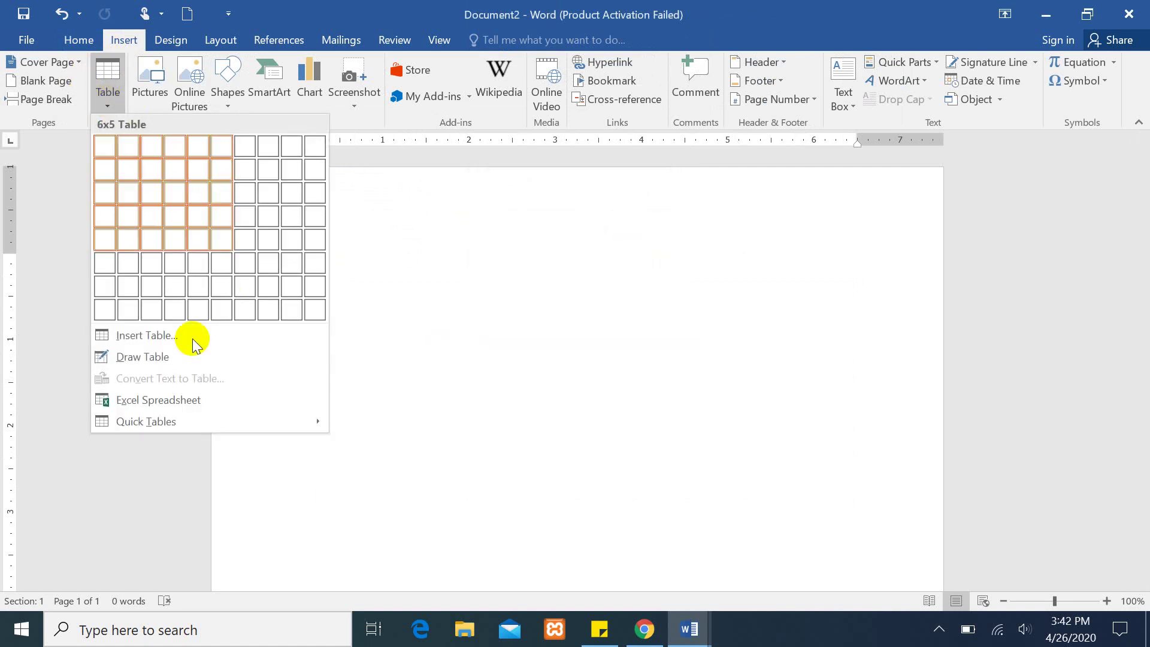
With Draw Table, draw the outer rectangle, a top-row line and five column borders.
left_click(158, 358)
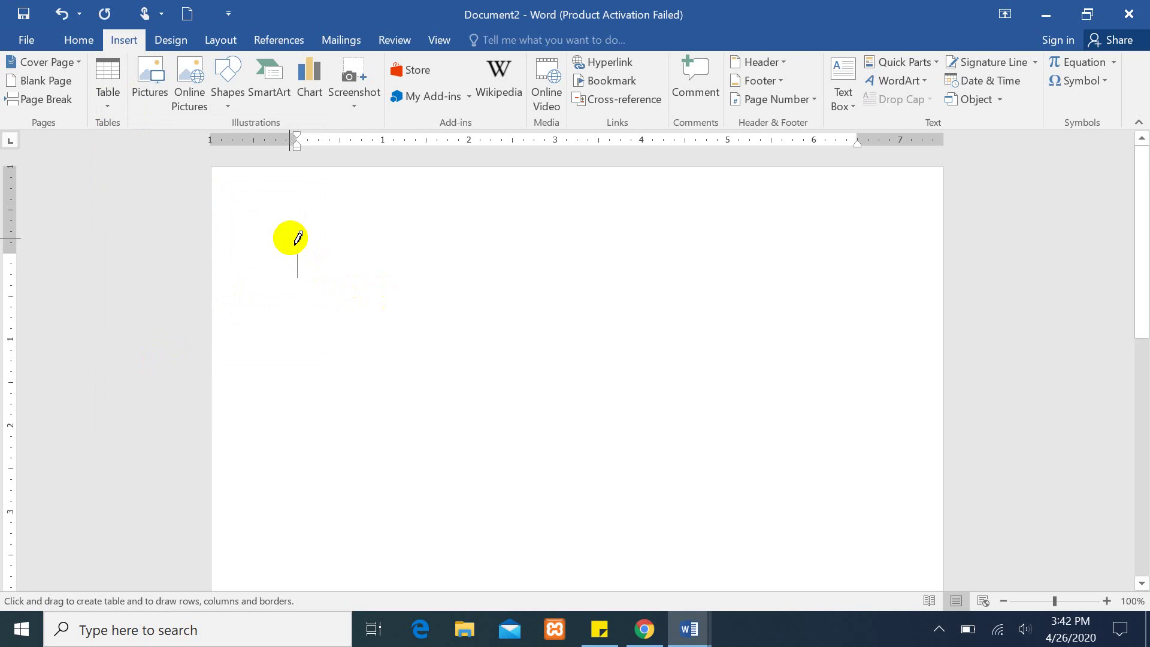
mouse_move(295, 243)
left_mouse_down()
mouse_move(842, 450)
mouse_move(901, 509)
left_mouse_up()
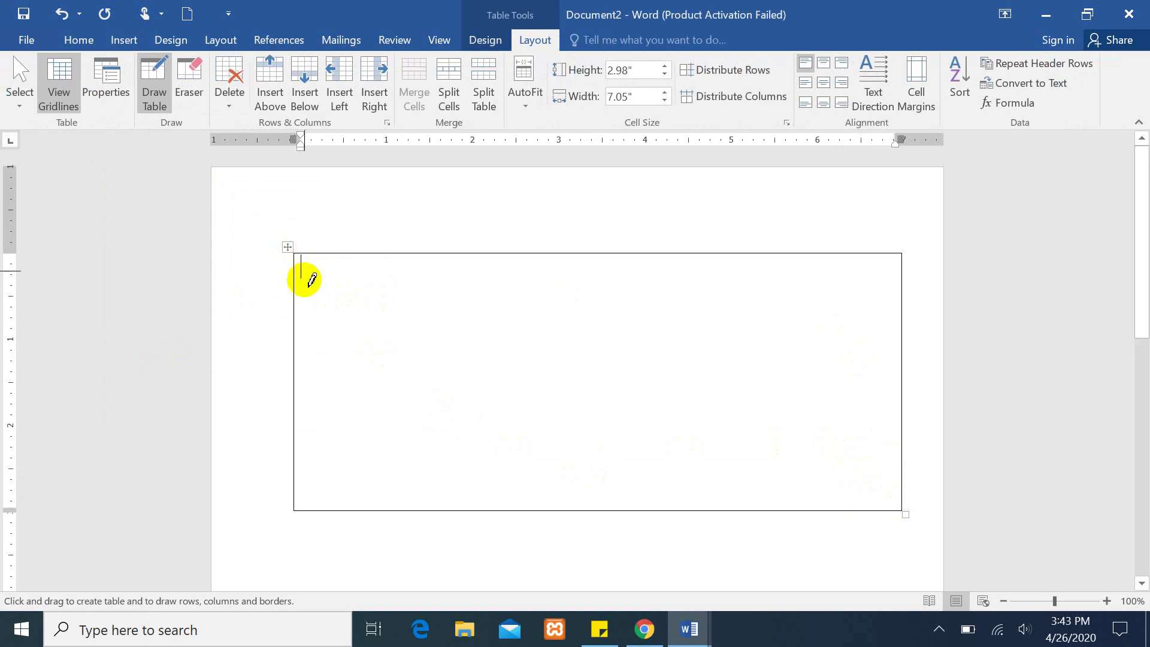
left_click_drag(299, 298, 921, 307)
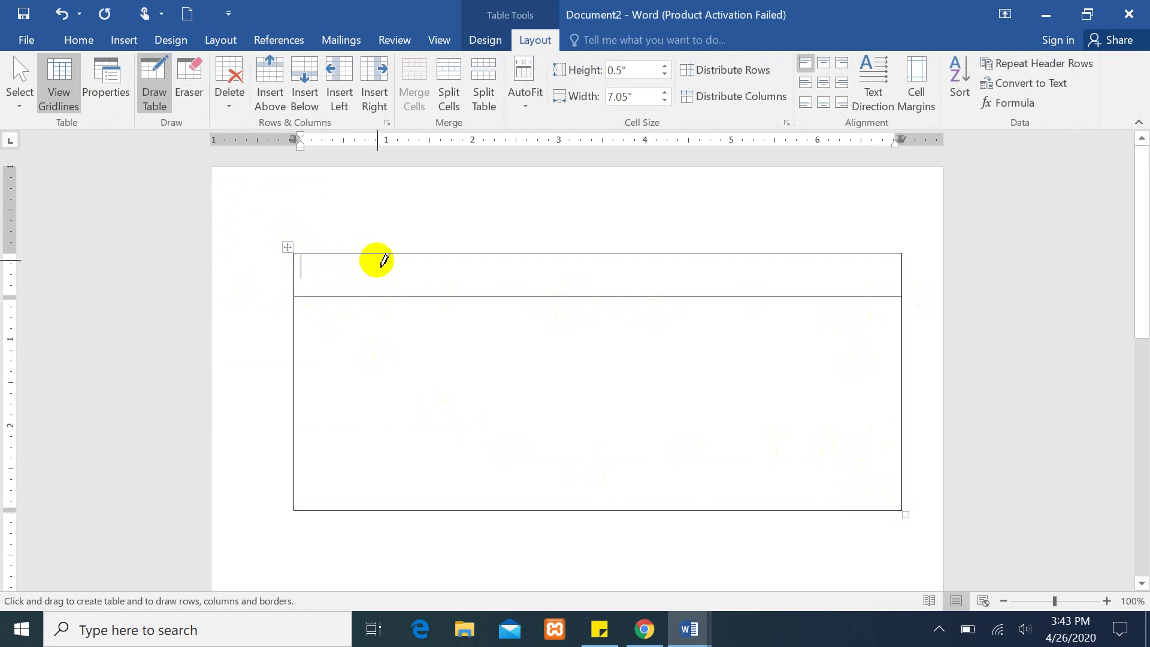
left_click_drag(333, 256, 380, 367)
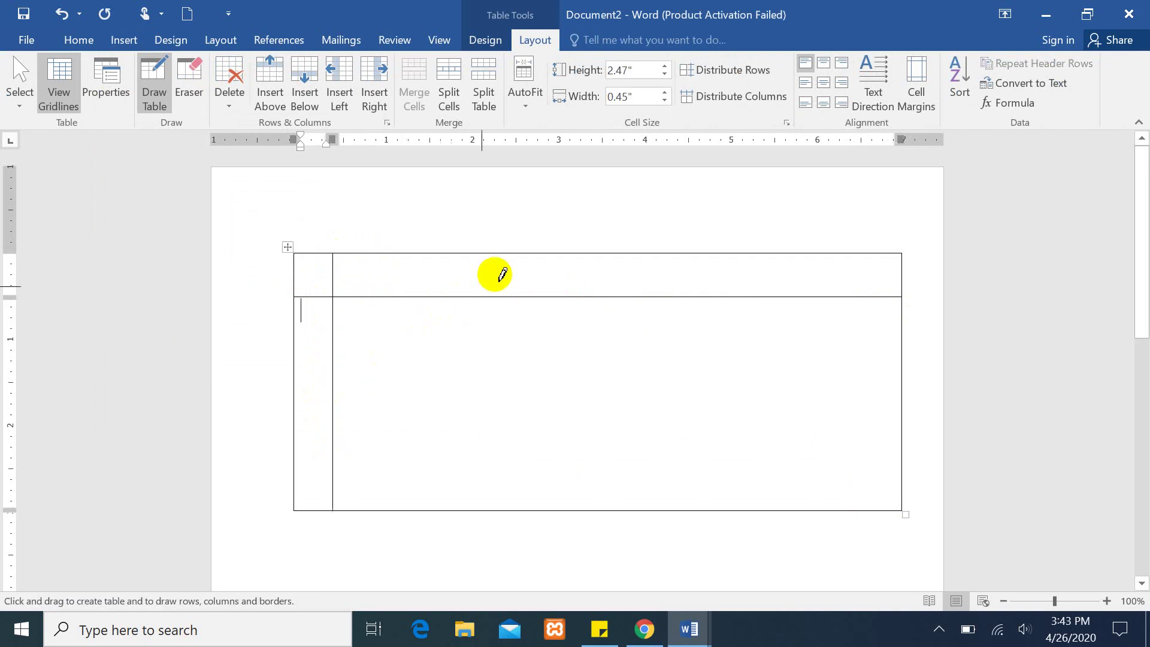
left_click_drag(493, 257, 495, 361)
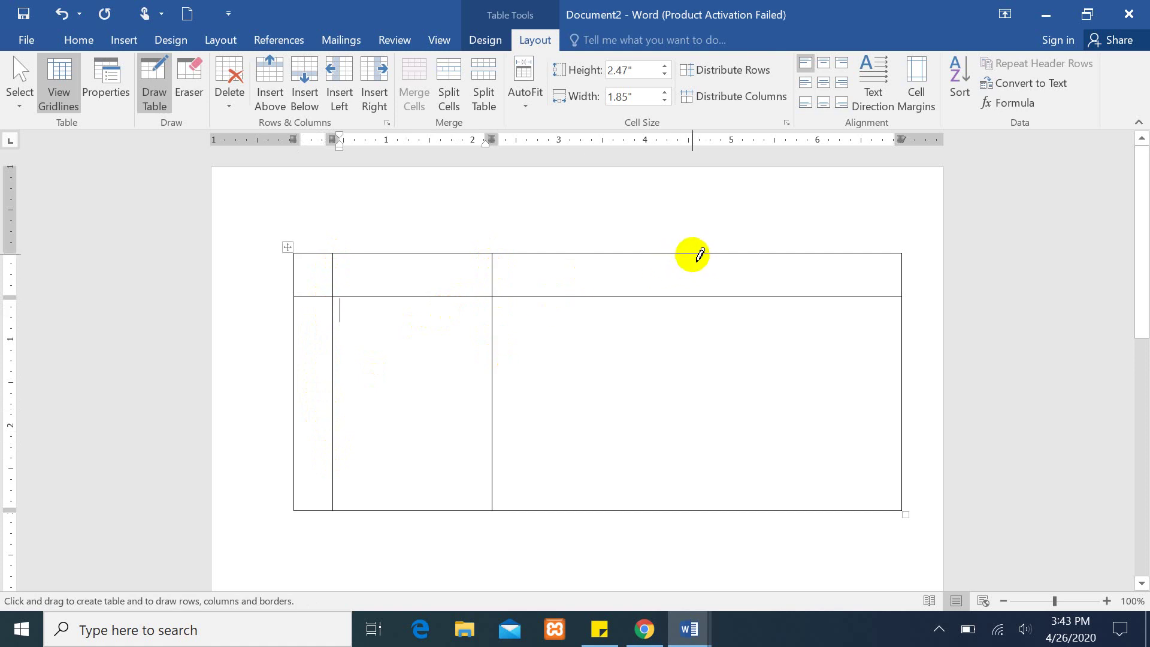
left_click_drag(675, 253, 676, 467)
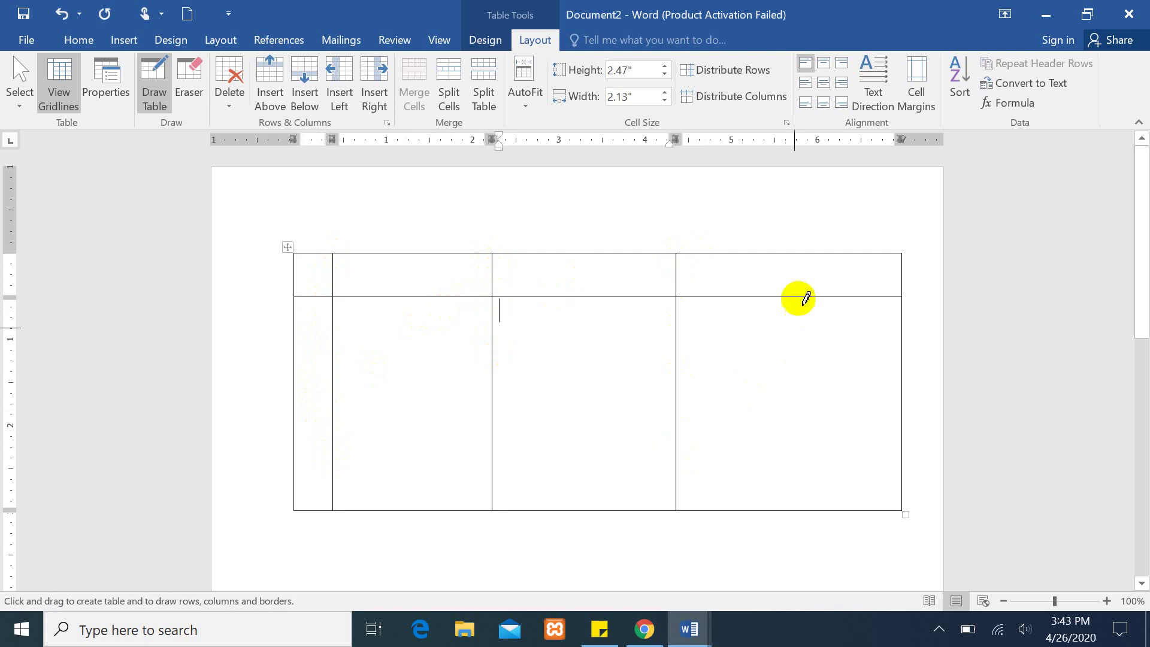
left_click_drag(746, 255, 747, 509)
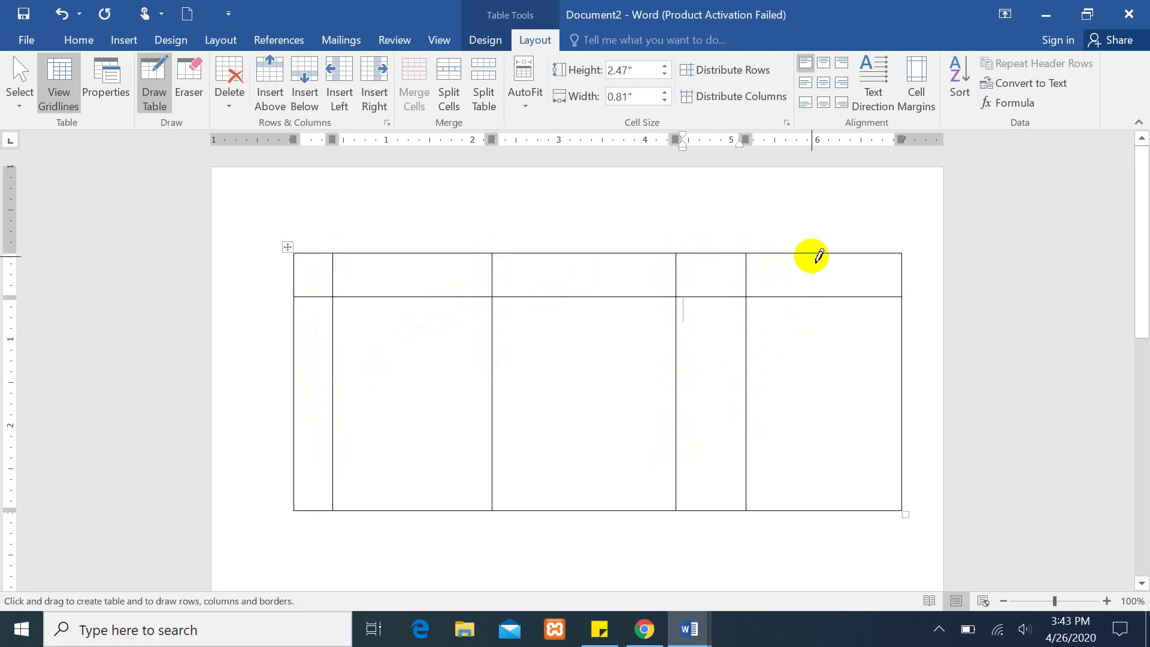
left_click_drag(817, 260, 816, 464)
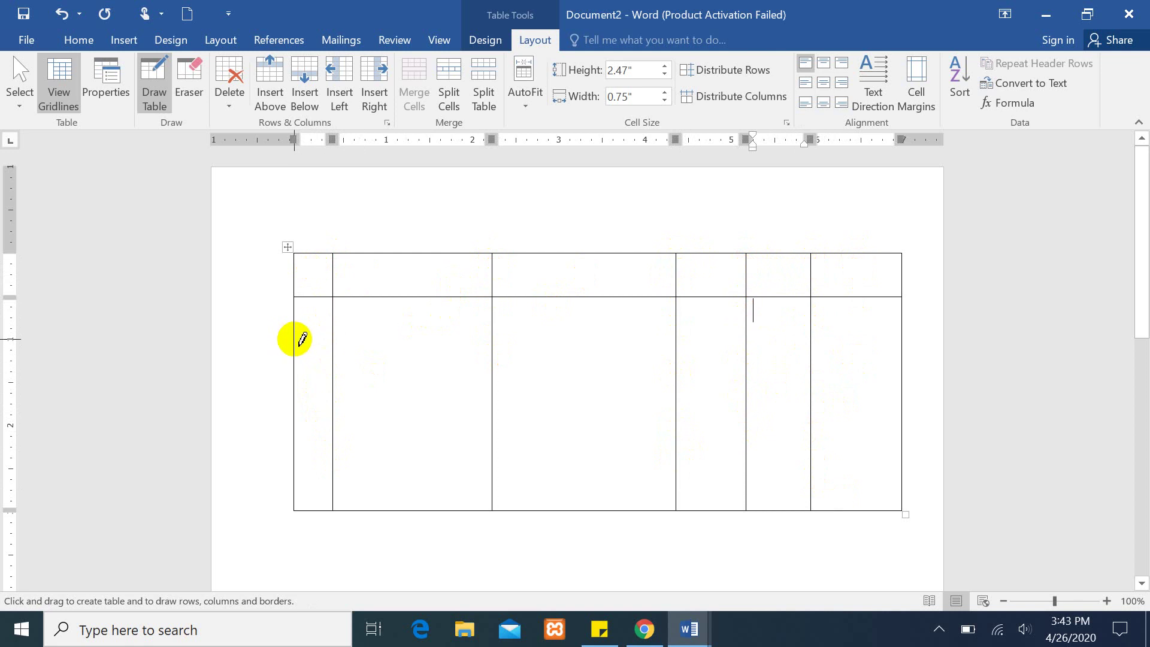
Draw horizontal row lines across the table, undoing one partial line, to form six rows.
left_click_drag(301, 339, 716, 341)
key("ctrl+z")
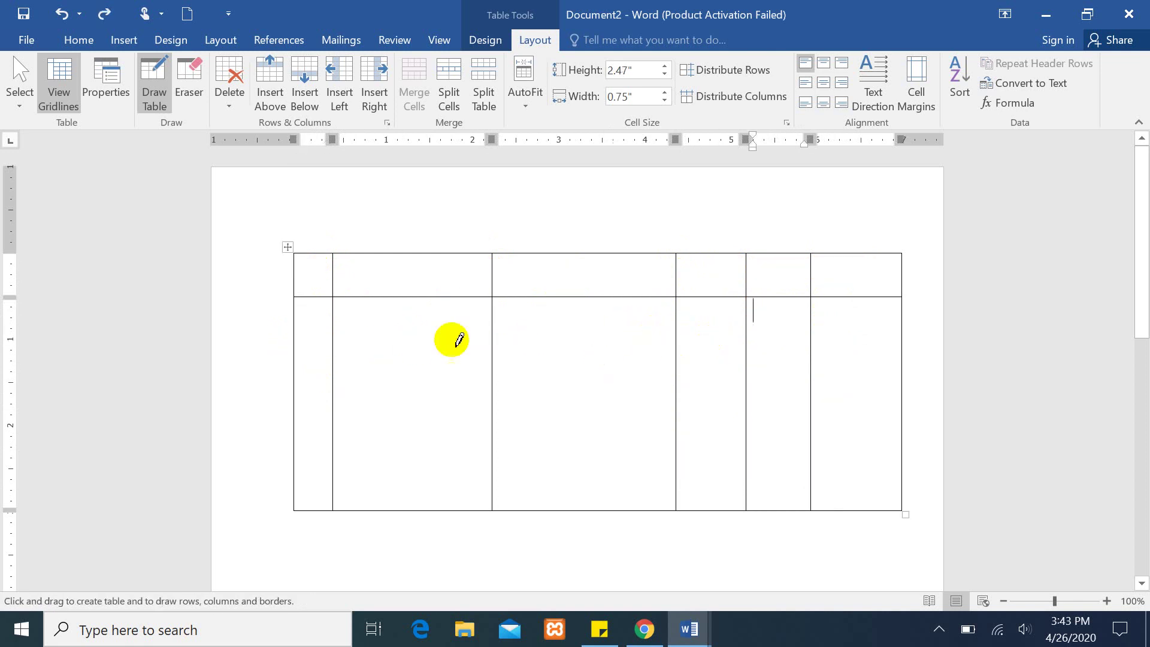
mouse_move(303, 325)
left_mouse_down()
mouse_move(732, 341)
mouse_move(905, 328)
left_mouse_up()
left_click_drag(307, 395, 924, 378)
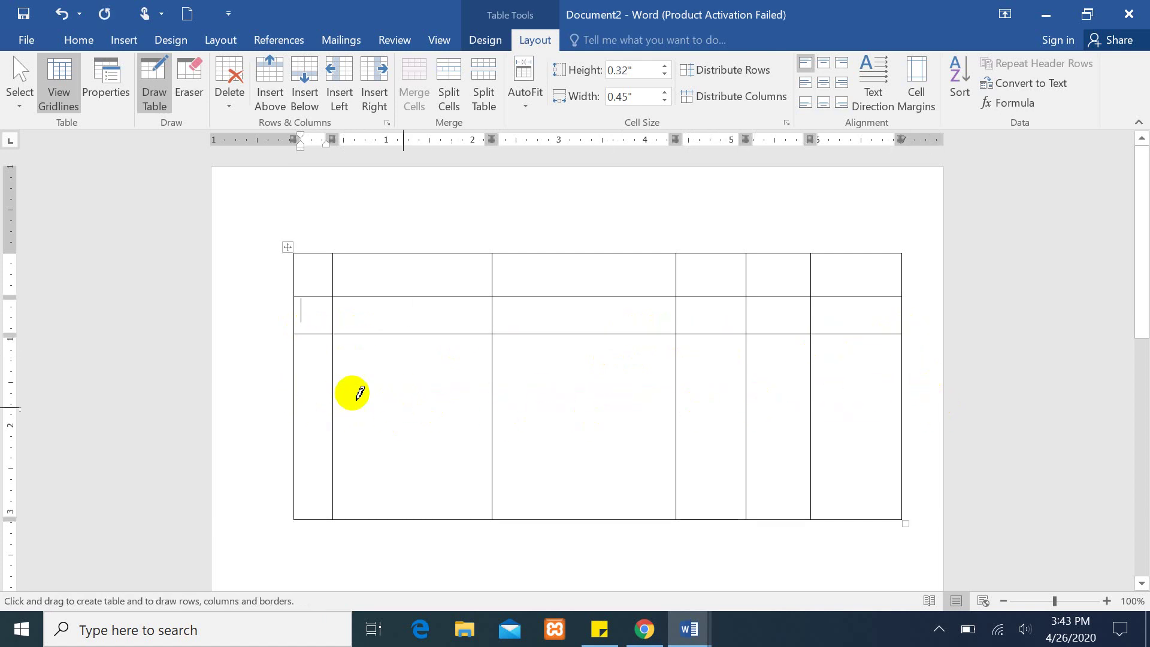
left_click_drag(298, 367, 1005, 367)
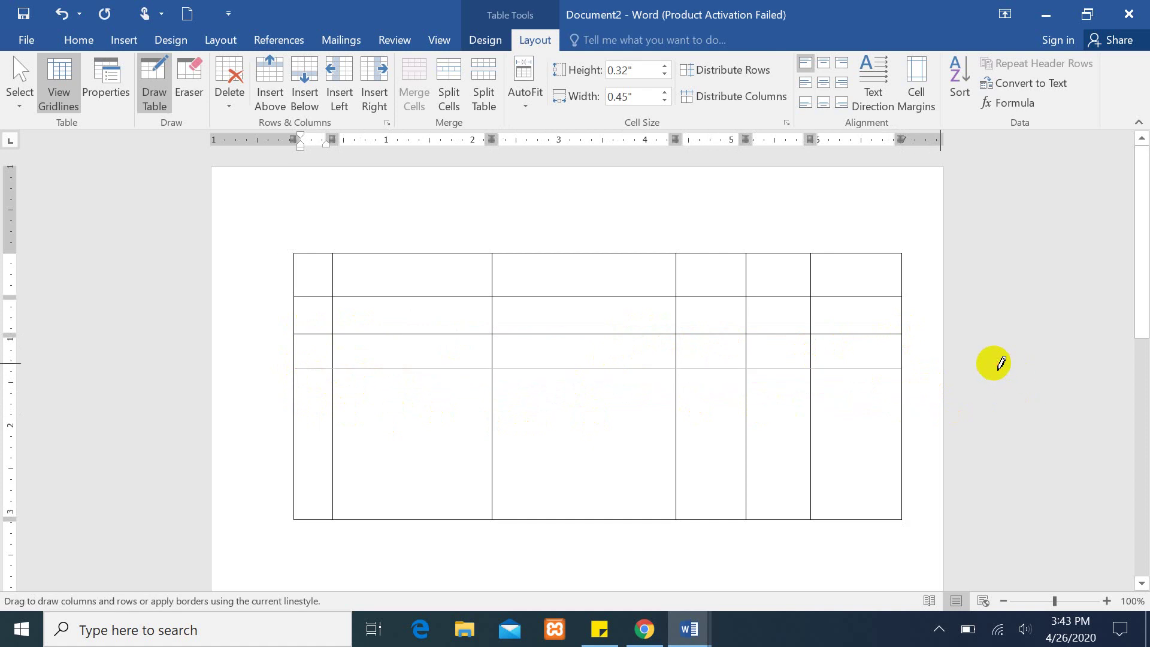
mouse_move(300, 412)
left_mouse_down()
mouse_move(649, 407)
mouse_move(788, 429)
left_mouse_up()
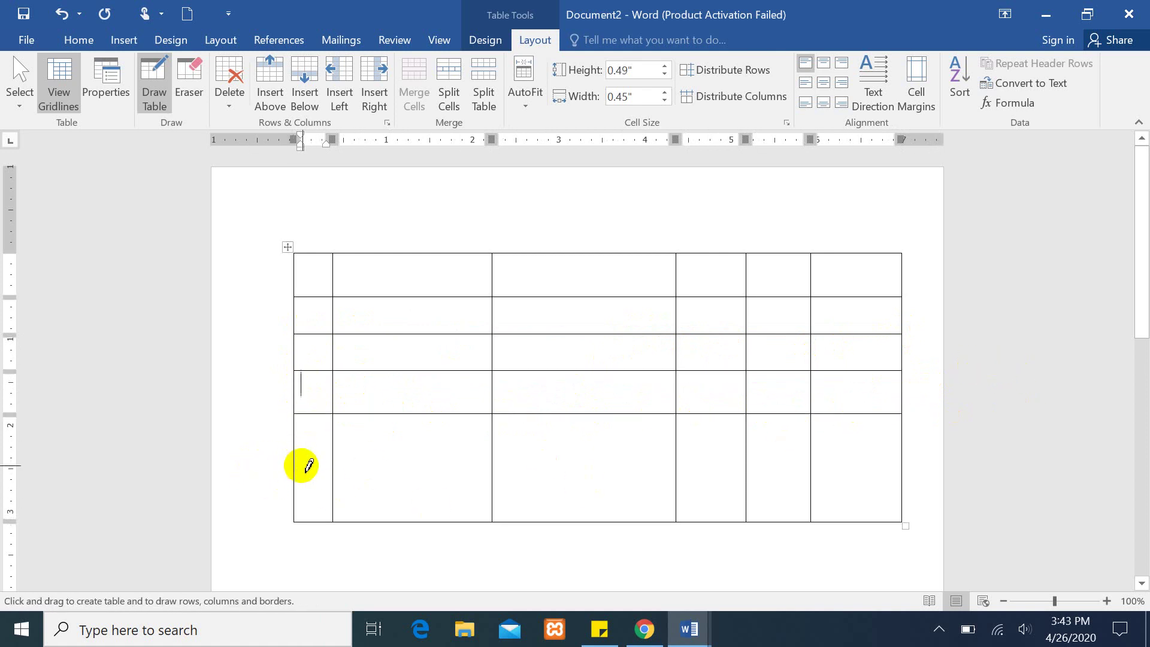
left_click_drag(296, 465, 870, 478)
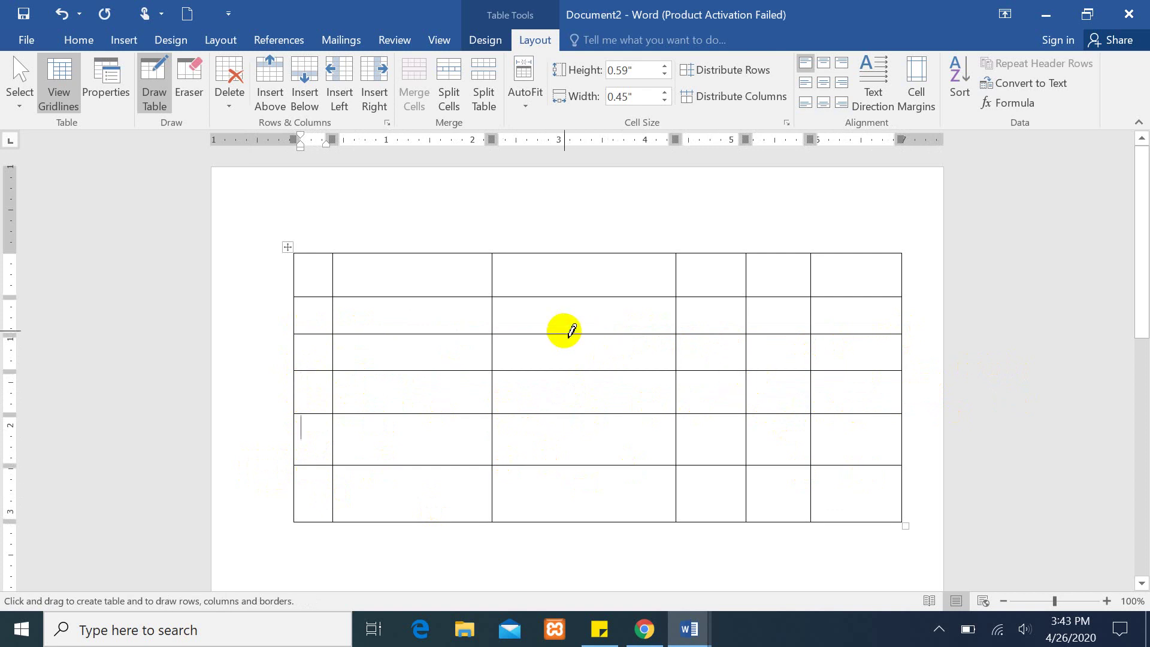
Type headings 'sn', 'name' and 'F name' in the top row, then delete the whole table.
left_click(319, 276)
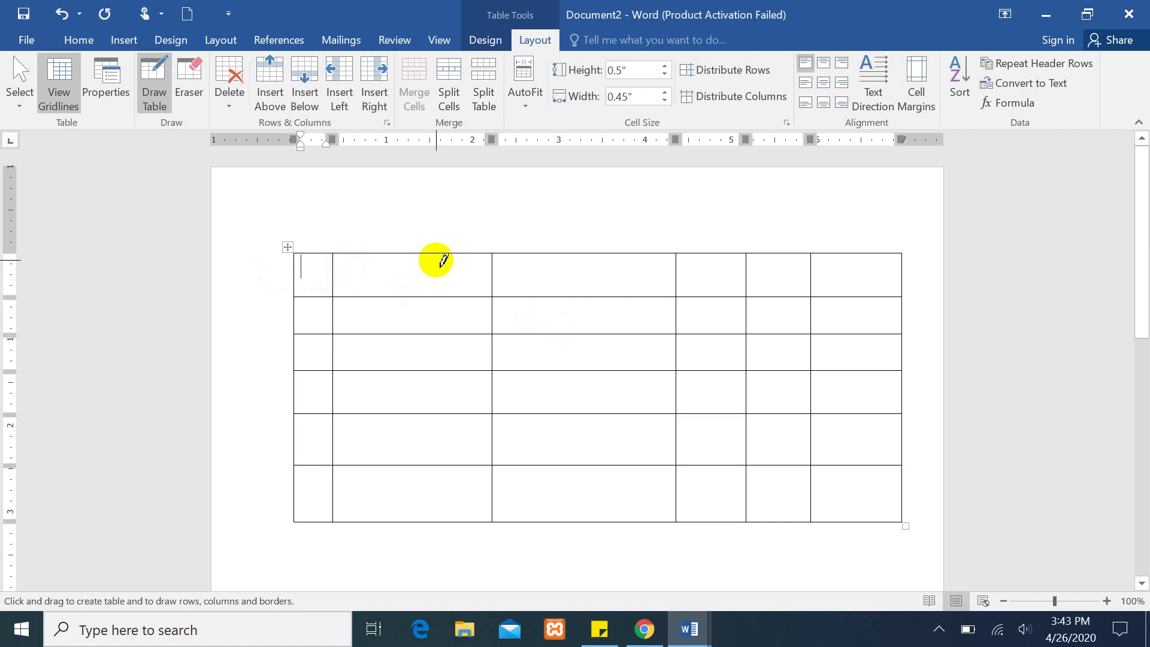
type("sn")
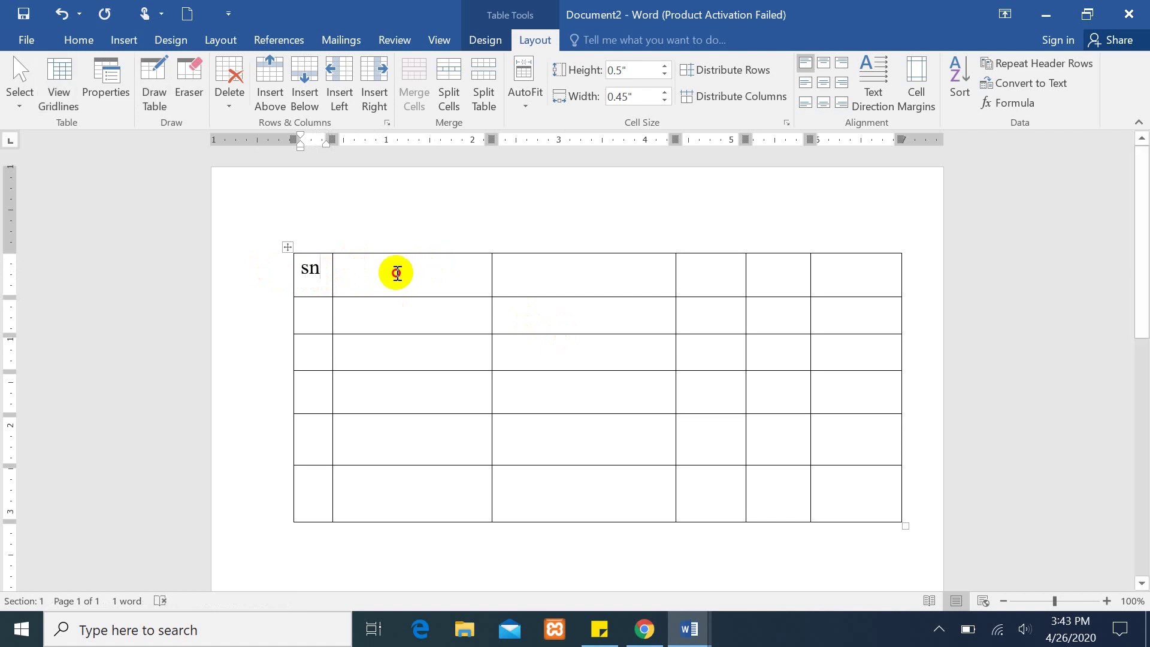
left_click(399, 274)
type("nam")
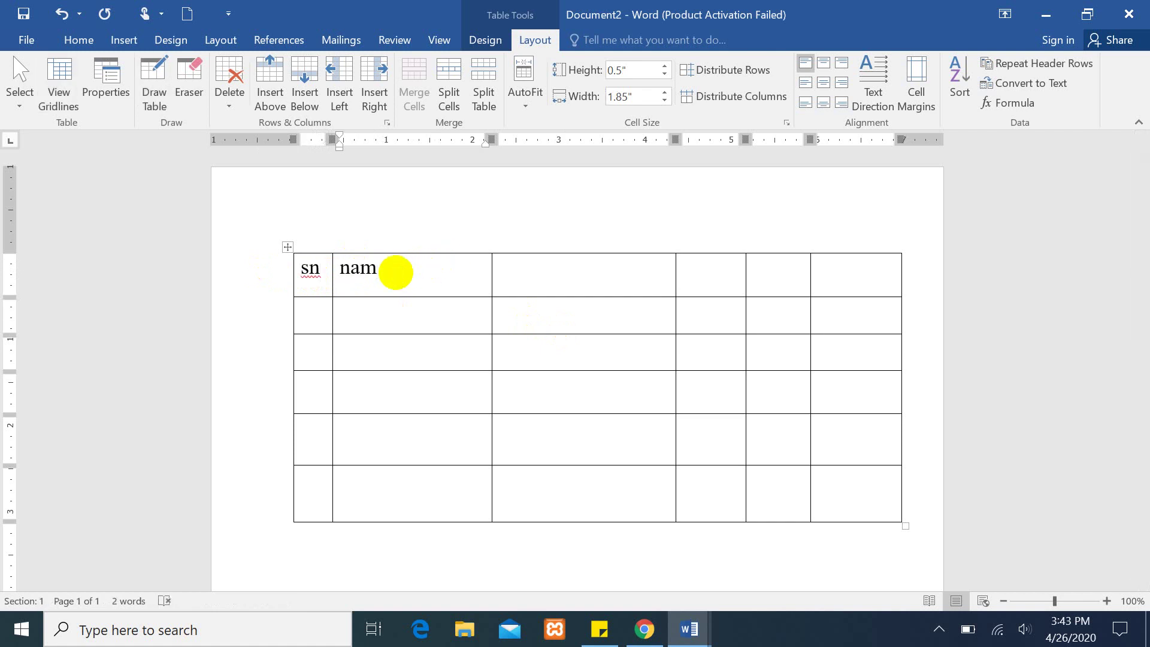
type("e")
left_click(553, 267)
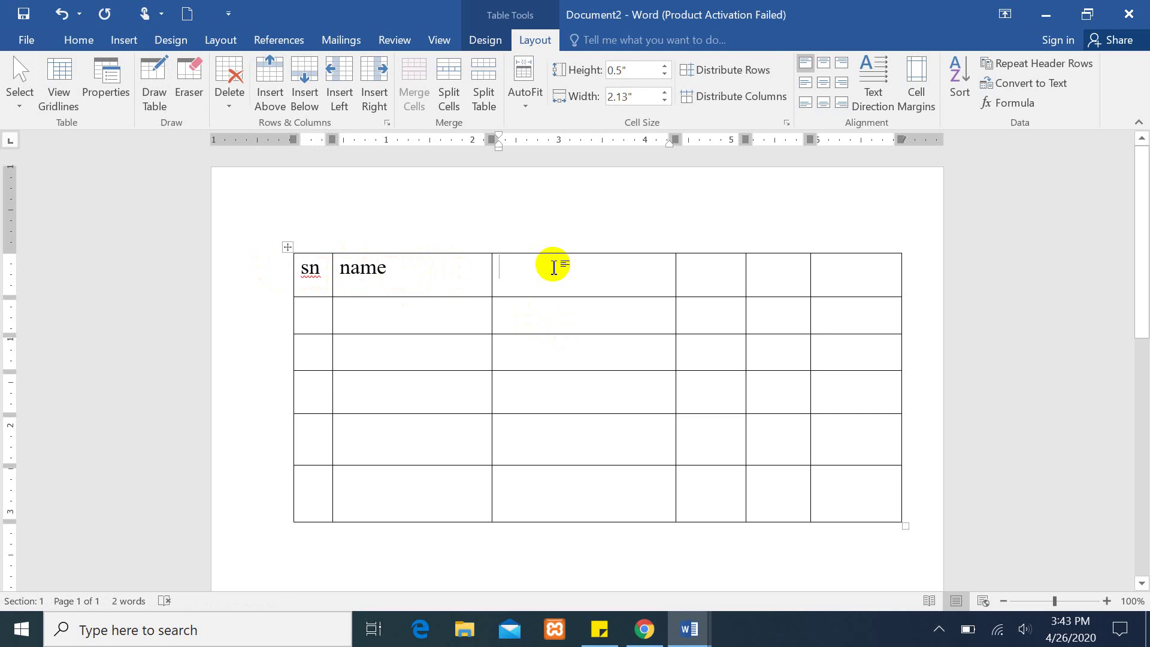
type("F name")
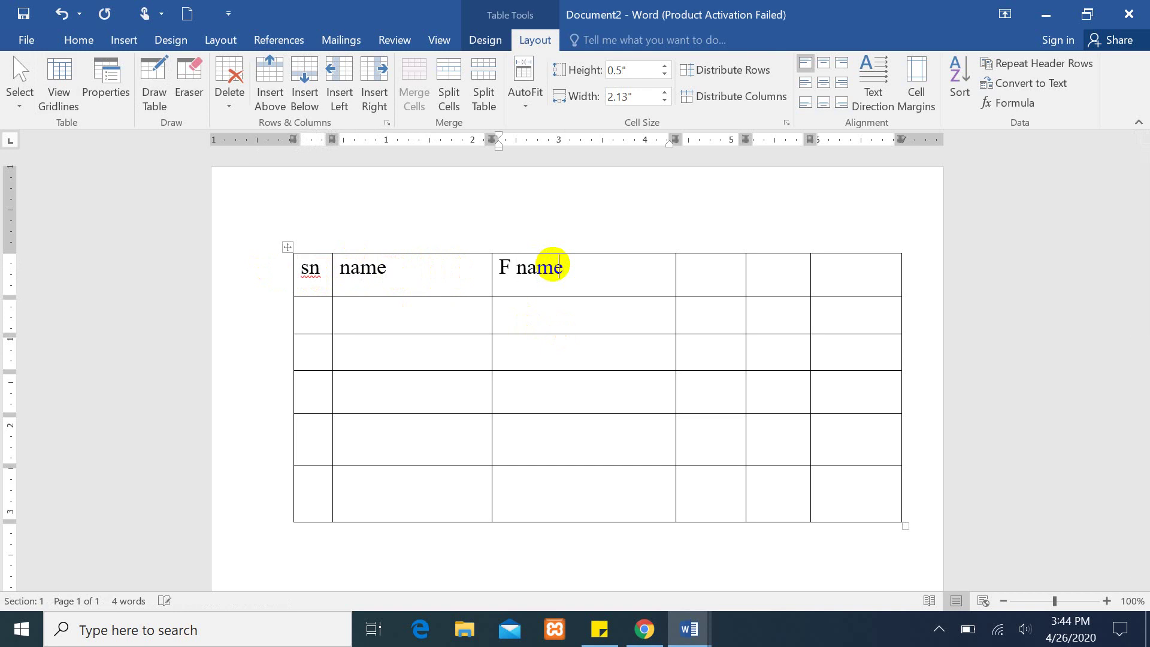
left_click(735, 275)
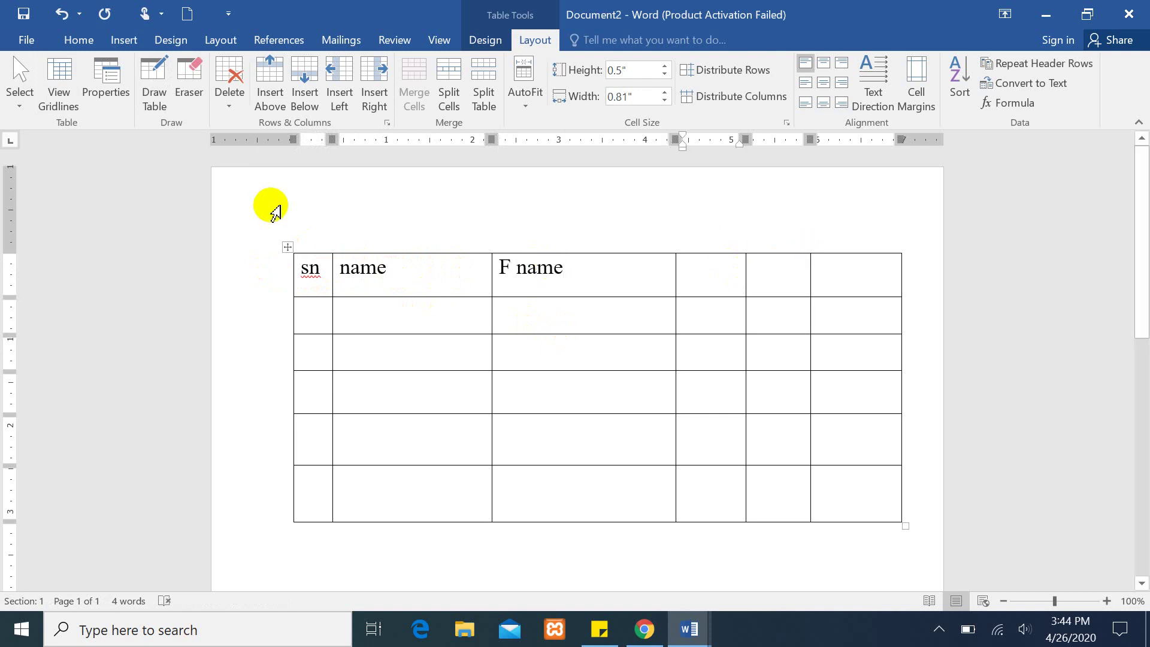
left_click(289, 249)
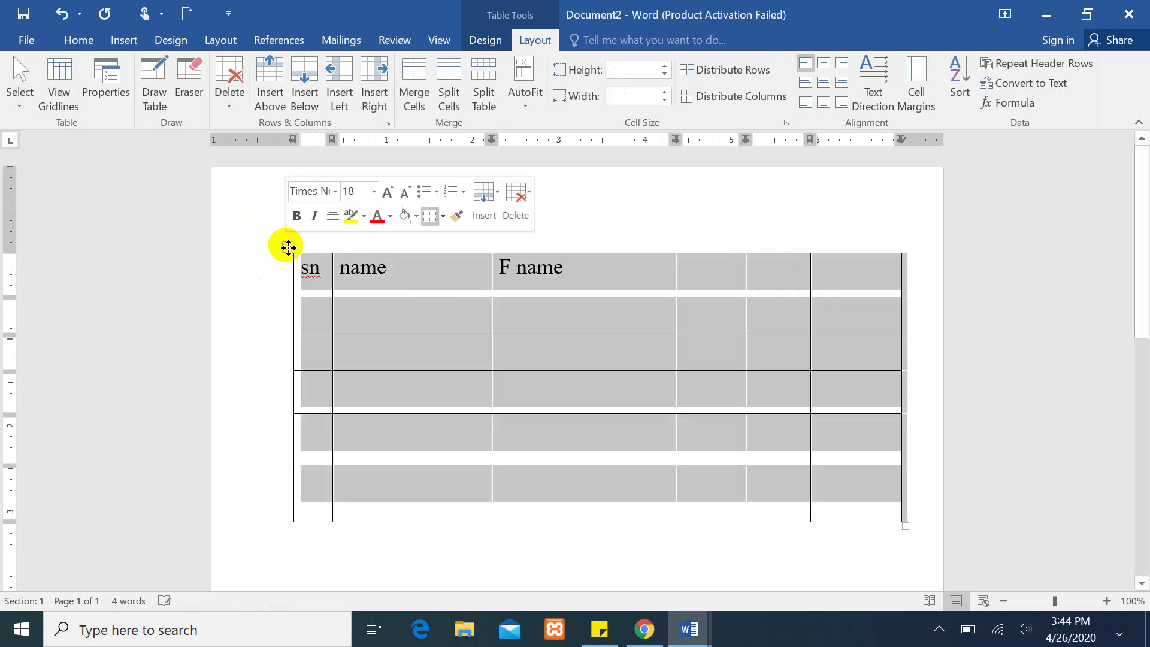
key("BackSpace")
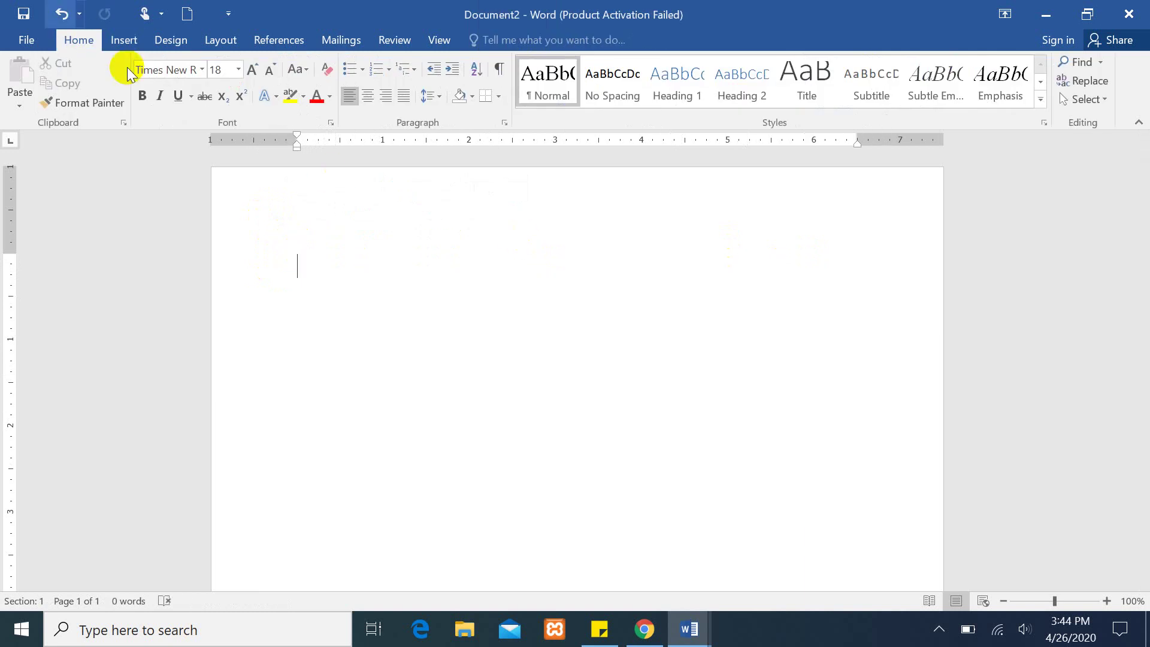
Type the heading line 'Name', 'Father Name', 'add' separated by tabs.
left_click(122, 39)
left_click(102, 96)
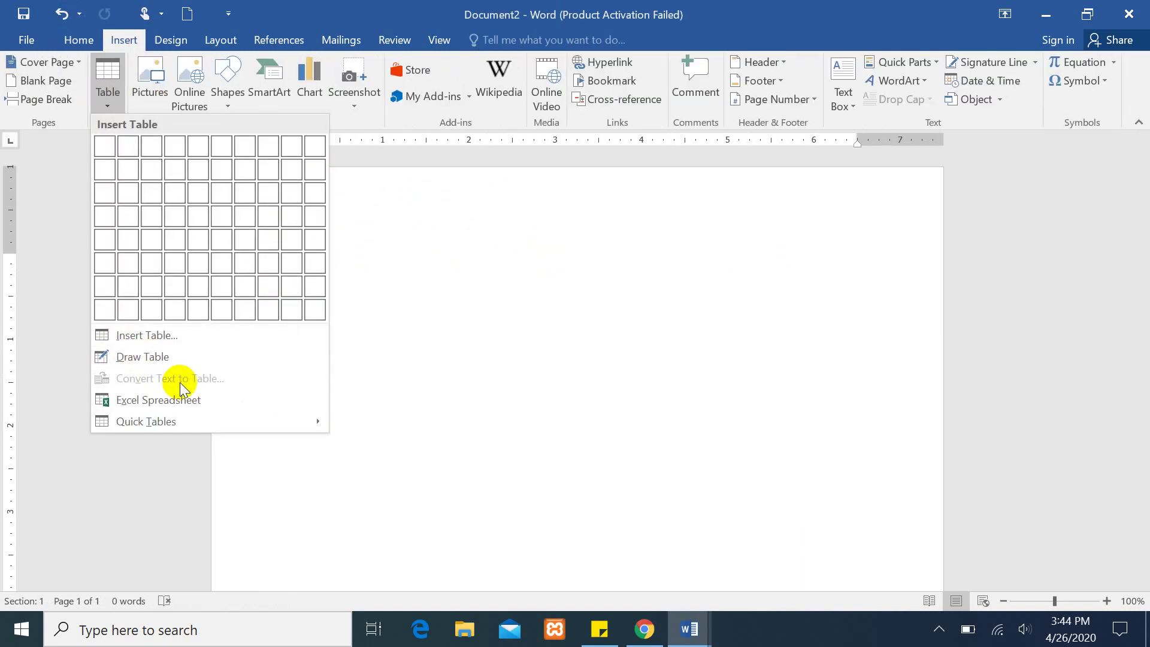
left_click(433, 339)
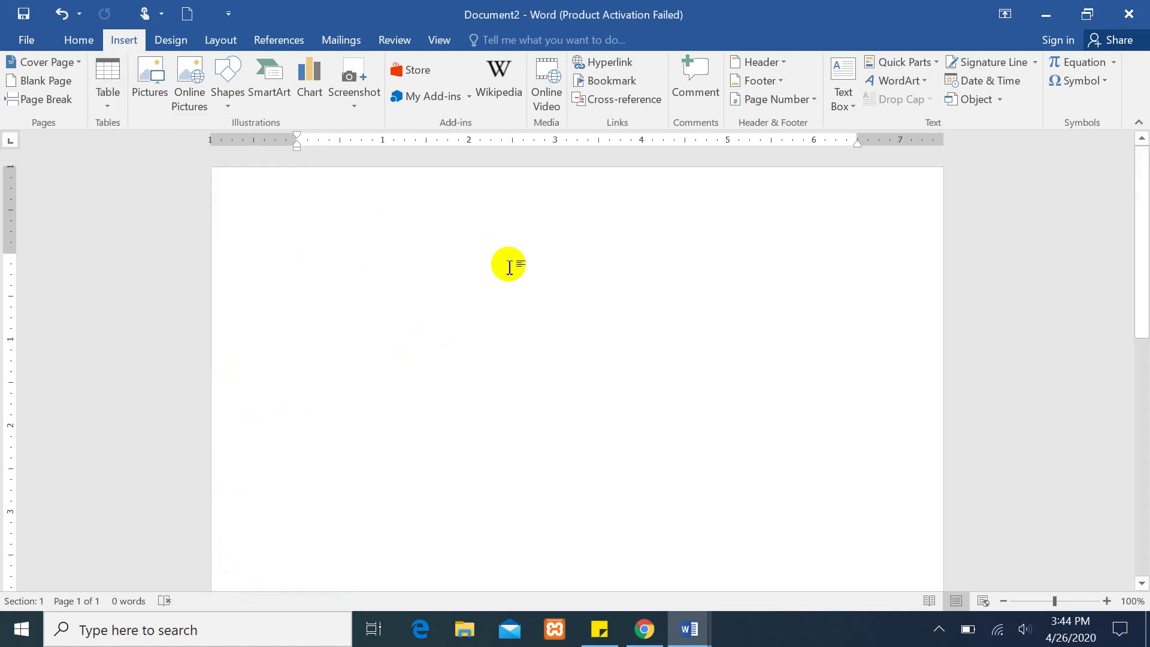
type("Name\t")
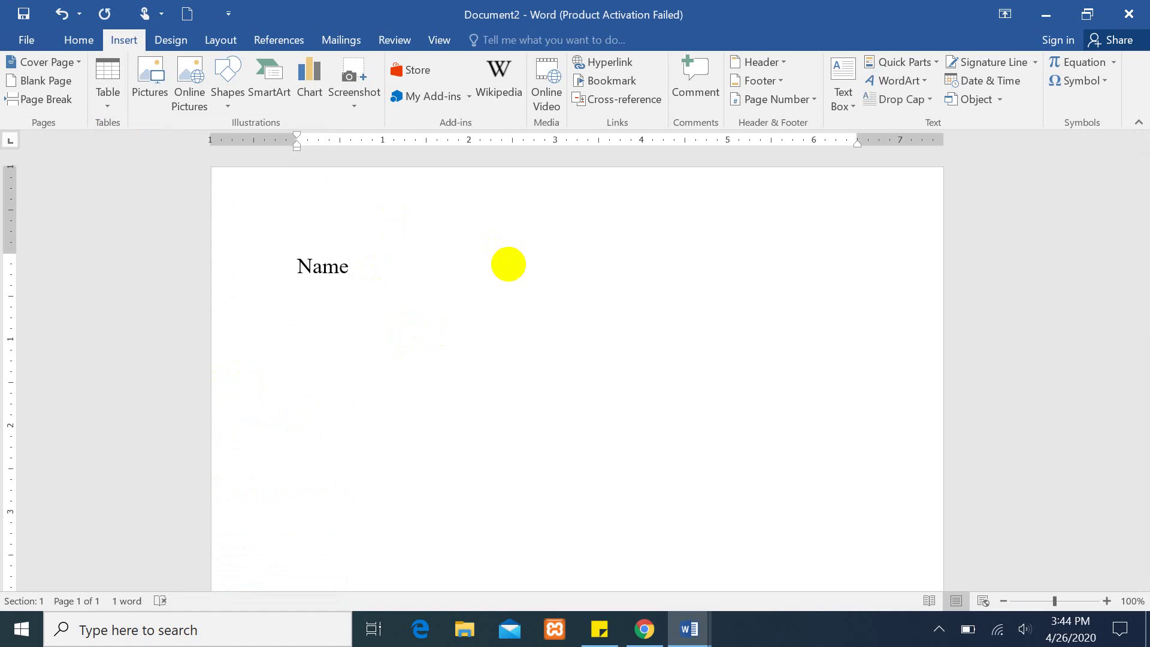
type("Fa")
type("ther ")
type("Name")
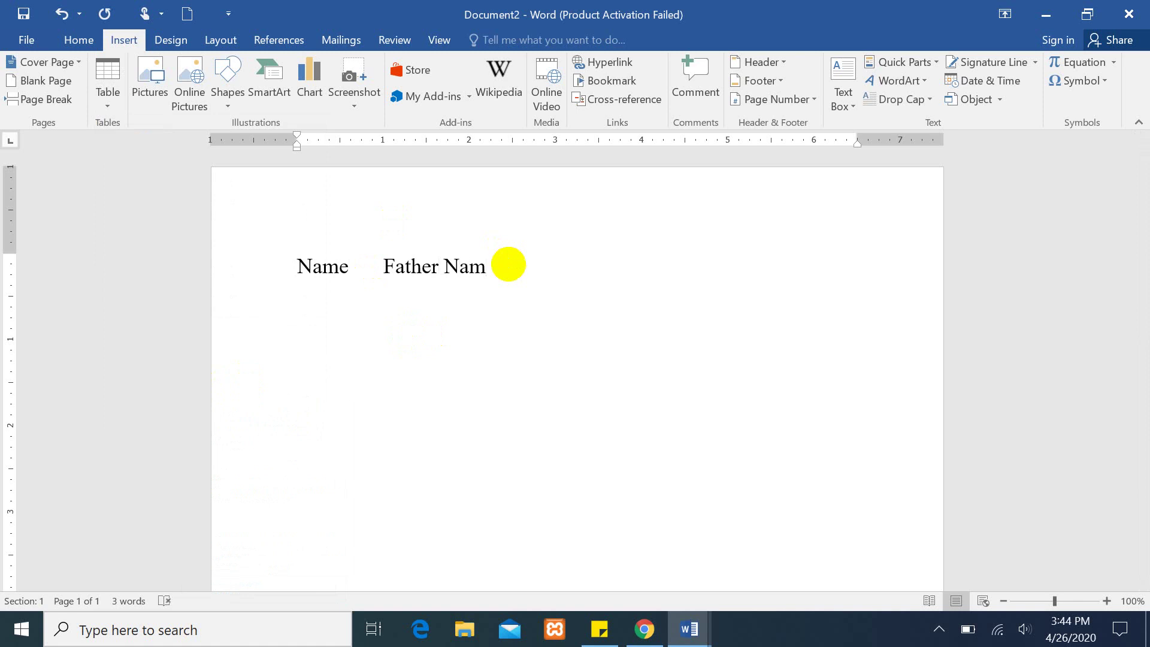
left_click(940, 628)
left_click(502, 269)
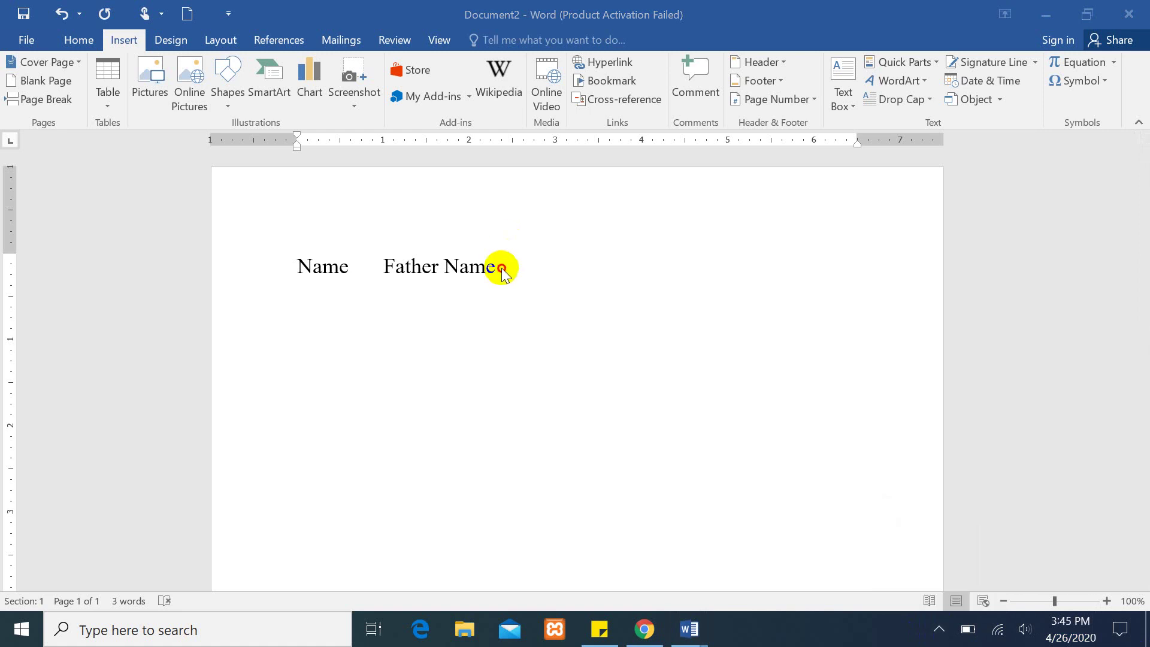
key("Tab")
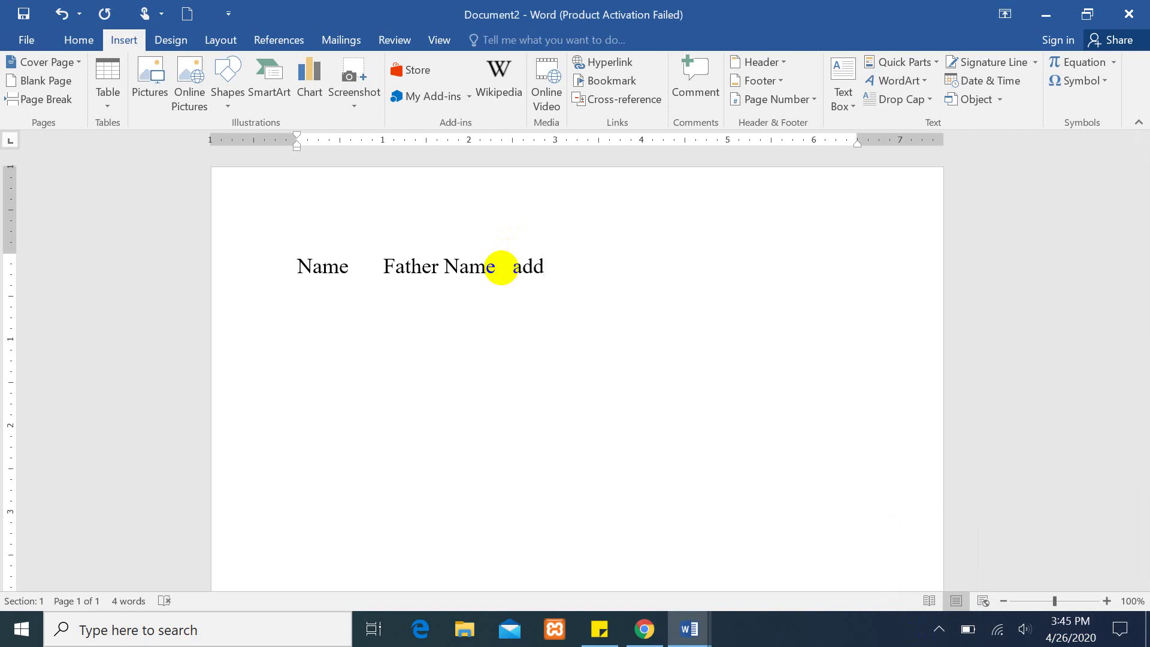
key("Return")
Type the tab-separated data row 'ahmad', 'Muahmma', 'shawar' and select all text.
type("ahmad")
key("Tab")
type("Muahmma")
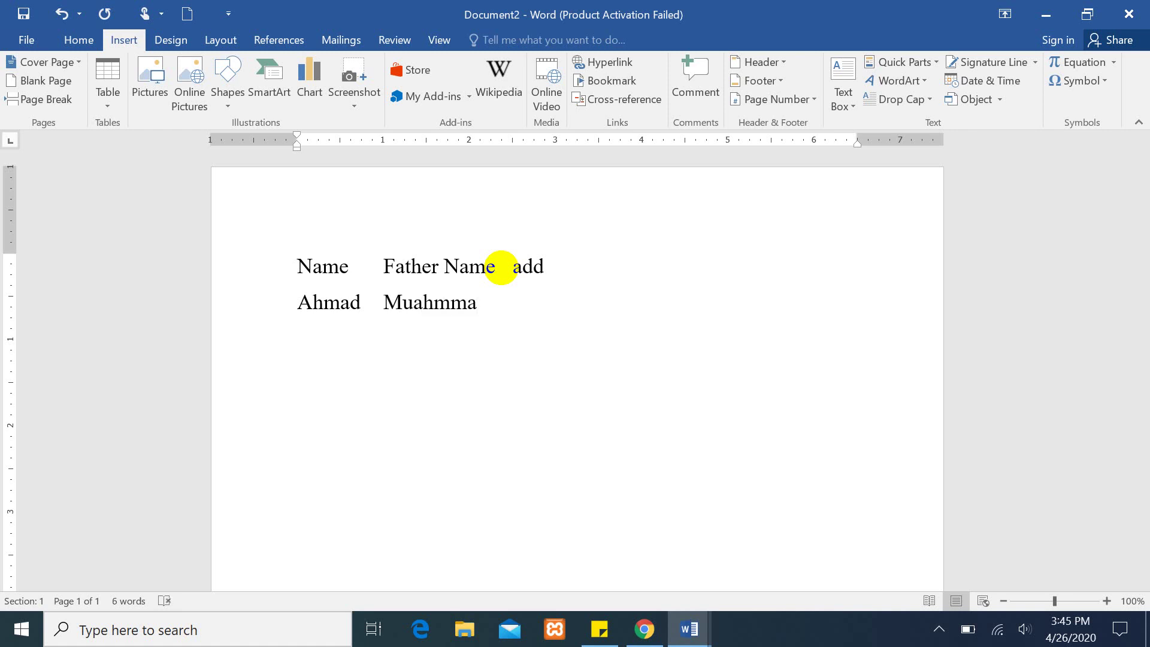
key("Tab")
type("sha")
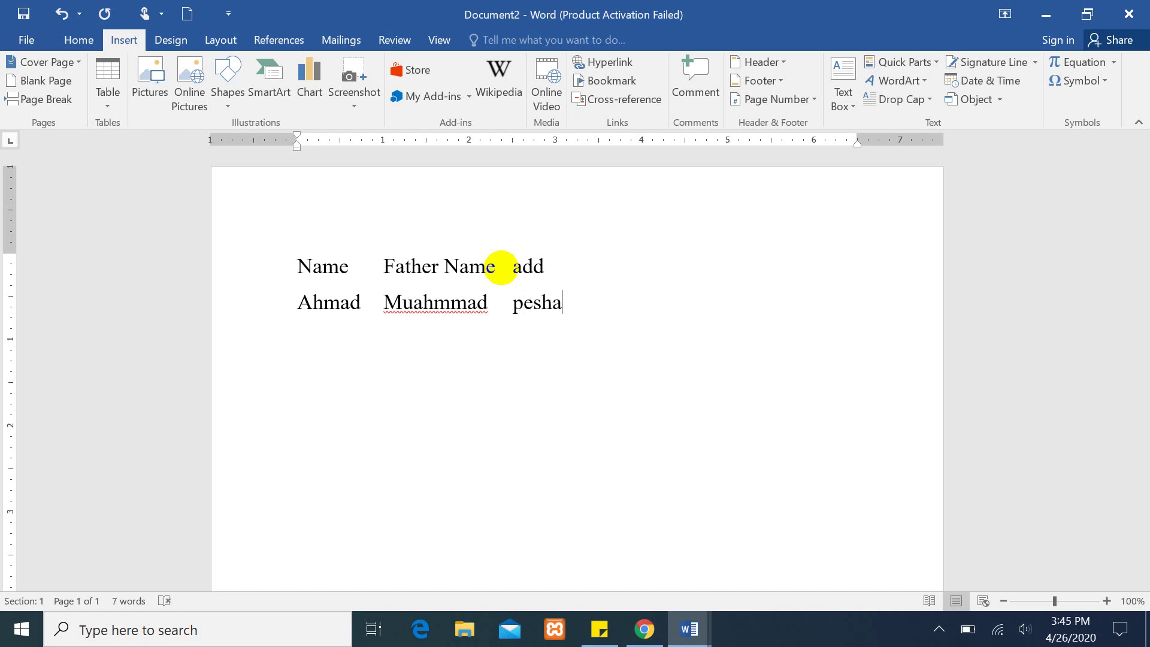
type("war")
key("Return")
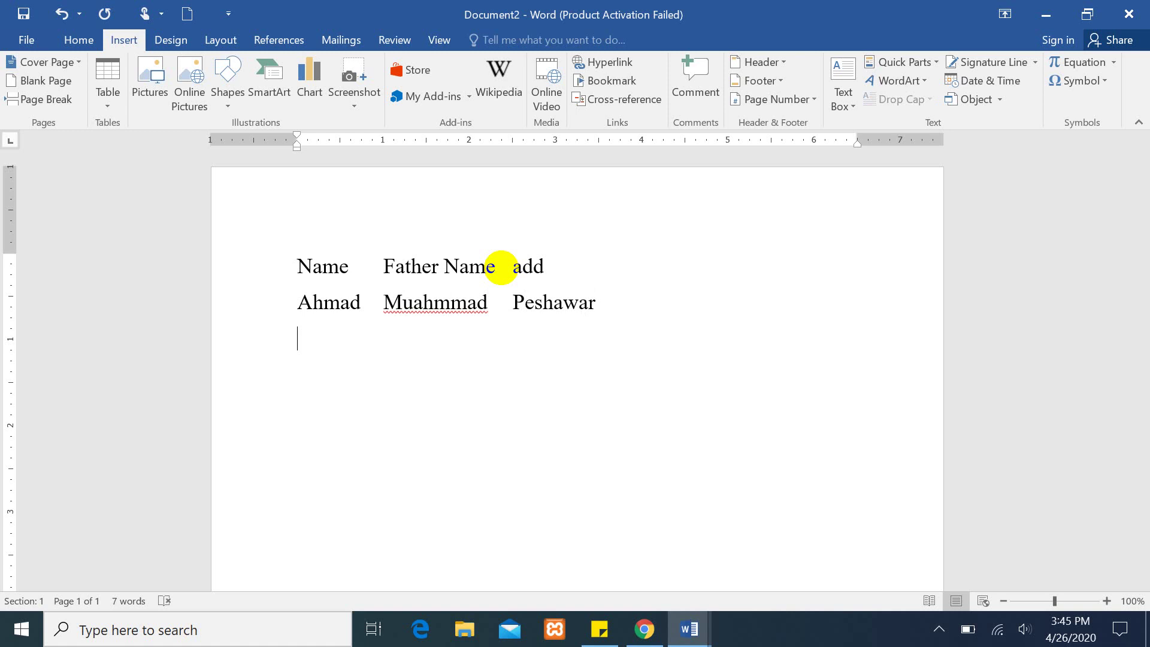
left_click(627, 315)
key("ctrl+a")
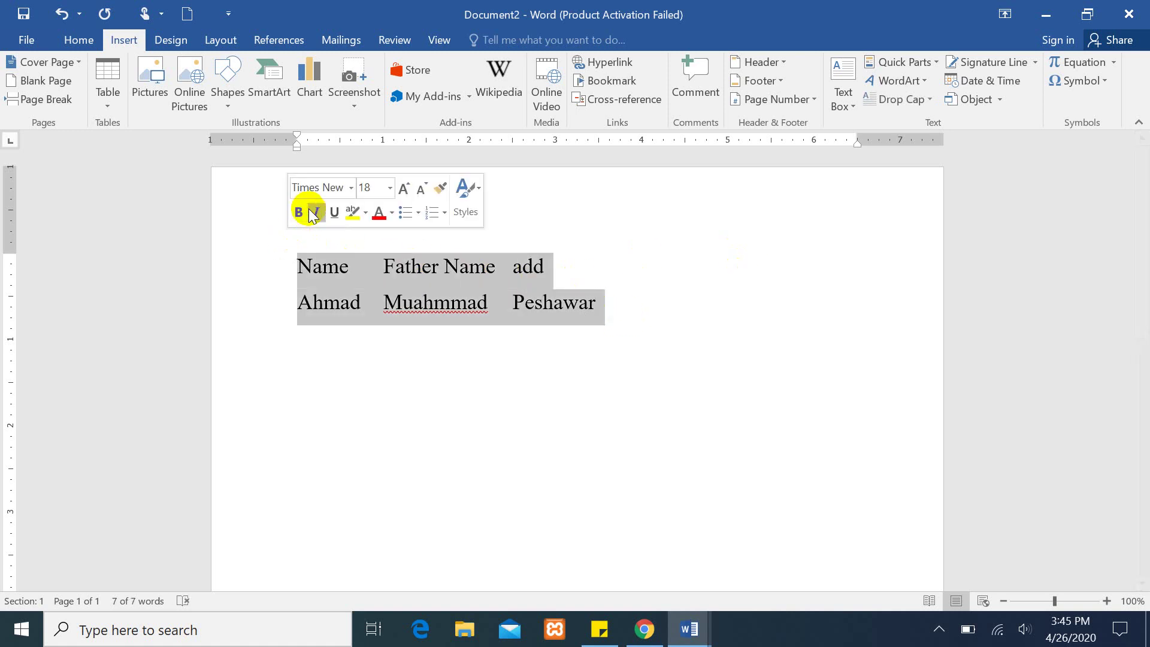
Convert the selected text to a 3-column table using Tabs as the separator.
left_click(106, 102)
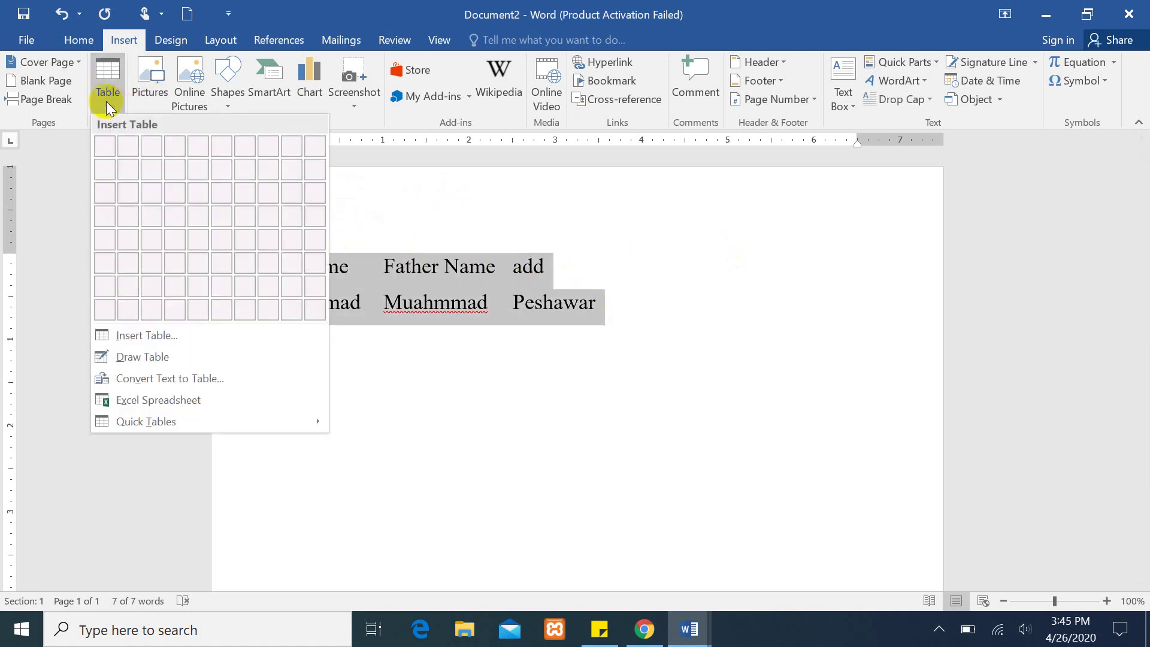
left_click(182, 378)
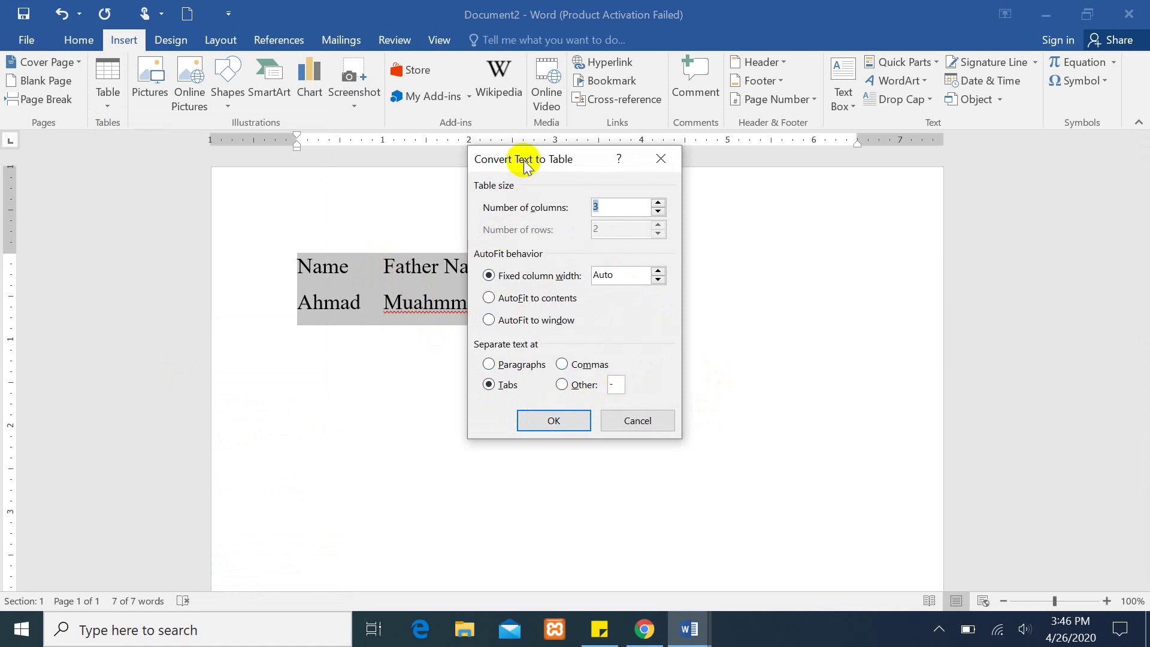
left_click_drag(530, 162, 771, 200)
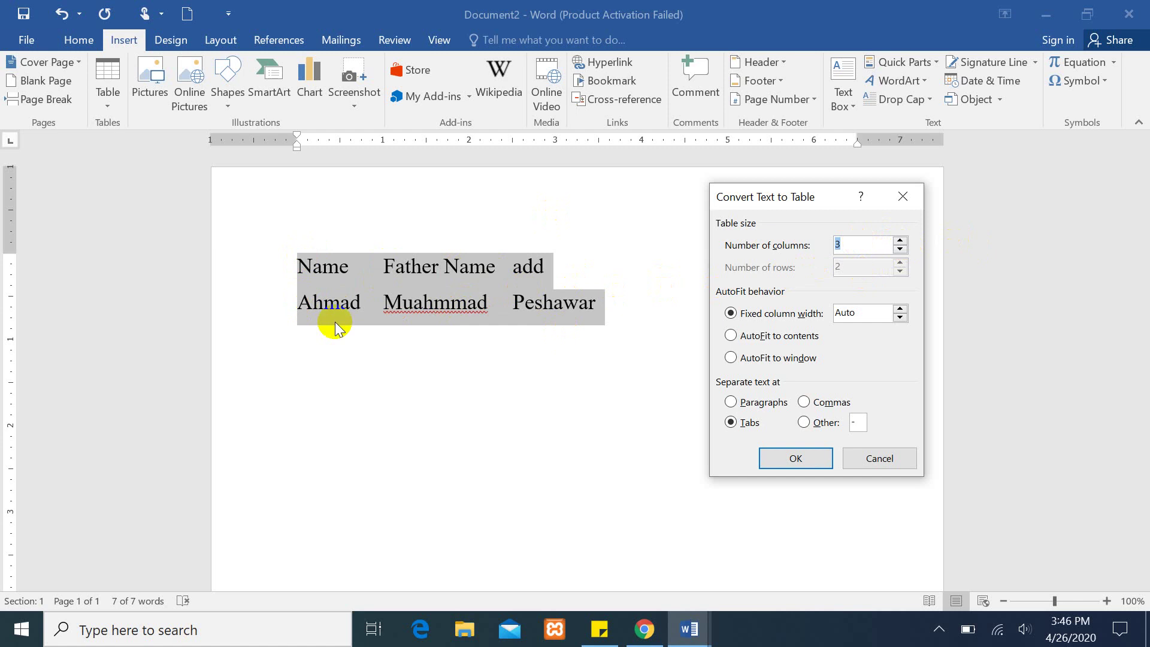
left_click(796, 459)
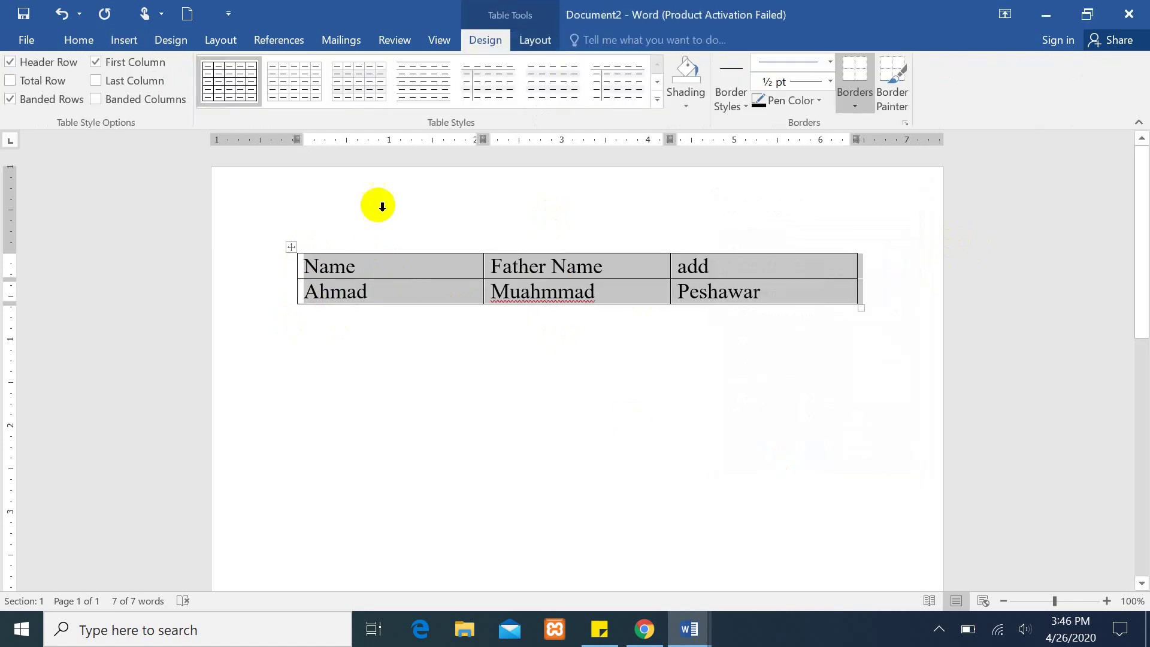
Select the converted table and delete it.
left_click(449, 204)
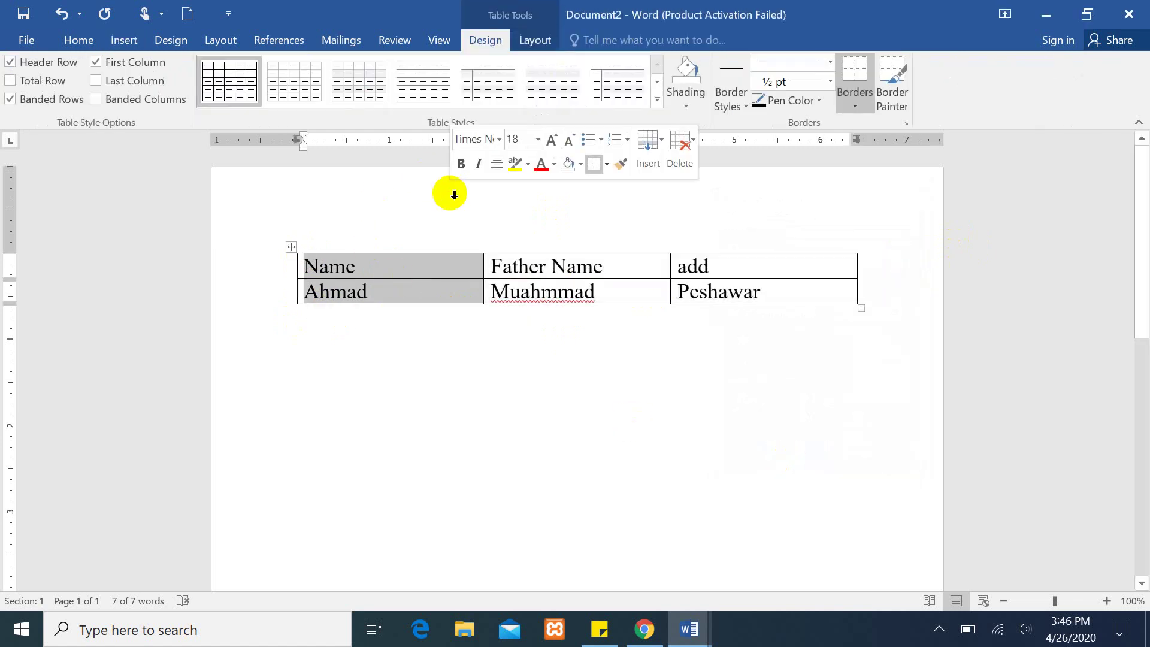
left_click(363, 352)
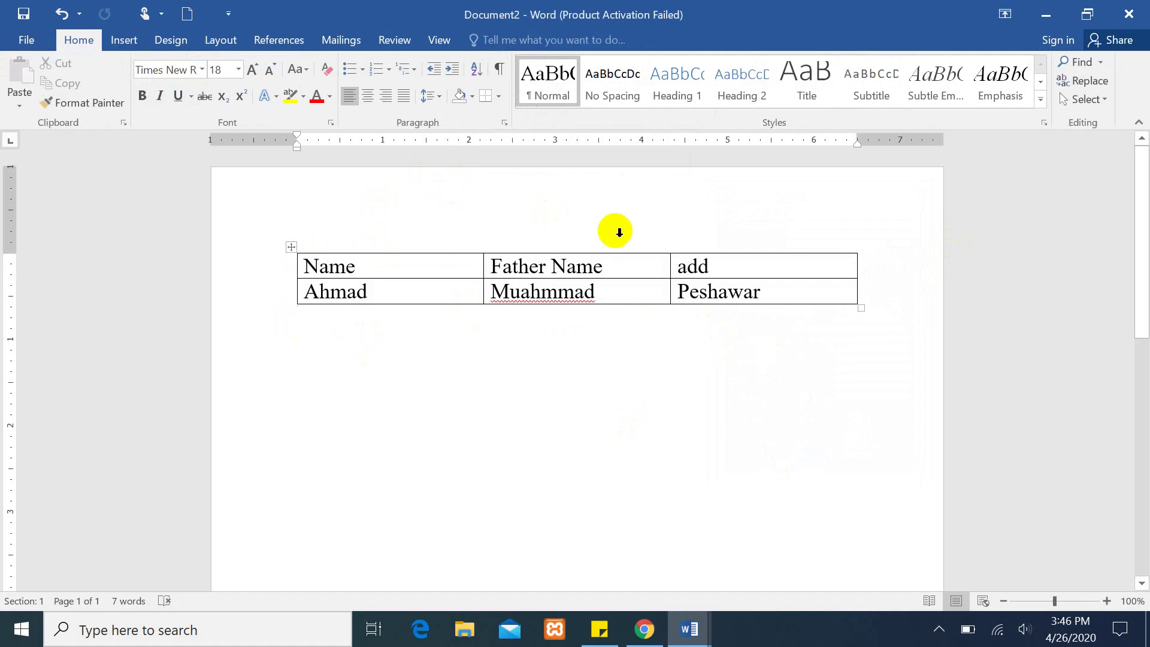
left_click(293, 248)
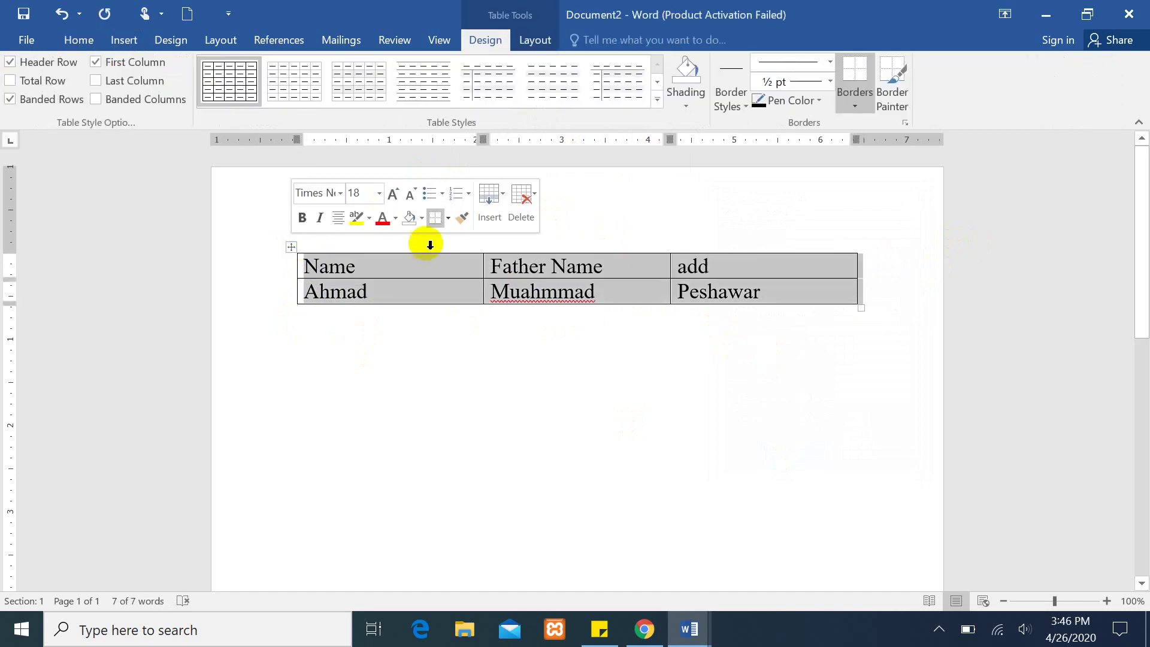
key("BackSpace")
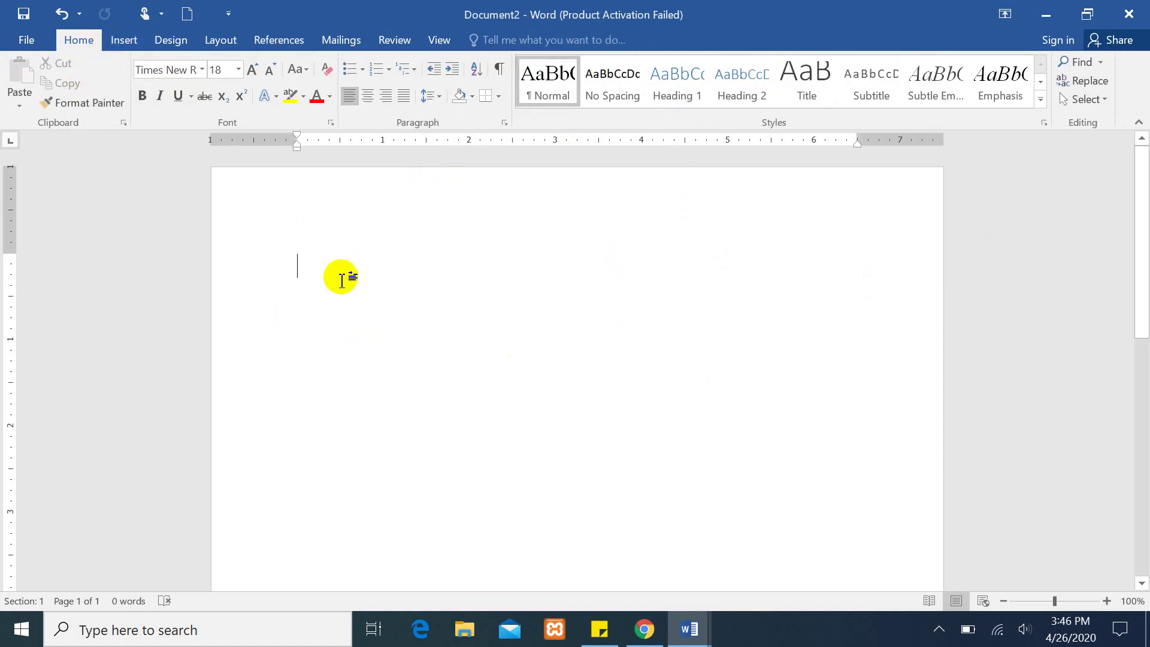
Undo the deletion and the conversion to restore the two tab-separated lines.
left_click(122, 40)
left_click(107, 96)
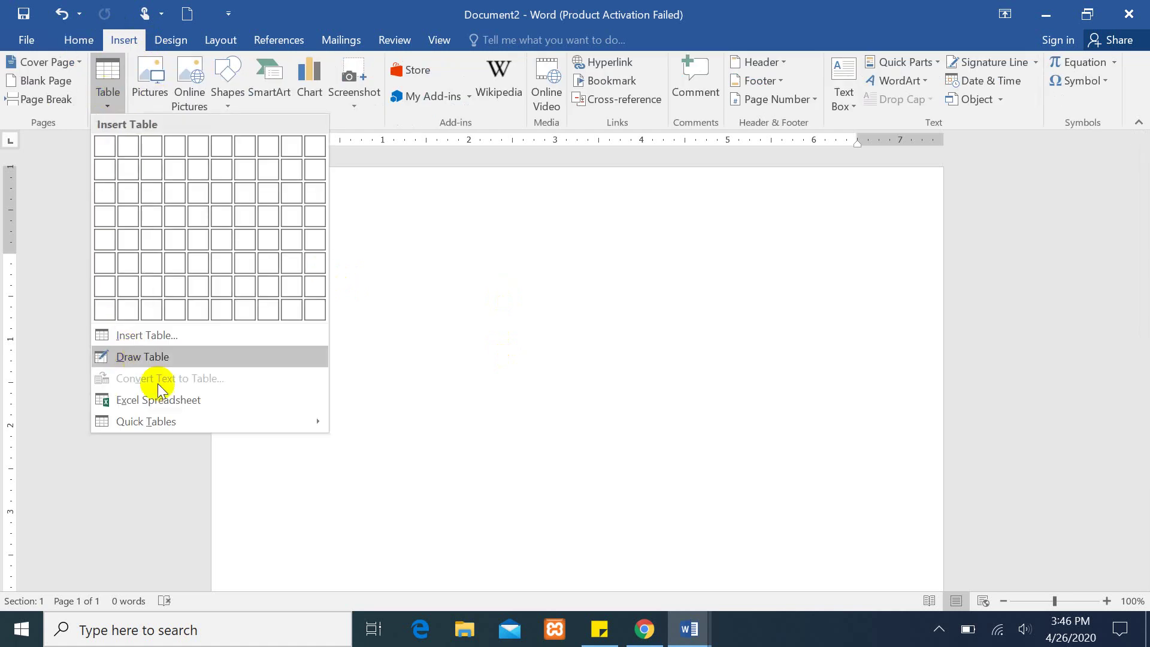
left_click(386, 284)
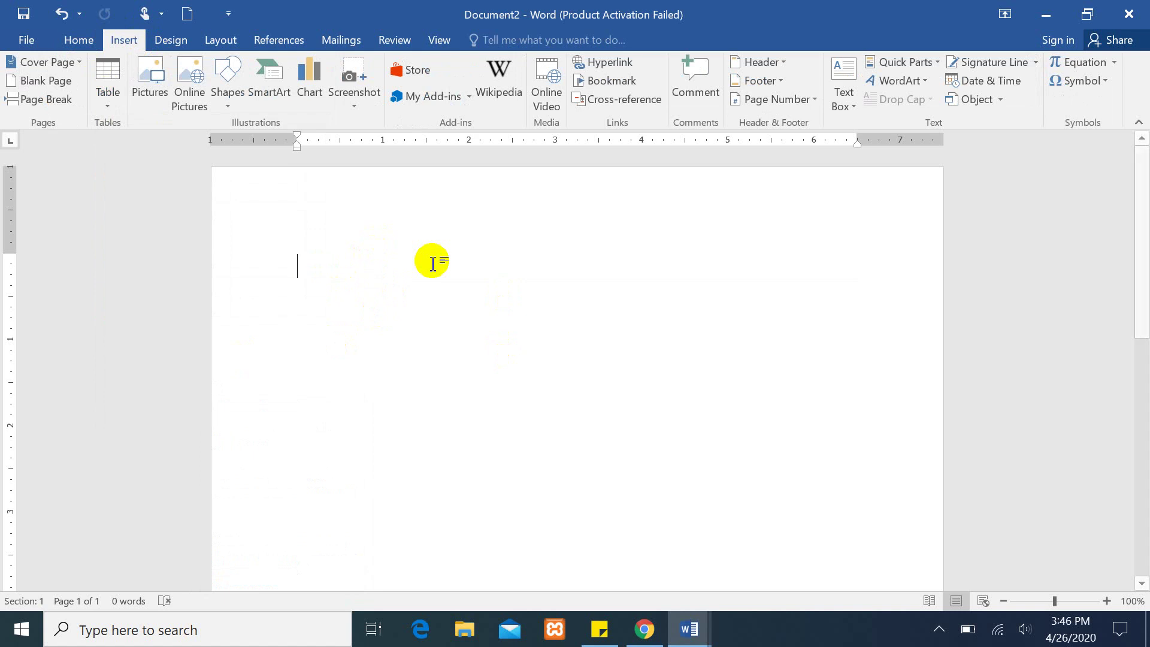
key("ctrl+z")
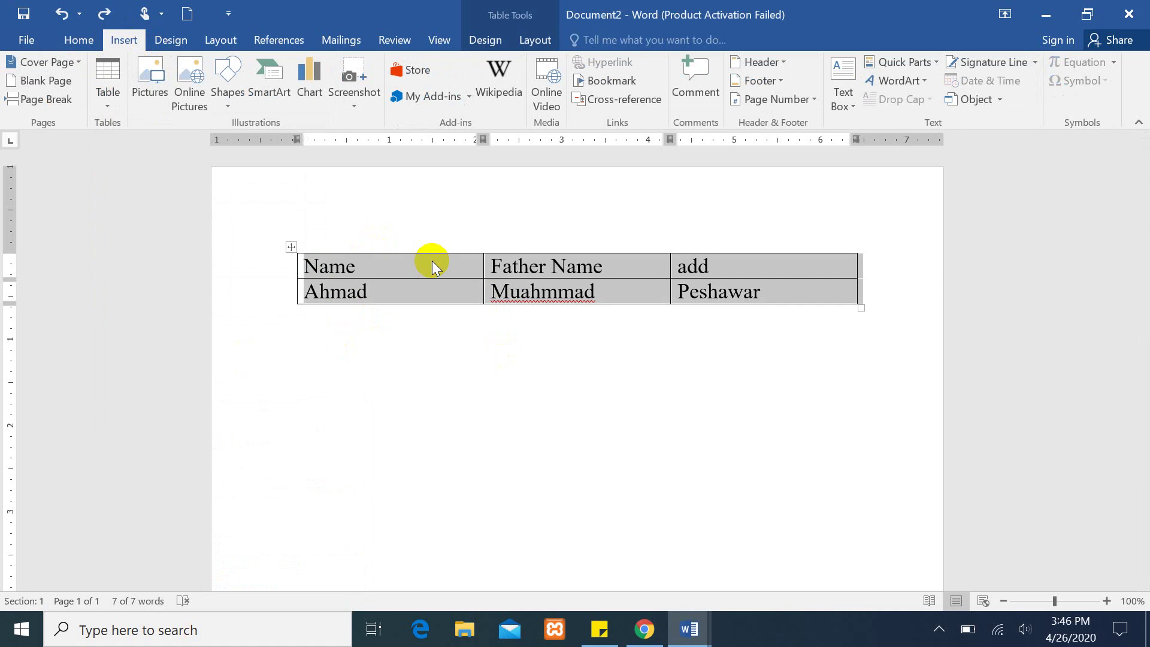
key("ctrl+z")
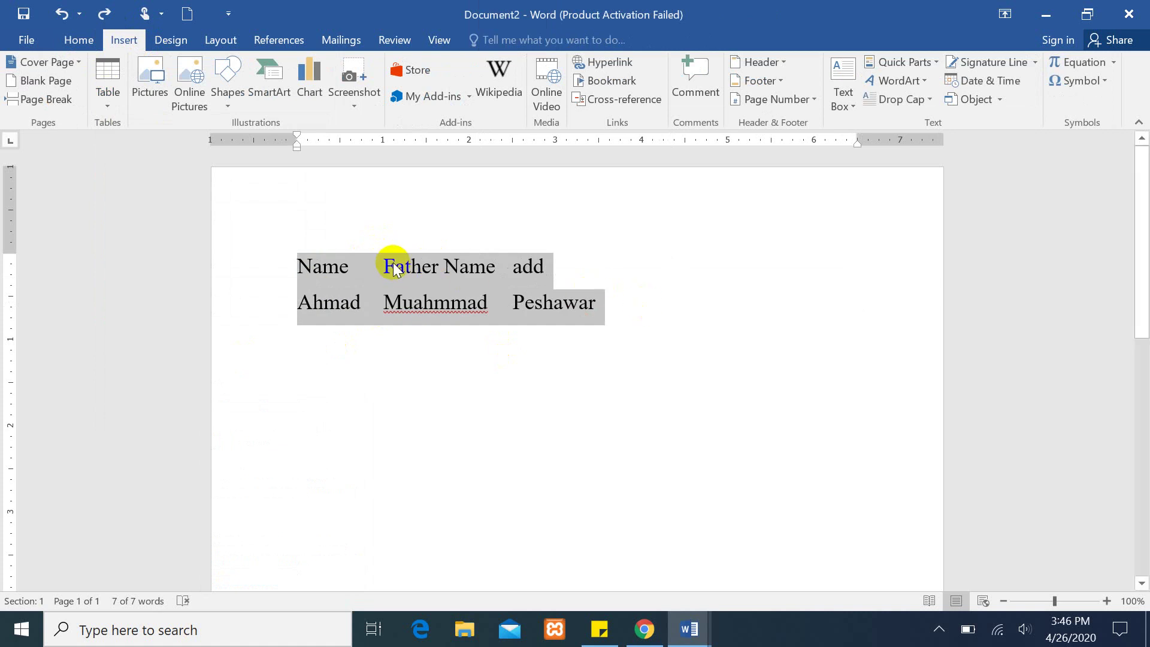
Separate the heading line with commas: 'Name,Father Name ,add'.
left_click(389, 261)
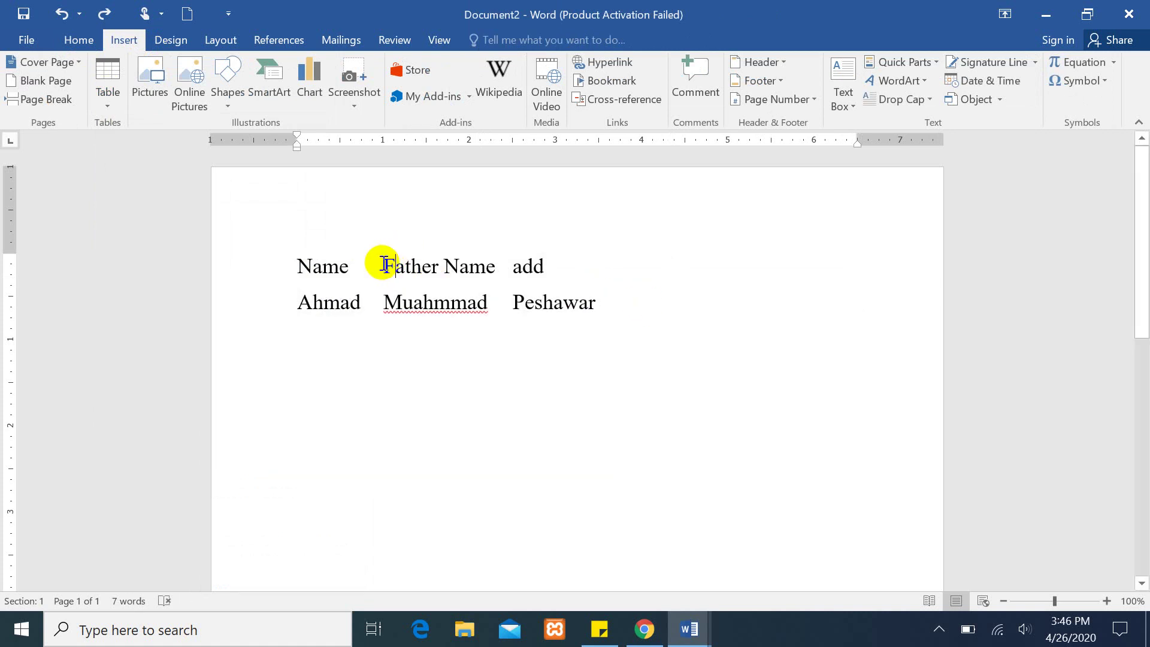
key("BackSpace")
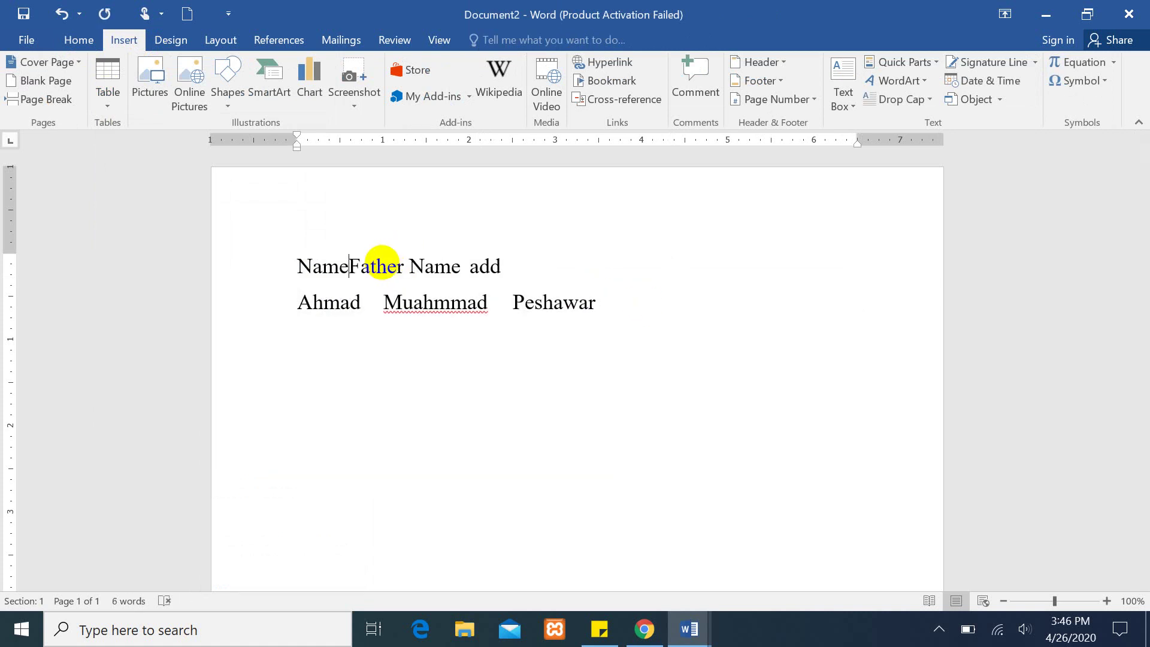
type(",")
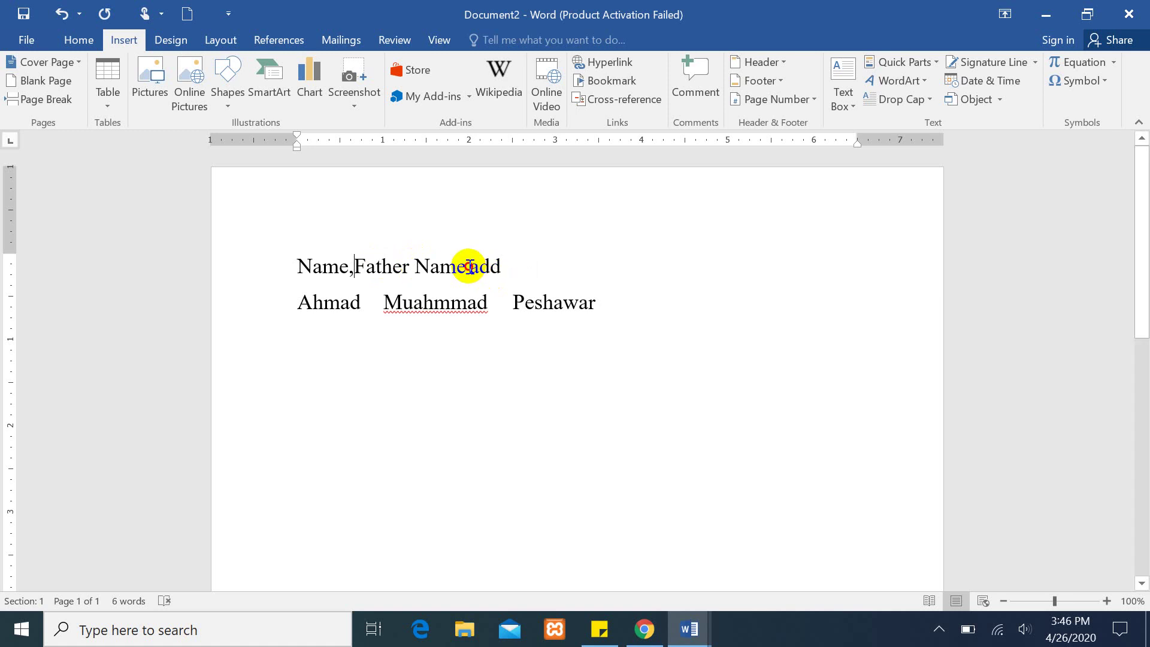
left_click(470, 265)
type(",")
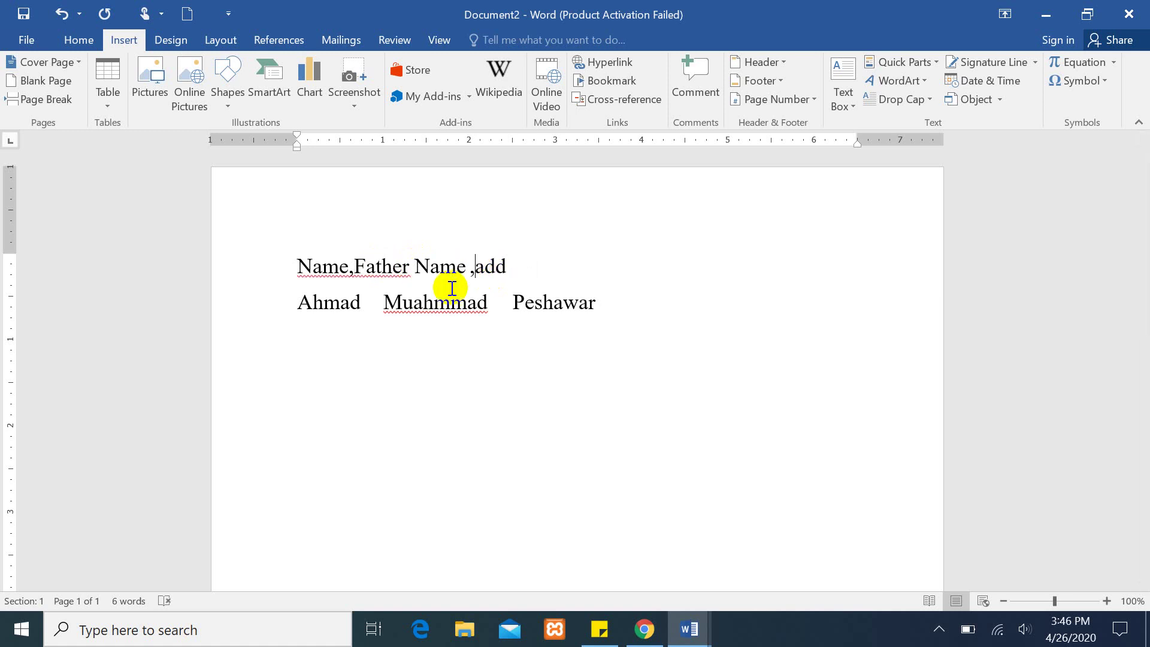
Replace the tabs in the data row with commas and select both lines.
left_click(384, 301)
key("BackSpace")
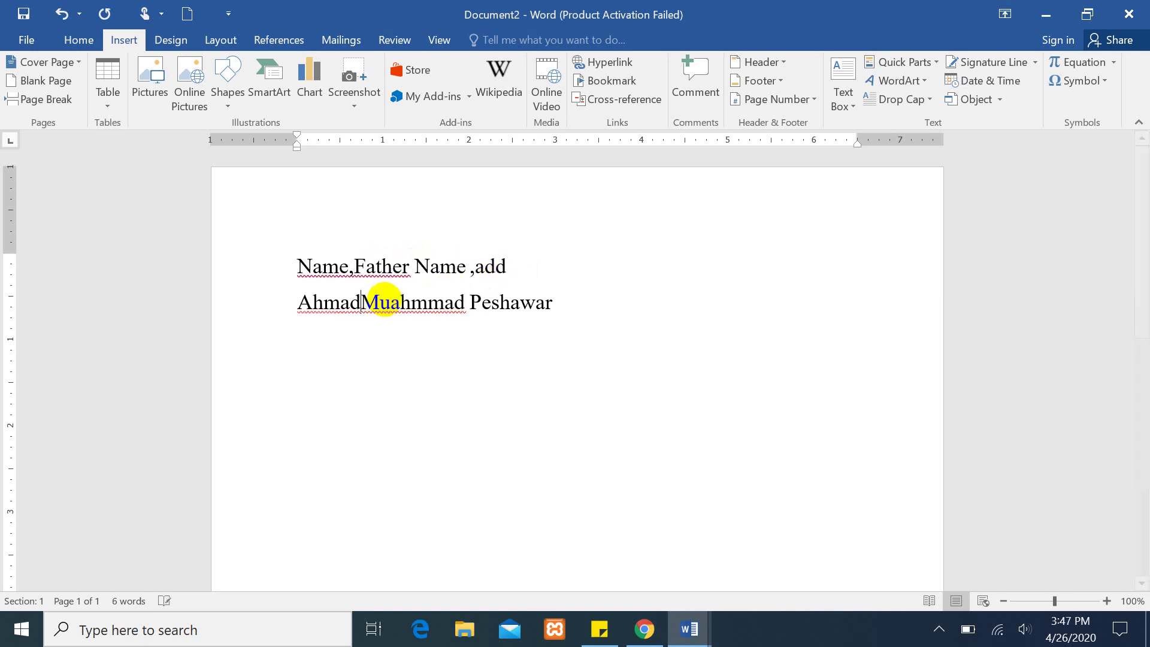
type(",")
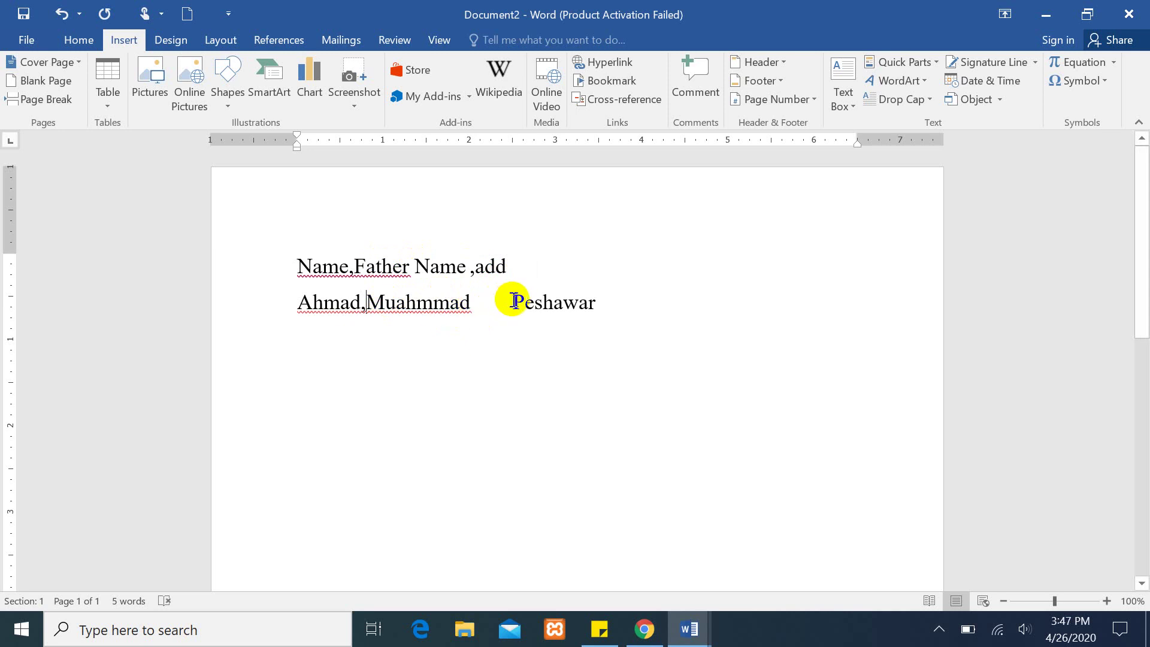
left_click(513, 302)
key("BackSpace")
type(",")
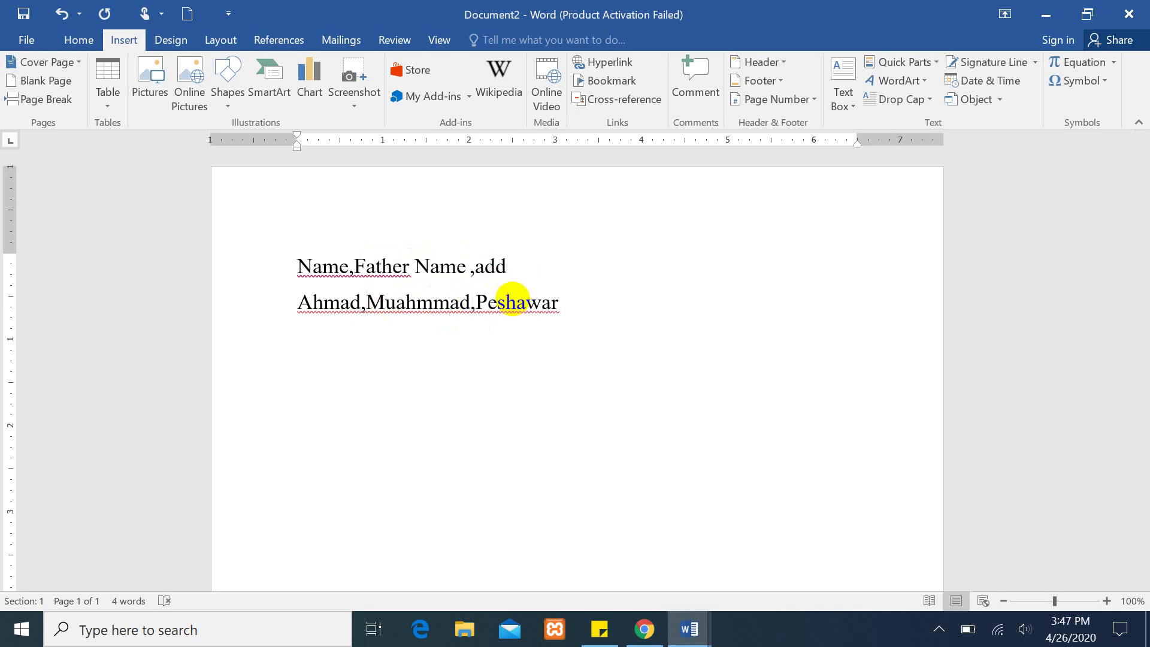
left_click_drag(592, 304, 259, 249)
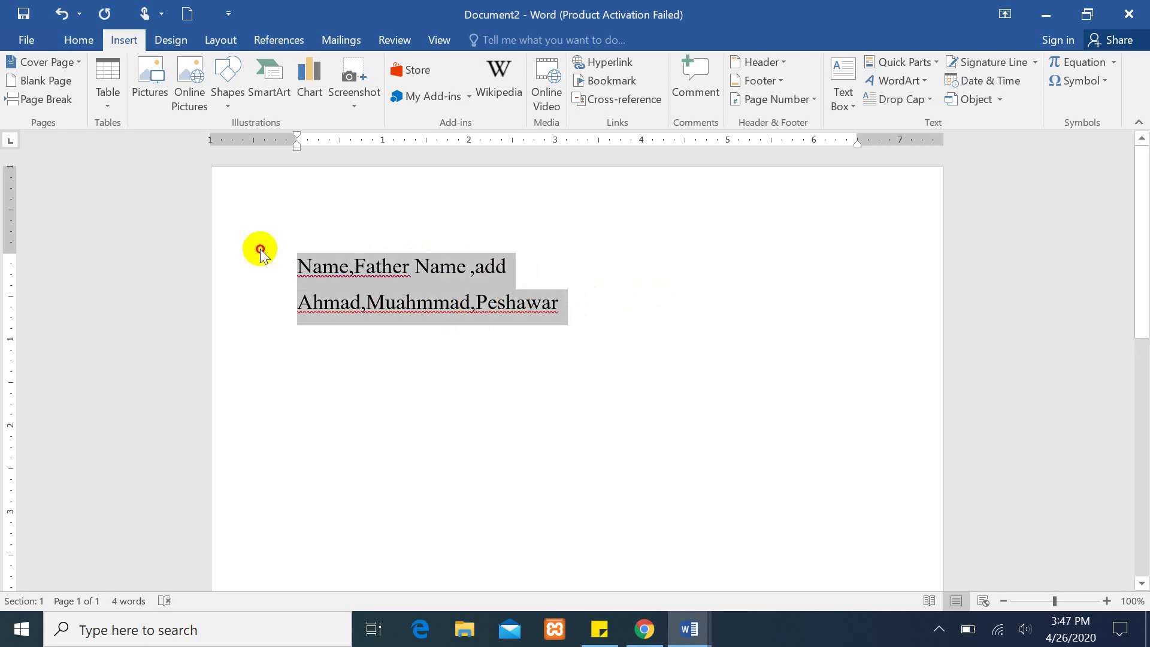
Convert the two lines to a 3-column table with Commas as the separator.
left_click(106, 101)
left_click(198, 379)
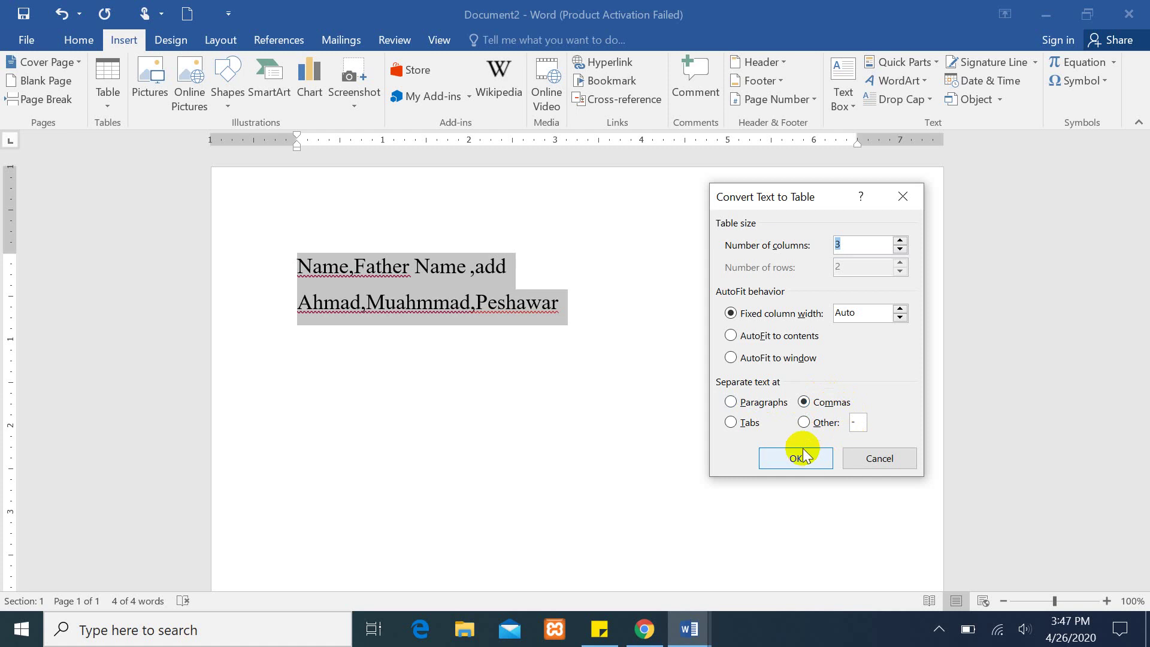
left_click(788, 462)
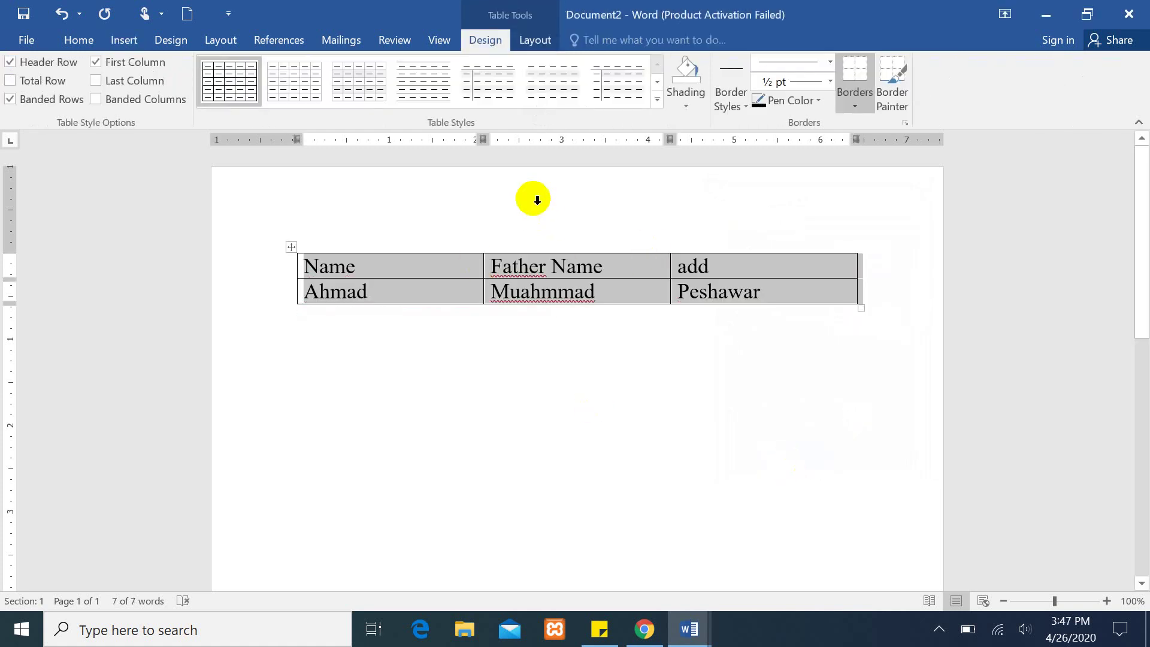
Undo the comma conversion back to tab-separated text and open the Insert Table dropdown.
key("ctrl+z")
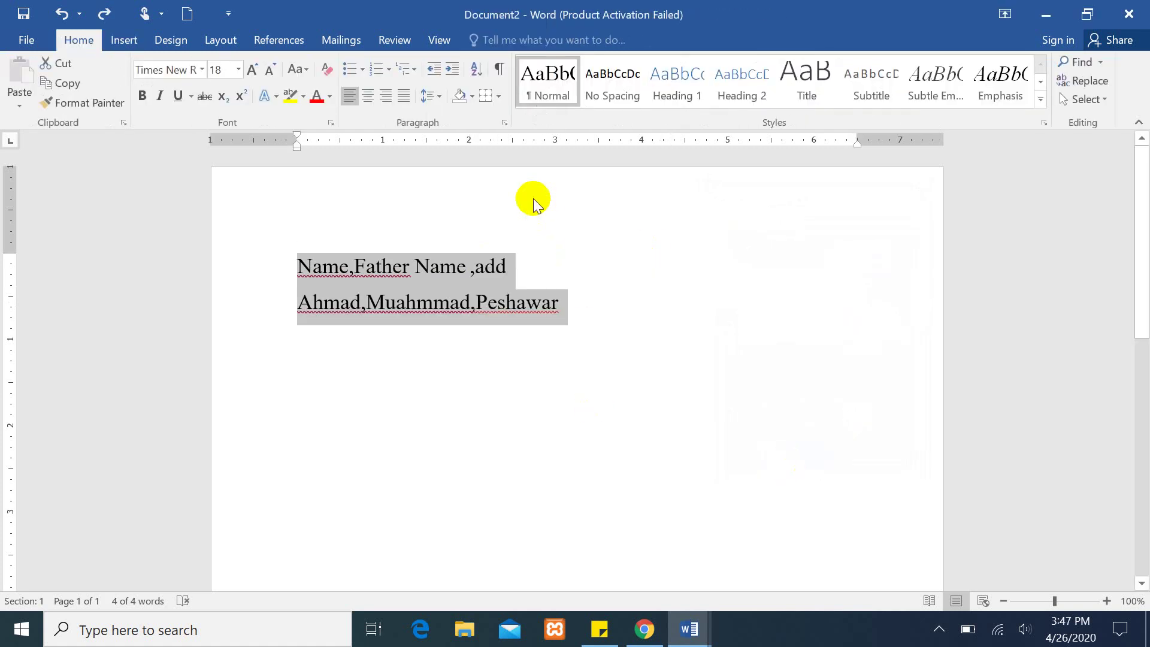
key("ctrl+y")
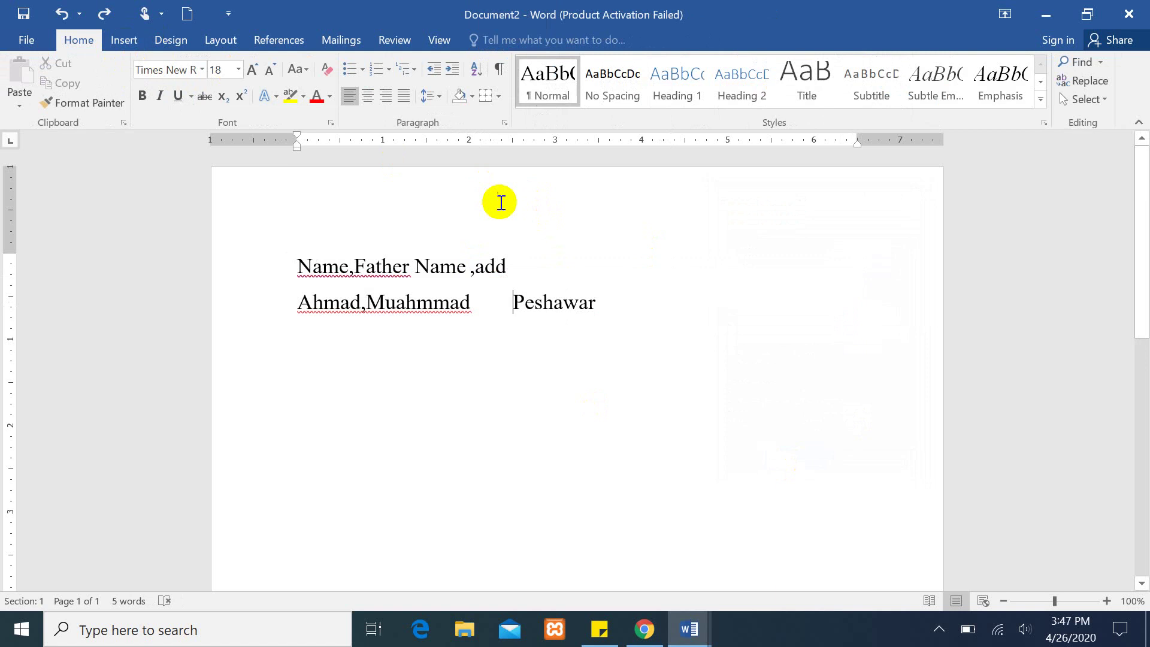
key("ctrl+z")
key("ctrl+z")
key("ctrl+z")
key("ctrl+z")
key("ctrl+z")
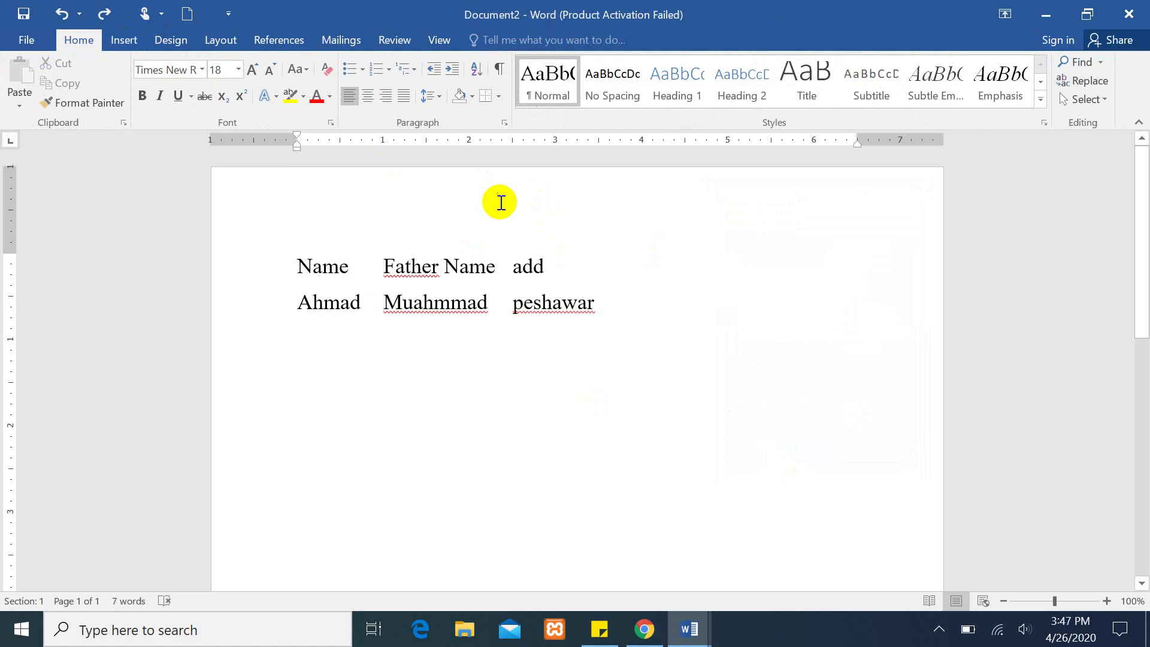
left_click(121, 40)
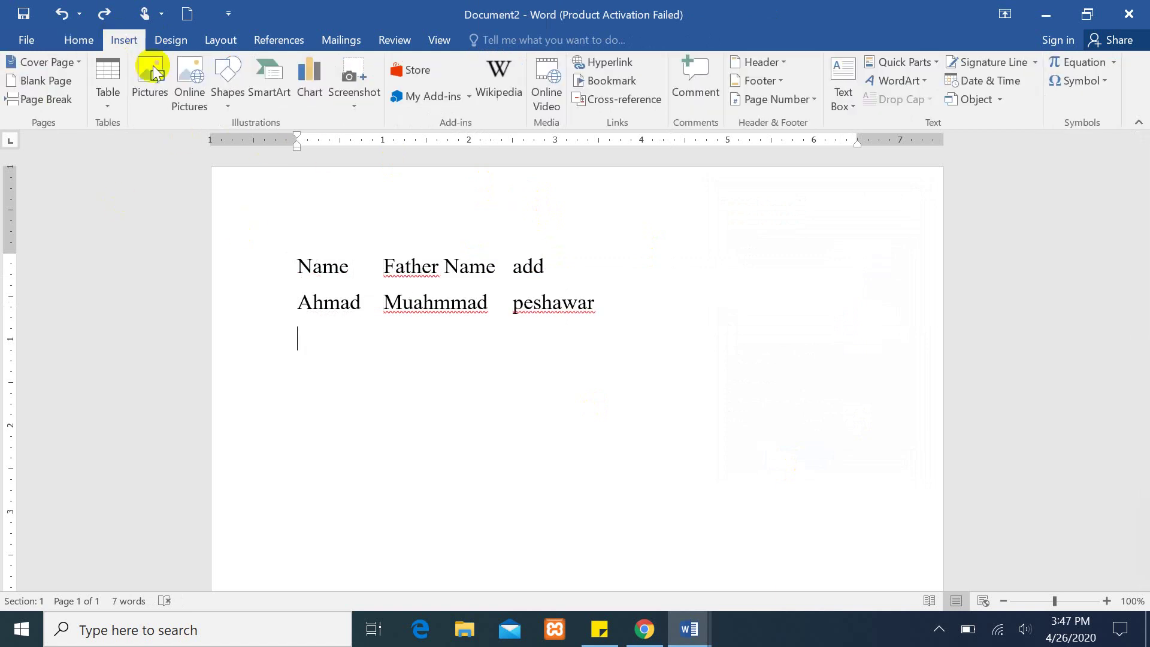
left_click(108, 89)
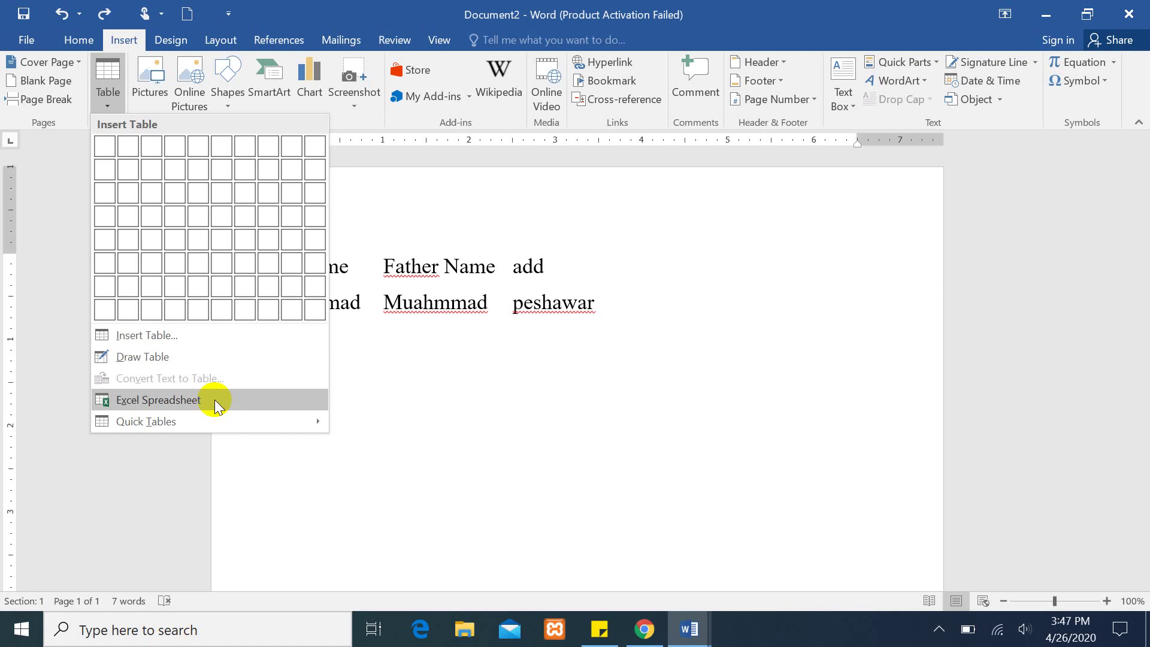
Embed an Excel spreadsheet in the document and start editing cell A1.
left_click(215, 402)
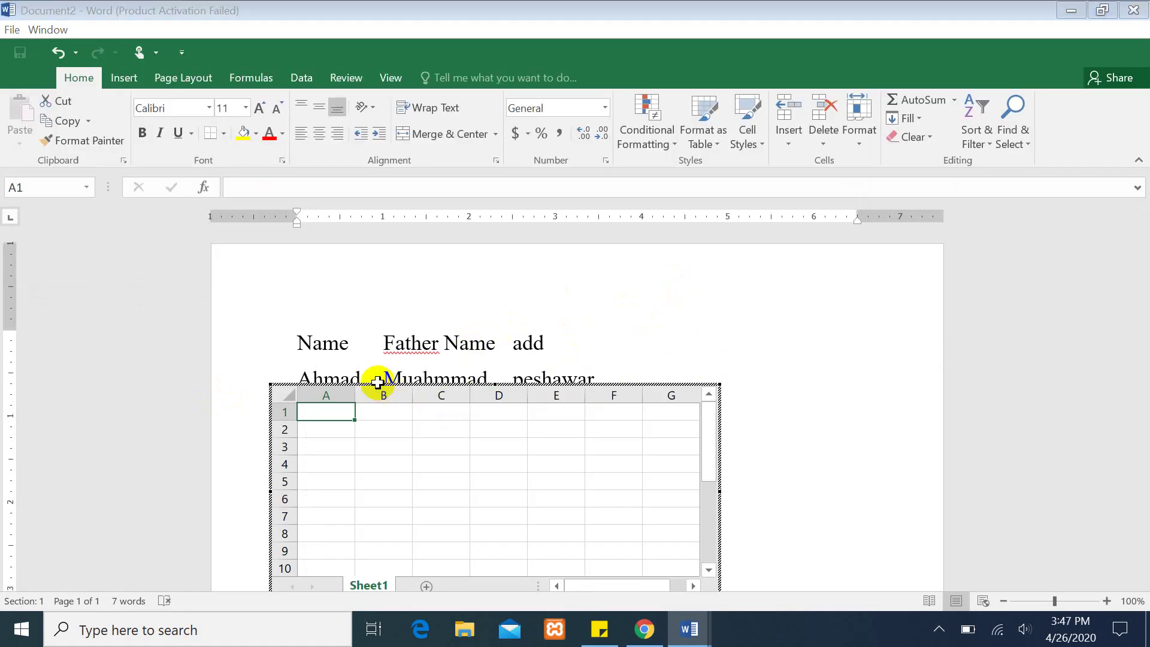
left_click(747, 494)
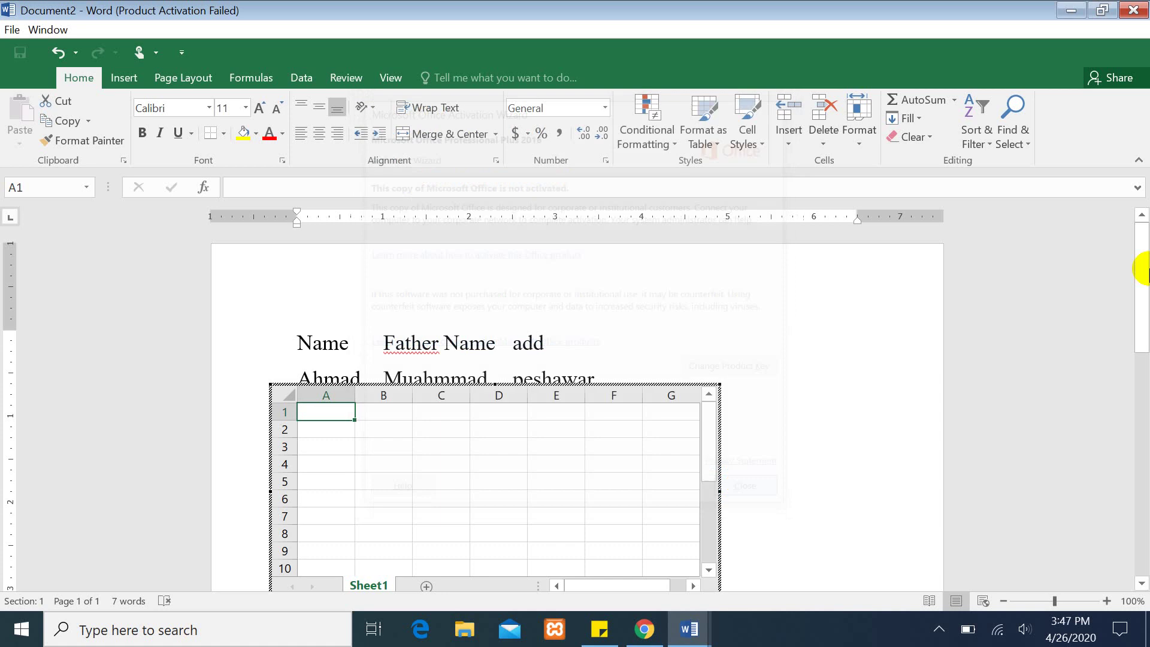
mouse_move(1144, 267)
left_mouse_down()
mouse_move(1144, 376)
mouse_move(1146, 308)
left_mouse_up()
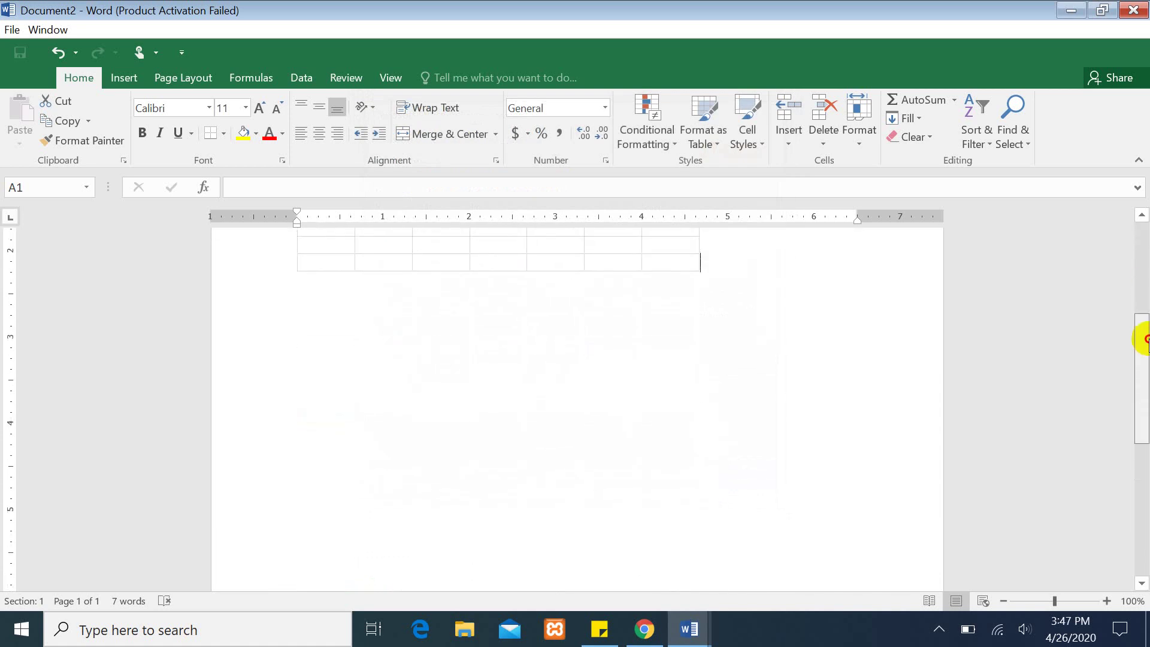
double_click(572, 270)
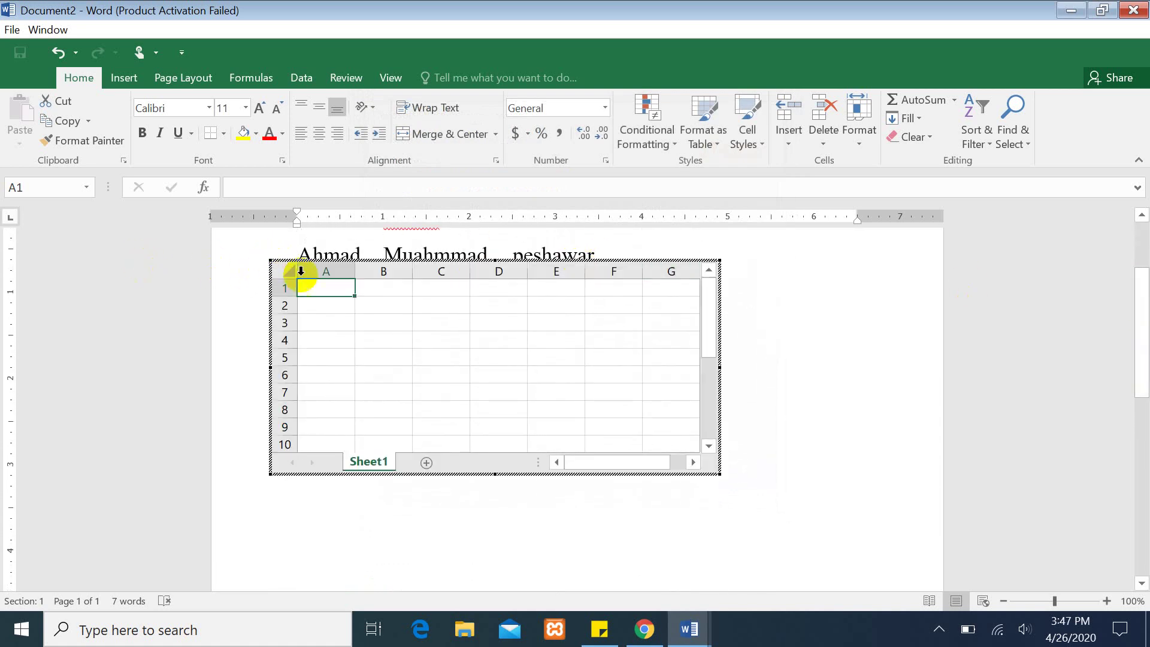
left_click_drag(398, 344, 461, 426)
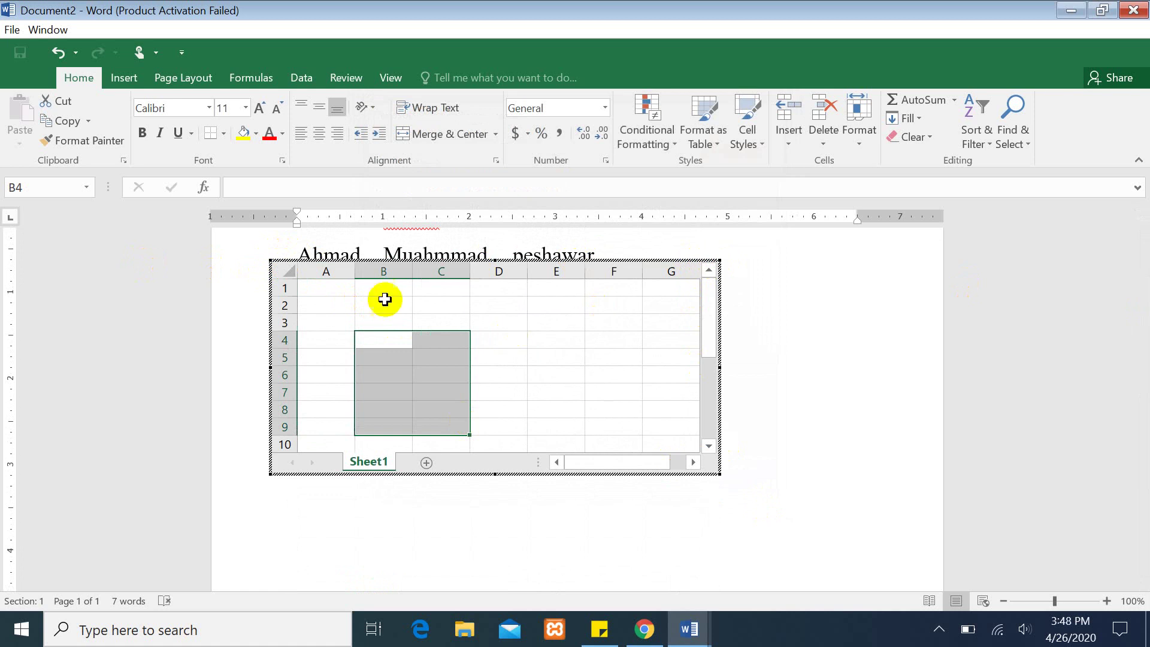
left_click(326, 302)
left_click(326, 287)
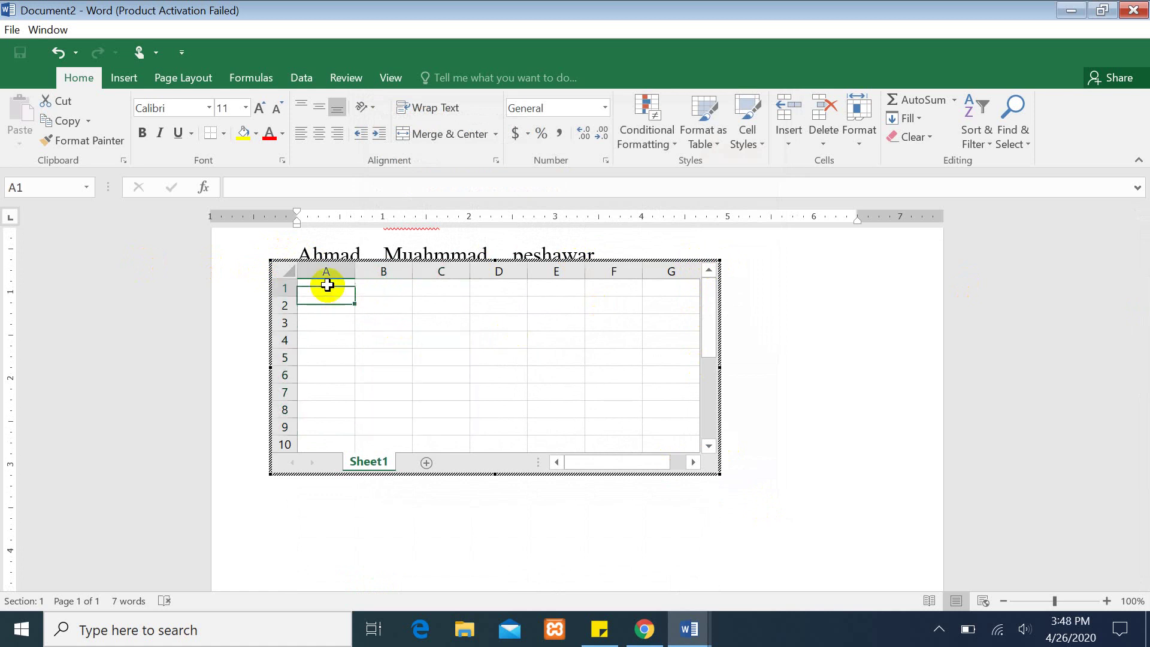
double_click(329, 286)
Enter the headings 'neme' in A1 and 'marks' in B1.
type("wrname")
key("BackSpace")
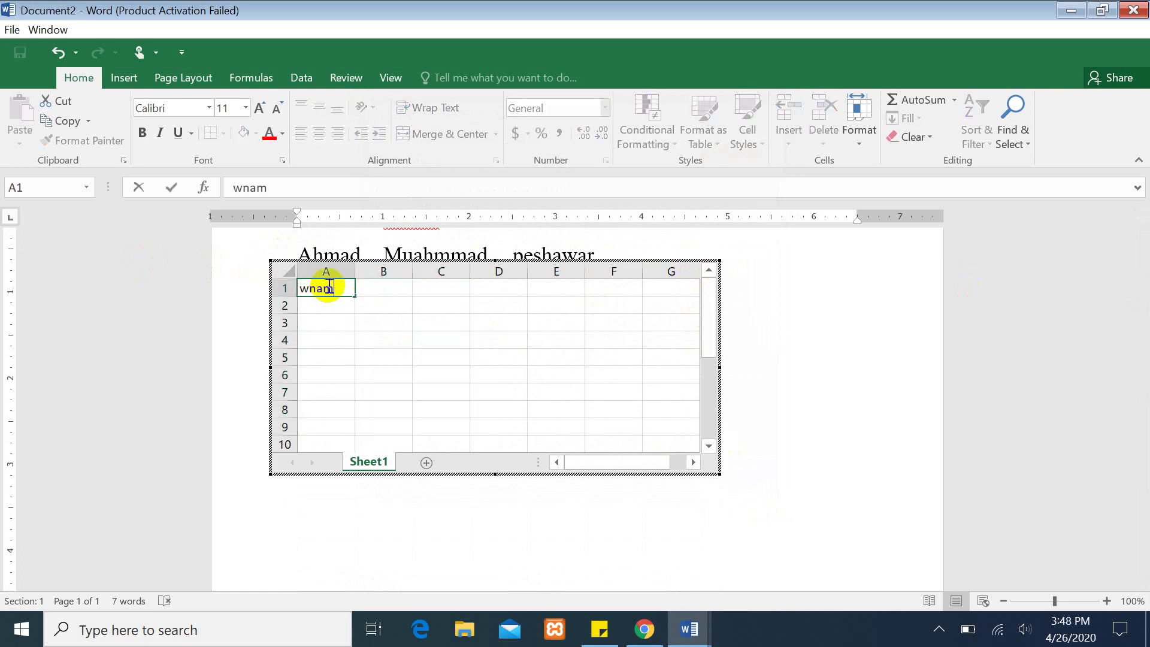
key("BackSpace")
key("BackSpace")
key("BackSpace")
key("BackSpace")
type("nem")
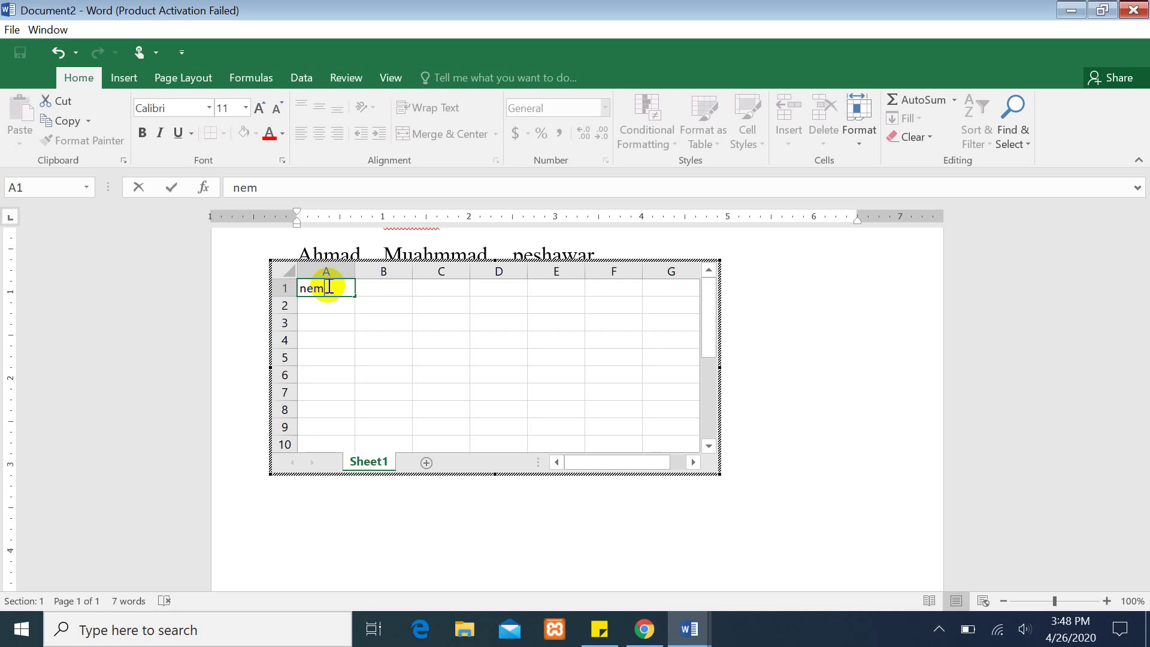
type("e")
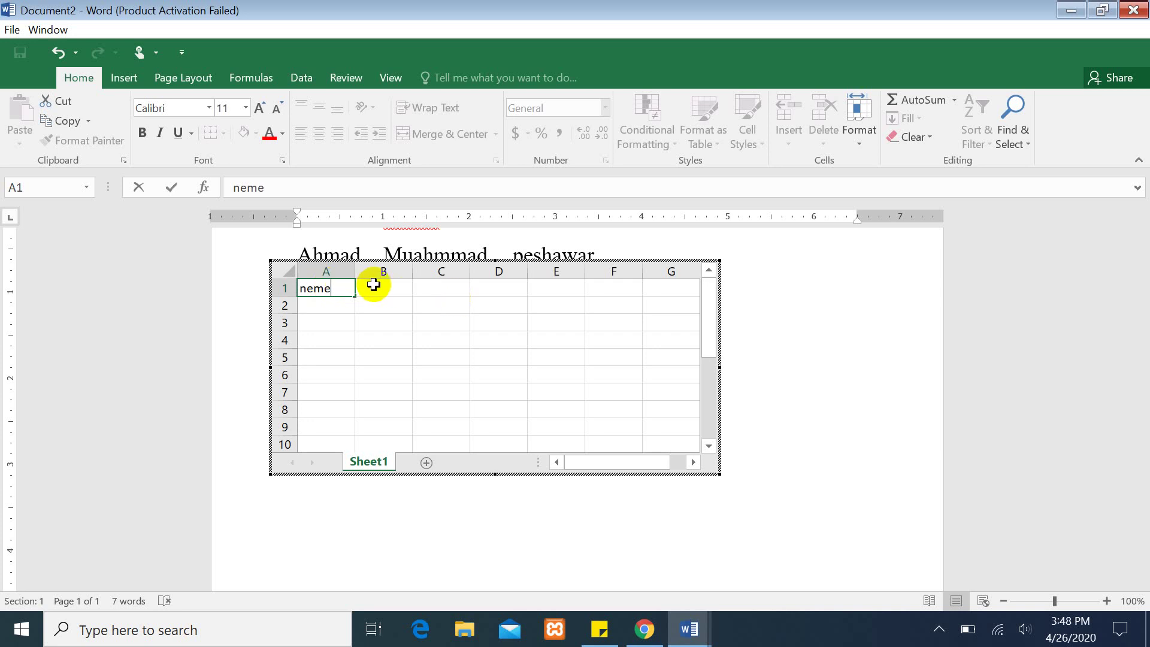
left_click(384, 292)
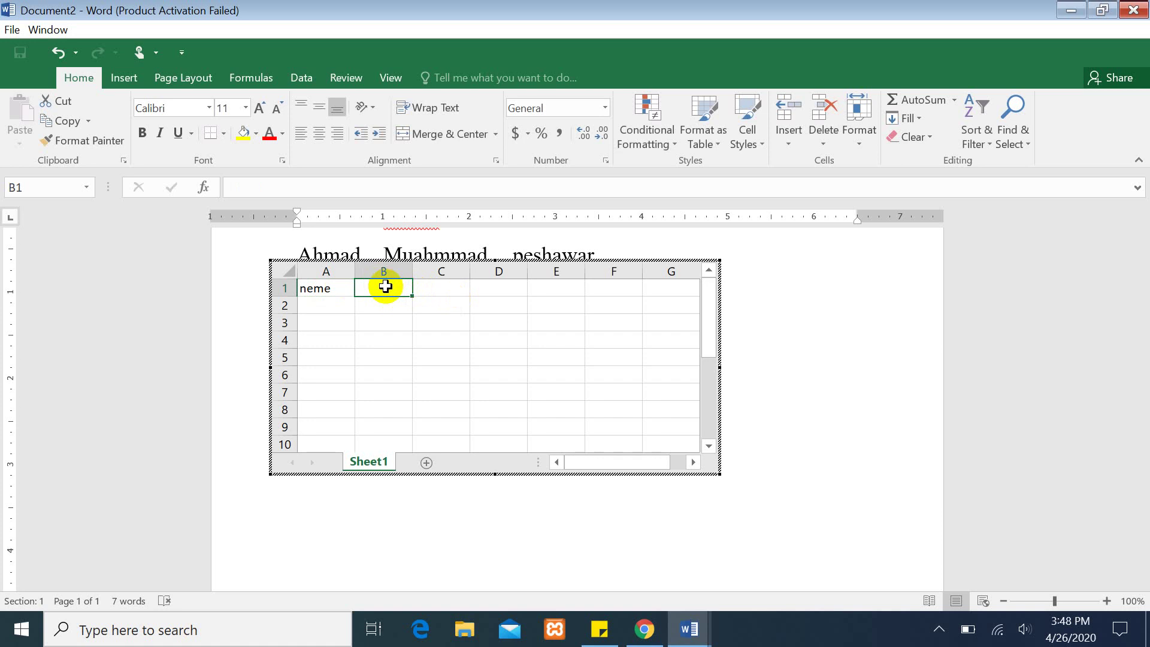
type("mar")
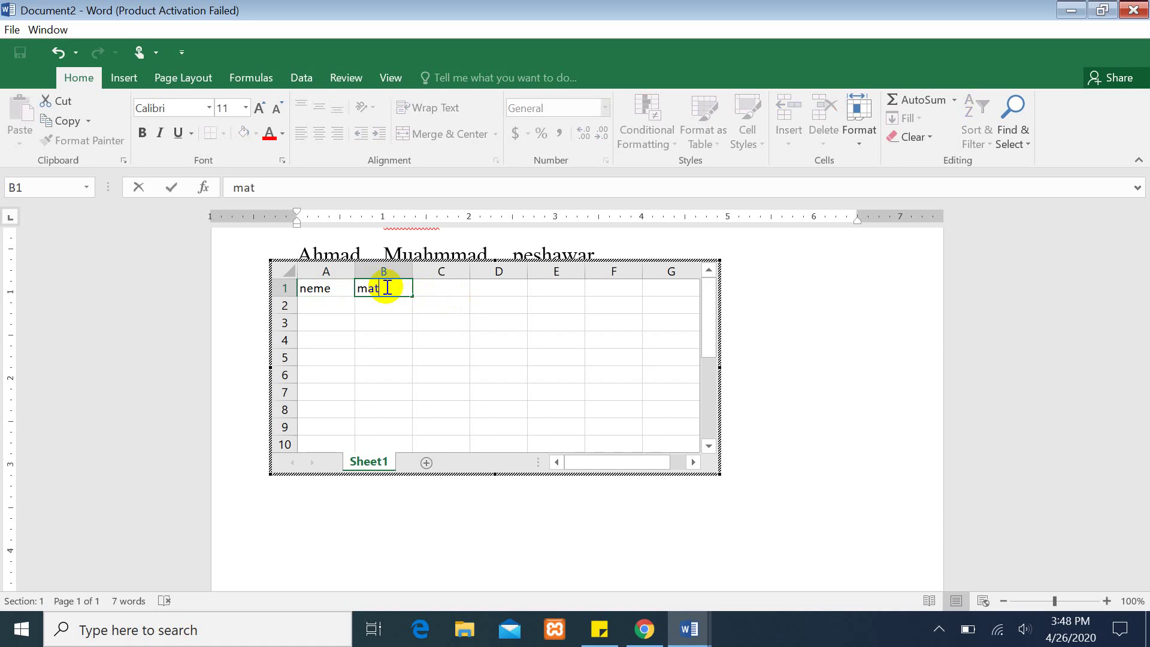
type("kd")
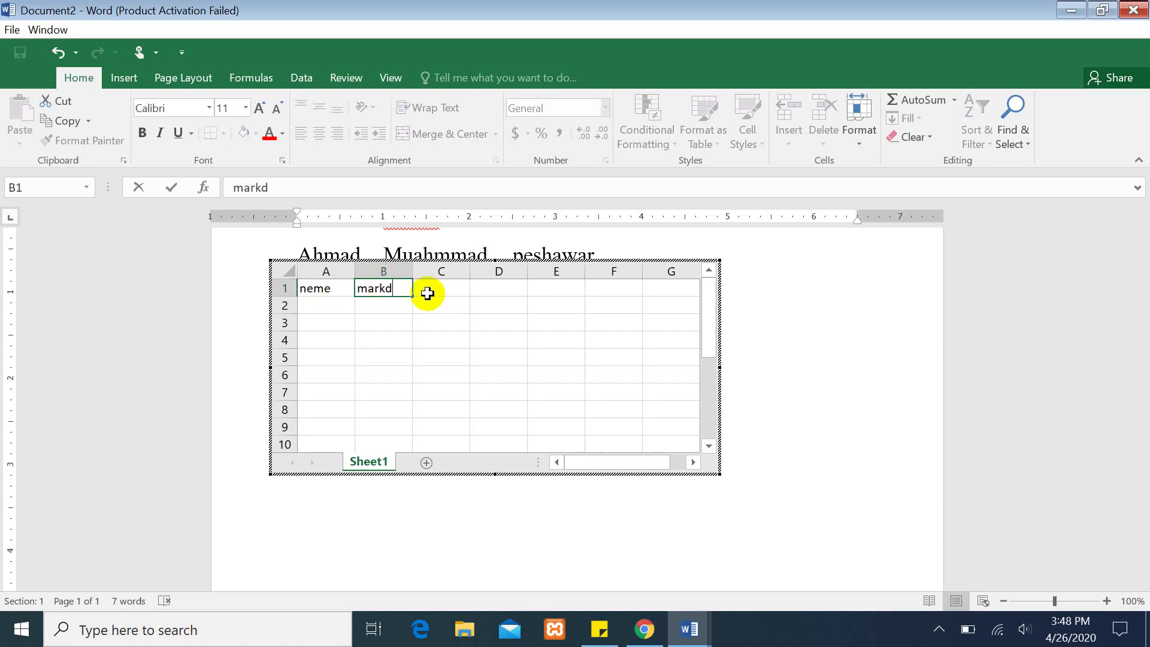
key("BackSpace")
type("s")
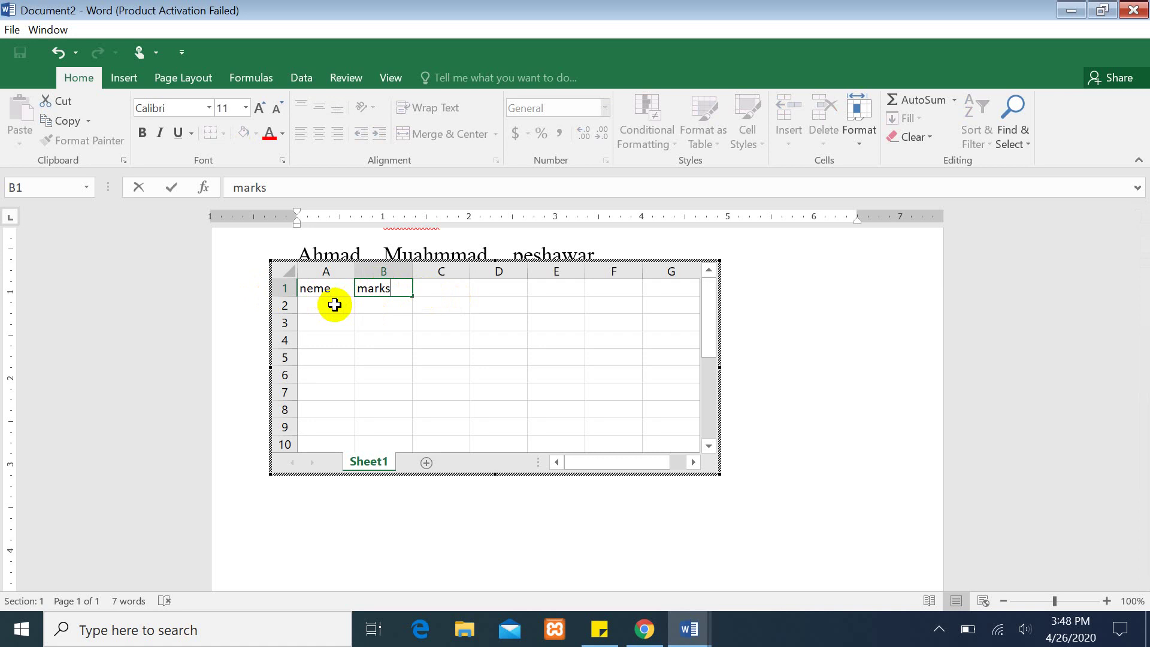
left_click(334, 305)
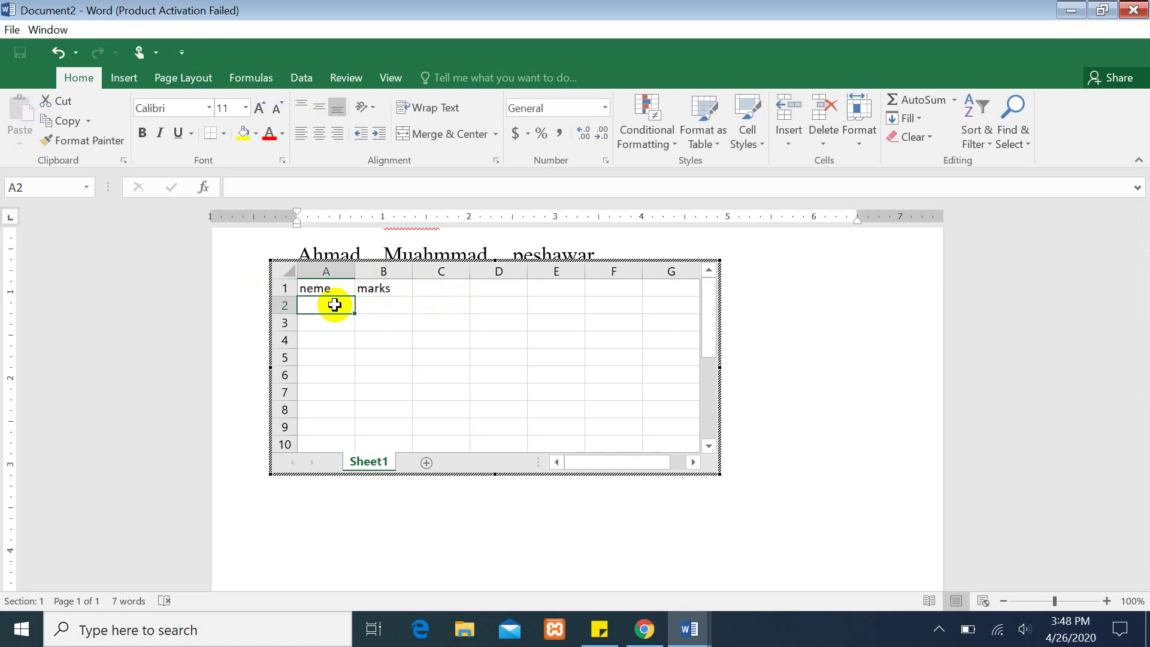
Fill the data rows: ahmad with 100 and khan with 90.
type("ahma")
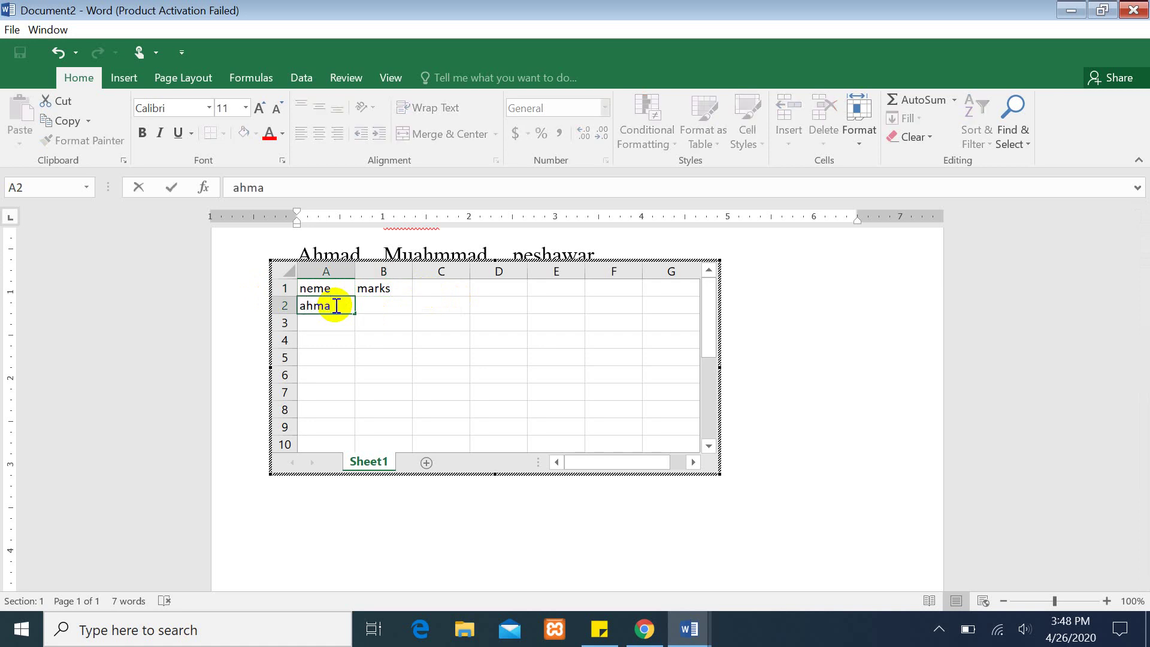
type("d")
key("Tab")
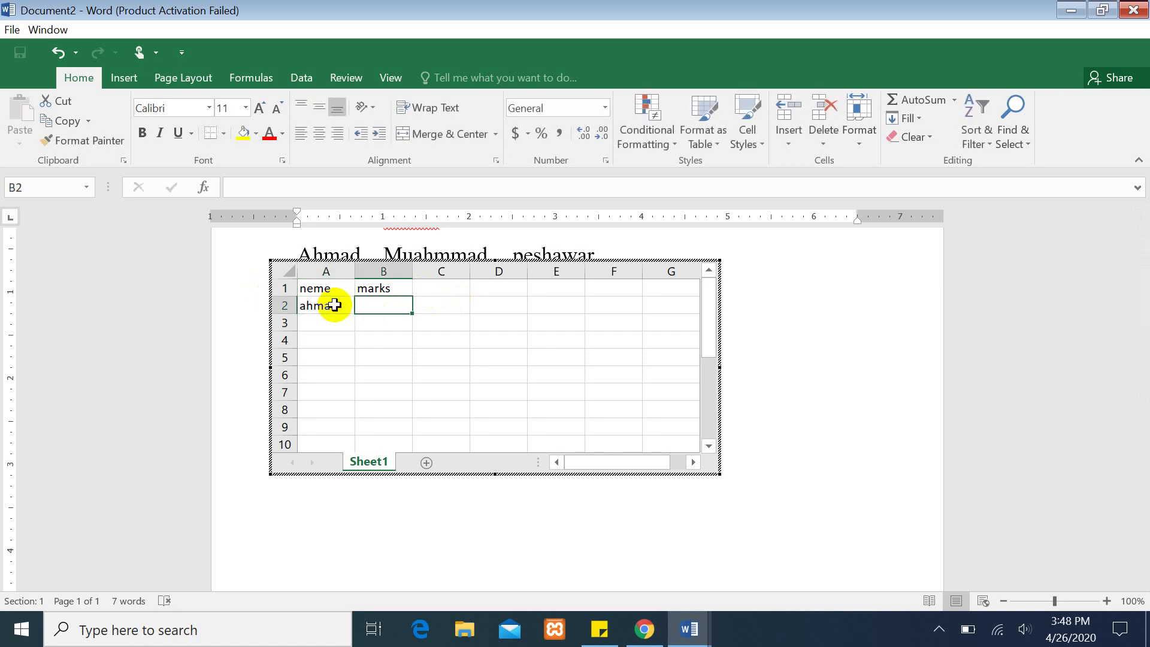
type("1")
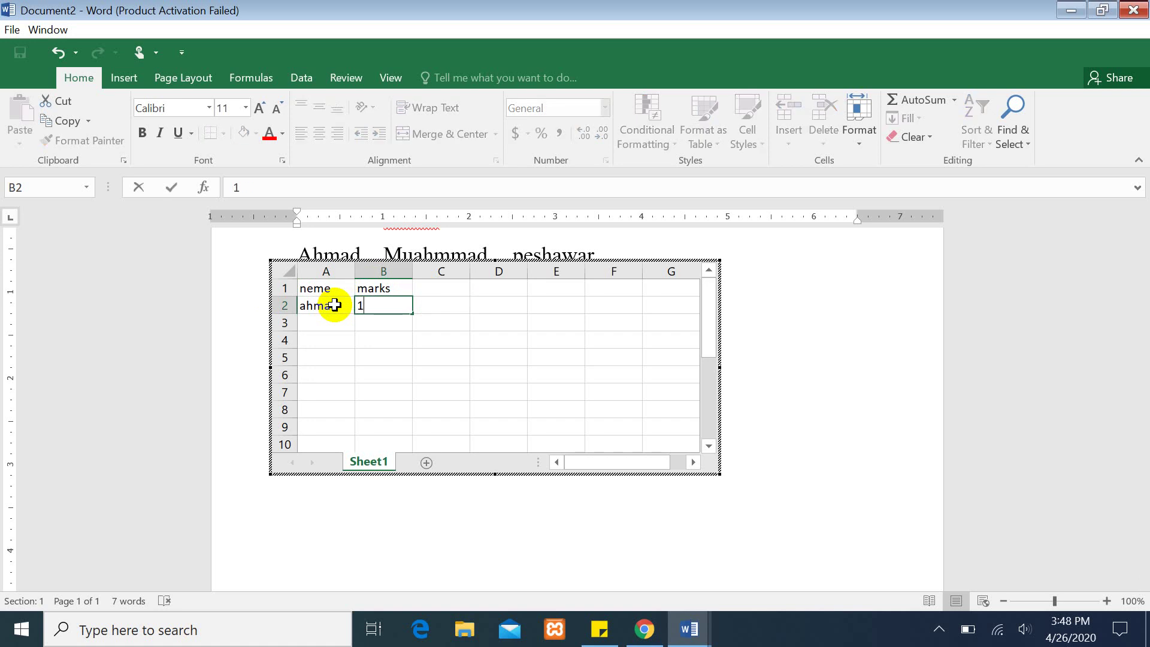
type("00")
key("Return")
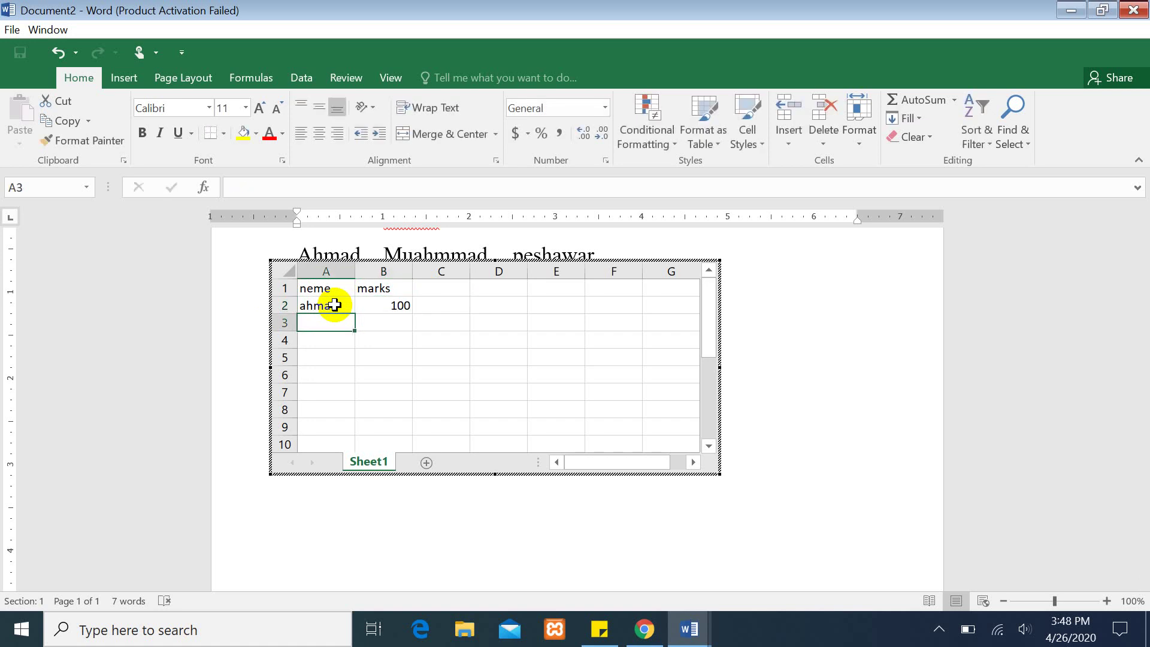
type("khan")
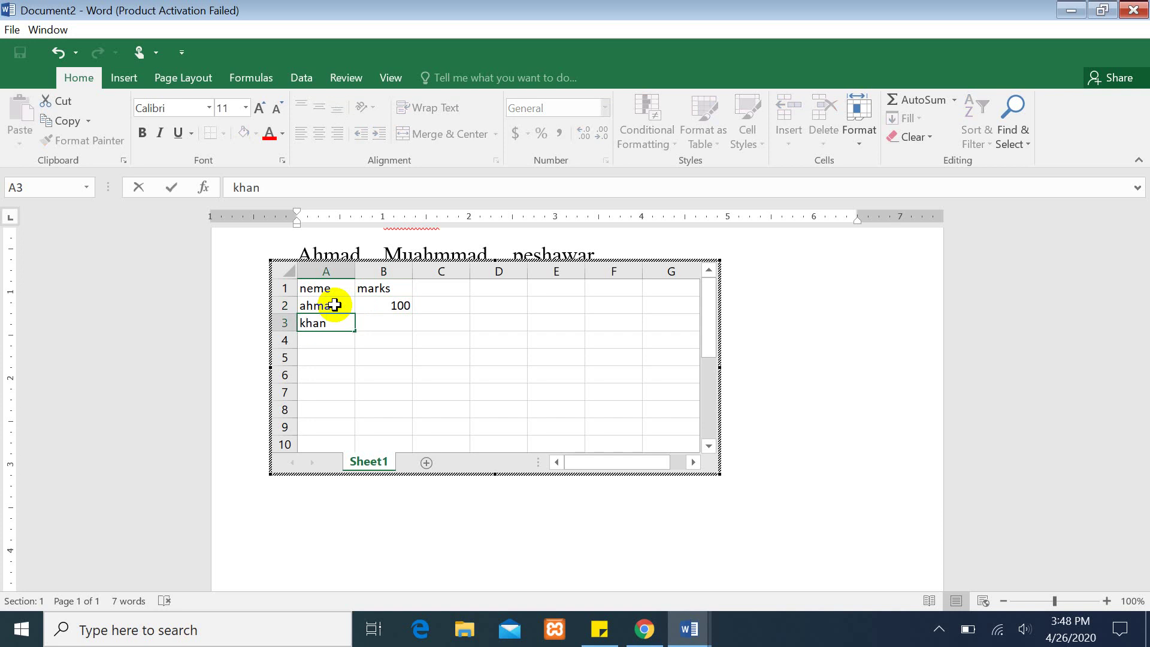
key("Tab")
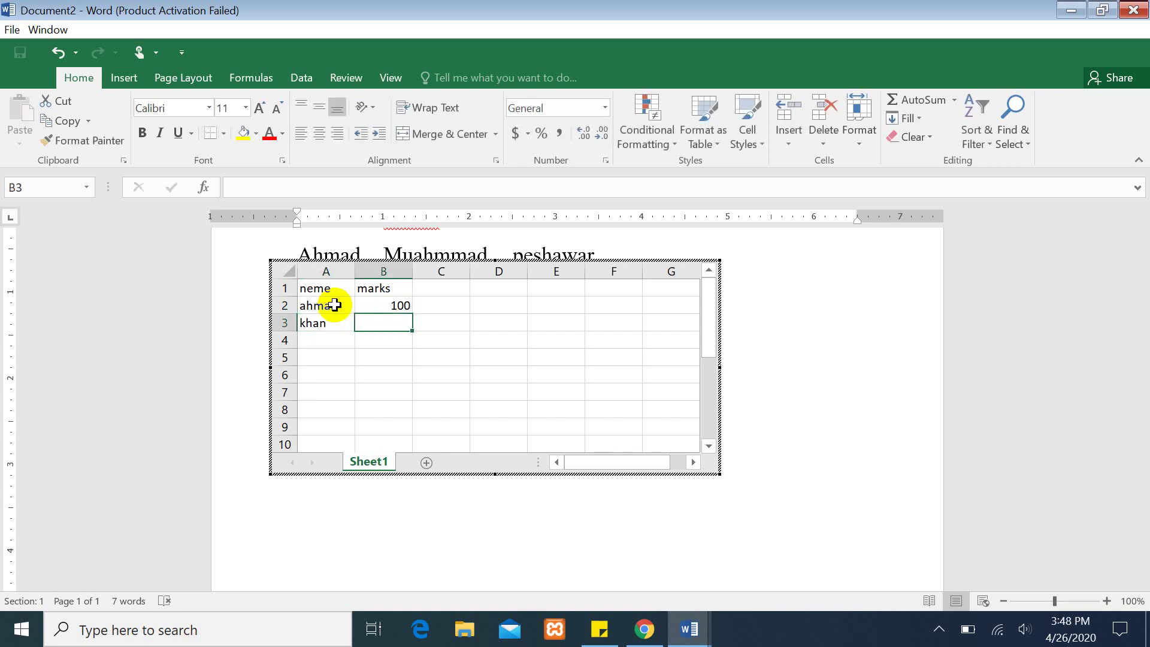
type("90")
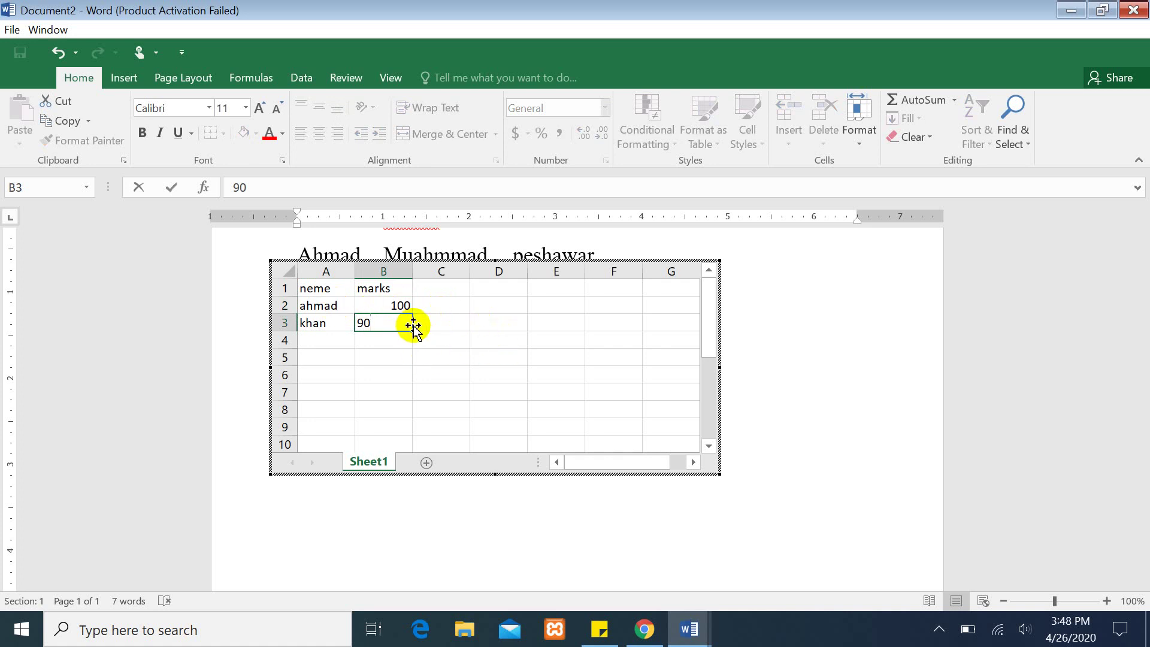
key("Return")
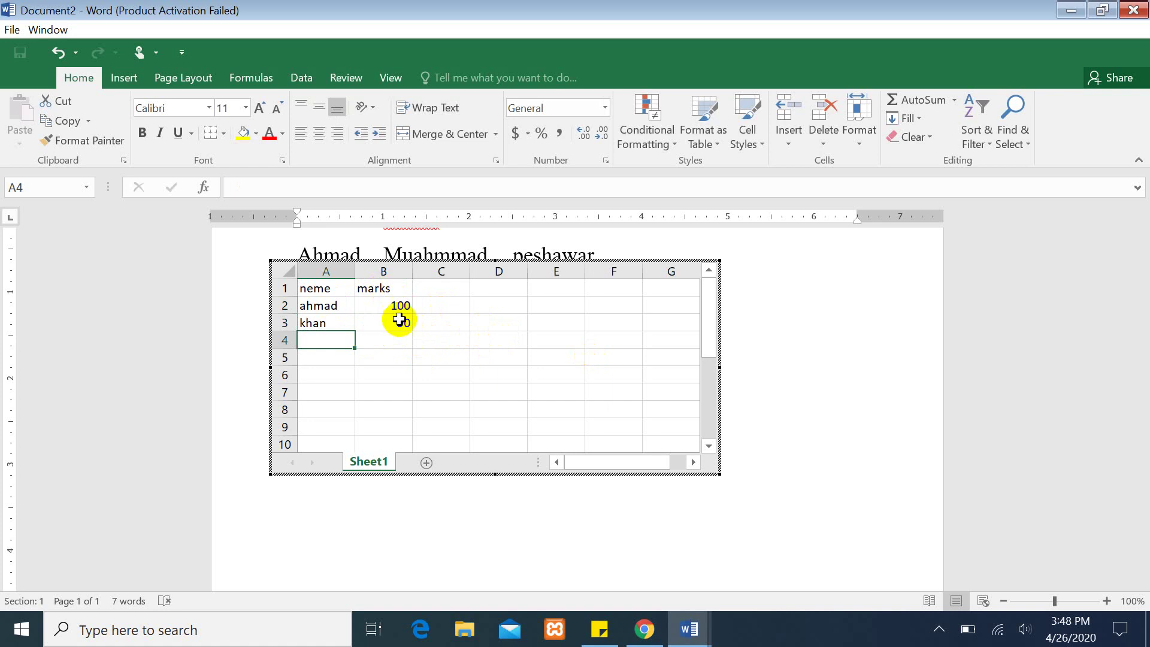
Rename the B1 heading to SALRY and label cell A4 TOTLE.
left_click(399, 292)
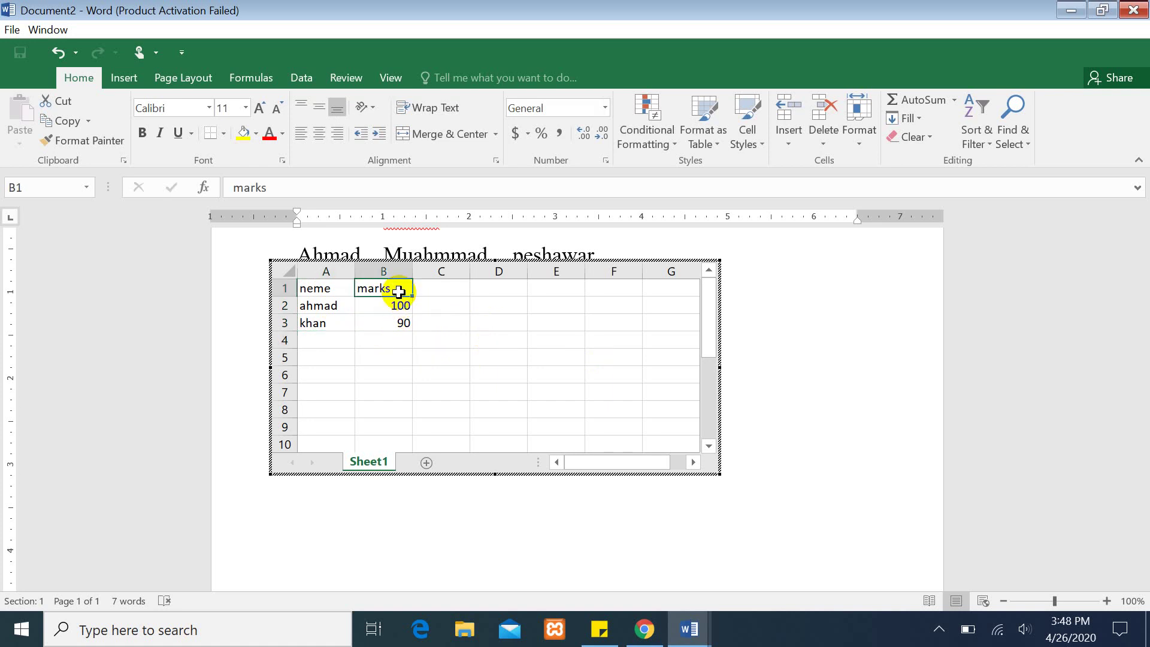
type("SAL")
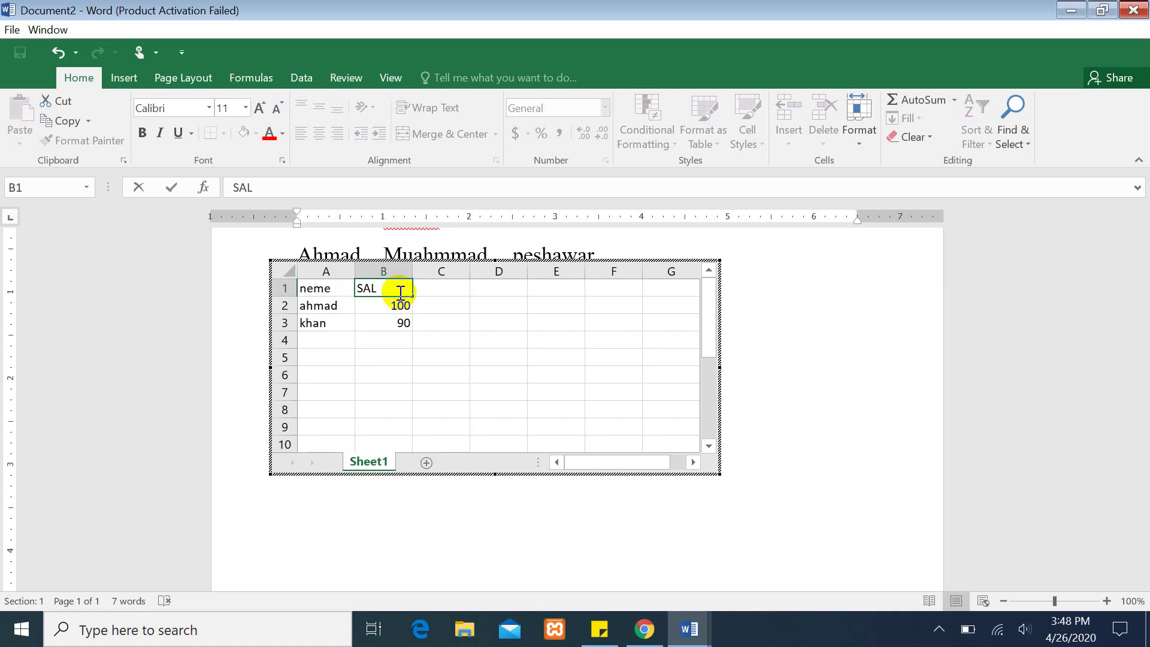
type("RY")
key("Return")
key("Return")
key("Return")
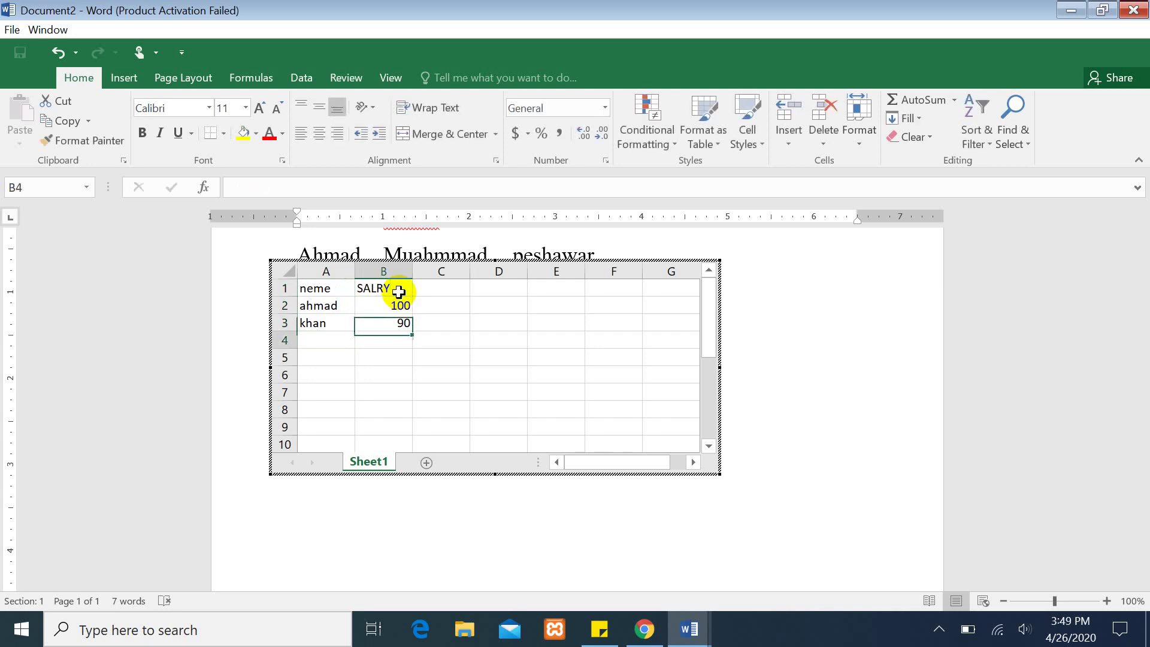
key("Left")
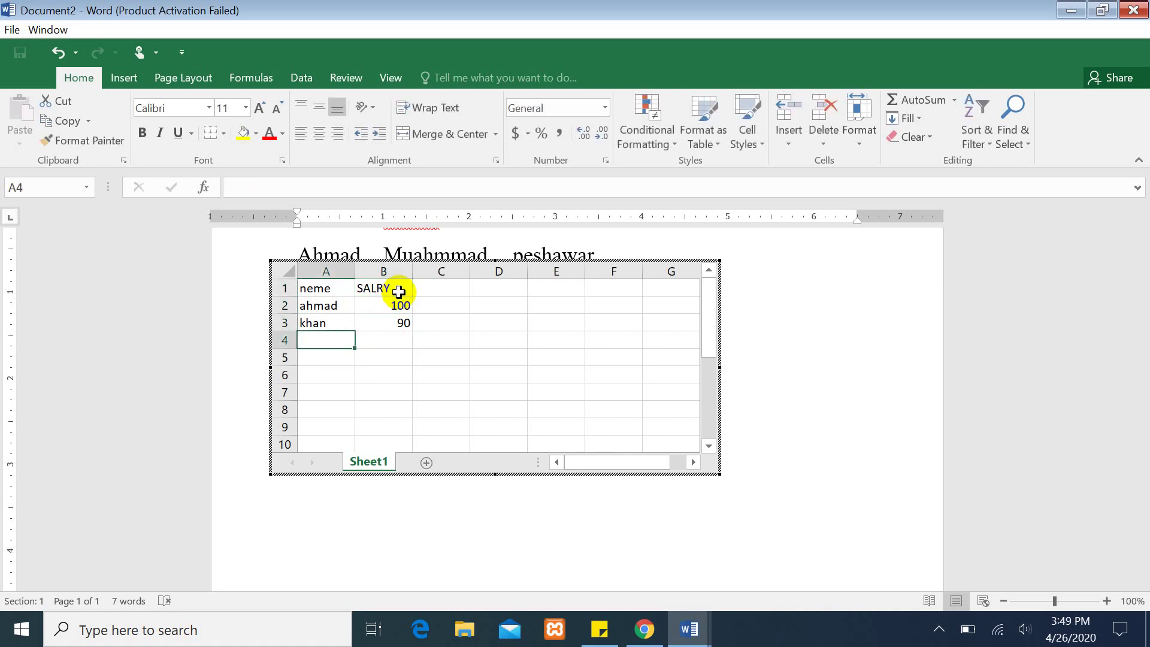
type("TOTLE")
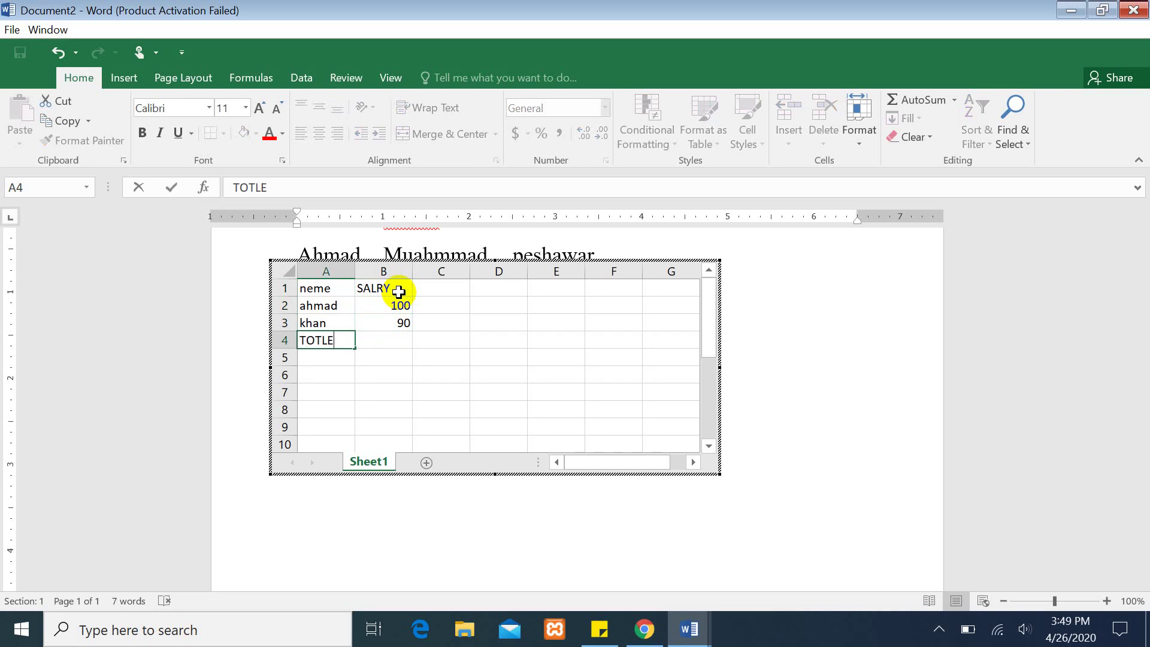
key("Right")
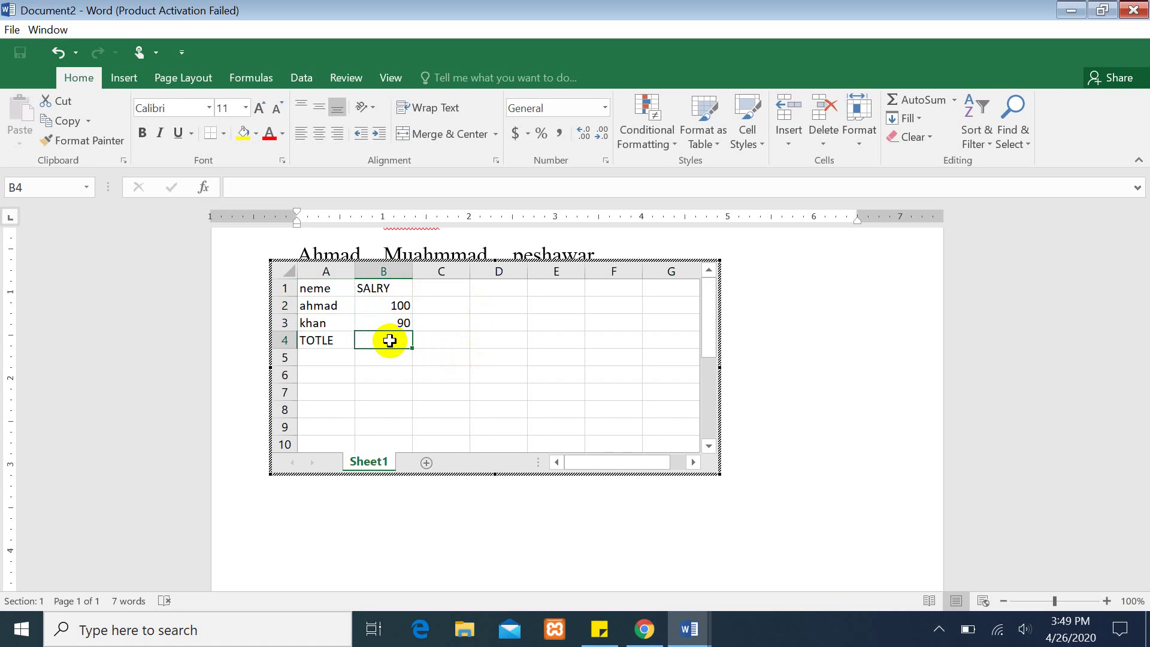
AutoSum B2:B3 into cell B4 so the TOTLE row shows 190.
left_click(917, 99)
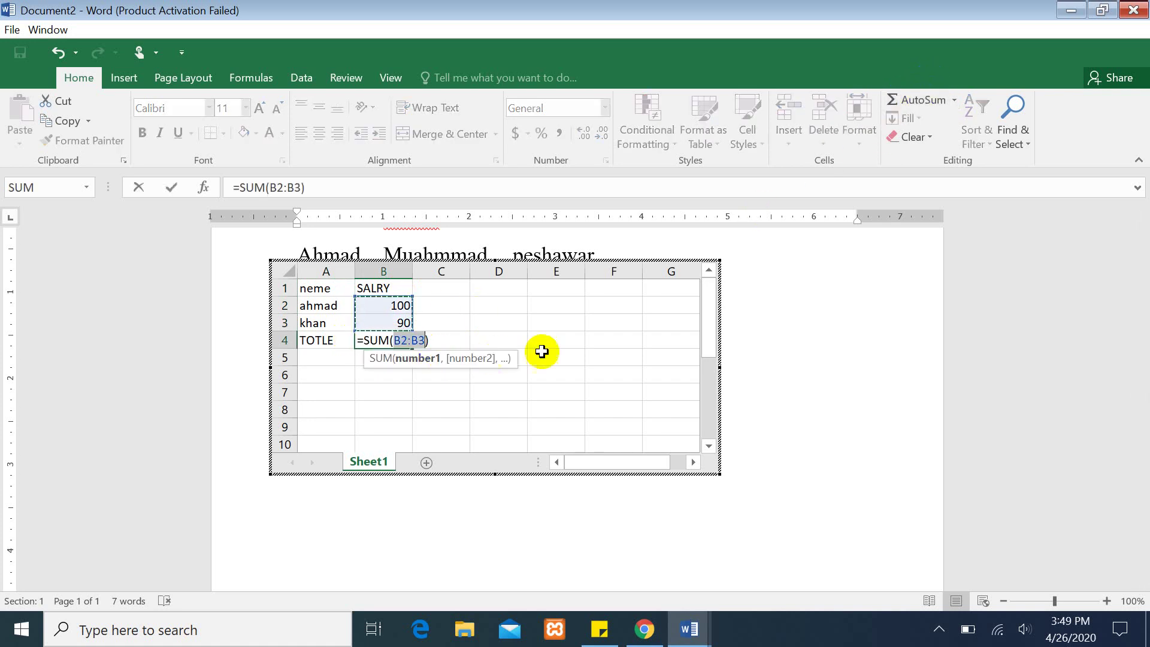
key("Return")
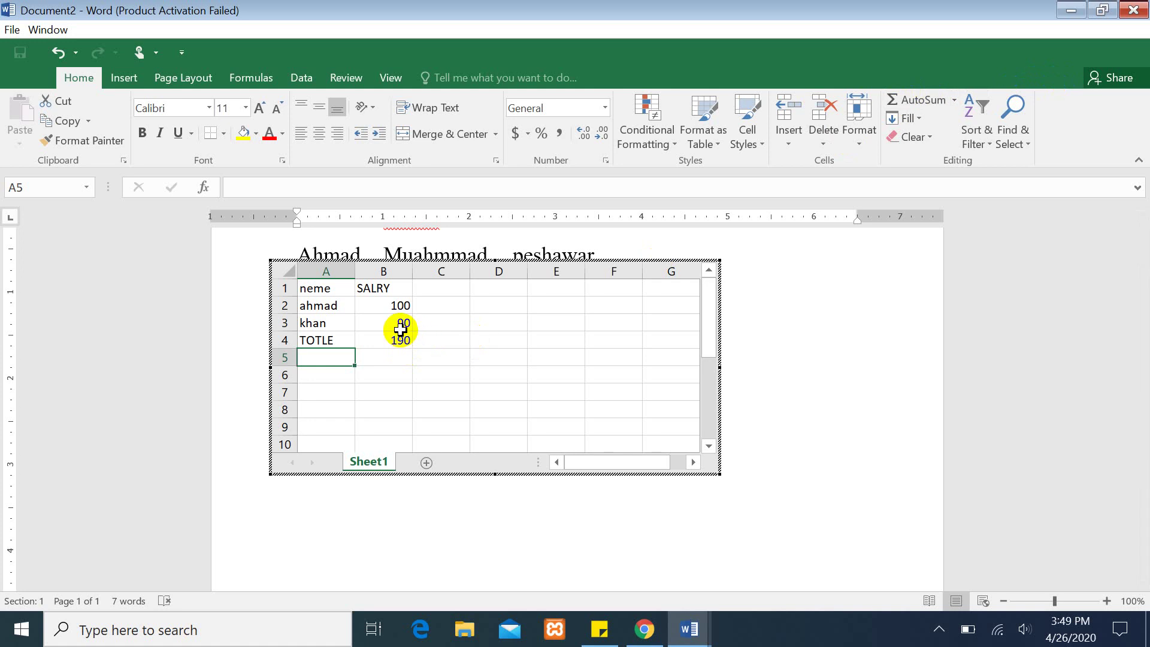
Close Document2 without saving and switch back to Document1.
left_click(1132, 10)
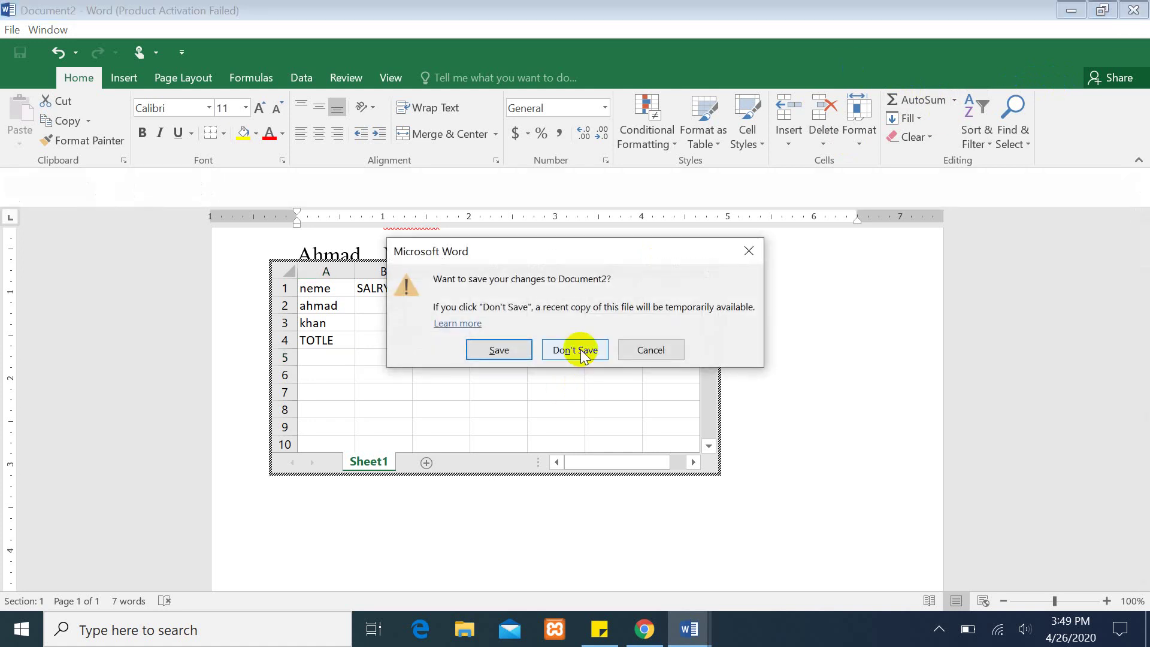
left_click(575, 350)
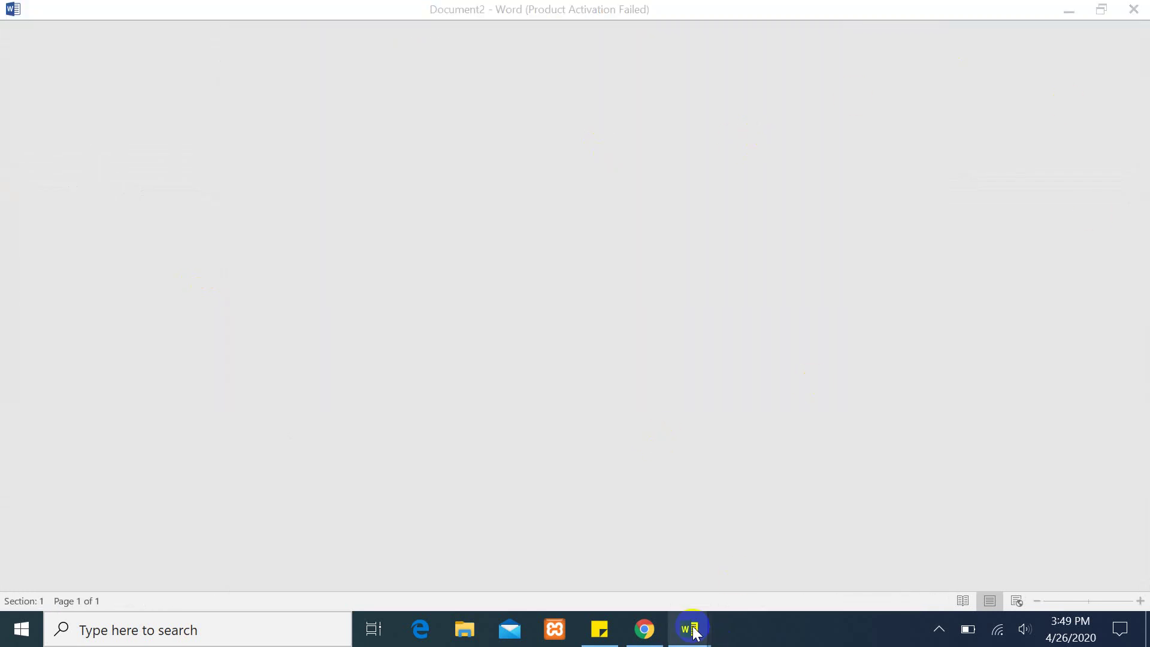
left_click(694, 632)
left_click(626, 540)
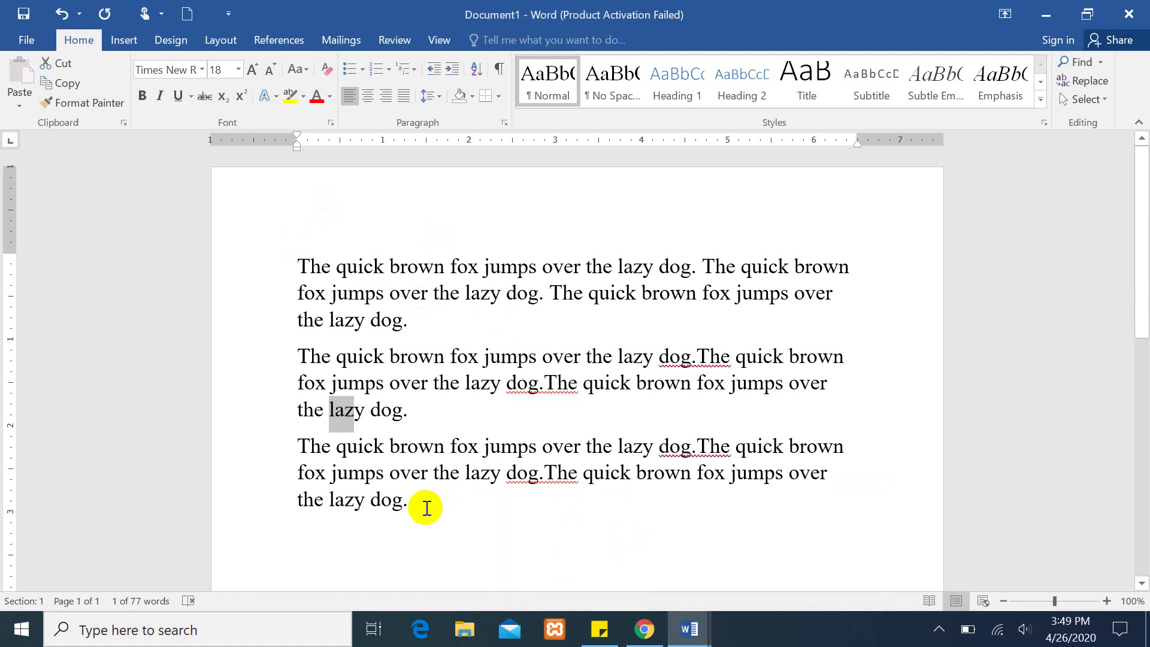
Delete the three fox paragraphs and insert a blank 2-column by 4-row table.
left_click_drag(427, 508, 299, 264)
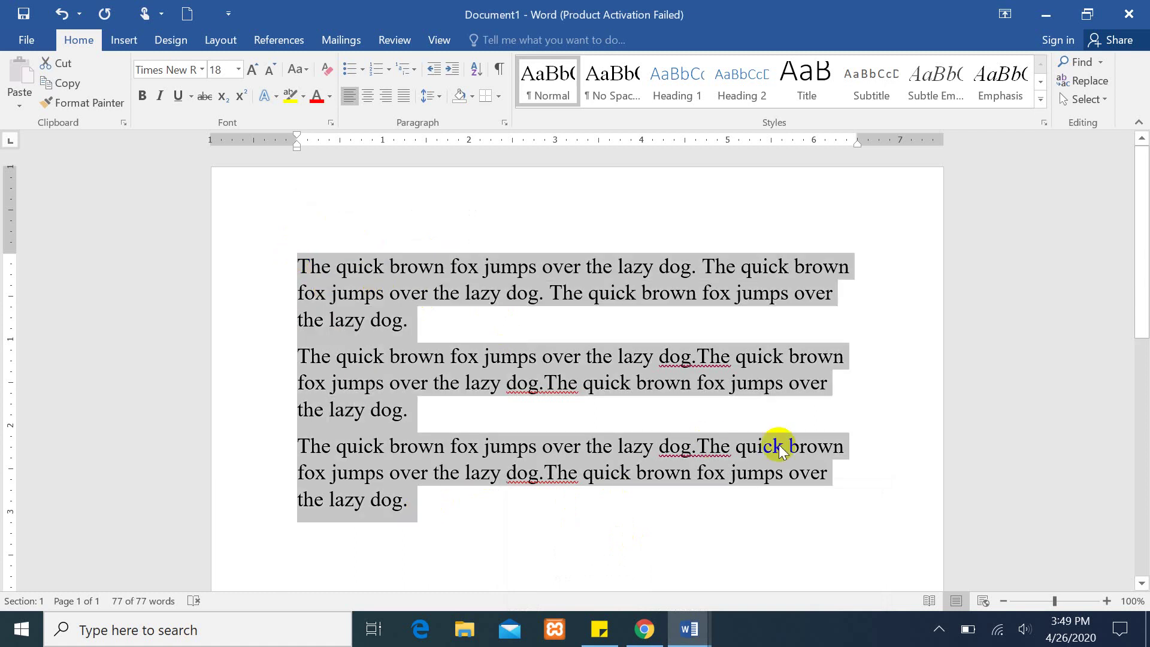
key("Delete")
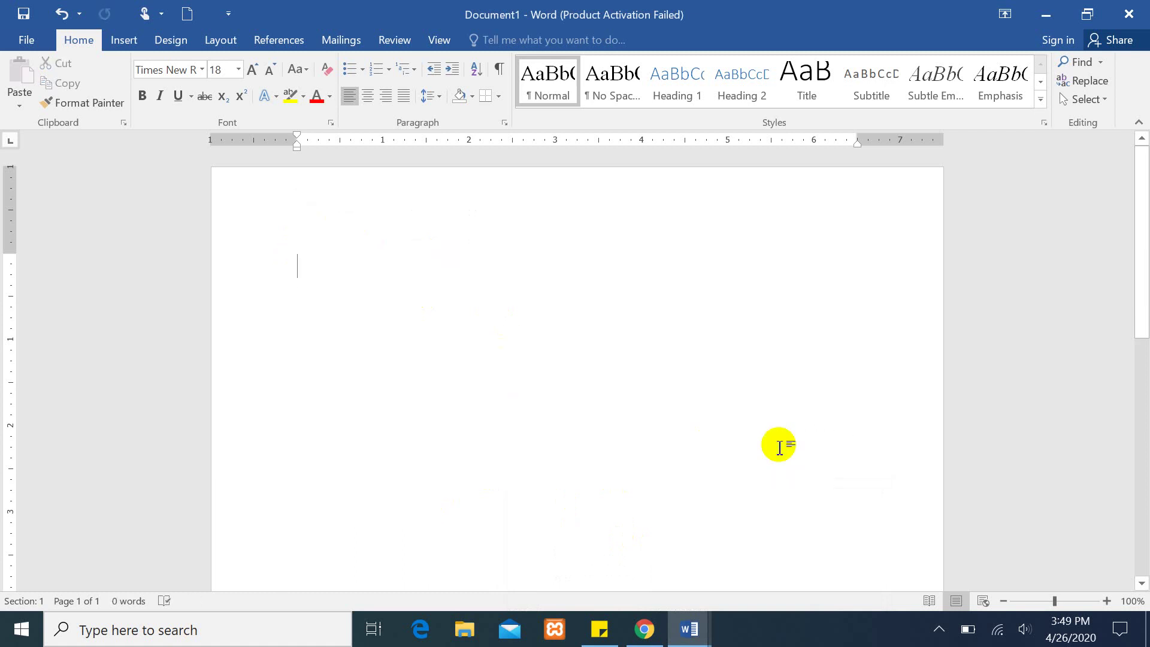
left_click(123, 40)
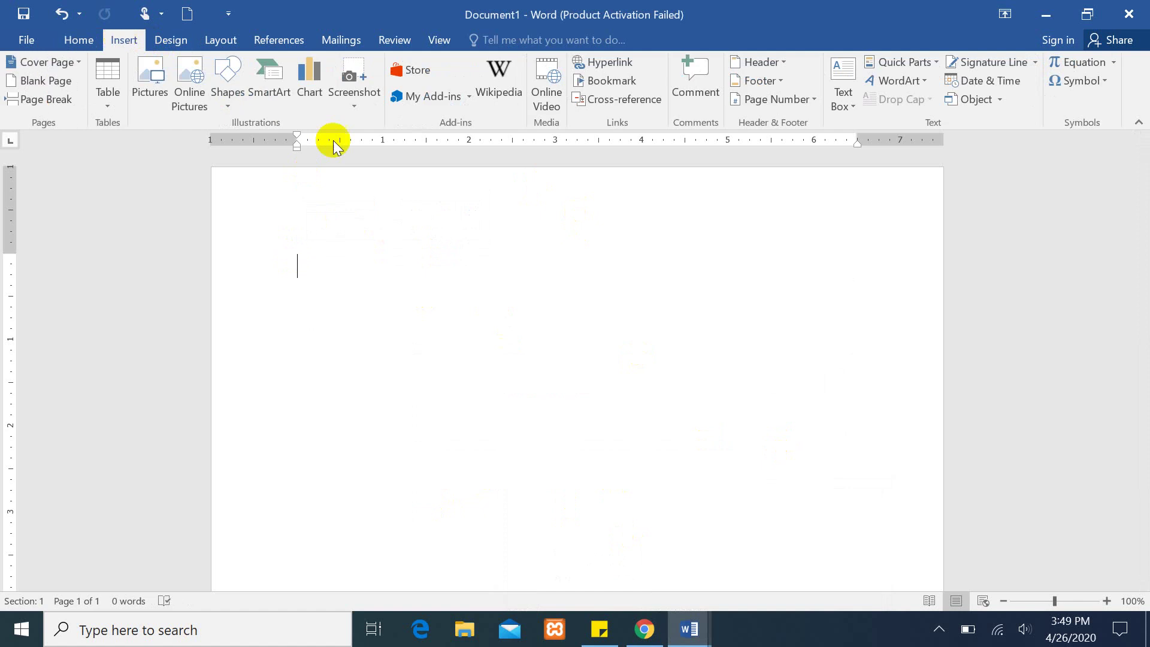
left_click(107, 84)
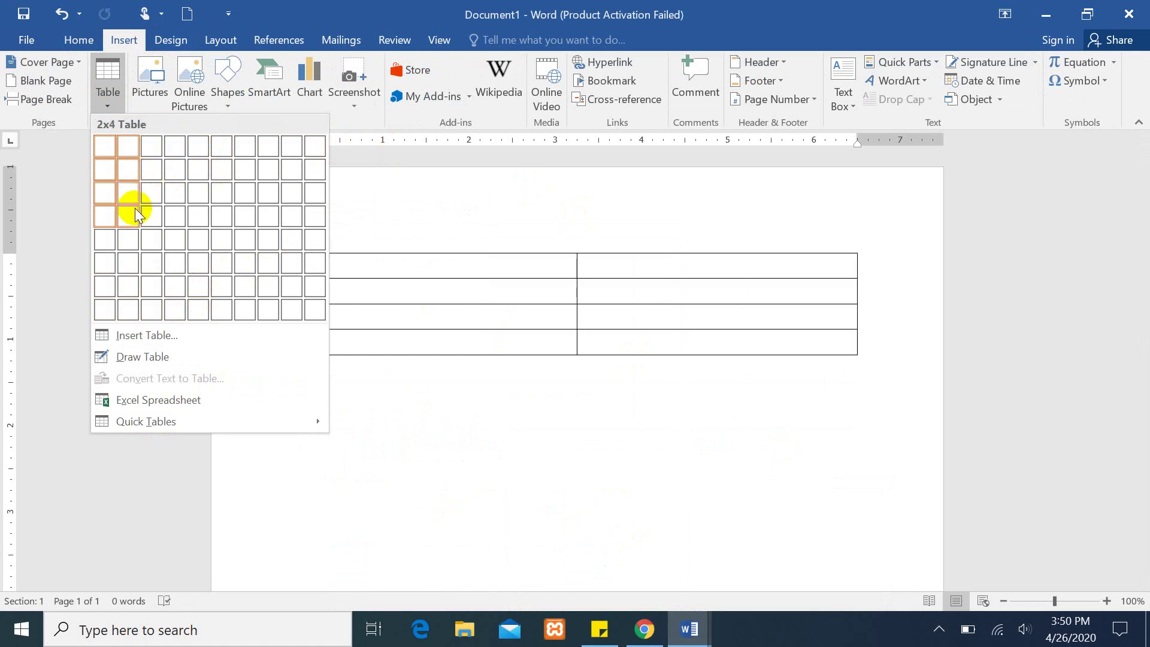
left_click(136, 215)
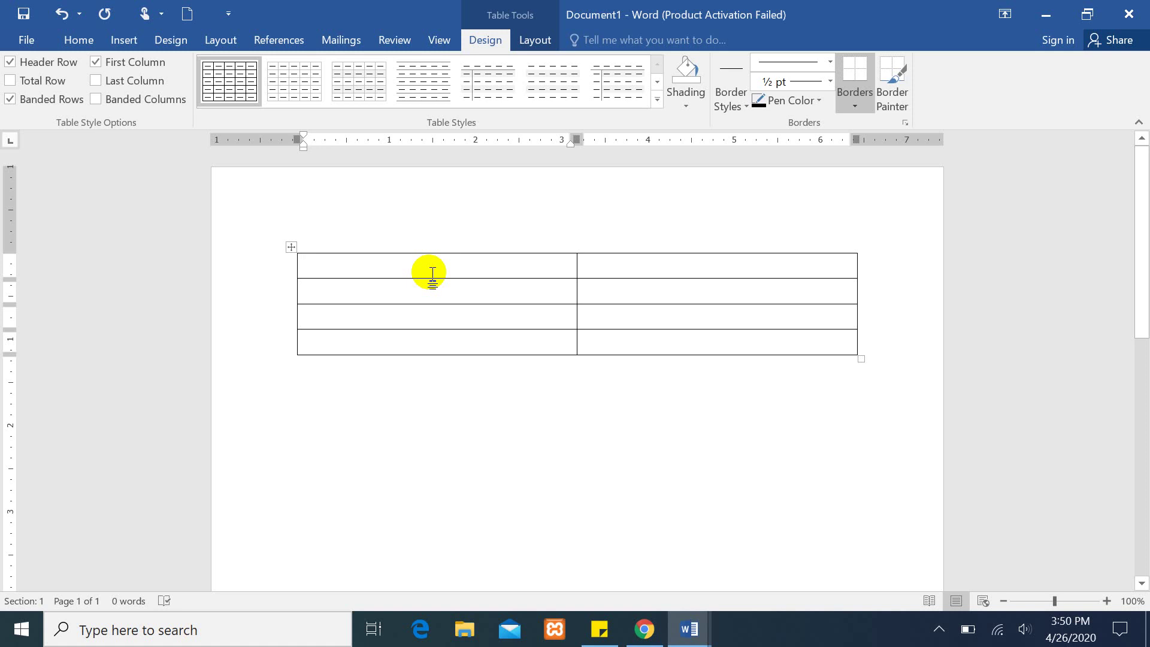
Enter KHAN with 10000 in the table's first row.
type("KHAN")
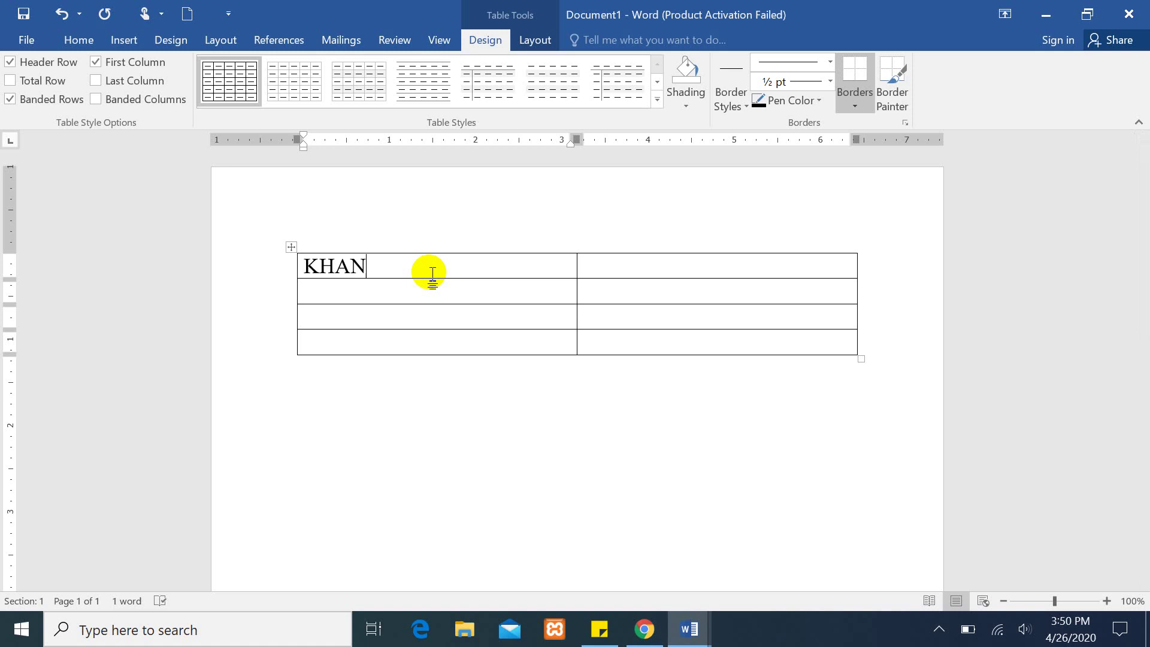
key("Tab")
type("1")
type("000")
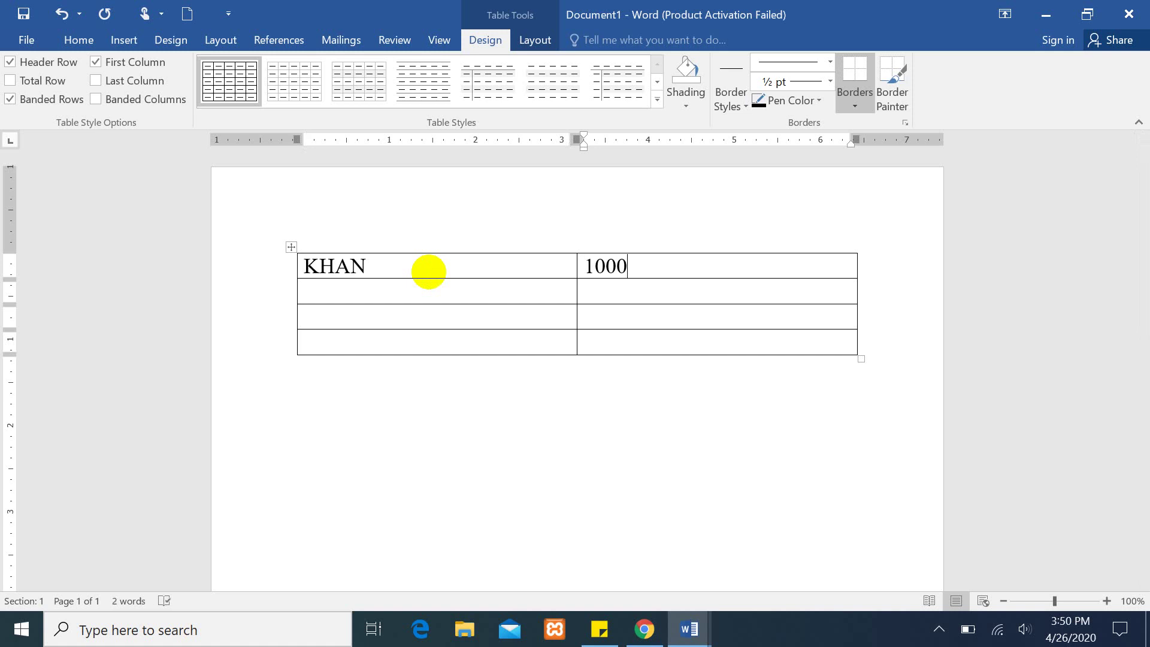
type("0")
key("Return")
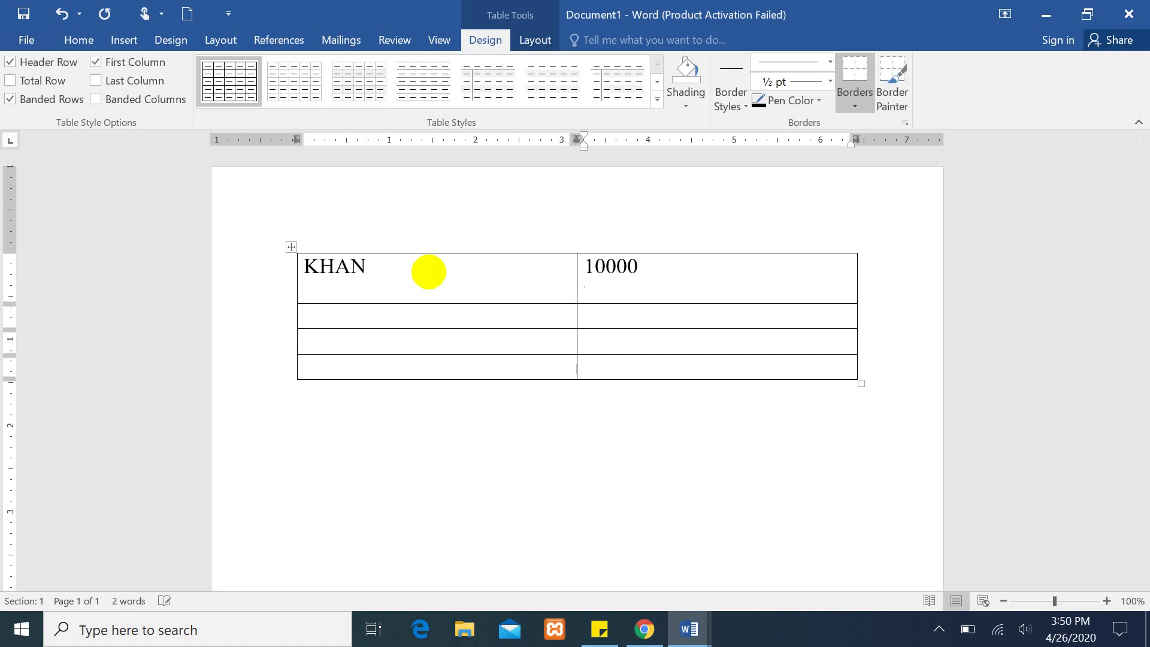
key("BackSpace")
Add AHMAD with 20000 and GULALI with 15000 in rows two and three.
key("Tab")
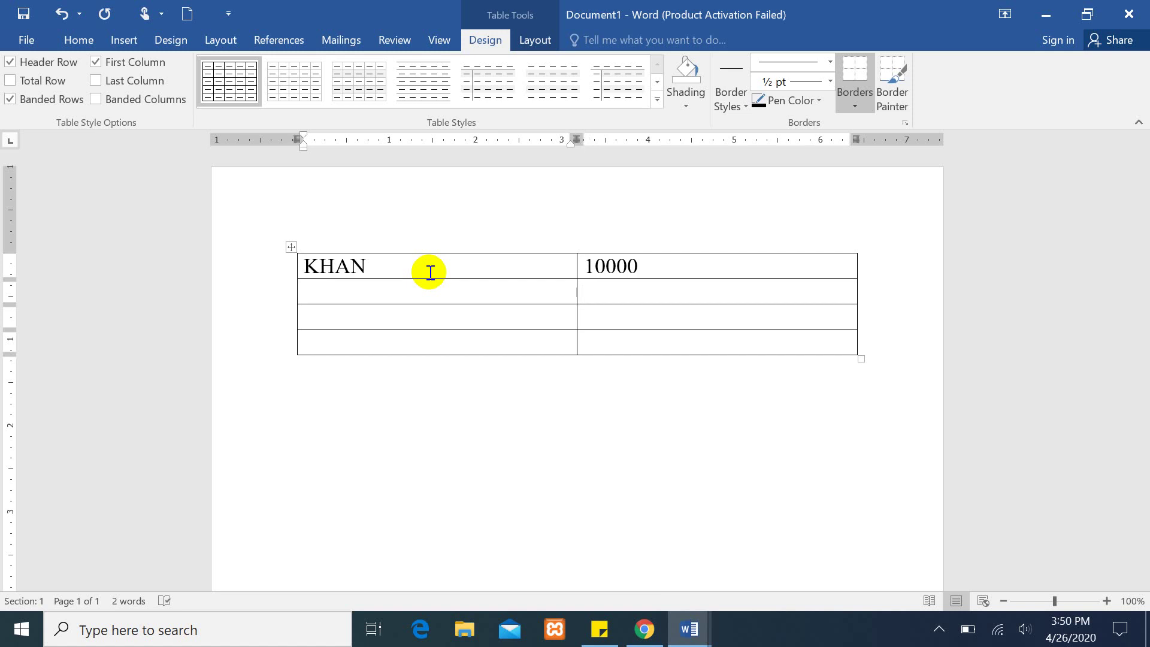
type("A")
type("HMAD")
key("Tab")
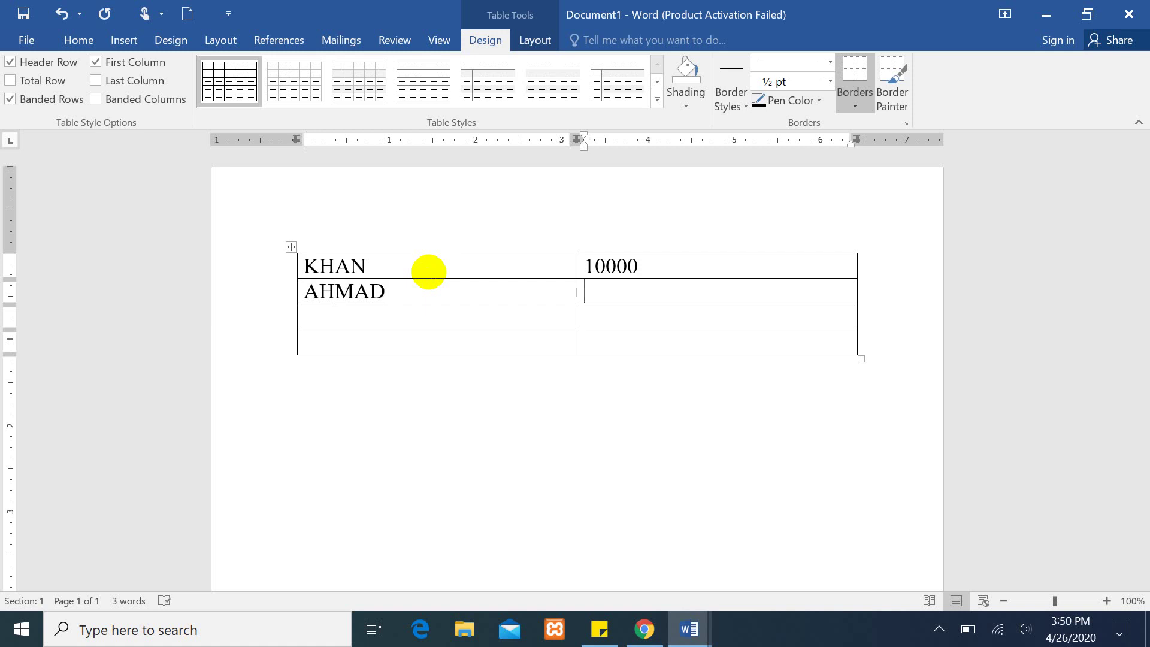
type("20000")
key("Tab")
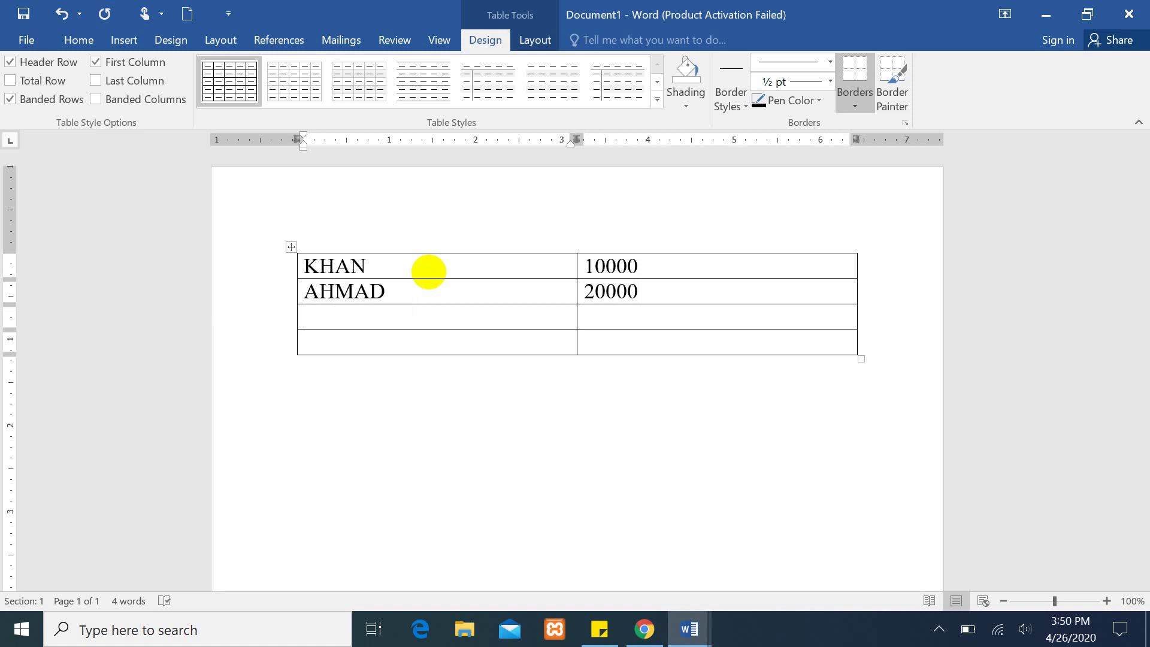
type("GULALI")
key("Tab")
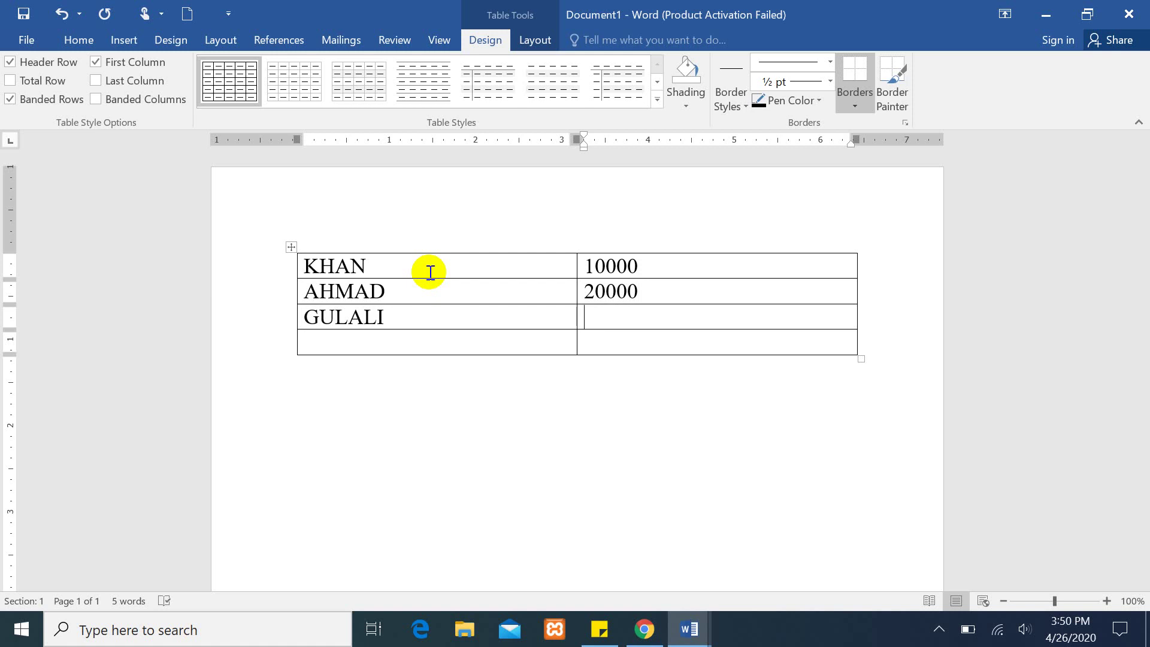
type("1")
type("5000")
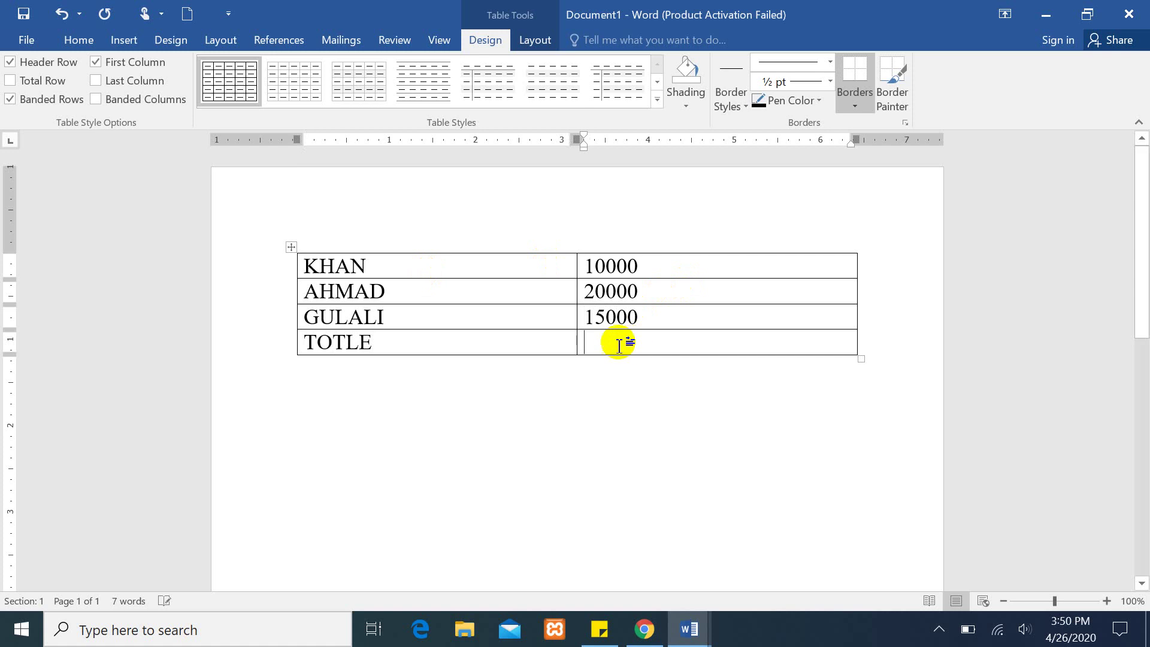
left_click(542, 41)
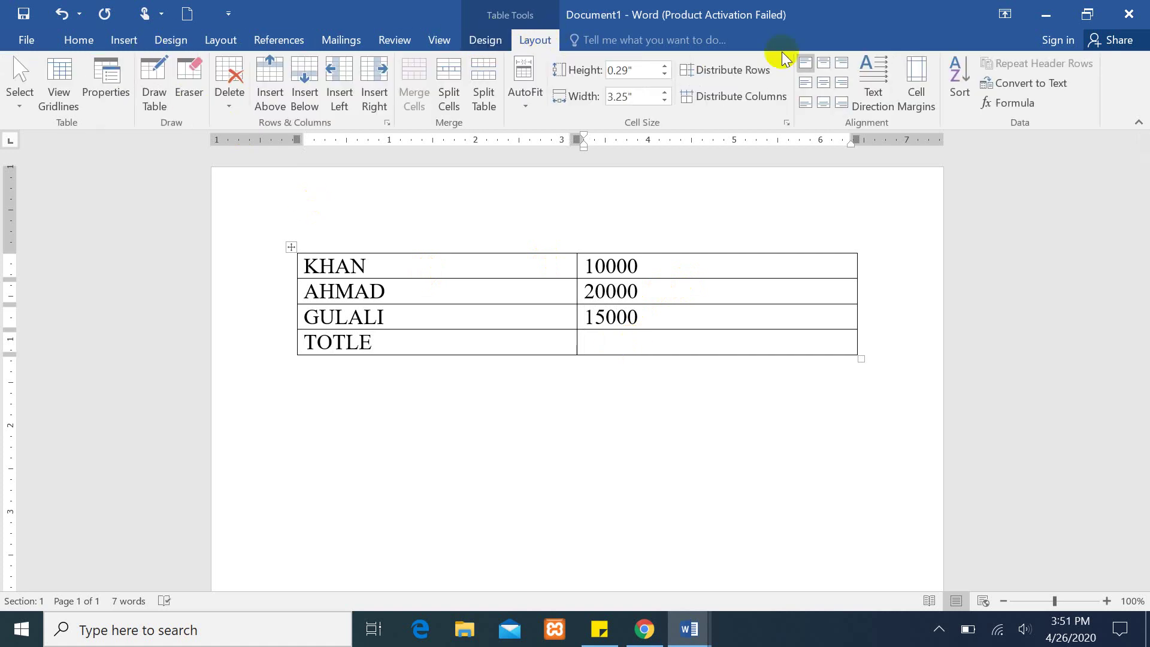
left_click(1014, 104)
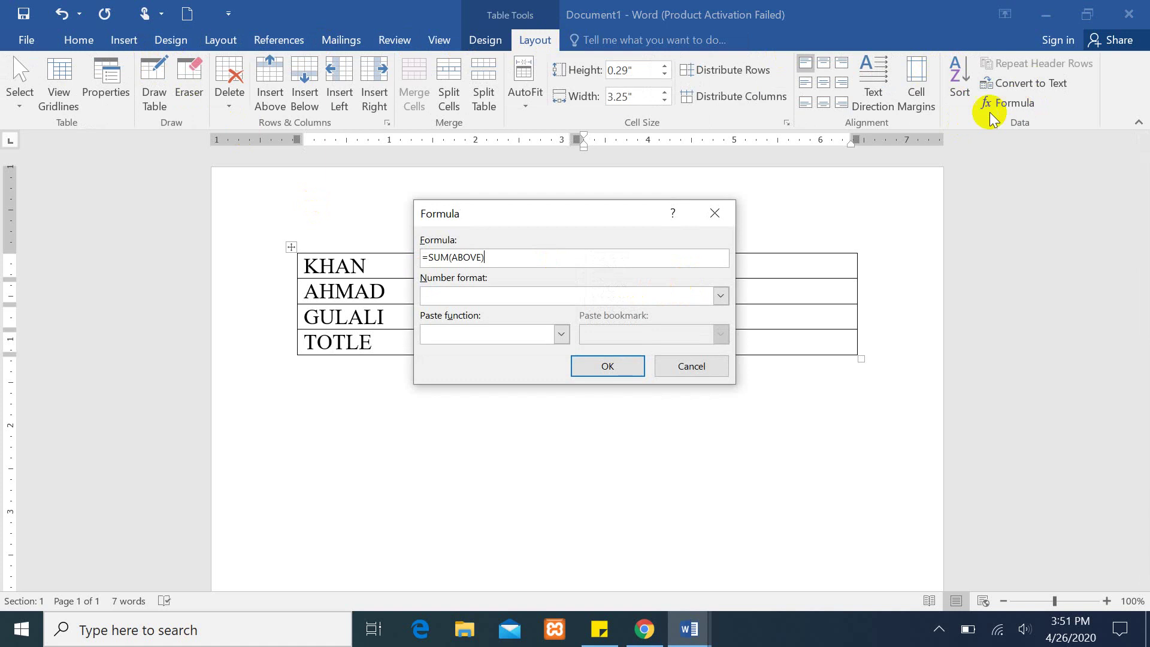
left_click(607, 366)
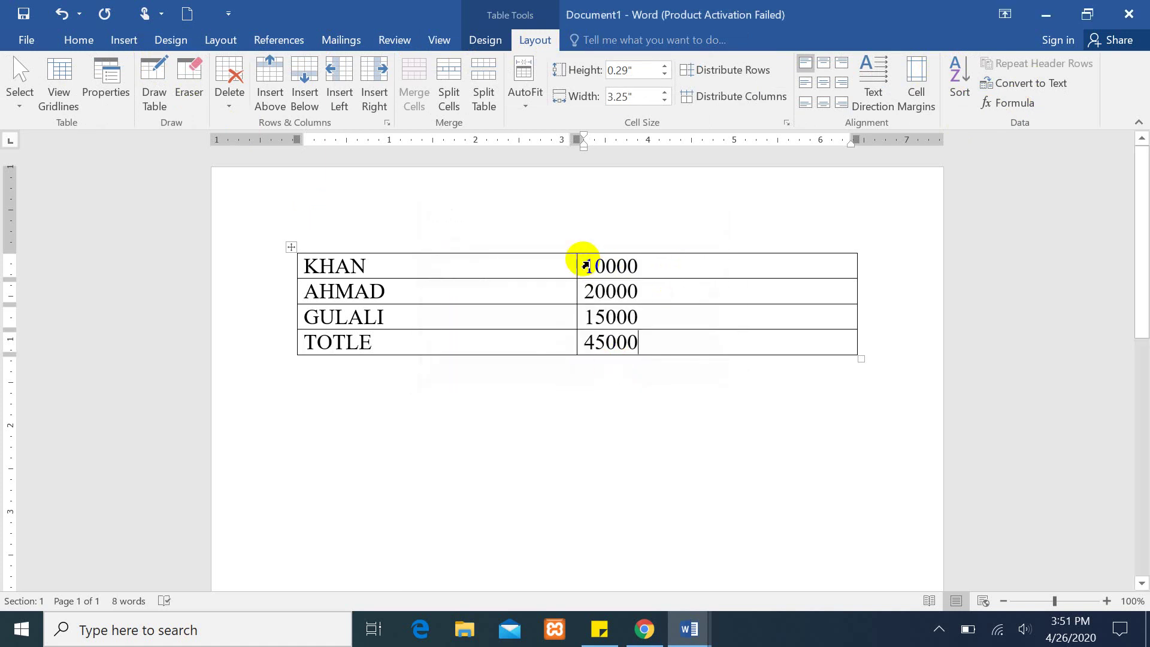
left_click_drag(590, 264, 639, 312)
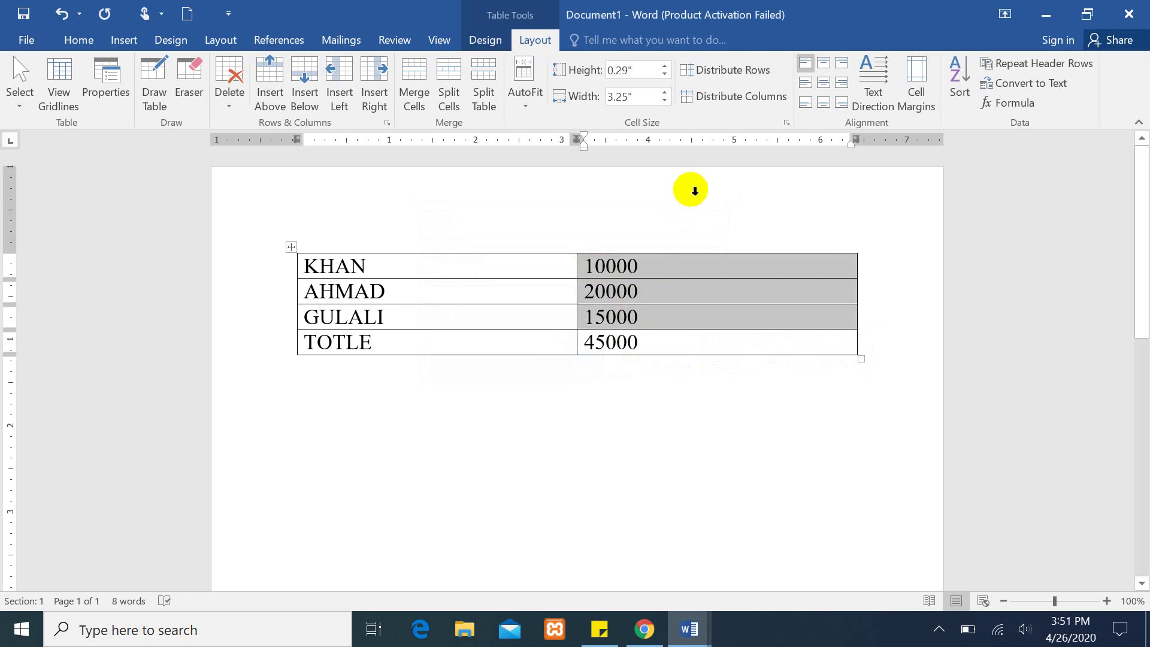
left_click(886, 245)
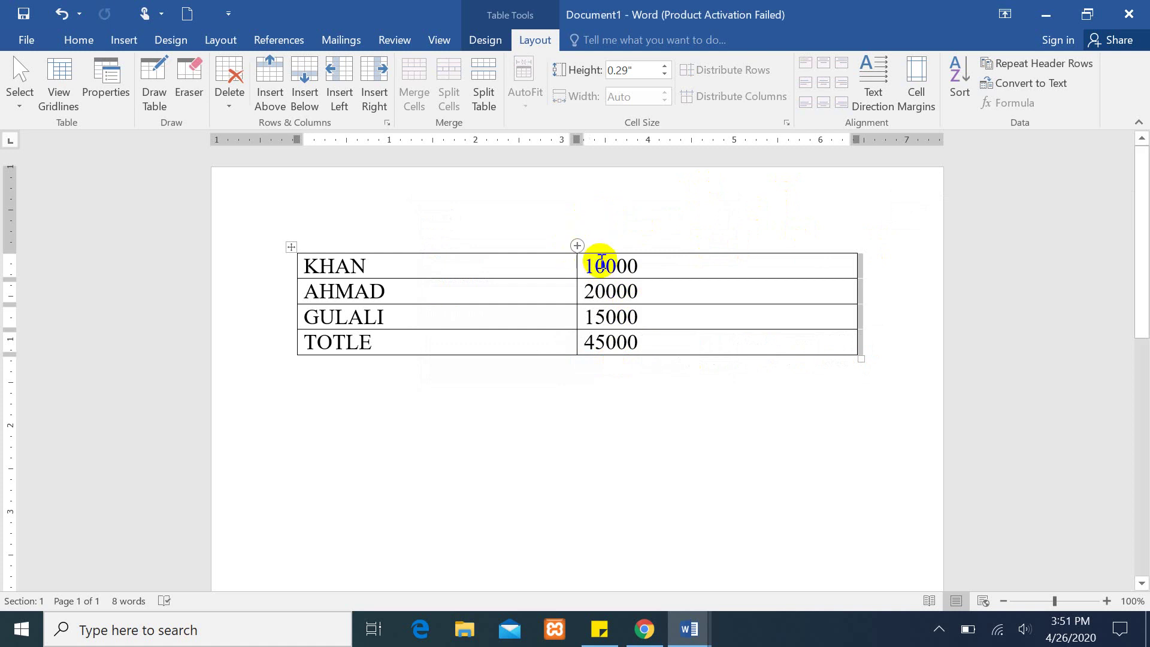
Place the cursor below the table and embed a blank Excel spreadsheet there.
left_click(124, 40)
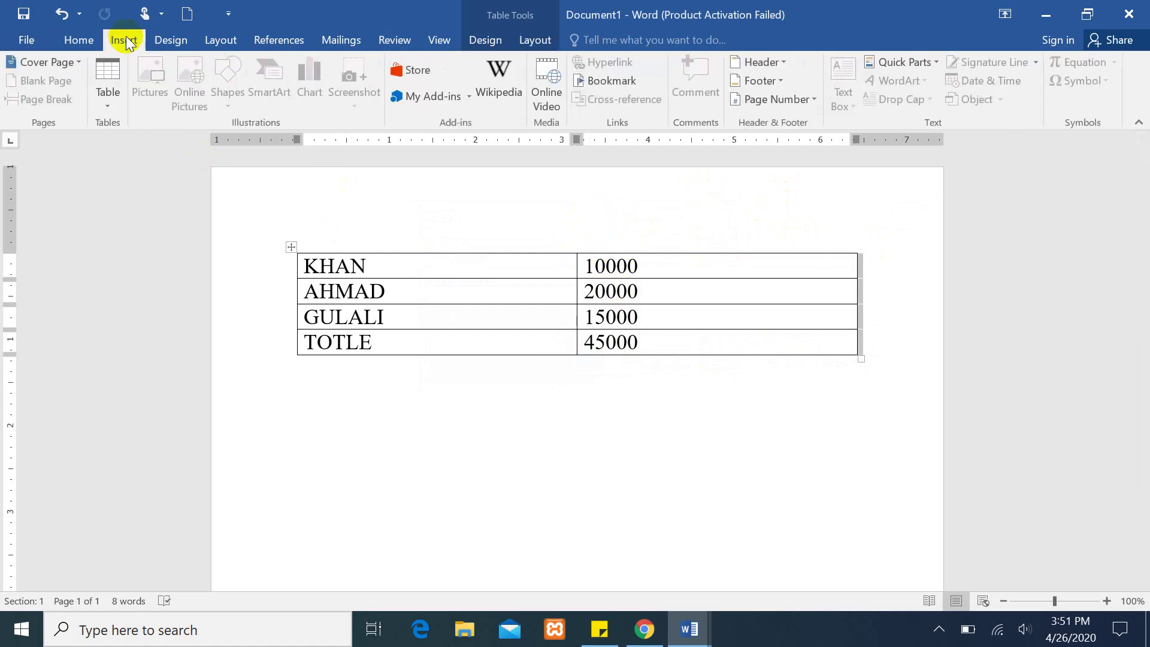
left_click(106, 93)
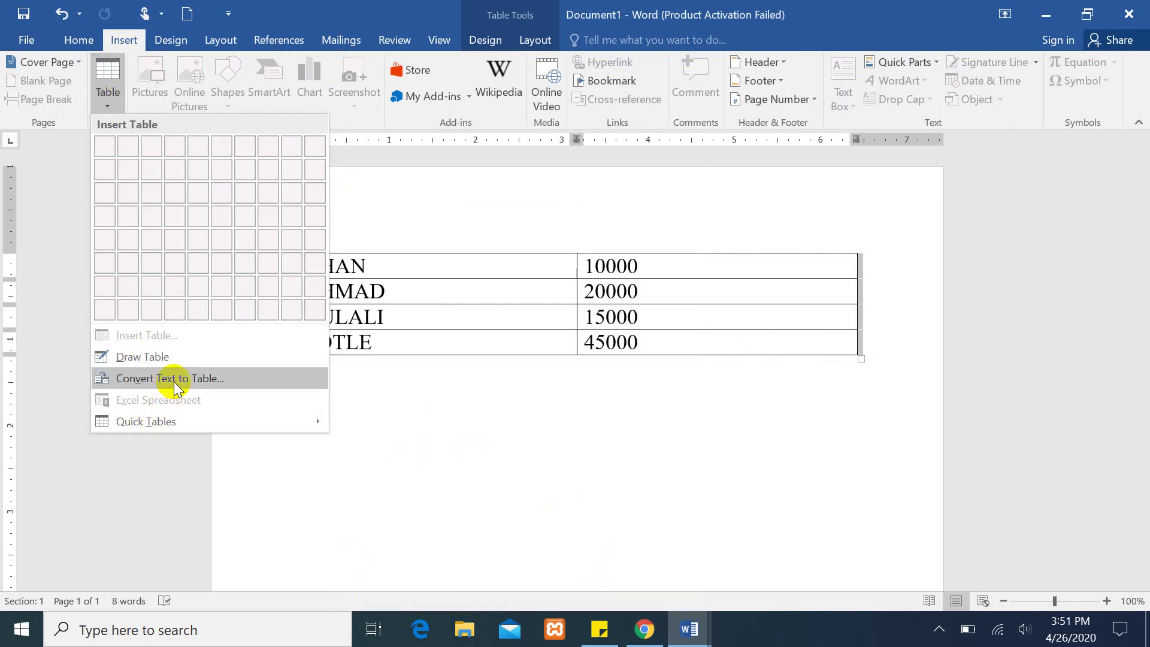
left_click(464, 393)
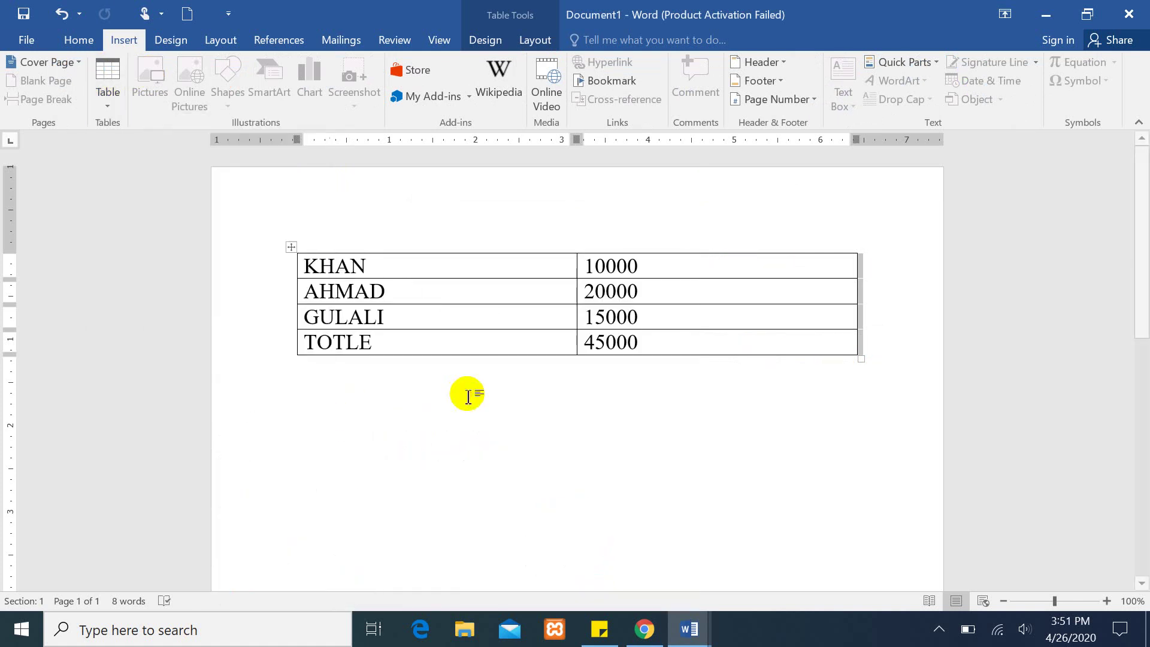
left_click(313, 393)
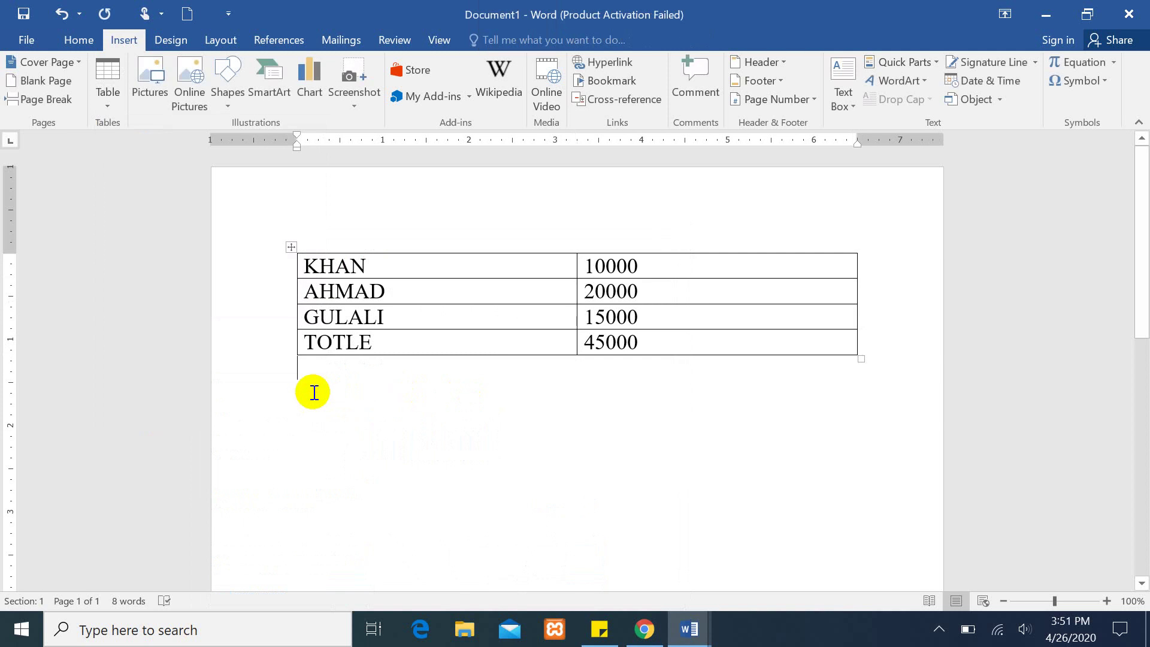
left_click(109, 109)
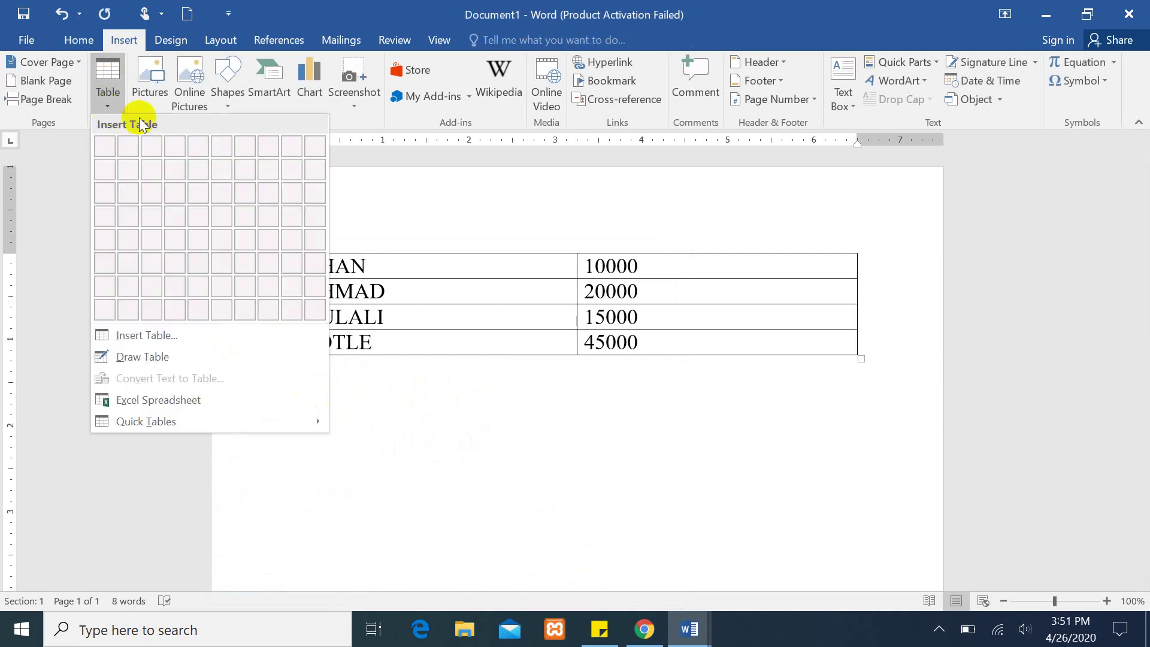
left_click(148, 400)
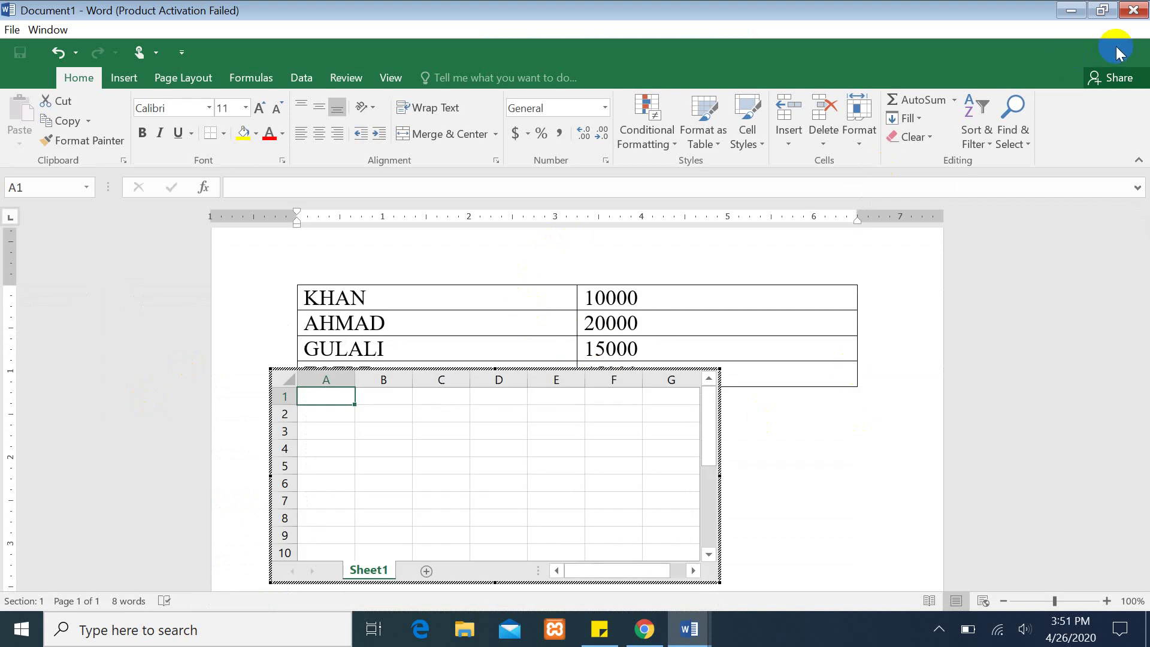
Dismiss the activation notice, close Document1 without saving, and restore the Word window.
left_click(779, 106)
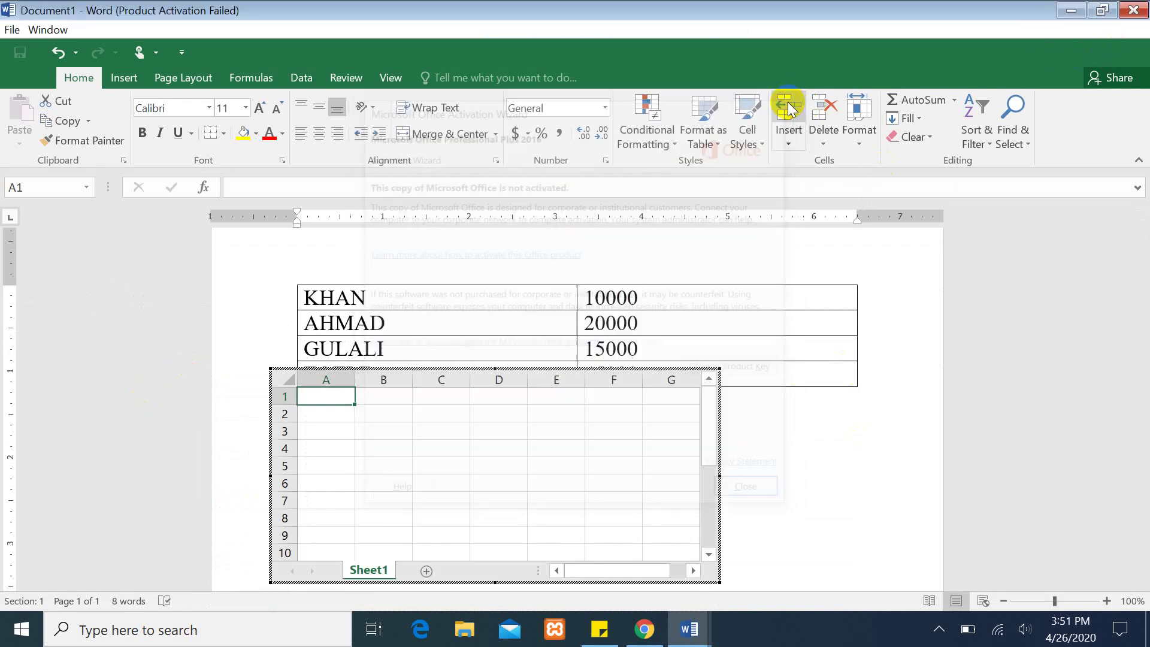
left_click(1141, 8)
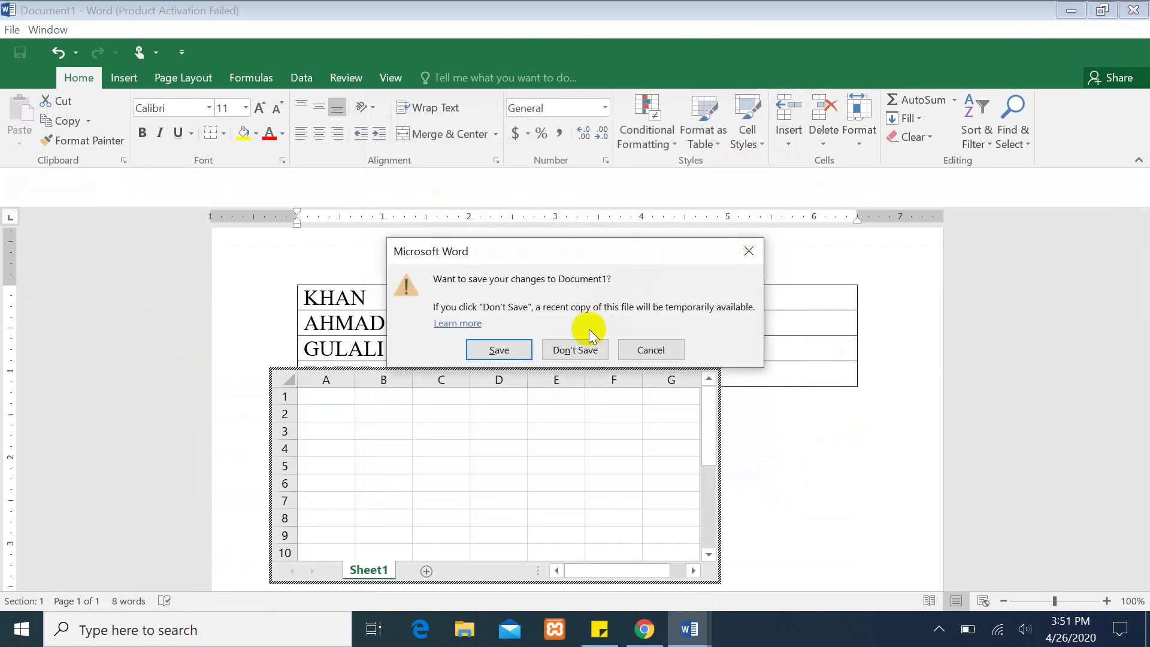
left_click(566, 348)
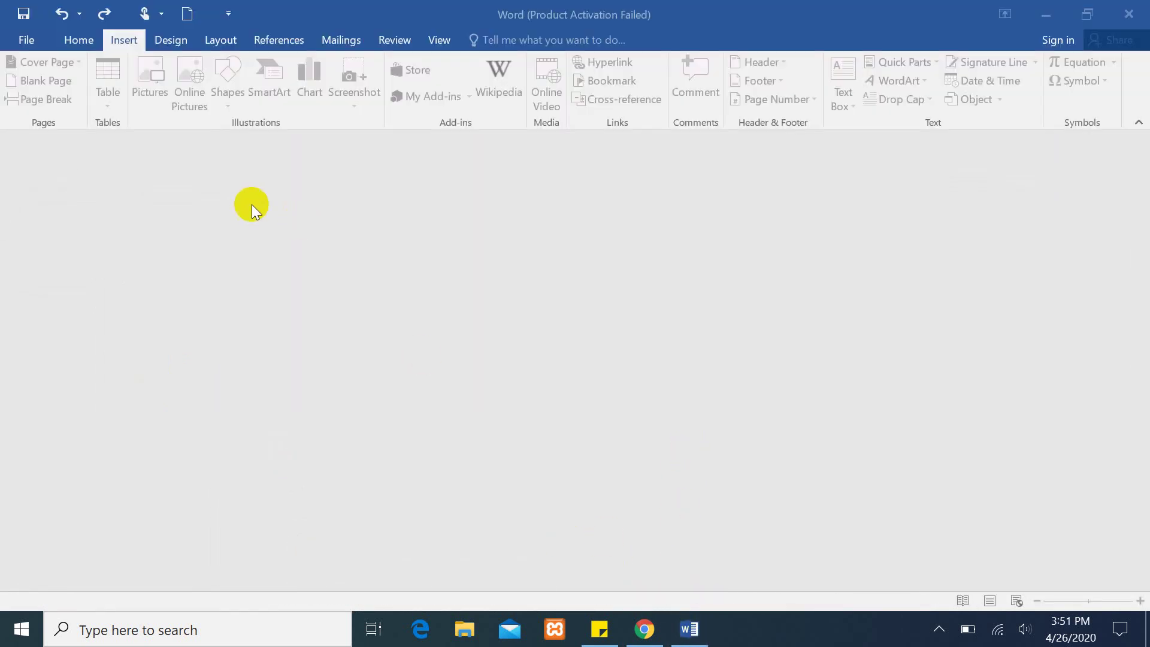
left_click(690, 635)
left_click(690, 635)
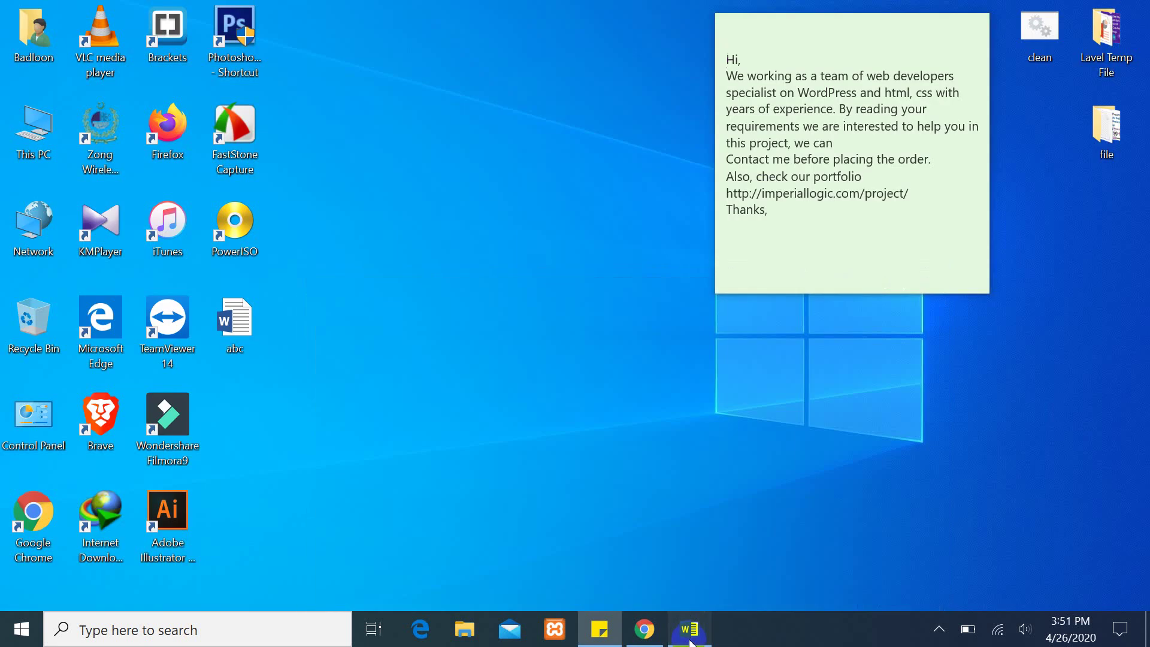
left_click(690, 635)
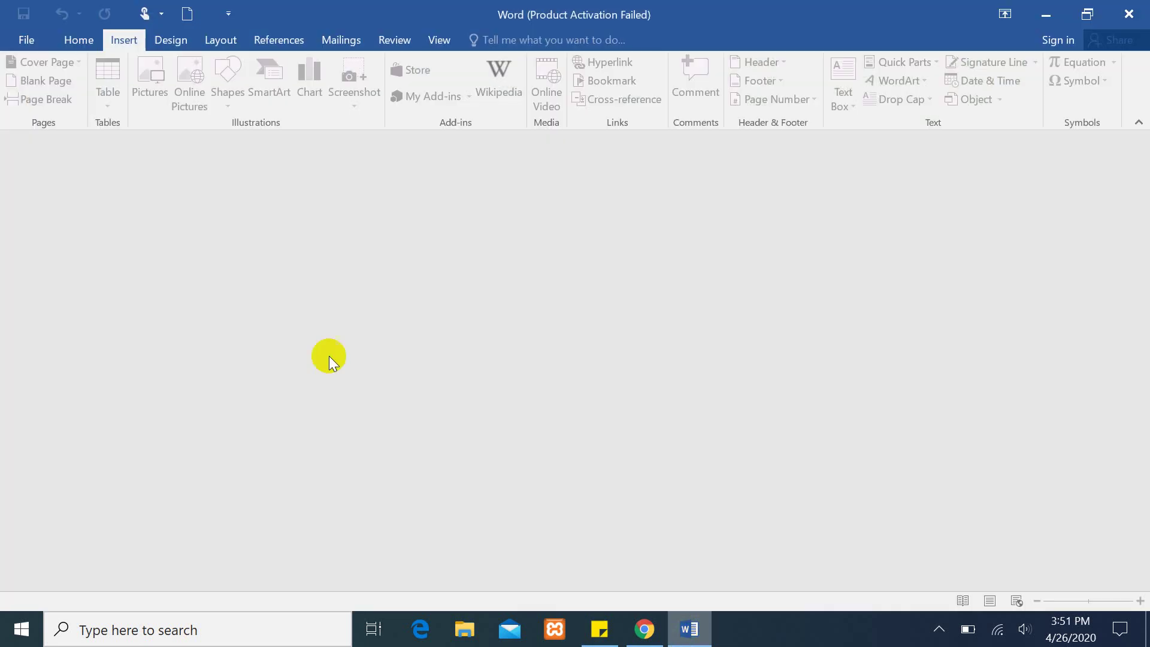
Create a new blank document from File > New.
left_click(23, 40)
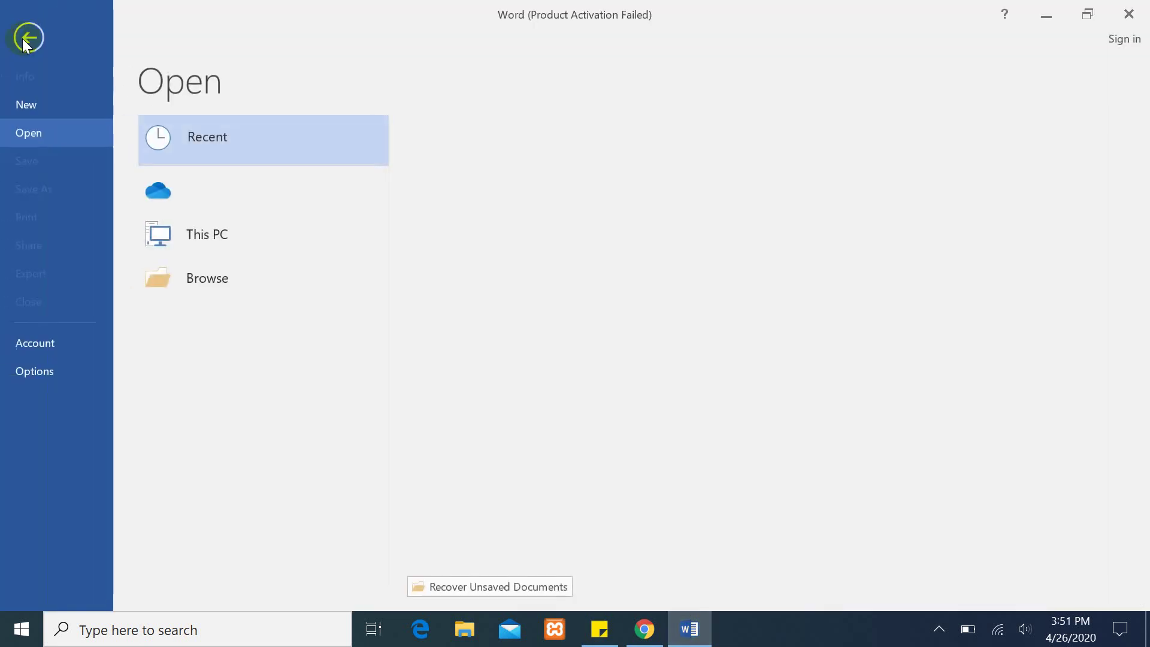
left_click(28, 107)
left_click(200, 252)
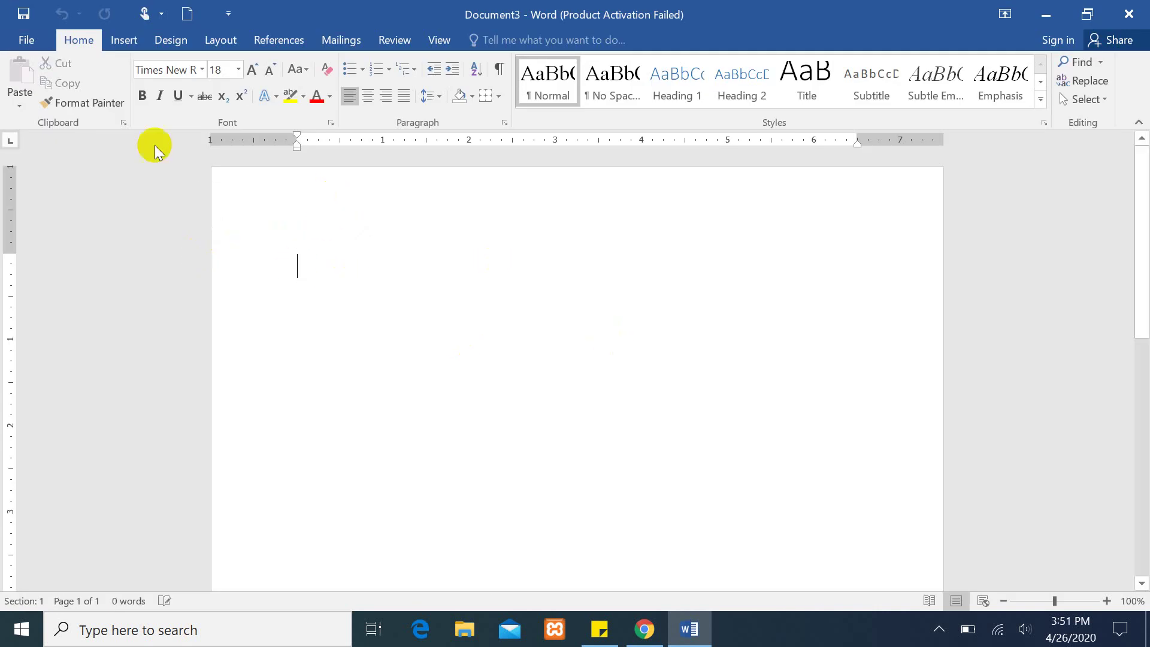
Open the Quick Tables gallery and scroll through the calendar designs.
left_click(124, 41)
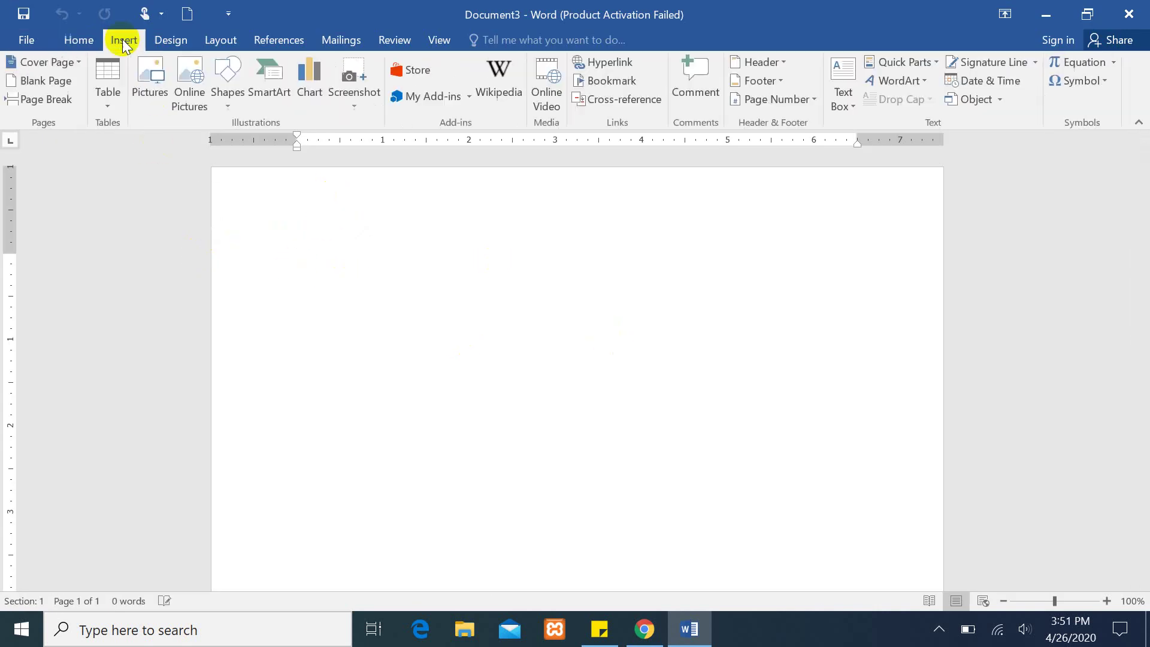
left_click(109, 101)
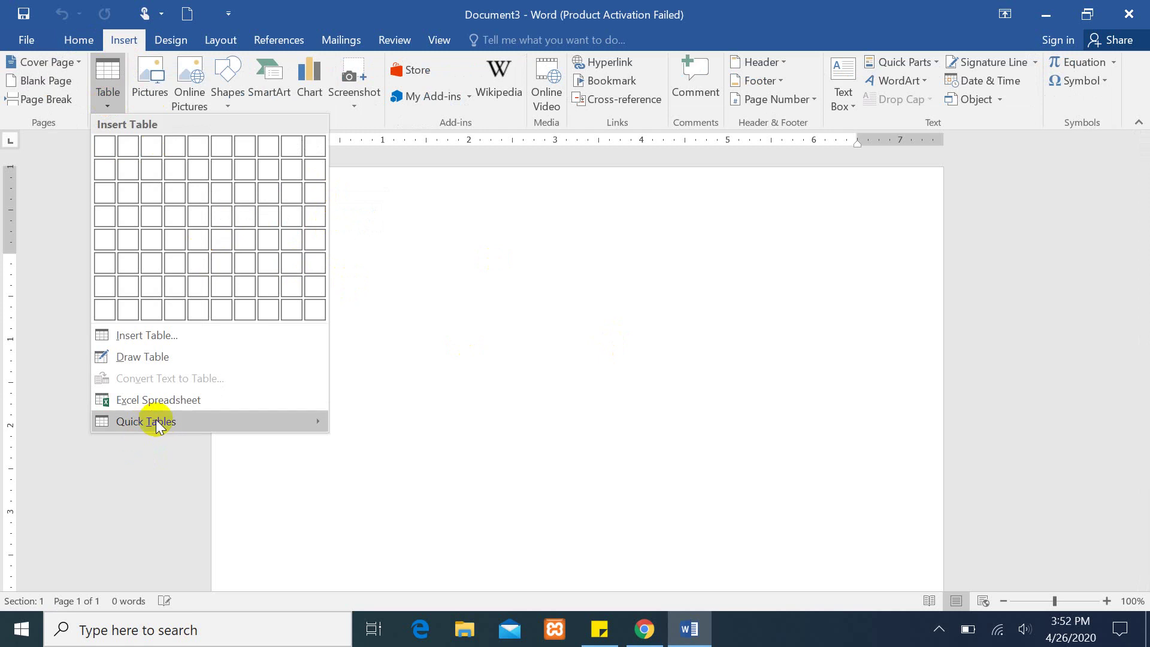
mouse_move(146, 421)
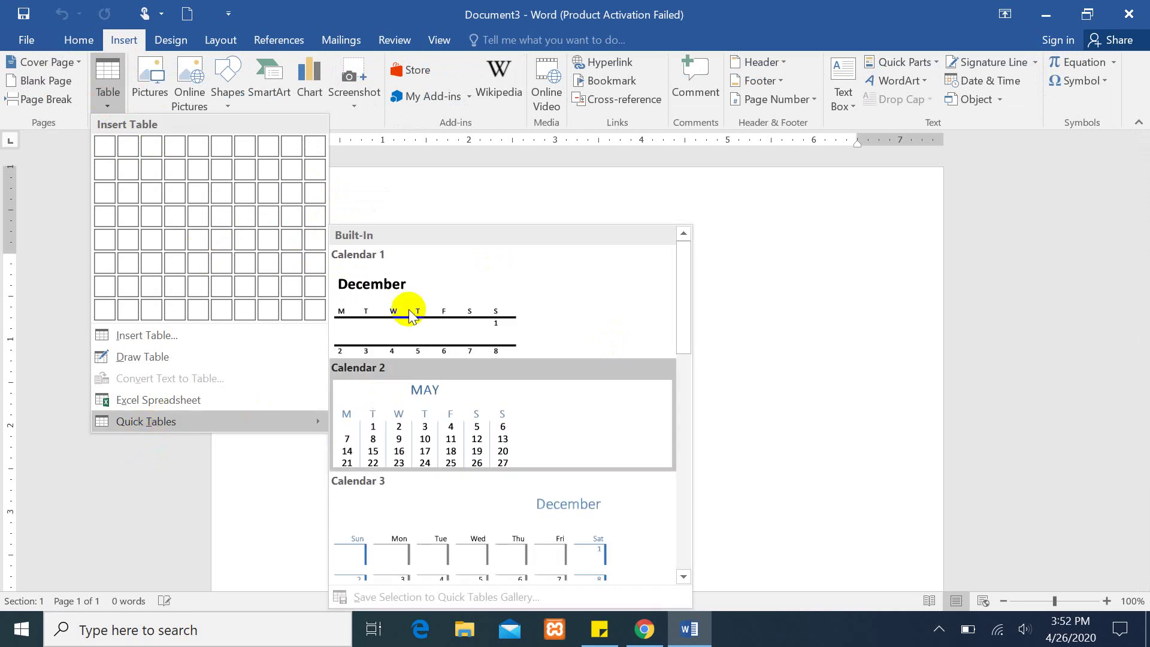
left_click_drag(684, 308, 670, 554)
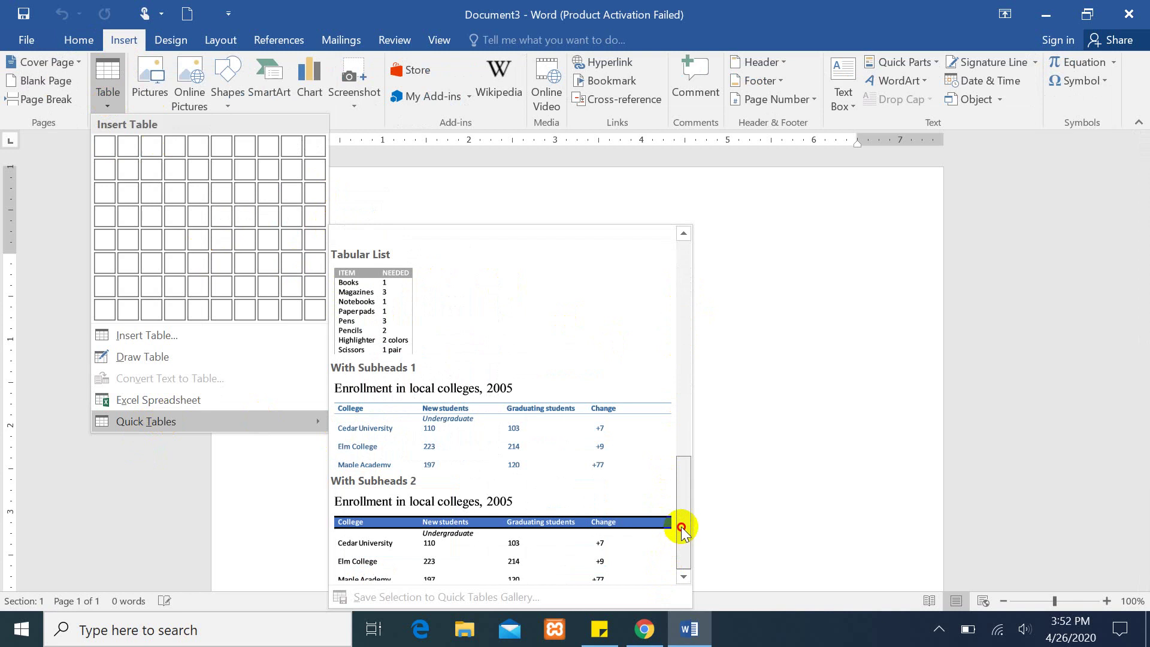
left_click_drag(681, 563, 684, 249)
Insert the Calendar 1 quick table showing December.
left_click(404, 328)
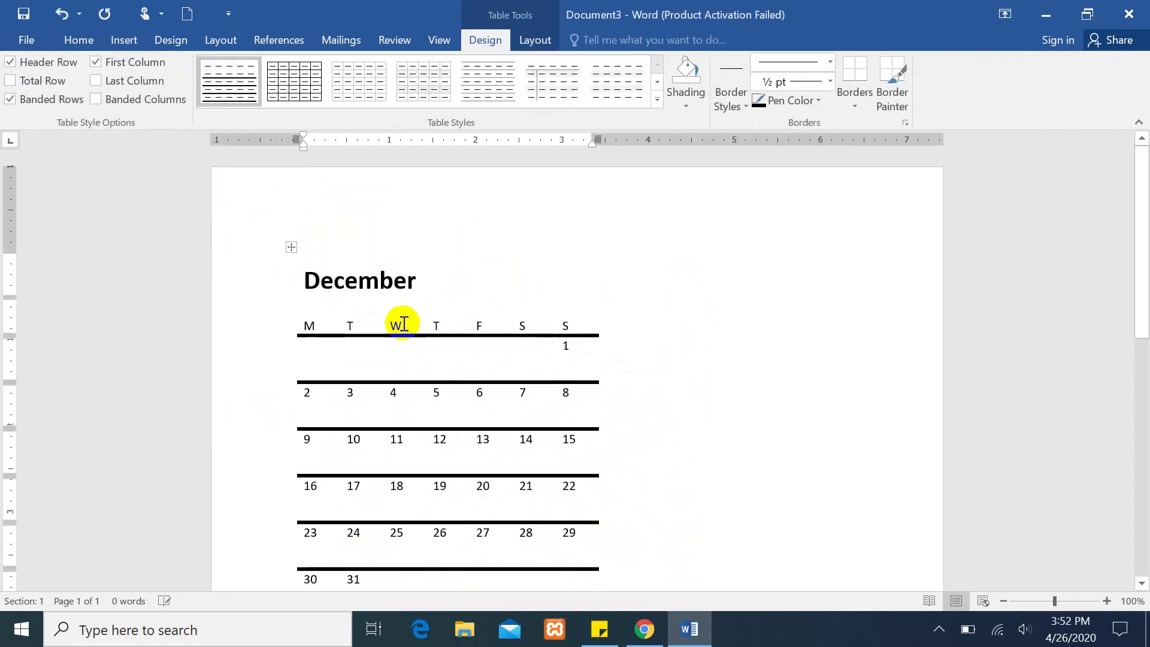
scroll(1144, 324, "down", 5)
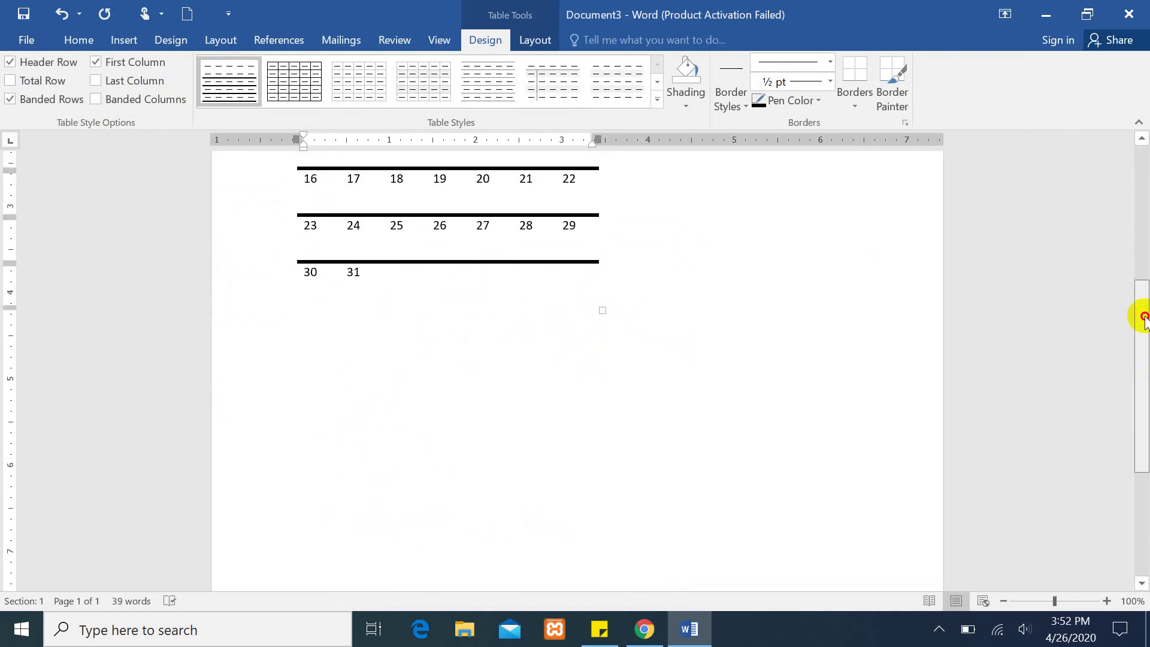
scroll(1144, 282, "up", 4)
scroll(1144, 270, "down", 1)
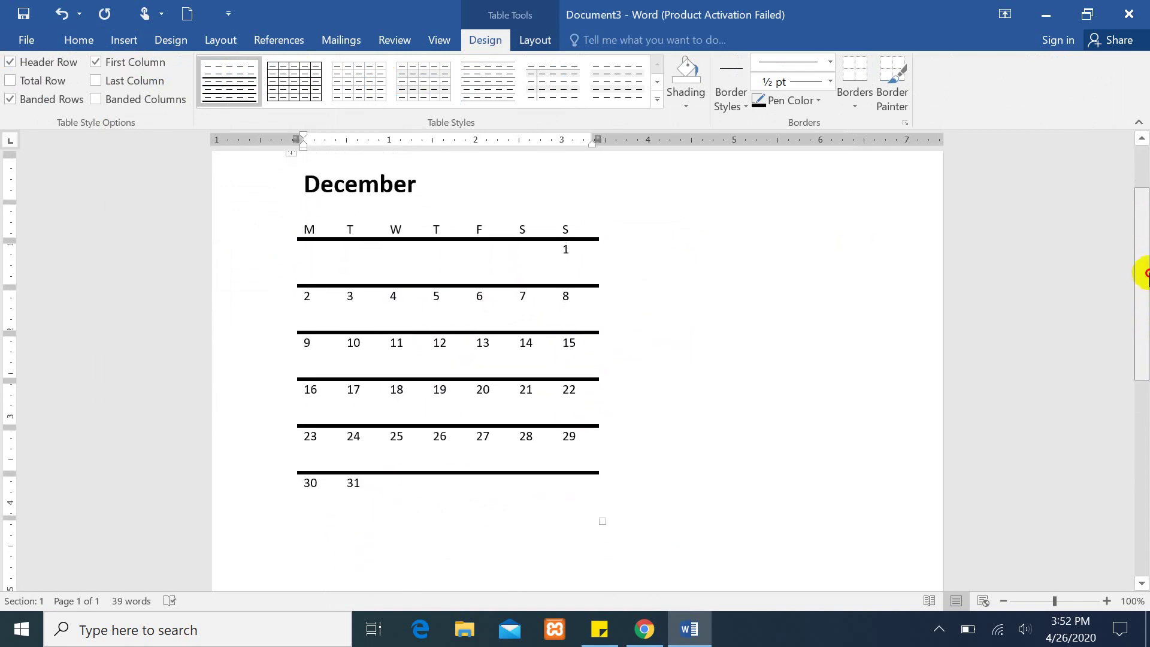
scroll(1144, 264, "up", 1)
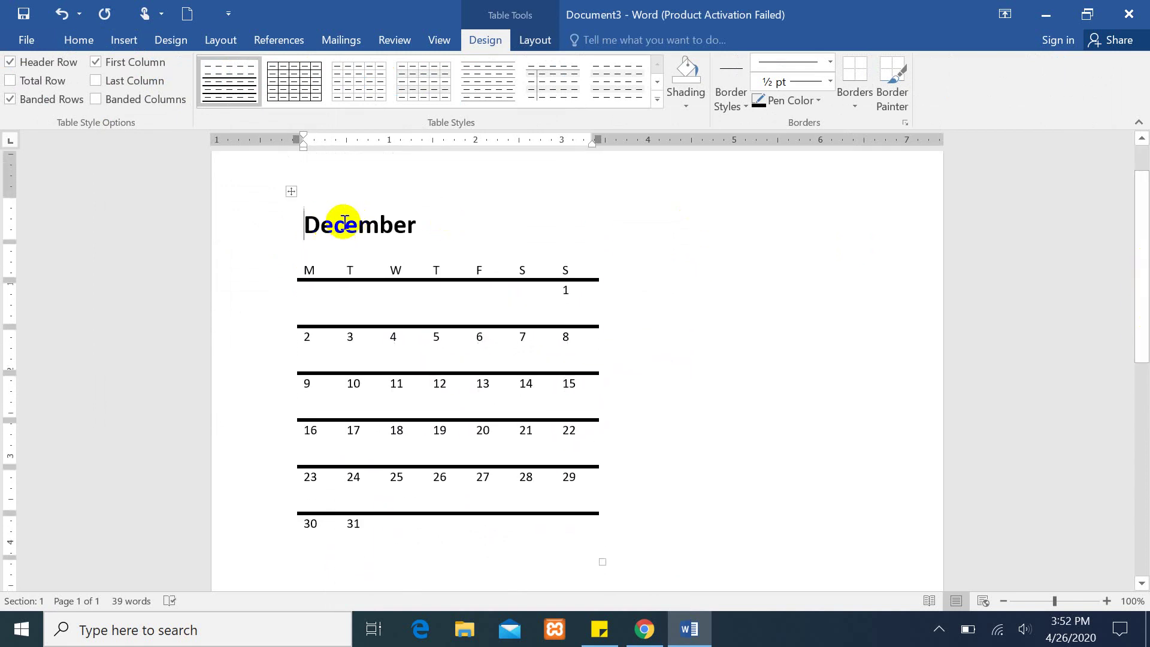
Select the calendar, try a gridded table style, then revert to its original style.
left_click_drag(419, 224, 307, 214)
mouse_move(297, 280)
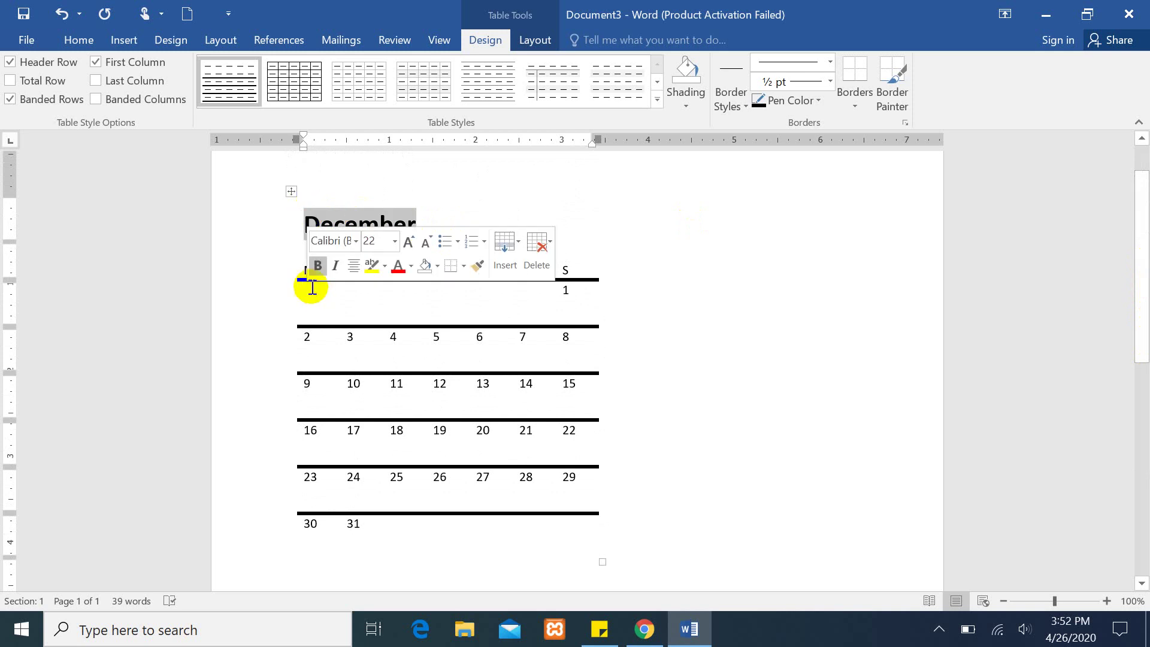
left_click(292, 272)
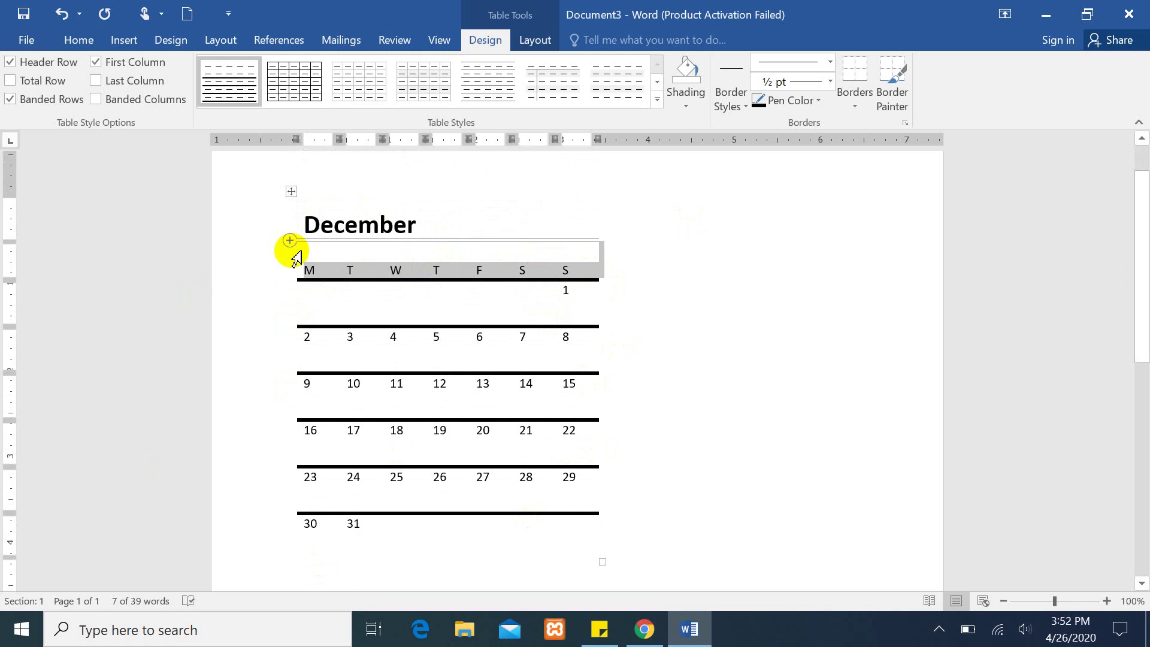
left_click(293, 193)
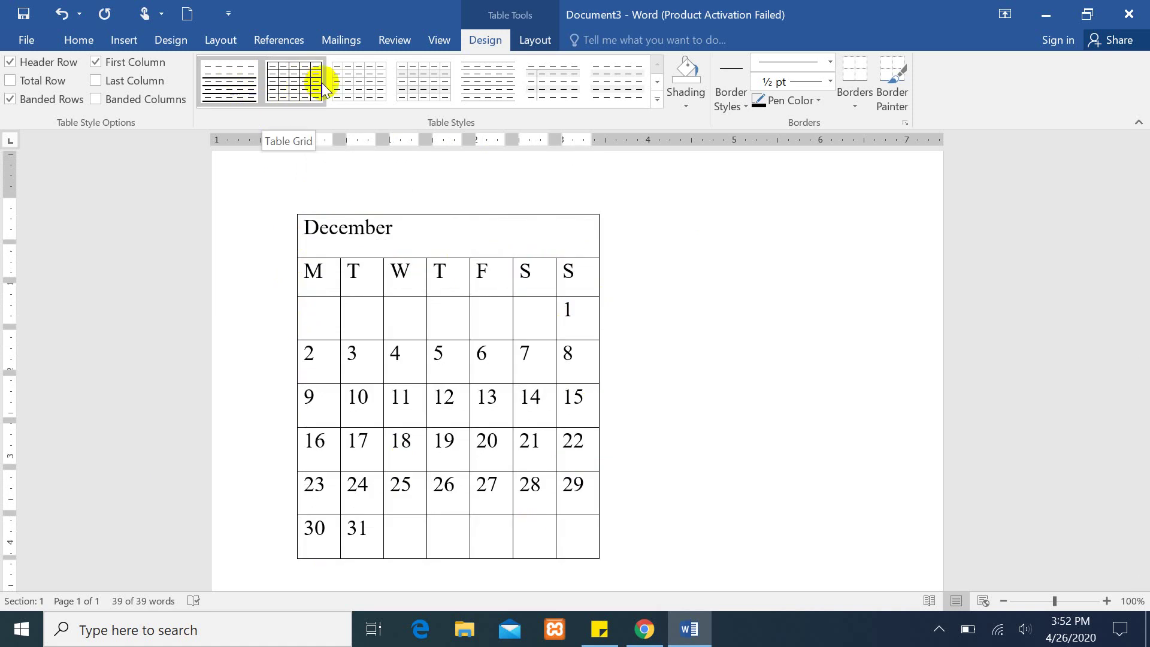
left_click(360, 79)
left_click(224, 84)
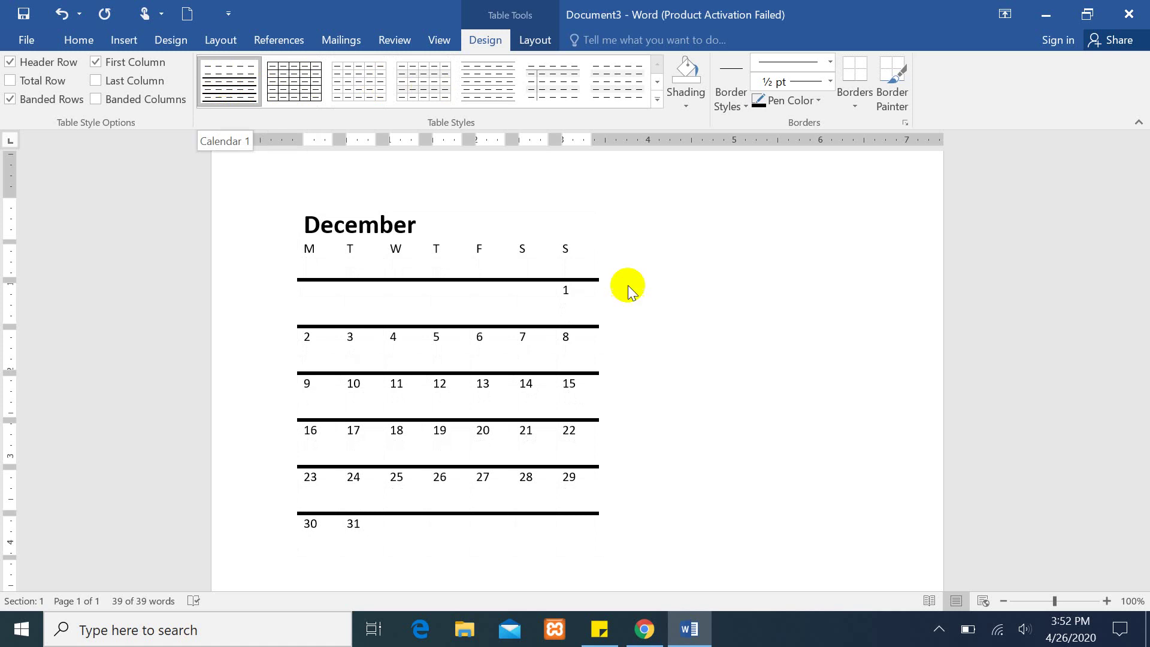
Select the whole December calendar table and delete it.
left_click(659, 283)
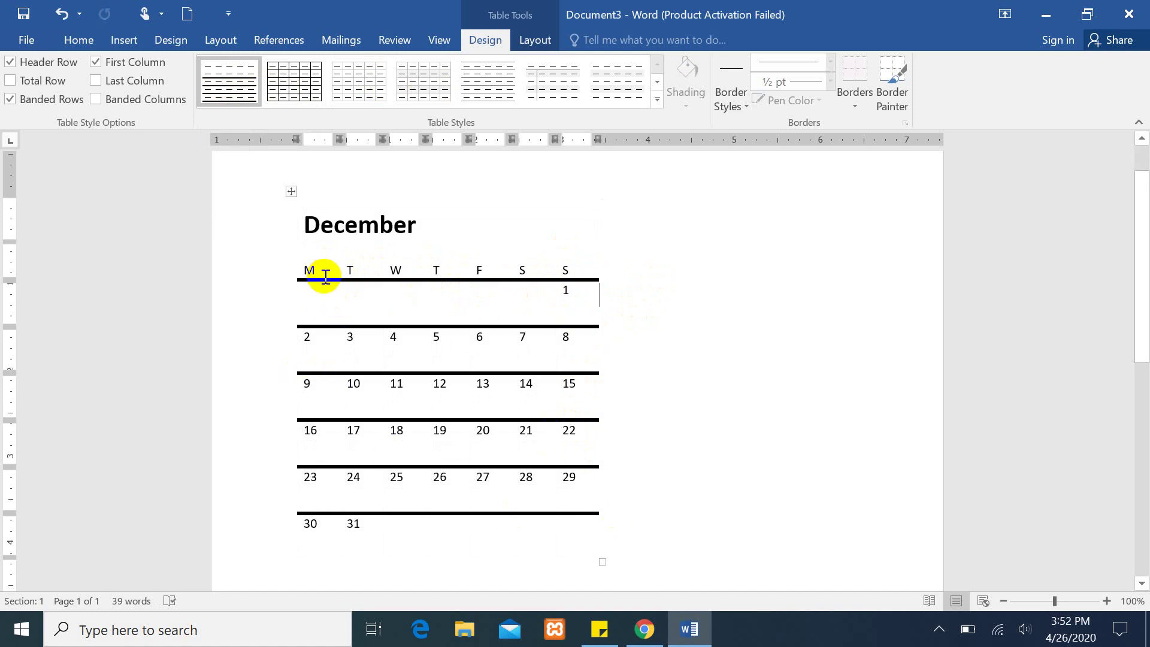
key("Escape")
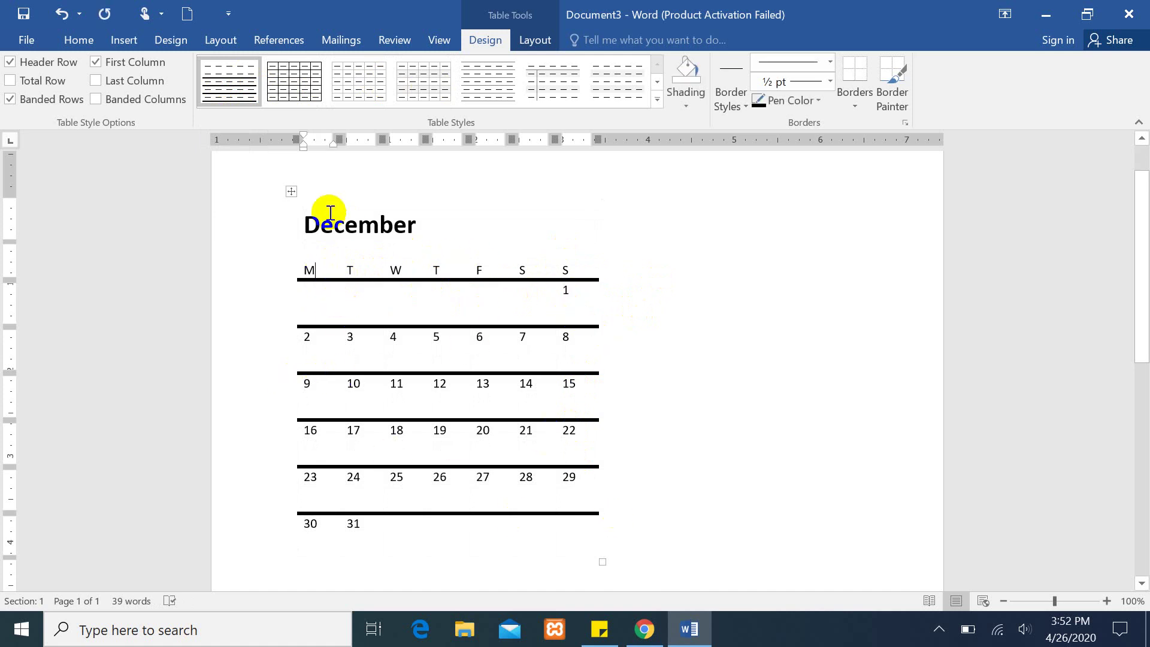
left_click(292, 194)
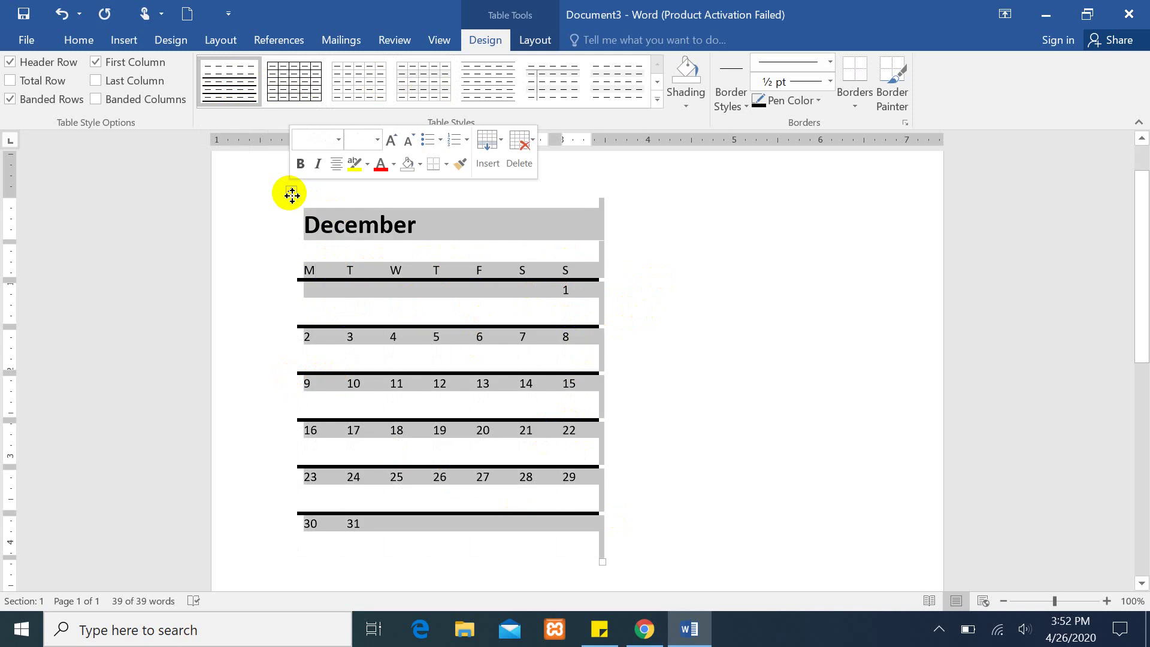
key("BackSpace")
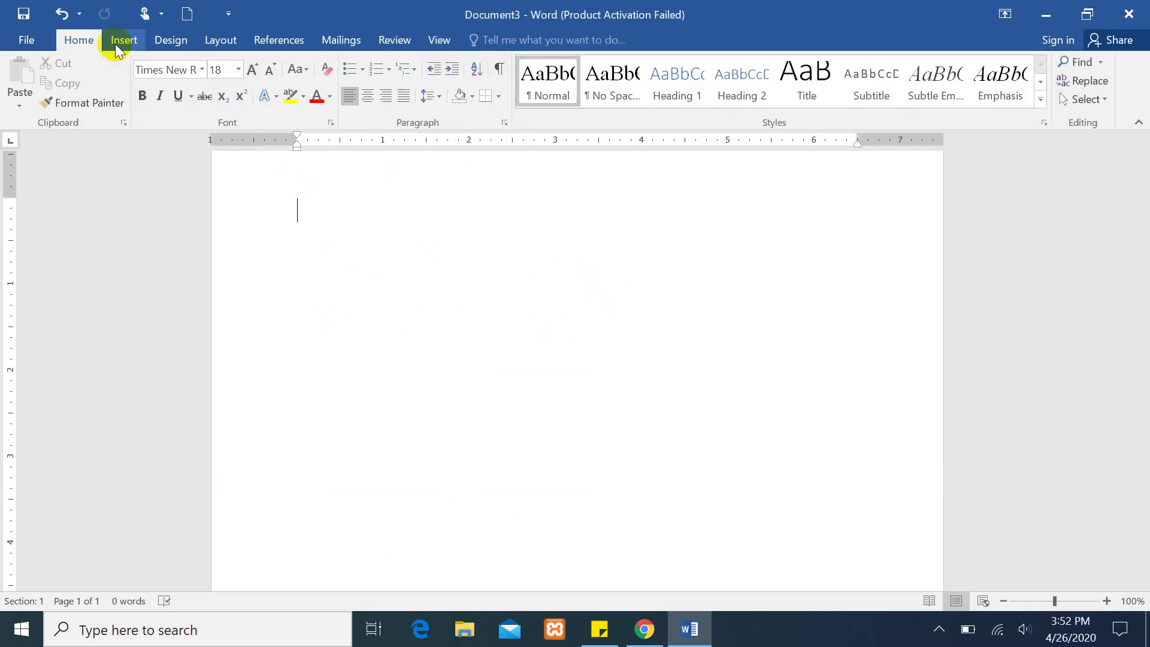
Insert the blue vertical Calendar 4 quick table showing May.
left_click(117, 43)
left_click(107, 99)
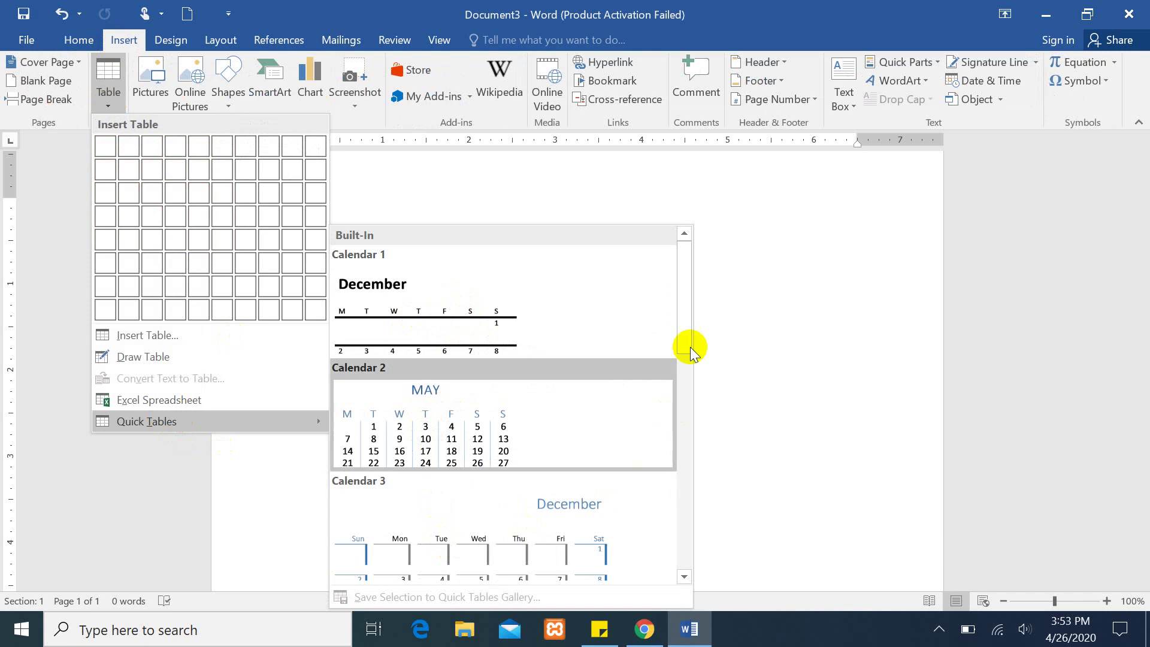
left_click_drag(687, 312, 685, 393)
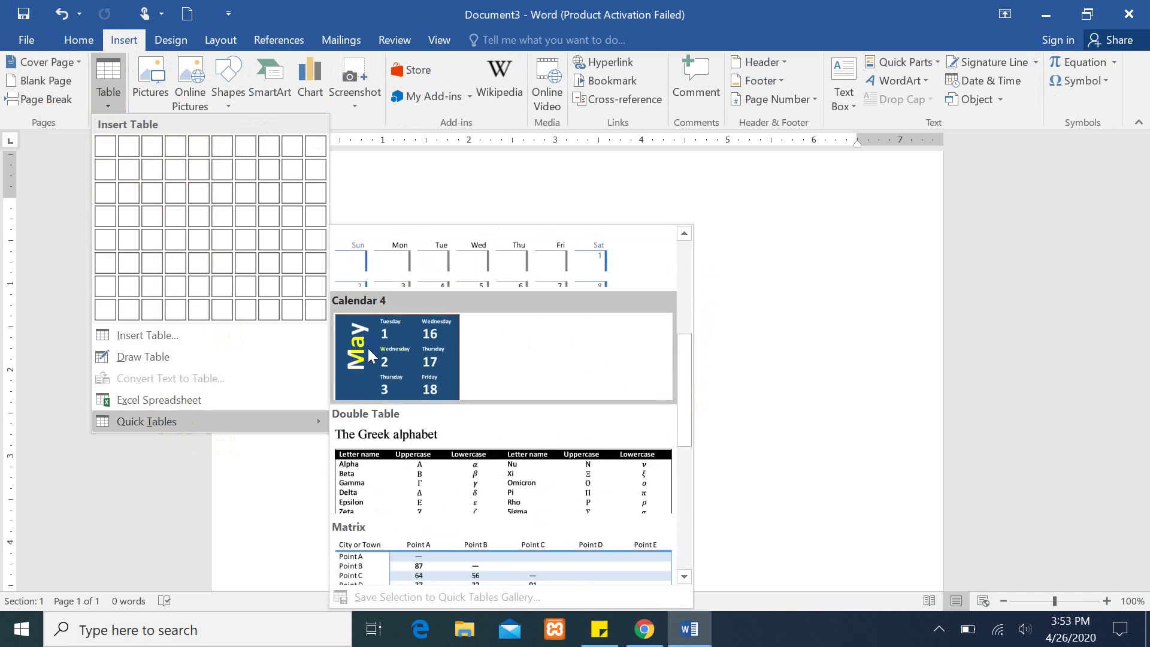
key("Escape")
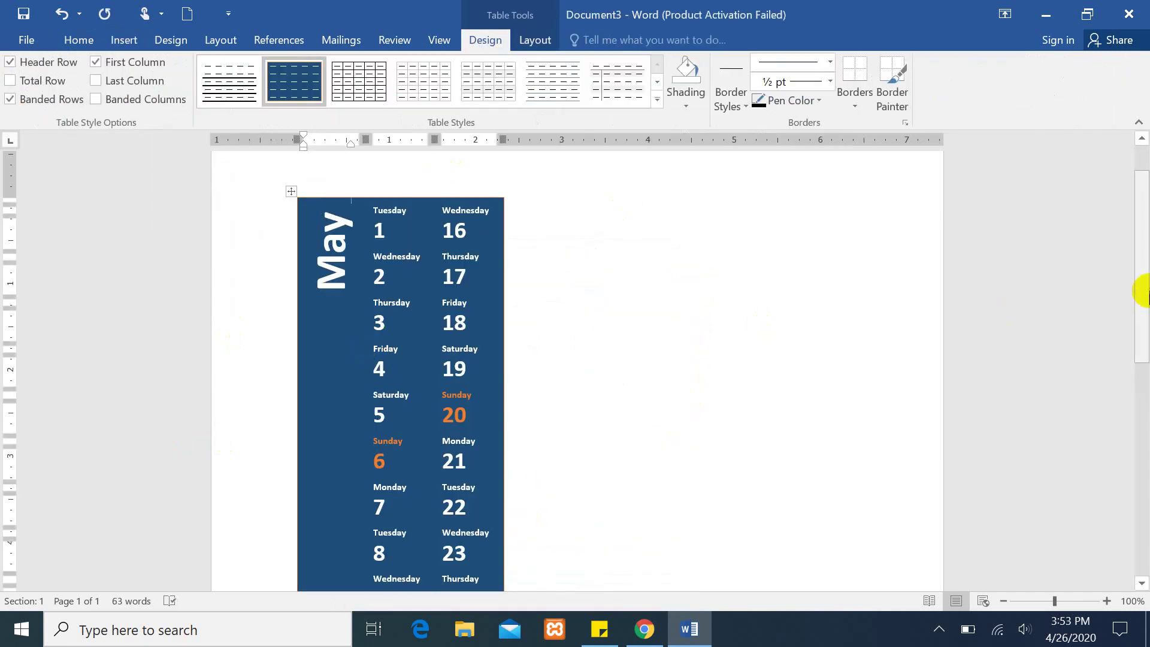
scroll(1142, 414, "down", 1)
left_click_drag(1144, 413, 1144, 242)
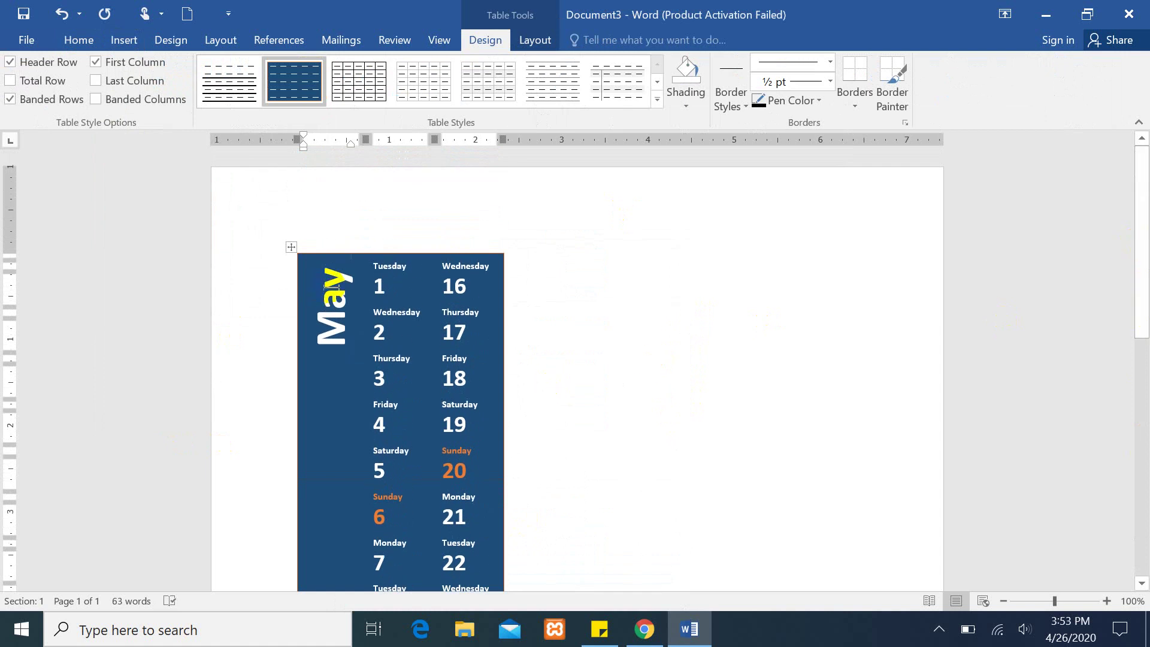
Select the May calendar table, then start a new blank document.
left_click(293, 246)
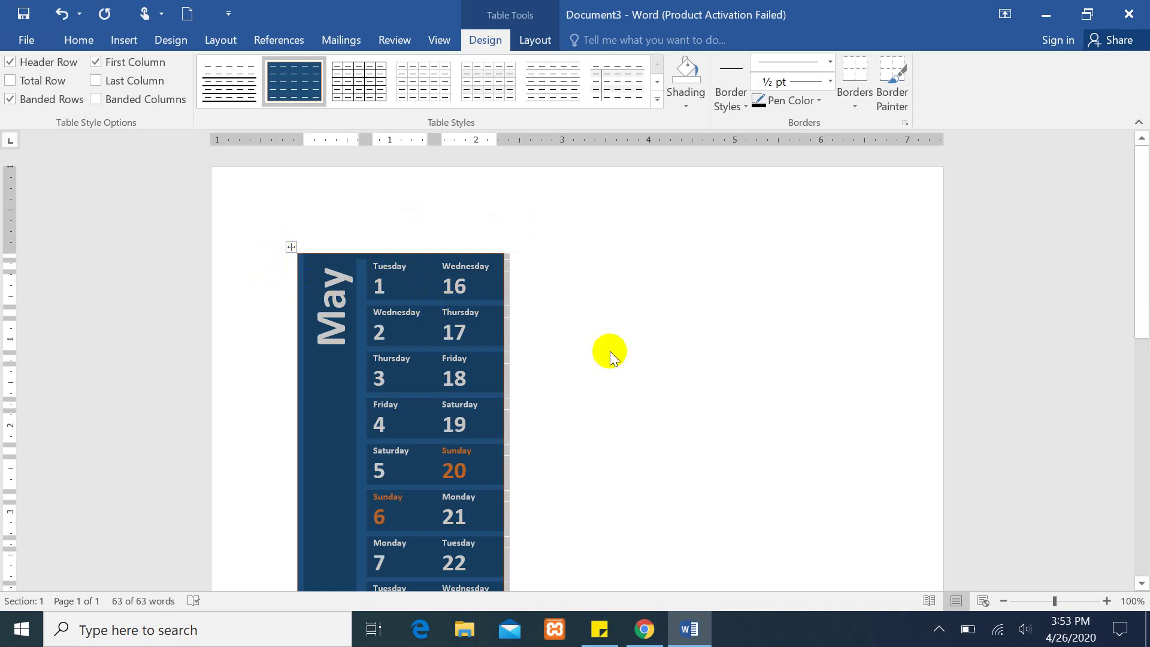
left_click(610, 354)
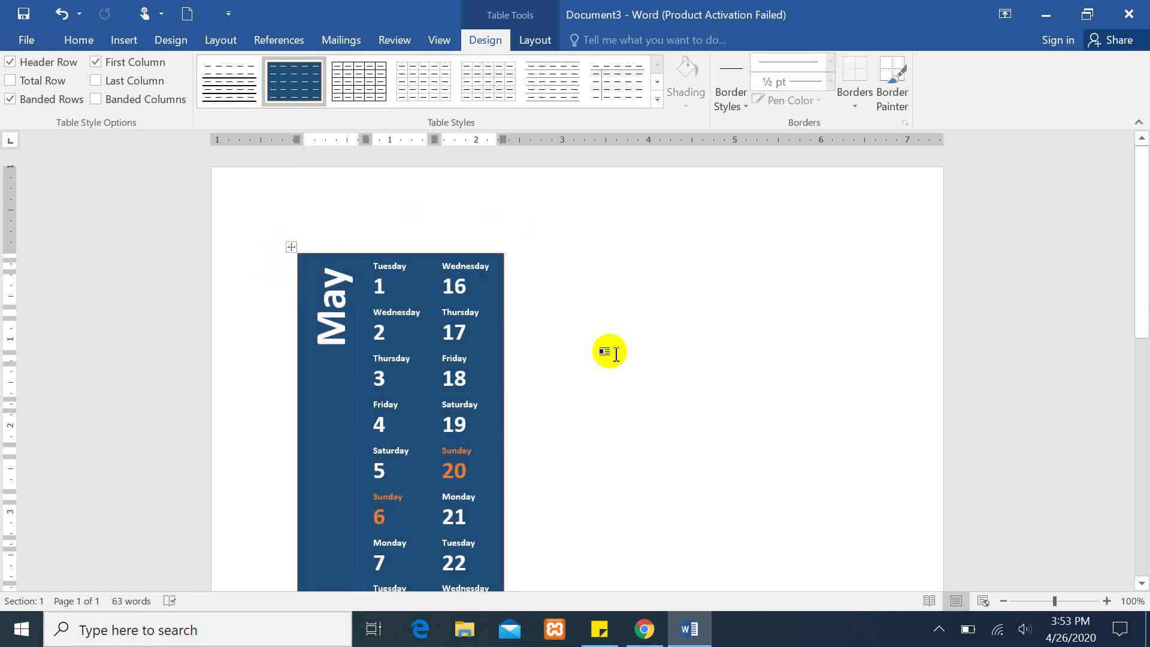
key("Left")
key("Left")
key("Left")
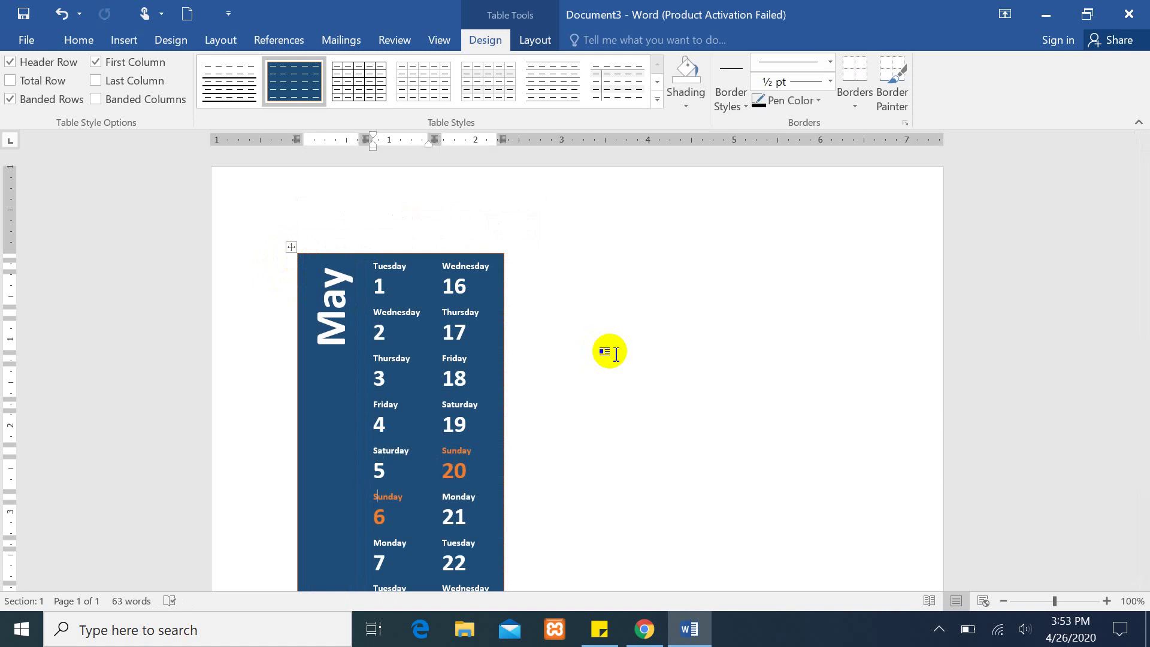
left_click(609, 353)
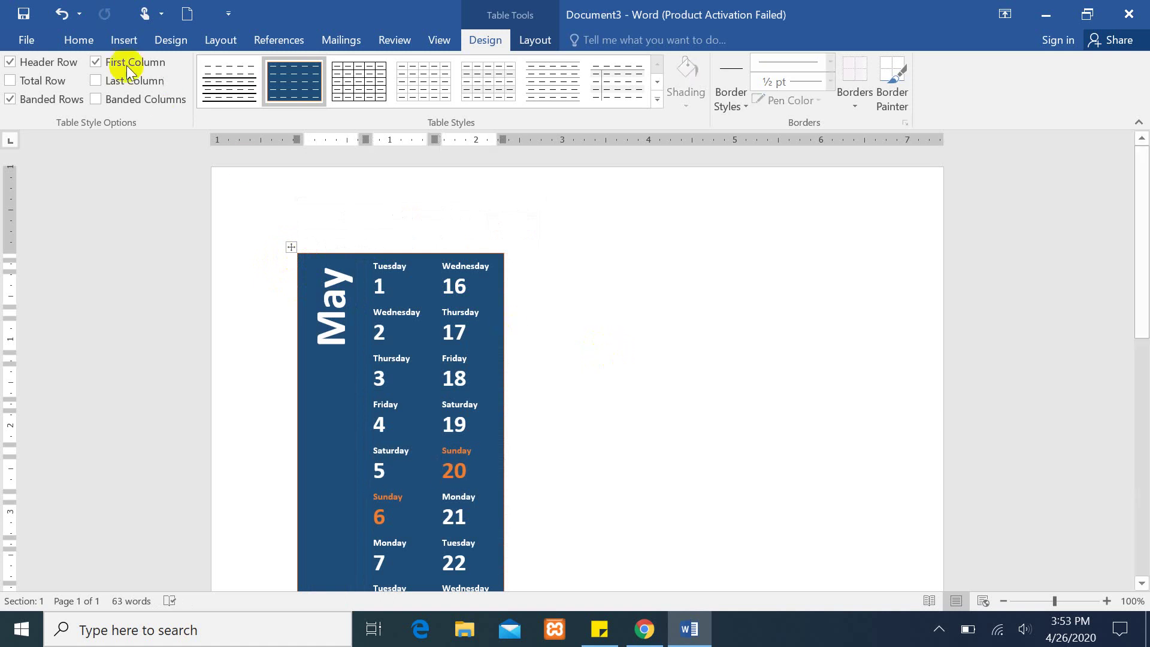
left_click(183, 11)
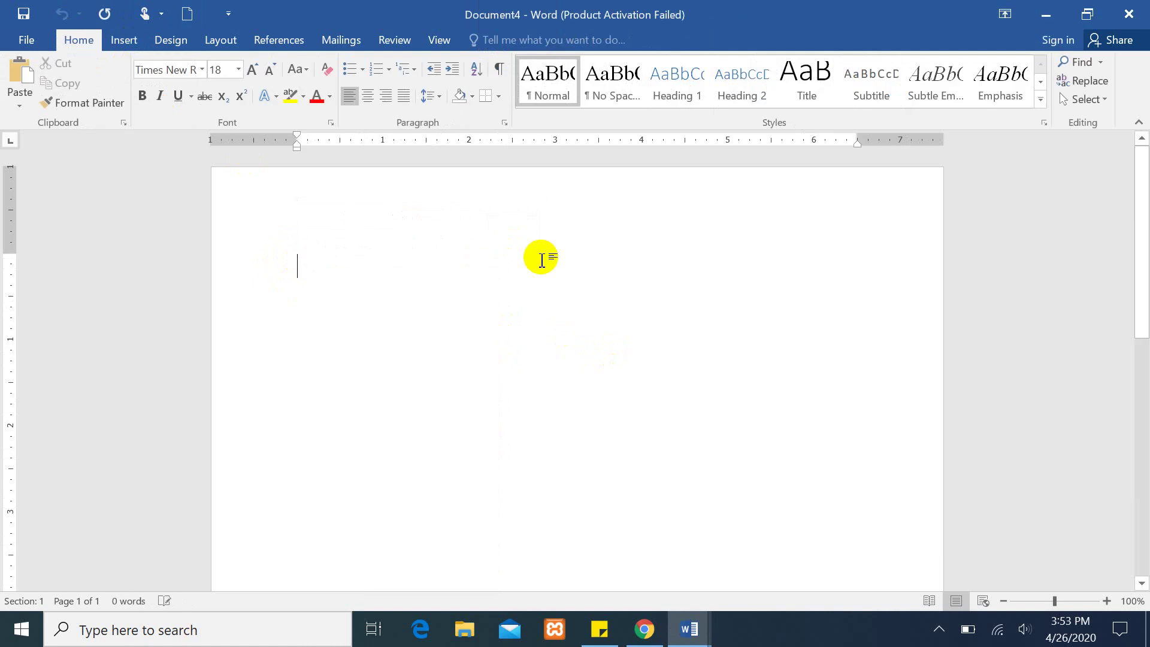
key("ctrl+v")
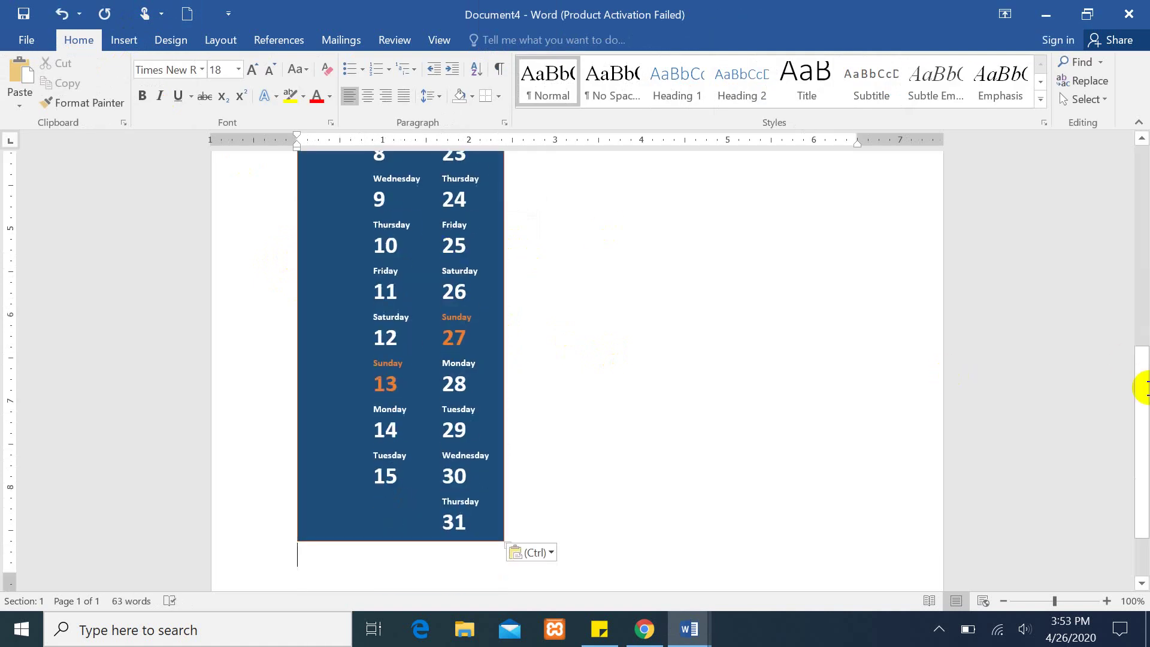
left_click_drag(1138, 385, 1145, 150)
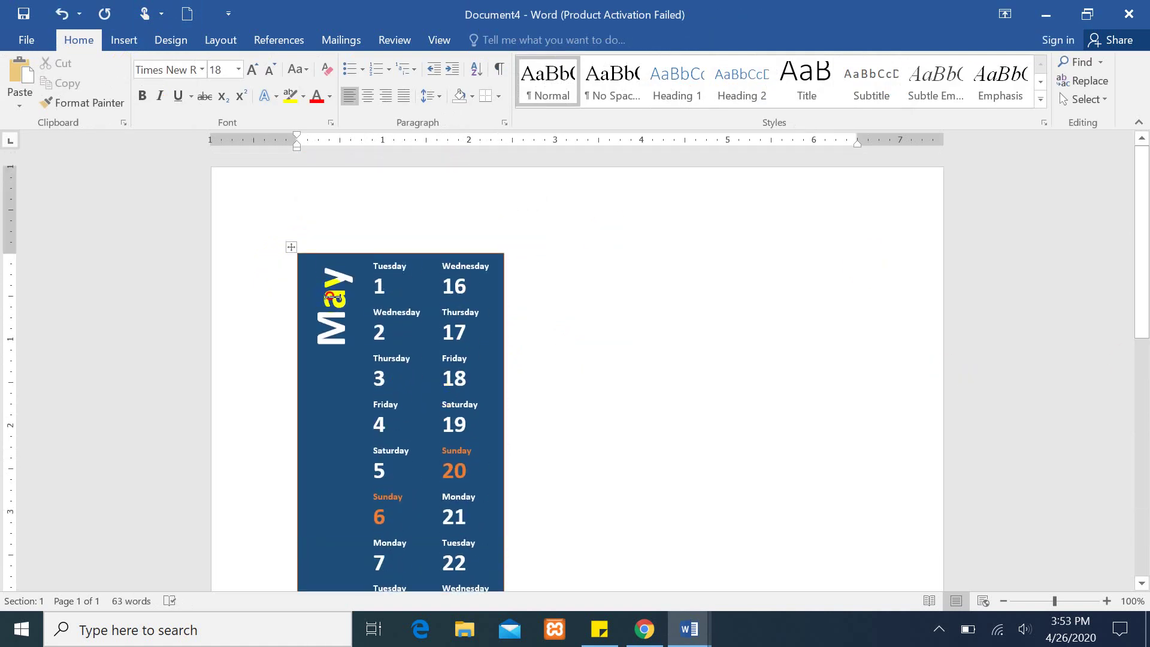
left_click(330, 296)
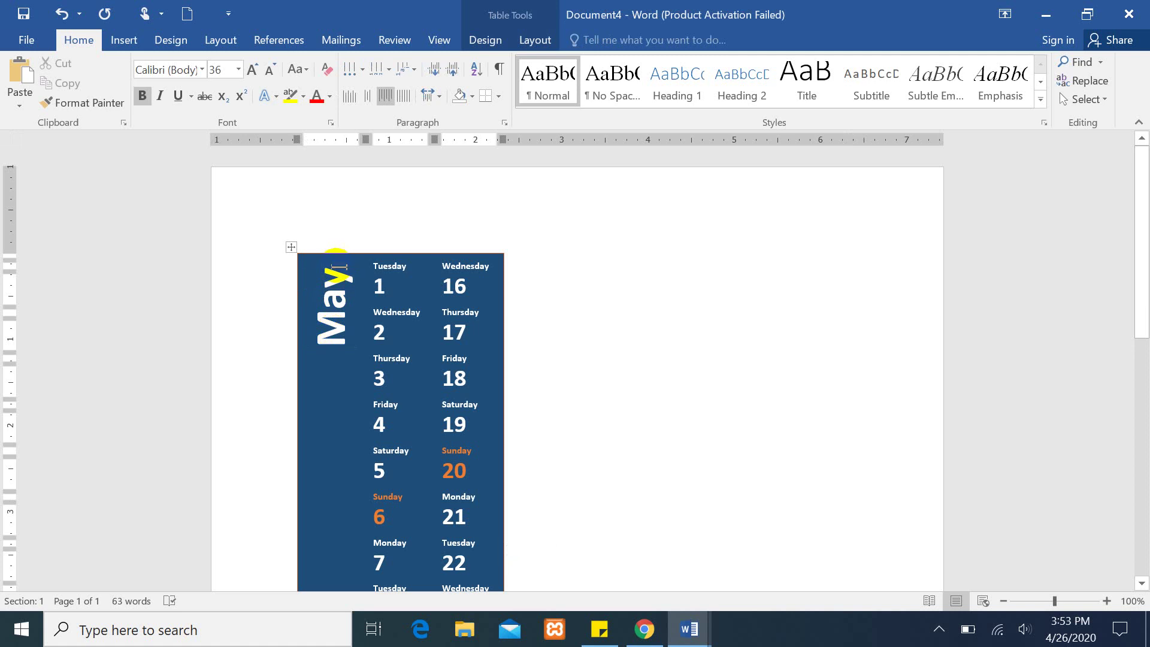
key("BackSpace")
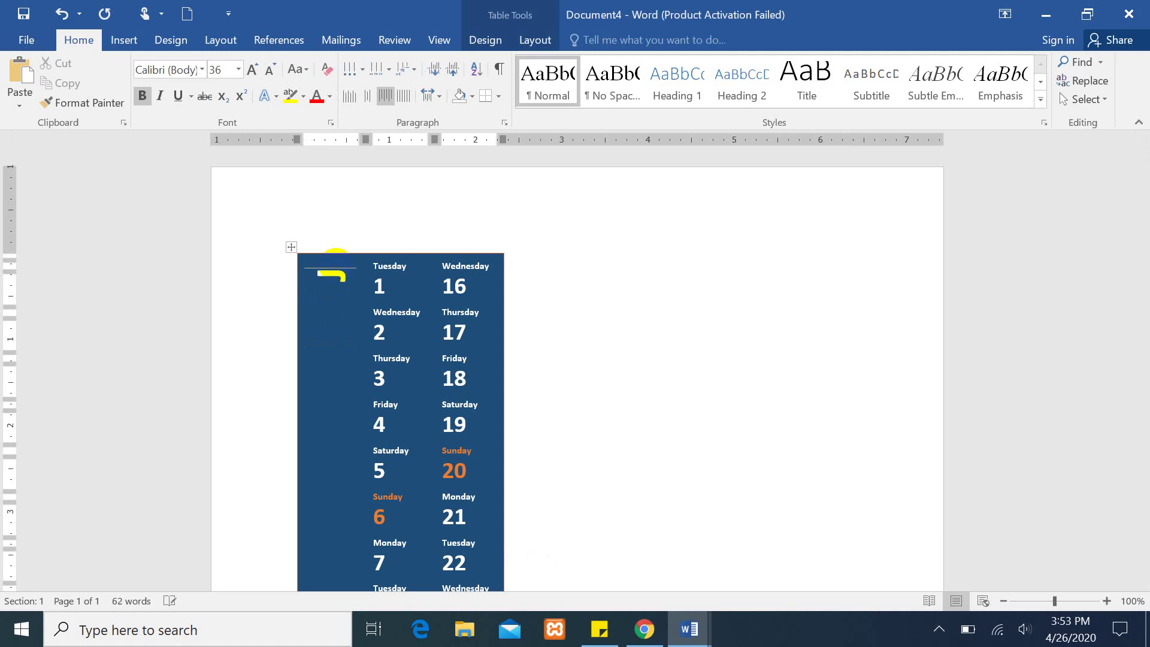
type("JuNE")
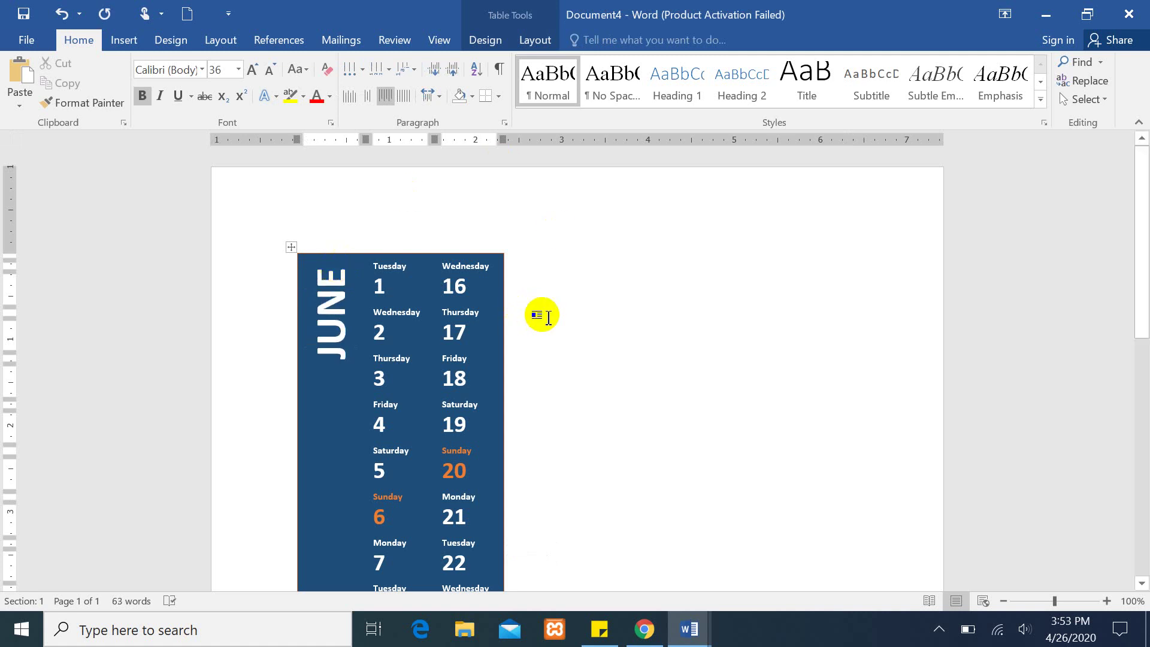
left_click(538, 313)
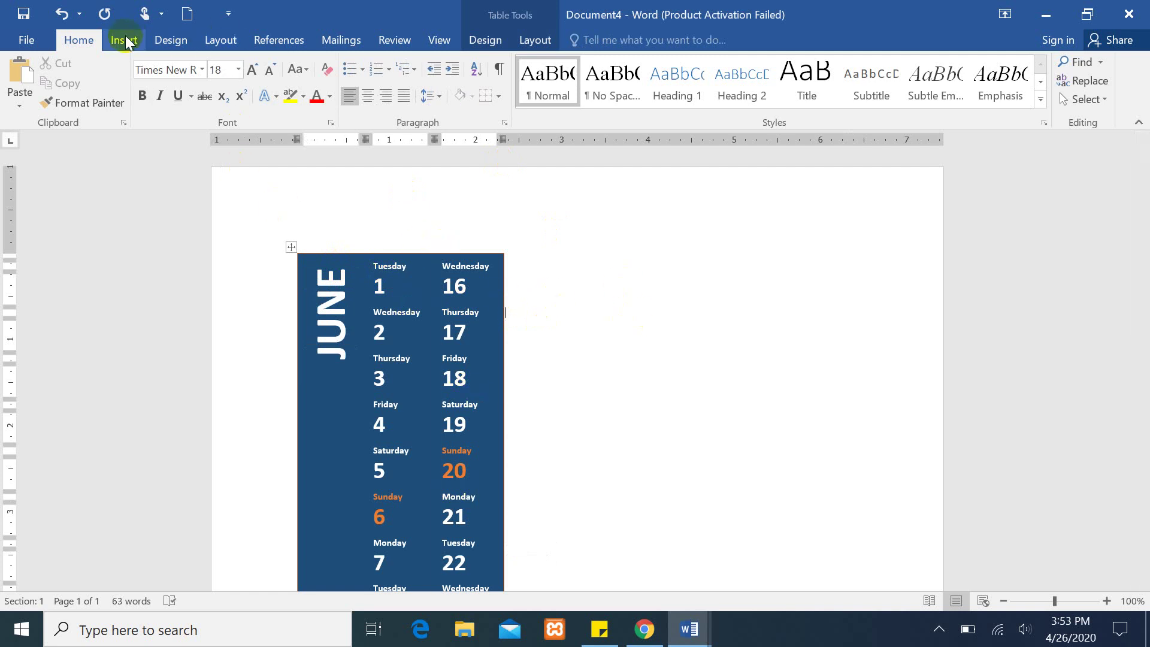
key("ctrl+z")
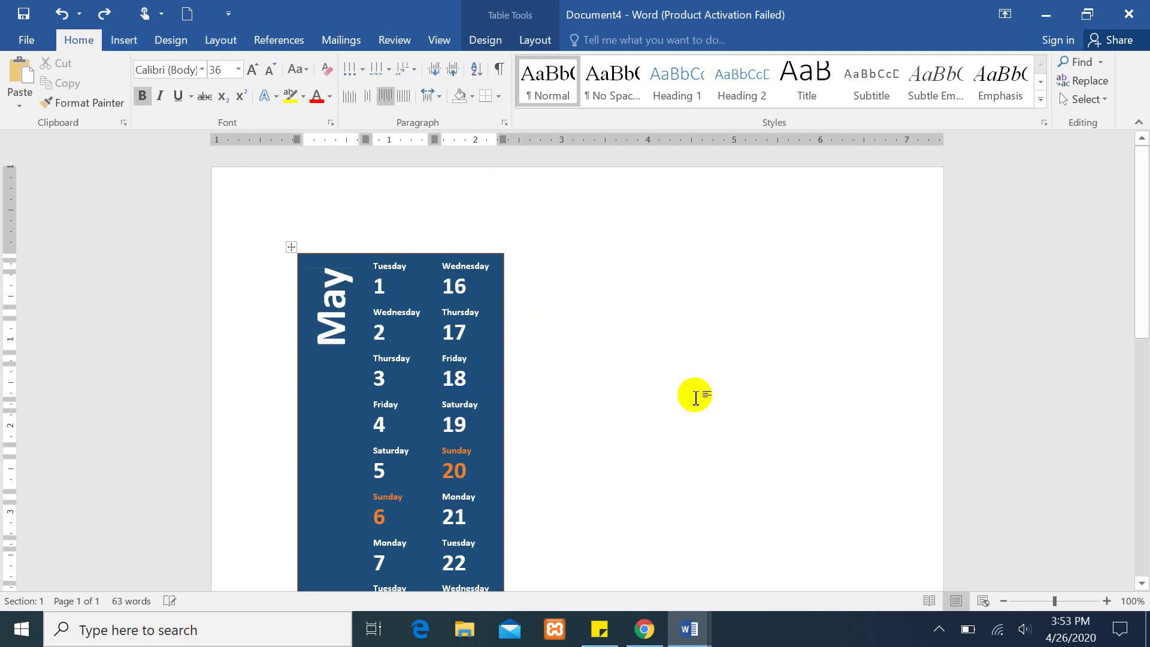
key("ctrl+z")
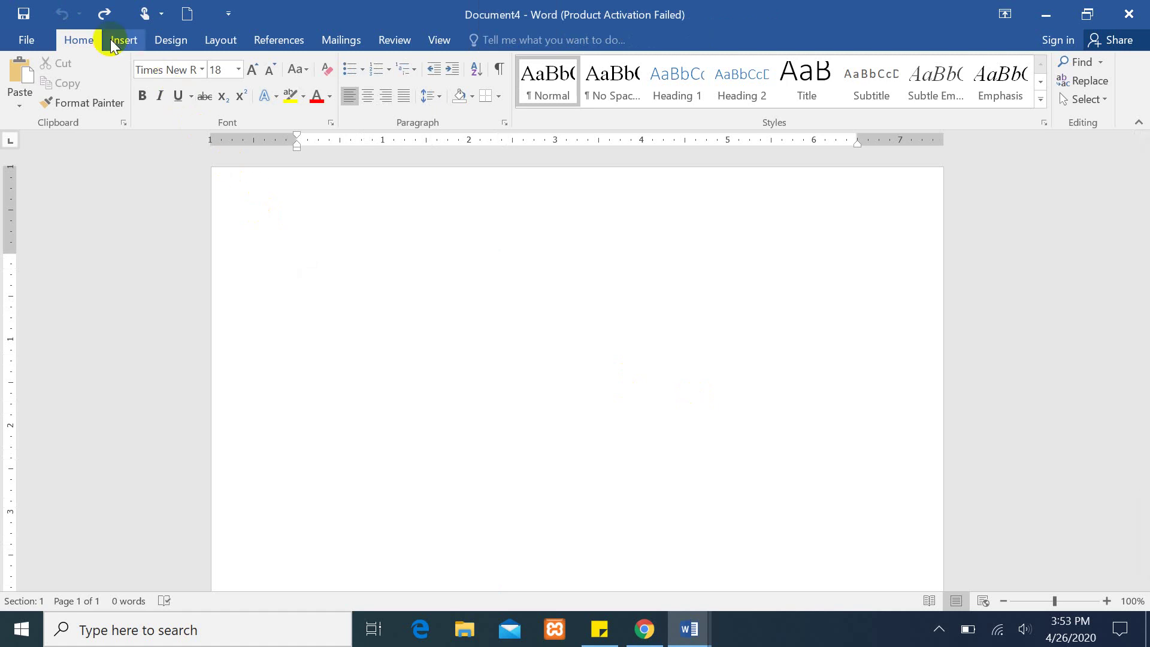
Insert the With Subheads 2 quick table 'Enrollment in local colleges, 2005'.
left_click(117, 40)
left_click(108, 107)
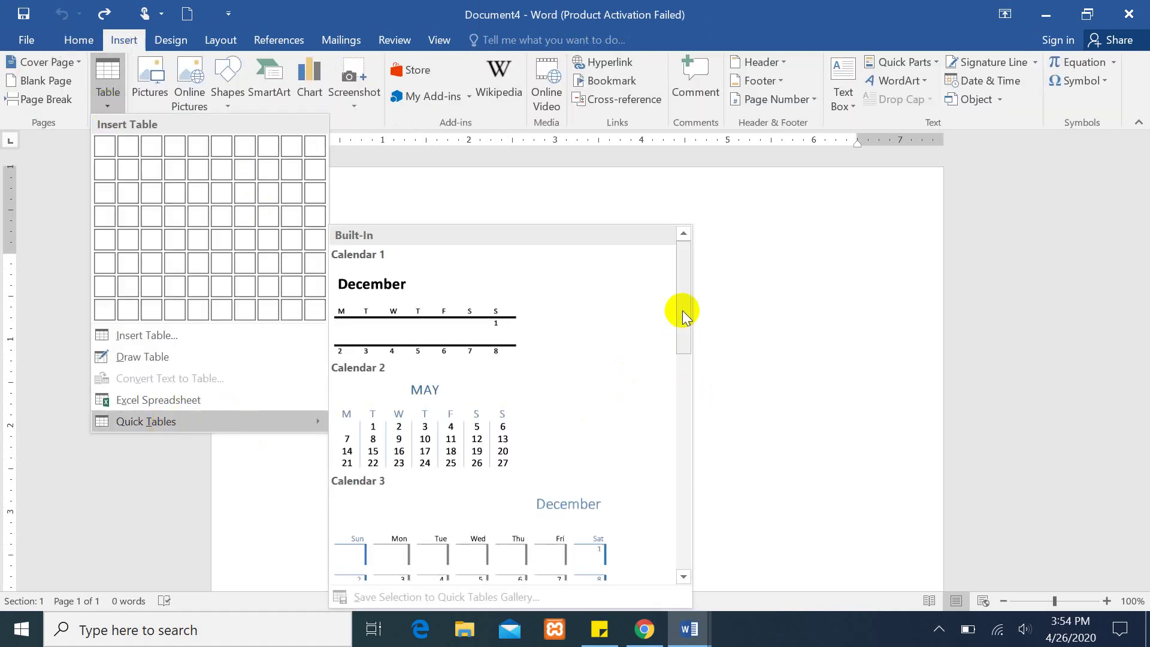
left_click_drag(680, 308, 681, 548)
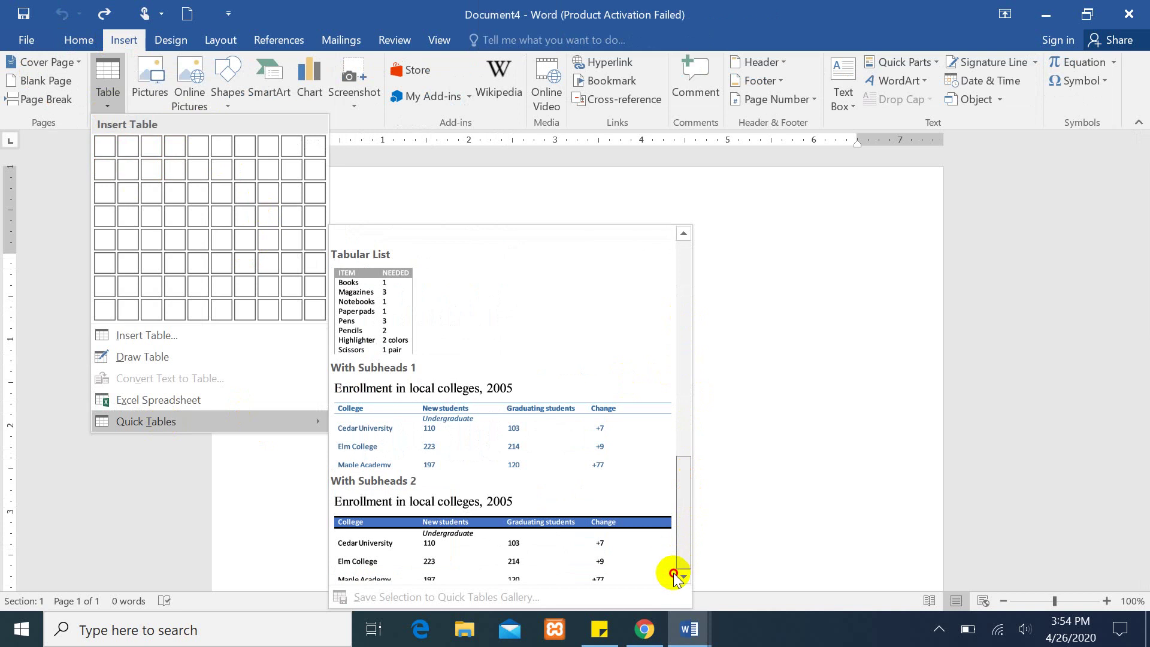
left_click(418, 531)
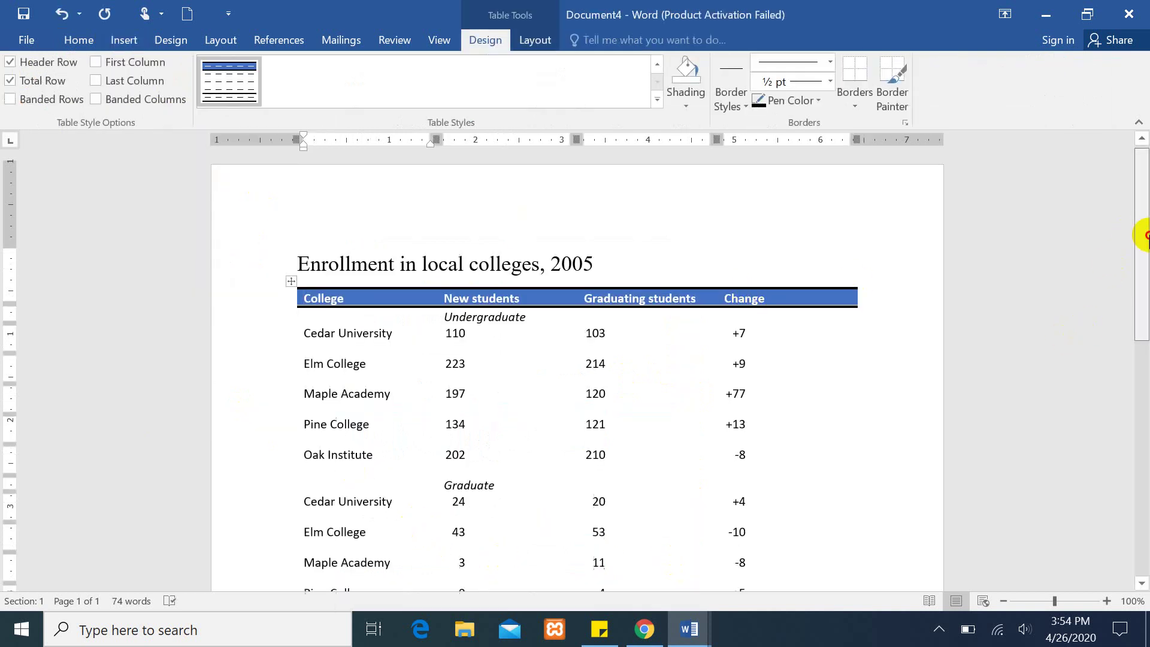
left_click_drag(1143, 225, 1143, 279)
mouse_move(1144, 339)
left_mouse_down()
mouse_move(1138, 432)
mouse_move(1139, 120)
left_mouse_up()
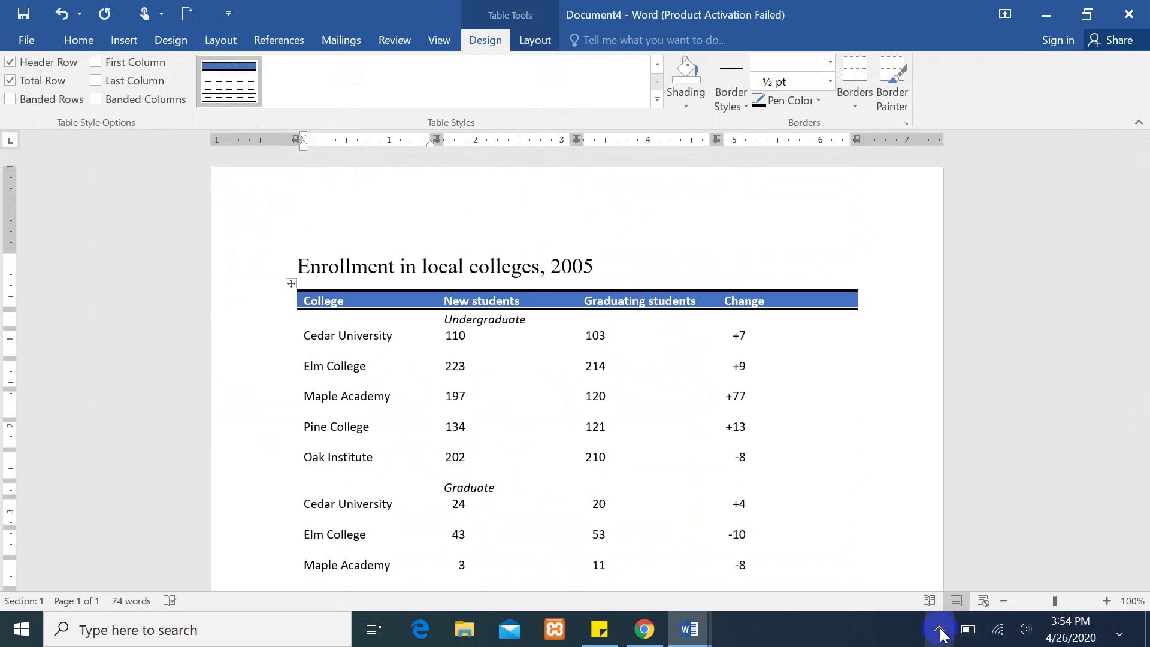
left_click(124, 42)
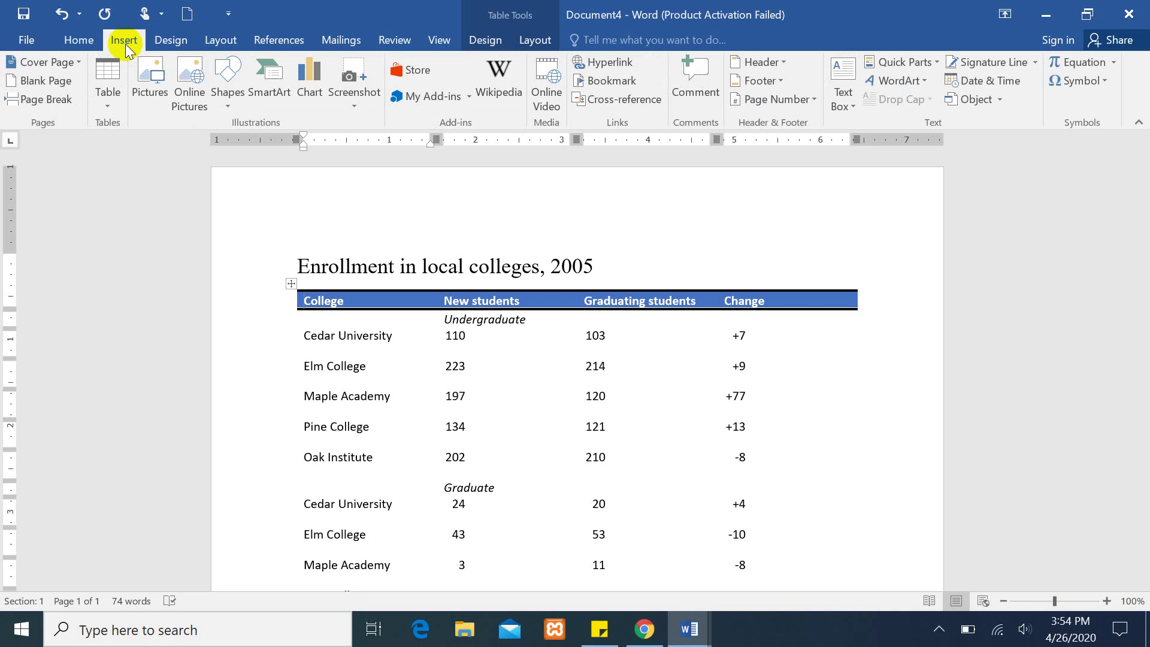